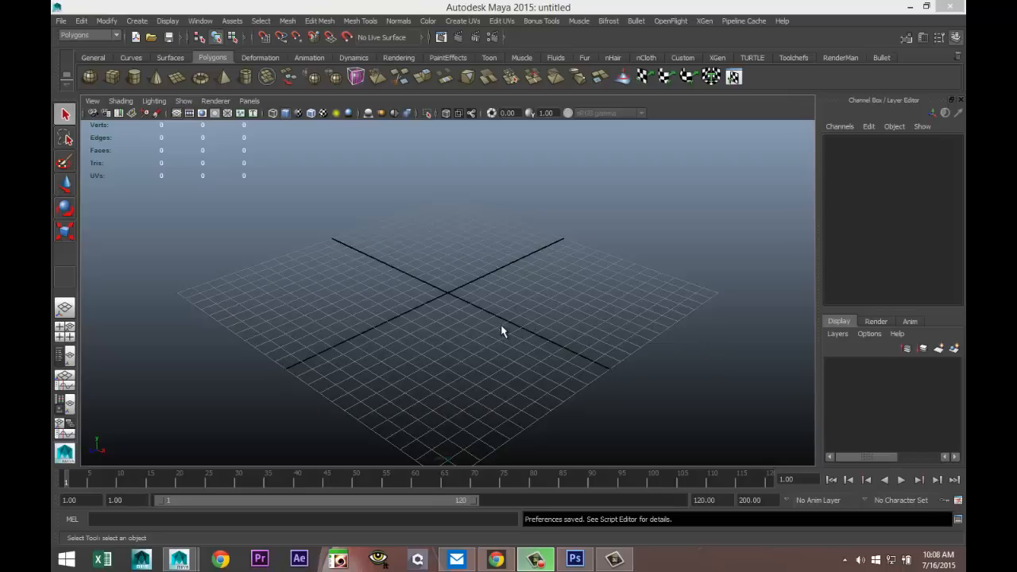
- Set the linear working unit to inch in the preferences and save them
{"action": "left_click_drag", "start_coordinate": [501, 331], "coordinate": [479, 339], "text": "alt"}
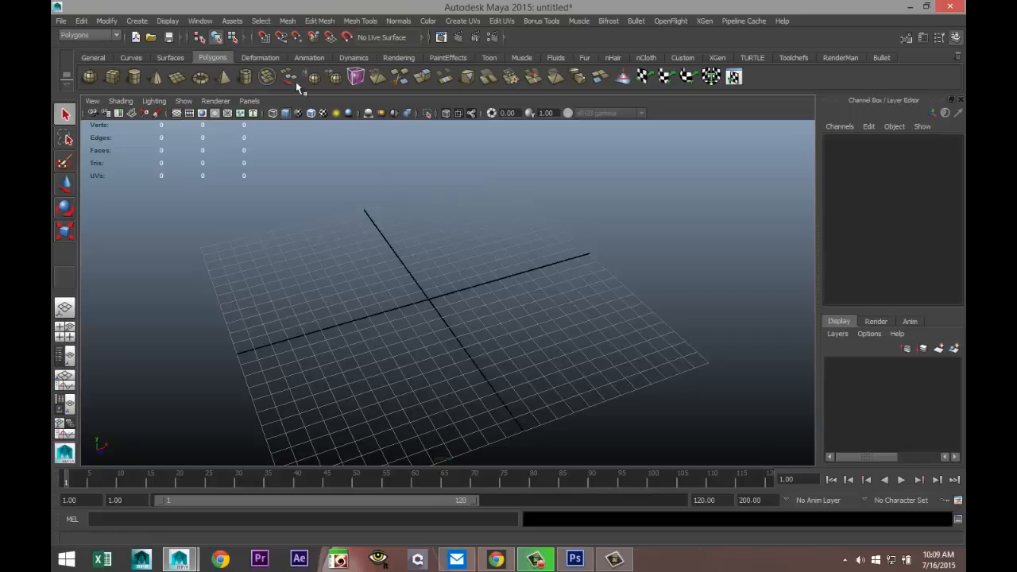
{"action": "left_click", "coordinate": [201, 22]}
{"action": "mouse_move", "coordinate": [238, 87]}
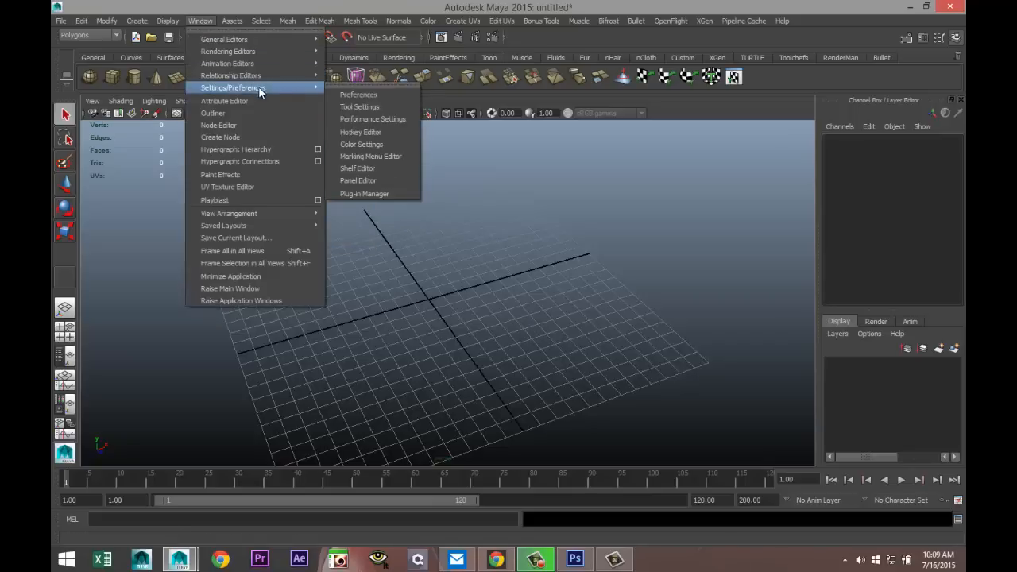
{"action": "left_click", "coordinate": [352, 96]}
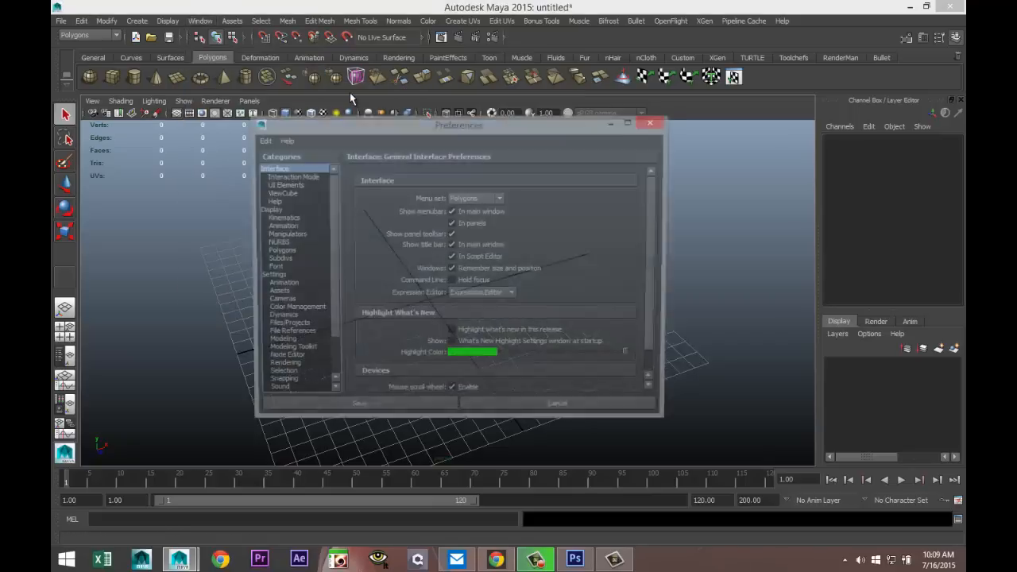
{"action": "left_click", "coordinate": [267, 276]}
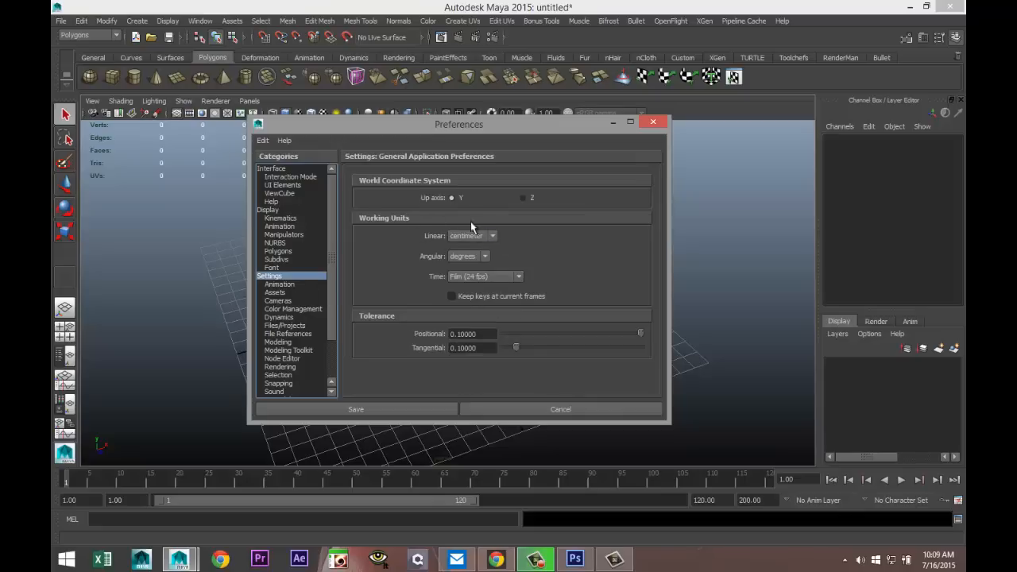
{"action": "left_click", "coordinate": [492, 235]}
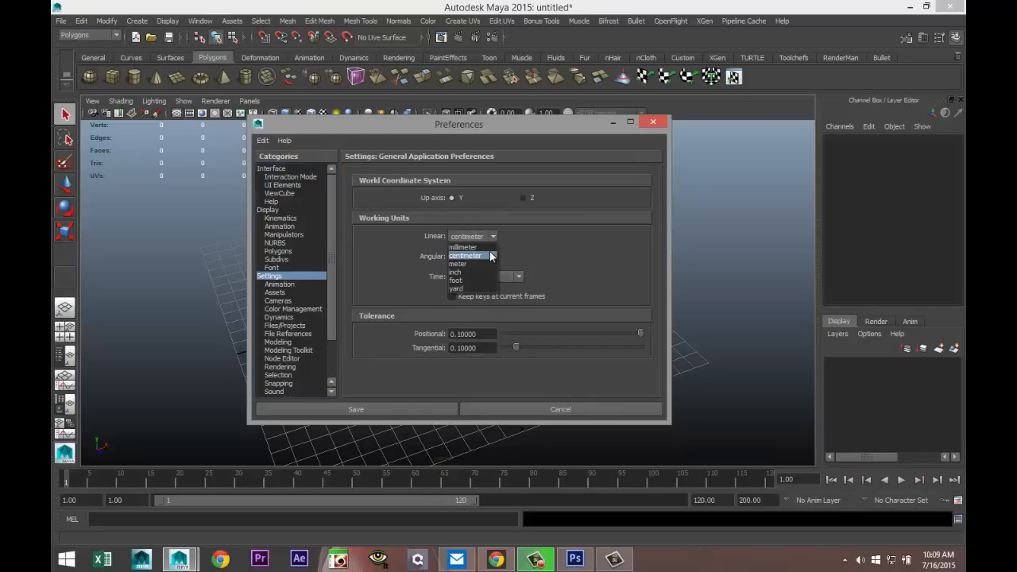
{"action": "left_click", "coordinate": [479, 272]}
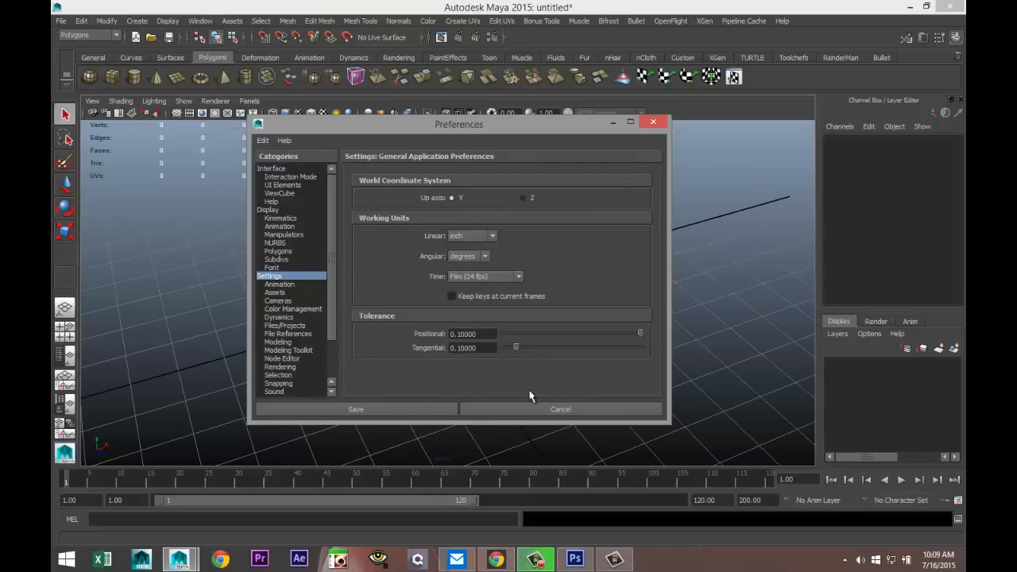
{"action": "left_click", "coordinate": [408, 410]}
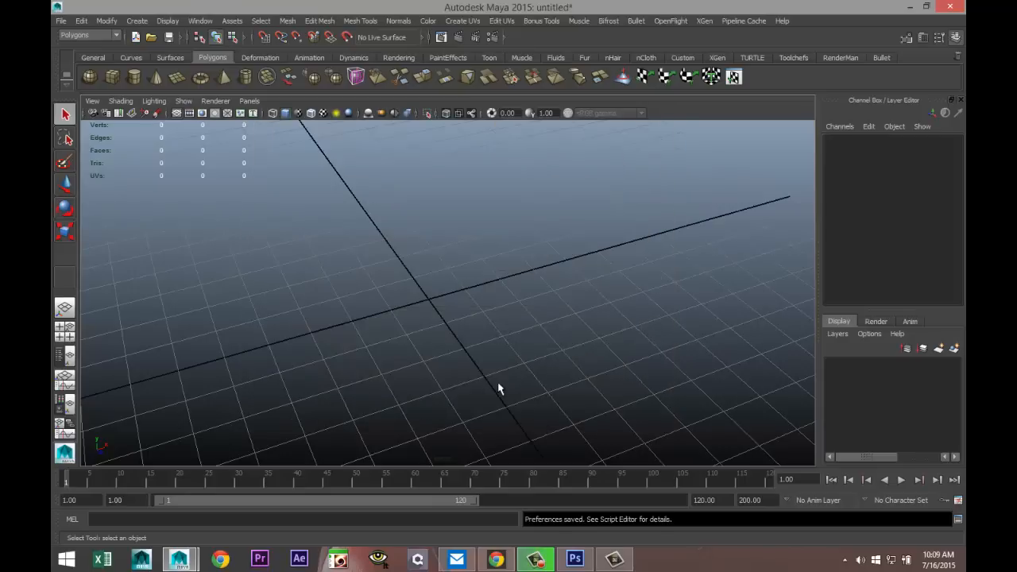
- Create a thin, flat polygon cube on the grid across the origin
{"action": "scroll", "coordinate": [248, 296], "scroll_direction": "down", "scroll_amount": 3}
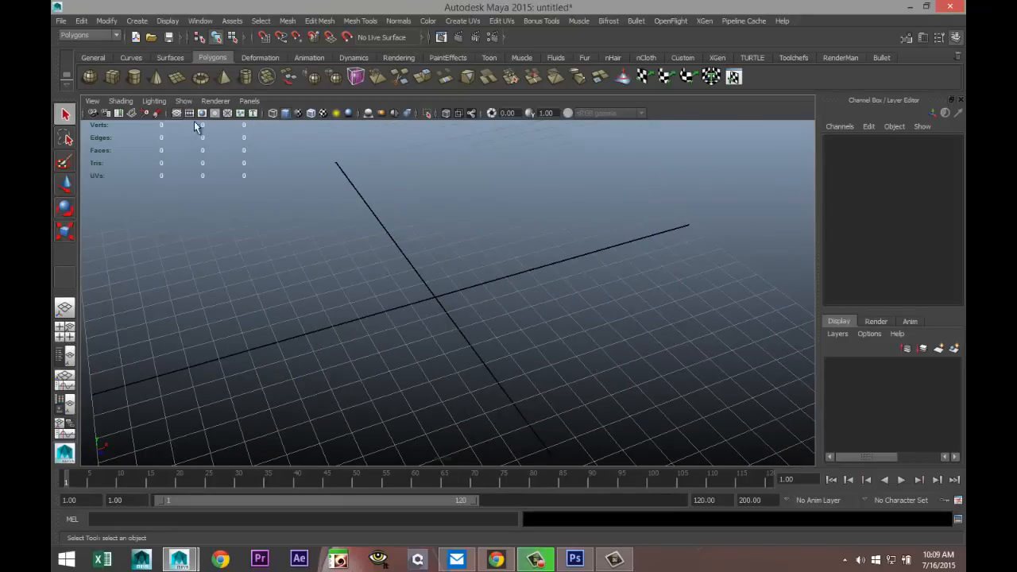
{"action": "left_click", "coordinate": [112, 76]}
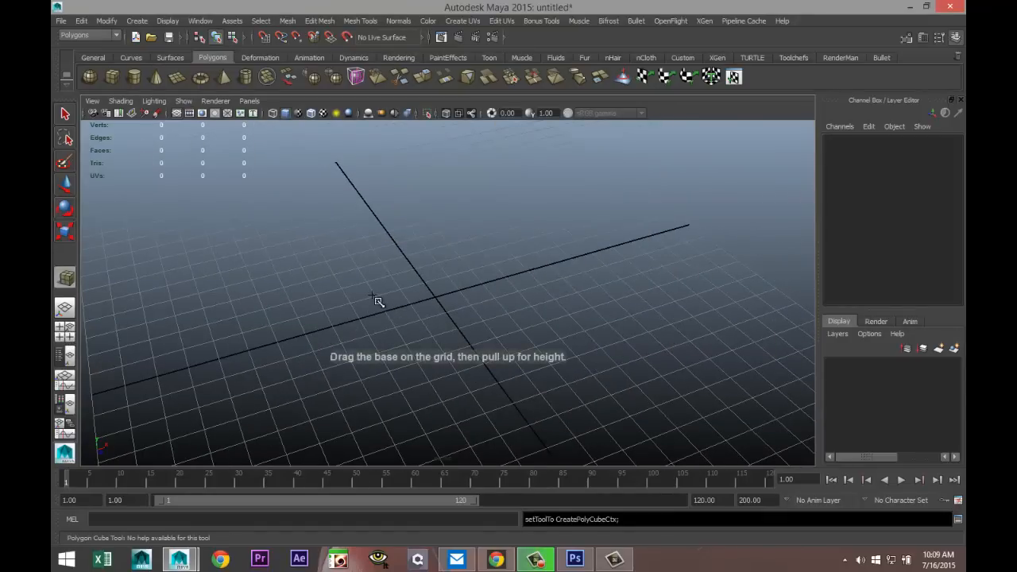
{"action": "left_click_drag", "start_coordinate": [377, 297], "coordinate": [556, 322]}
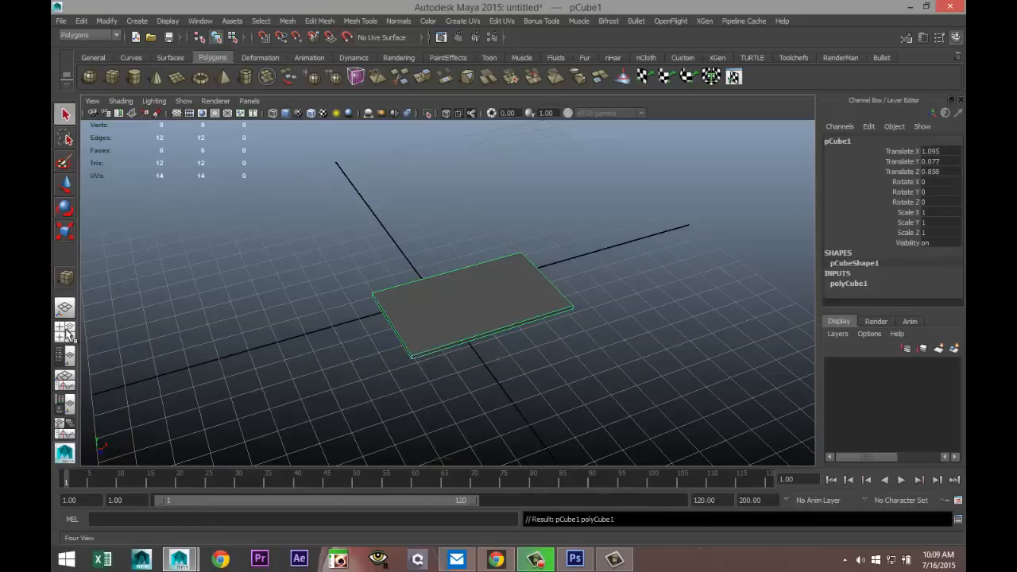
- In the top view, move the slab to about X 3.18, Z 1.91 so one corner meets the origin
{"action": "left_click", "coordinate": [66, 332]}
{"action": "key", "text": "space"}
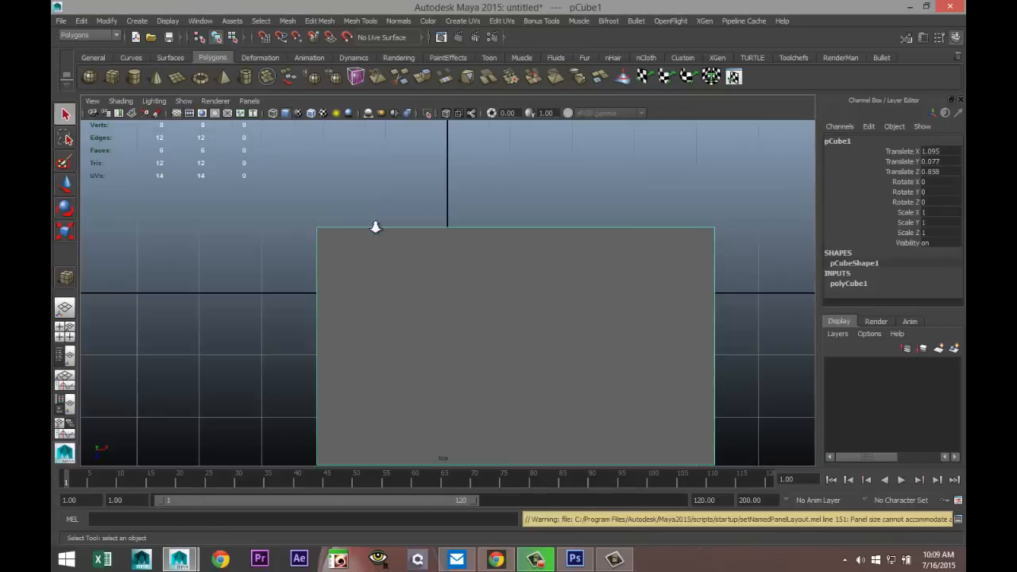
{"action": "key", "text": "w"}
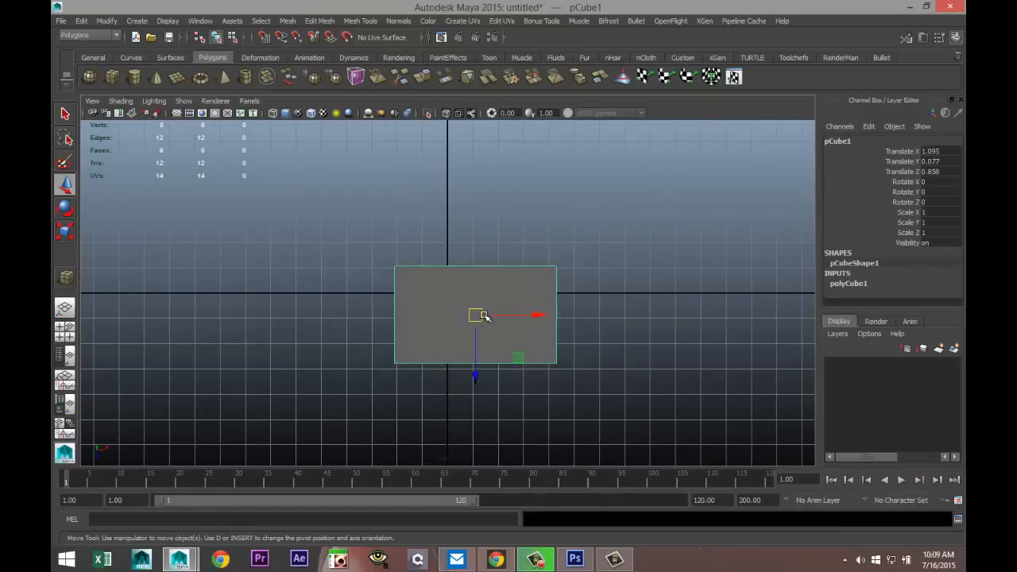
{"action": "left_click_drag", "start_coordinate": [476, 315], "coordinate": [530, 343]}
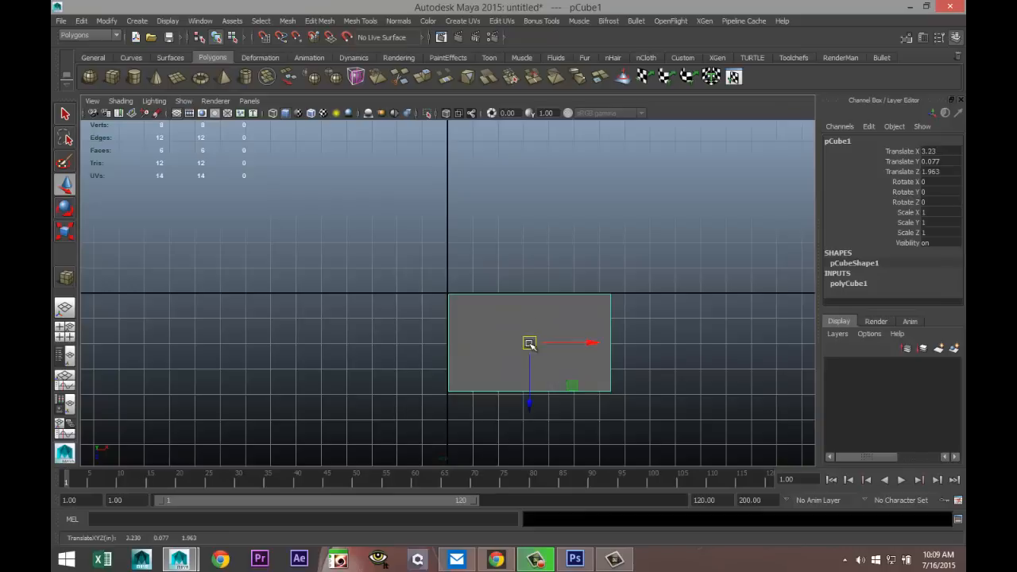
{"action": "key", "text": "r"}
{"action": "left_click_drag", "start_coordinate": [530, 343], "coordinate": [529, 342]}
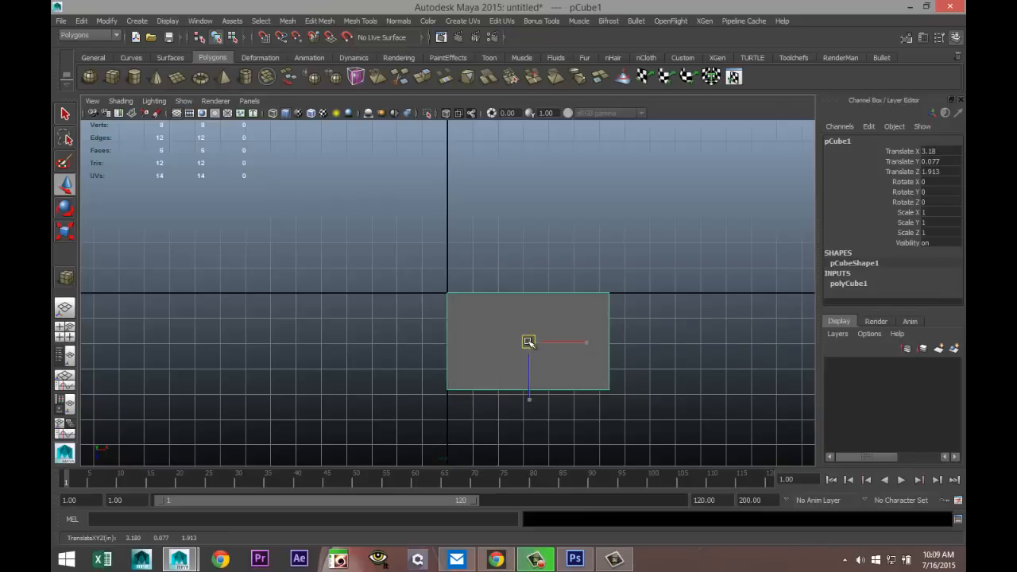
- Rotate the slab 90 degrees around the Y axis
{"action": "key", "text": "e"}
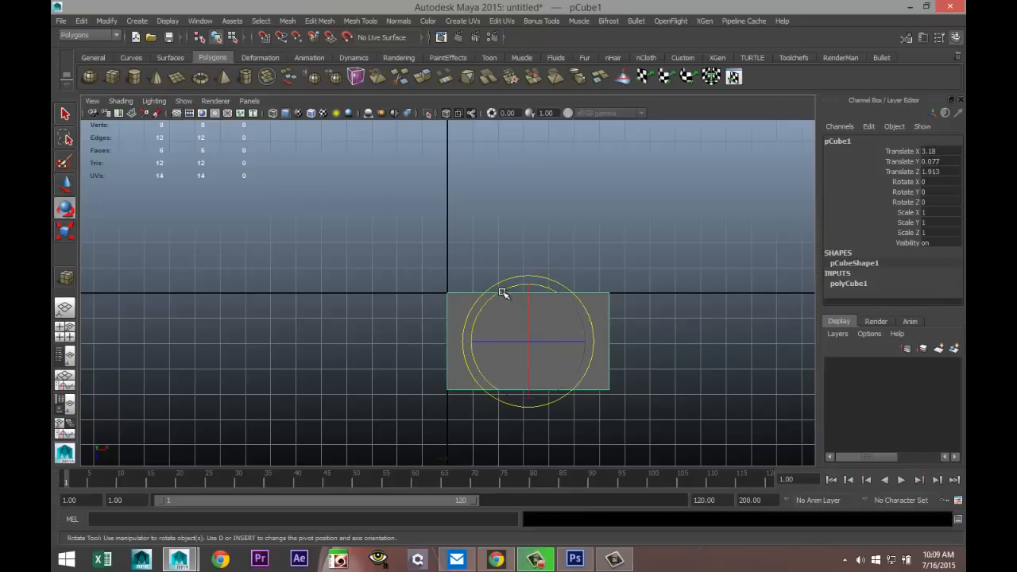
{"action": "left_click_drag", "start_coordinate": [502, 294], "coordinate": [516, 361]}
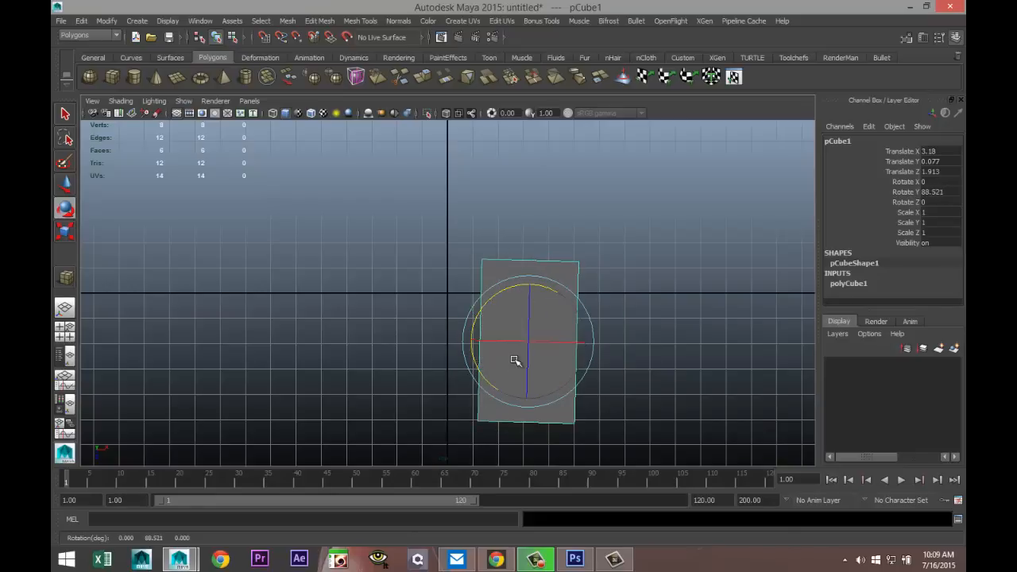
{"action": "double_click", "coordinate": [950, 192]}
{"action": "type", "text": "90"}
{"action": "key", "text": "Return"}
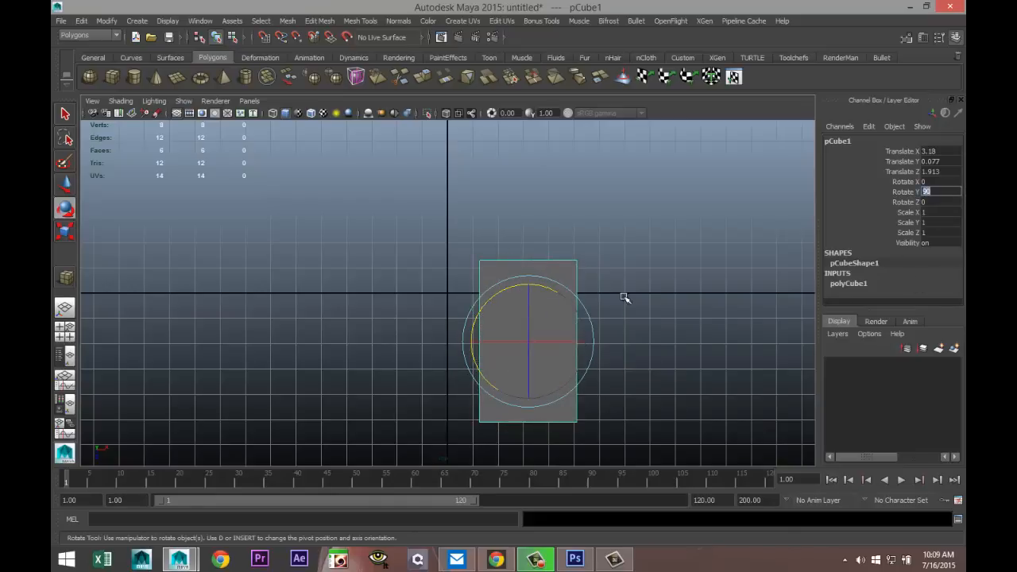
- Move the rotated slab to about X 1.9, Z -3.19 so its near corner sits on the origin
{"action": "left_click", "coordinate": [688, 361]}
{"action": "left_click", "coordinate": [568, 350]}
{"action": "key", "text": "w"}
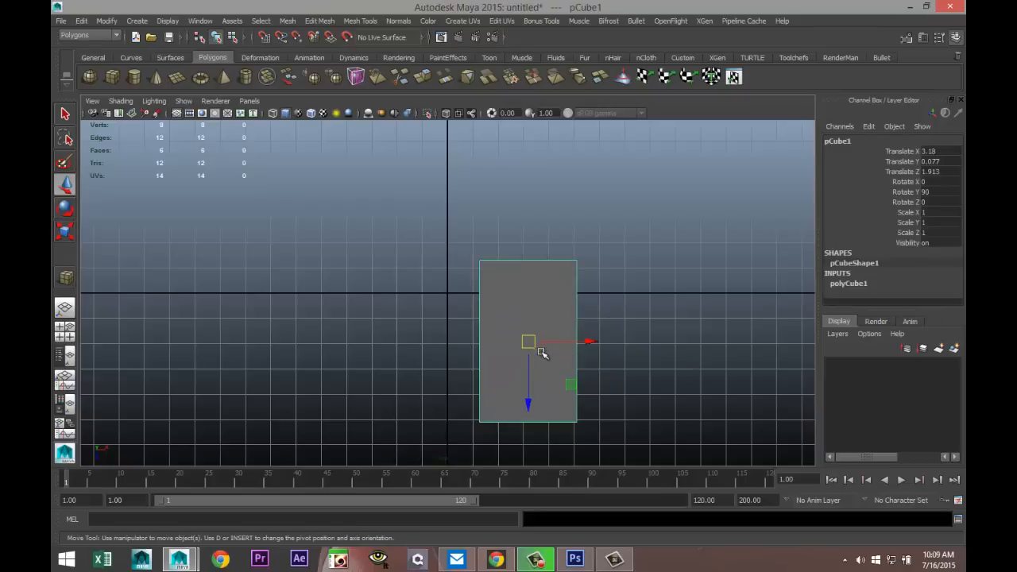
{"action": "left_click_drag", "start_coordinate": [530, 344], "coordinate": [498, 214]}
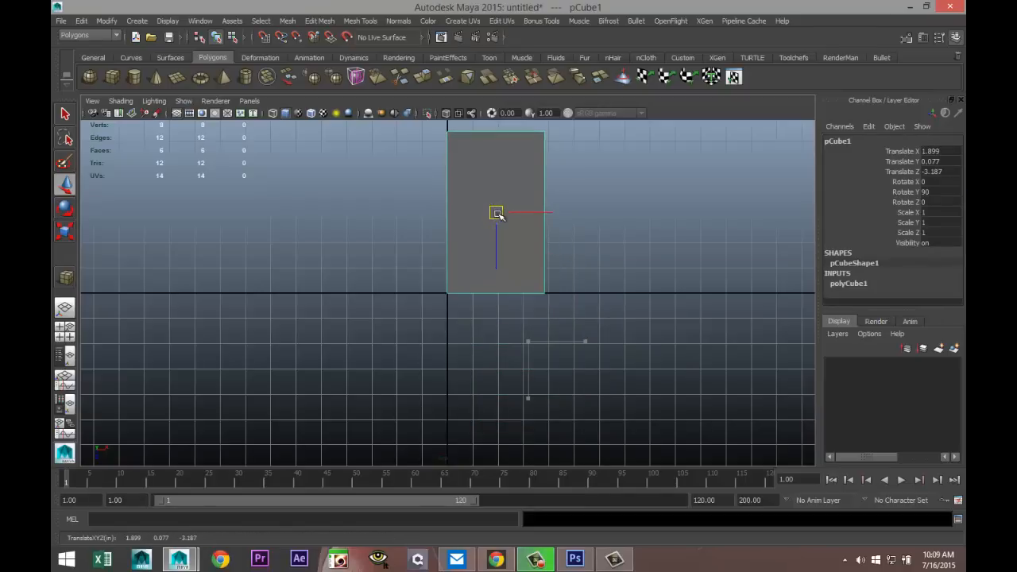
- Shorten the slab by moving its far-end vertices along Z to about -3.6
{"action": "middle_click_drag", "start_coordinate": [558, 312], "coordinate": [479, 378], "text": "alt"}
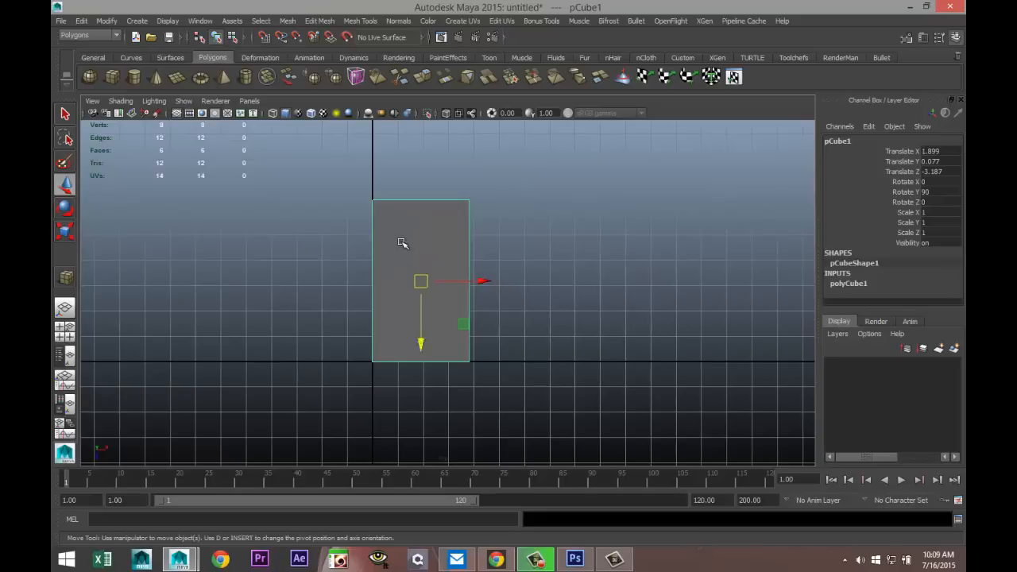
{"action": "right_click", "coordinate": [410, 199]}
{"action": "right_click_drag", "start_coordinate": [405, 201], "coordinate": [371, 198]}
{"action": "left_click_drag", "start_coordinate": [329, 182], "coordinate": [548, 254]}
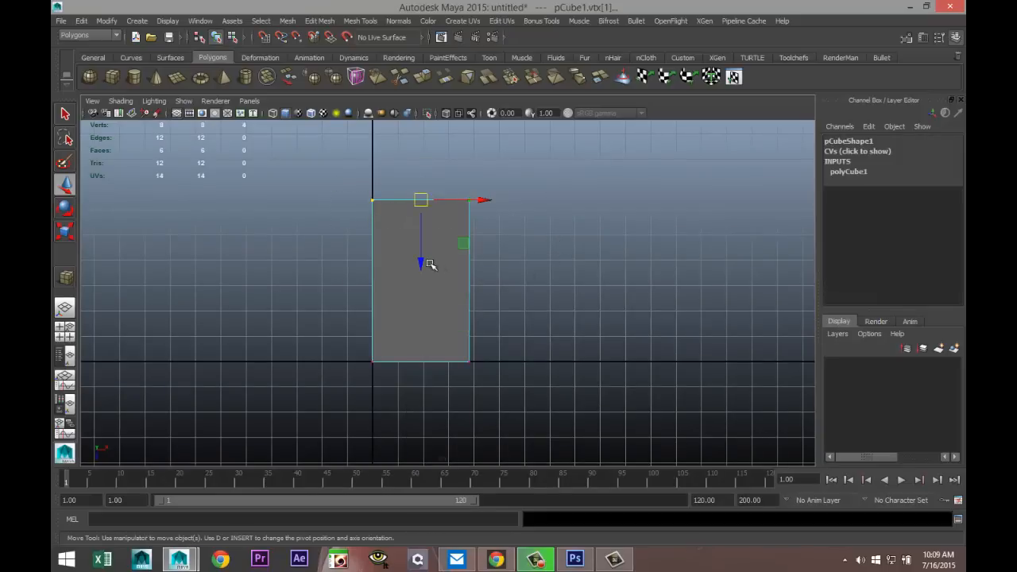
{"action": "left_click_drag", "start_coordinate": [420, 262], "coordinate": [427, 332]}
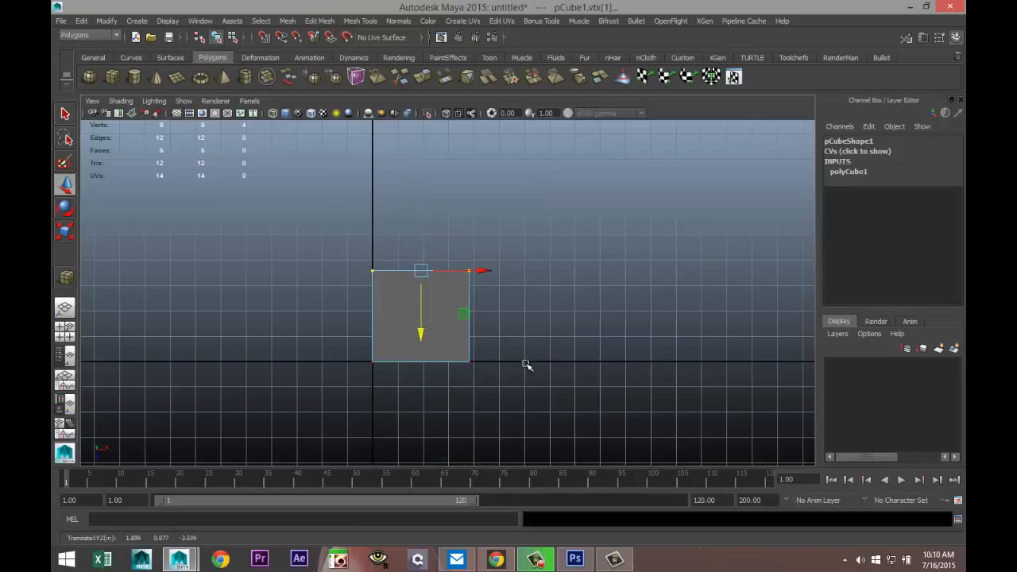
- Narrow the slab by moving the vertices of its outer long side along X to about 2.43, and deselect them
{"action": "left_click_drag", "start_coordinate": [451, 245], "coordinate": [529, 442]}
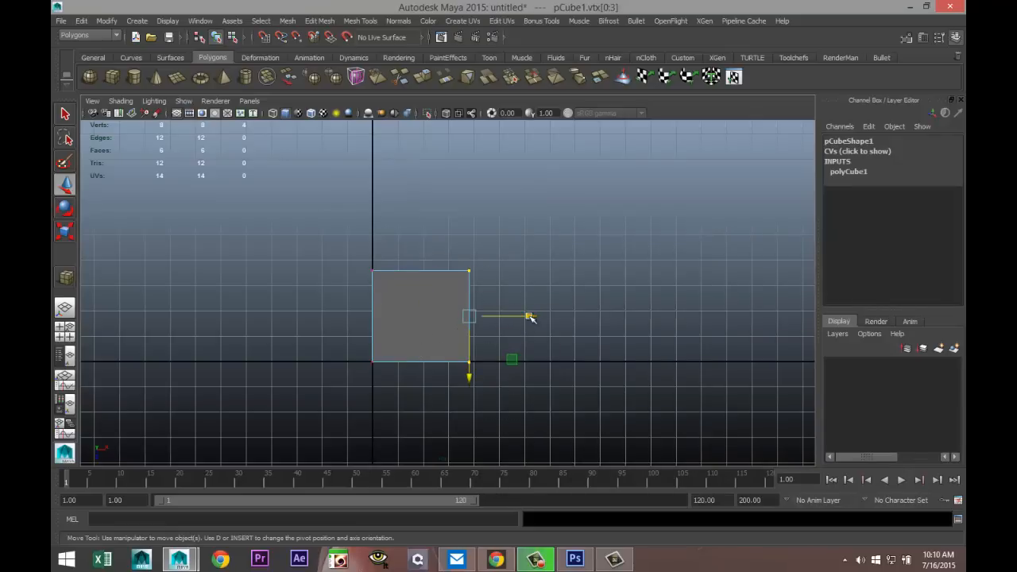
{"action": "left_click_drag", "start_coordinate": [526, 316], "coordinate": [495, 317]}
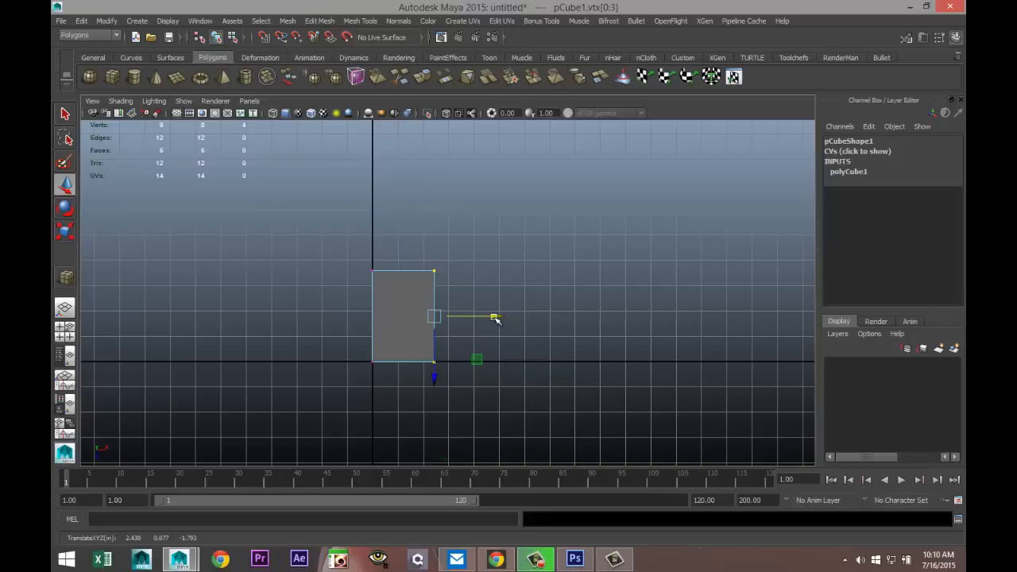
{"action": "left_click", "coordinate": [587, 315]}
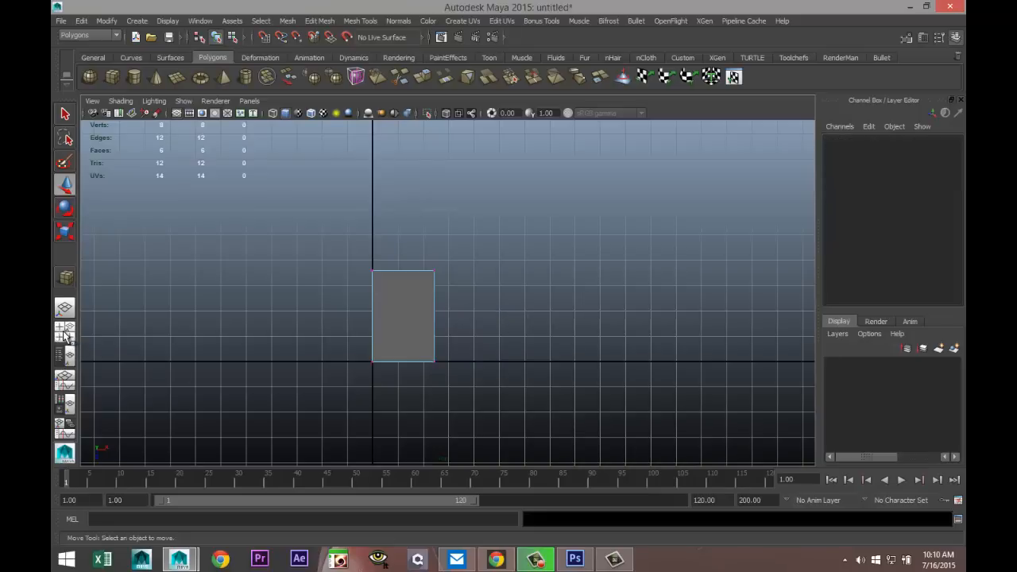
- In the perspective view, return the slab to object mode and scale down its thickness to a thin sheet
{"action": "left_click", "coordinate": [65, 328]}
{"action": "key", "text": "space"}
{"action": "mouse_move", "coordinate": [427, 365]}
{"action": "left_mouse_down", "text": "alt"}
{"action": "mouse_move", "coordinate": [403, 363]}
{"action": "mouse_move", "coordinate": [391, 334]}
{"action": "mouse_move", "coordinate": [386, 353]}
{"action": "mouse_move", "coordinate": [434, 361]}
{"action": "left_mouse_up", "text": "alt"}
{"action": "scroll", "coordinate": [385, 353], "scroll_direction": "up", "scroll_amount": 5}
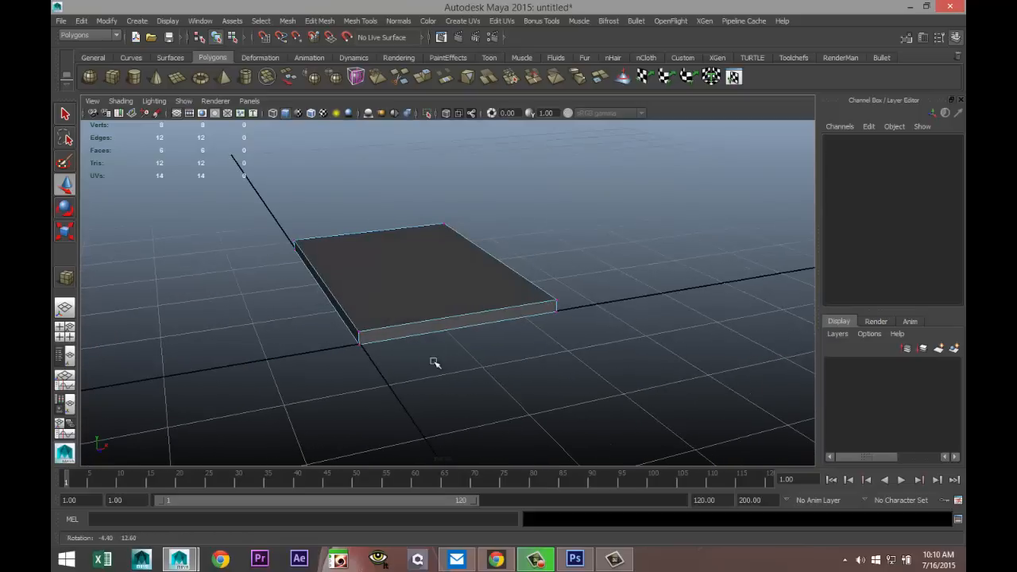
{"action": "right_click_drag", "start_coordinate": [432, 293], "coordinate": [482, 241]}
{"action": "left_click", "coordinate": [443, 287]}
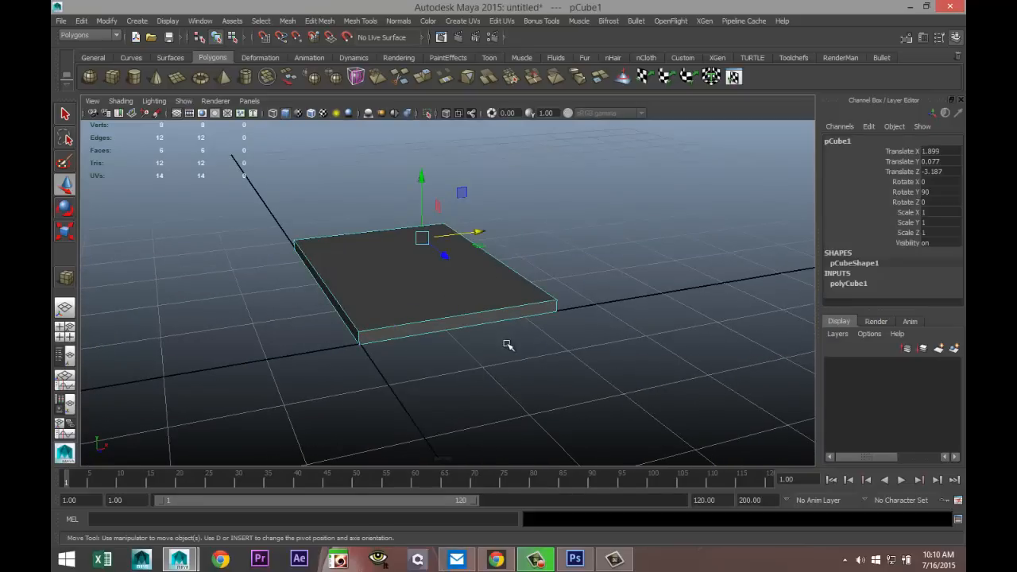
{"action": "key", "text": "r"}
{"action": "left_click_drag", "start_coordinate": [423, 182], "coordinate": [424, 231]}
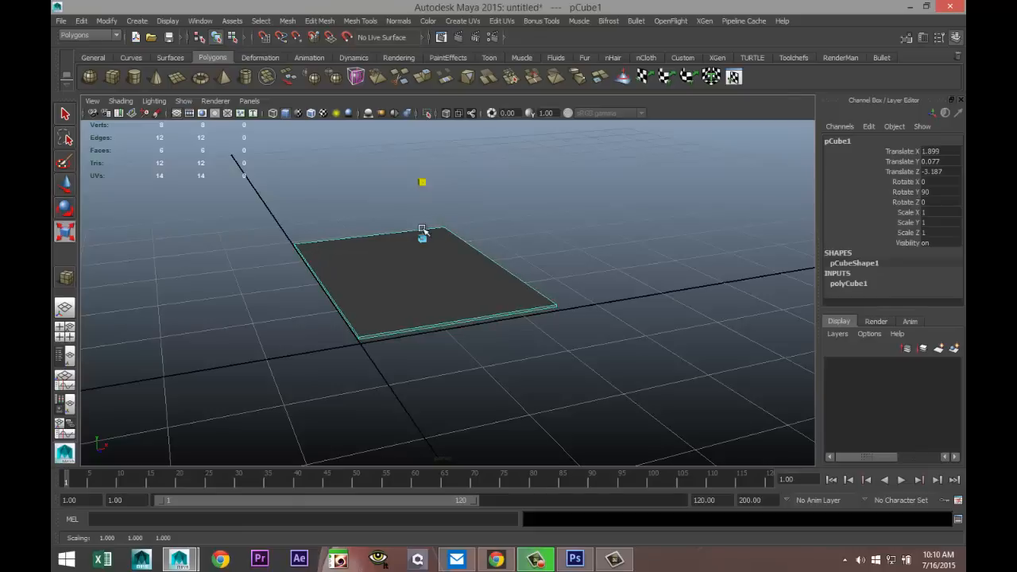
{"action": "left_click", "coordinate": [498, 372]}
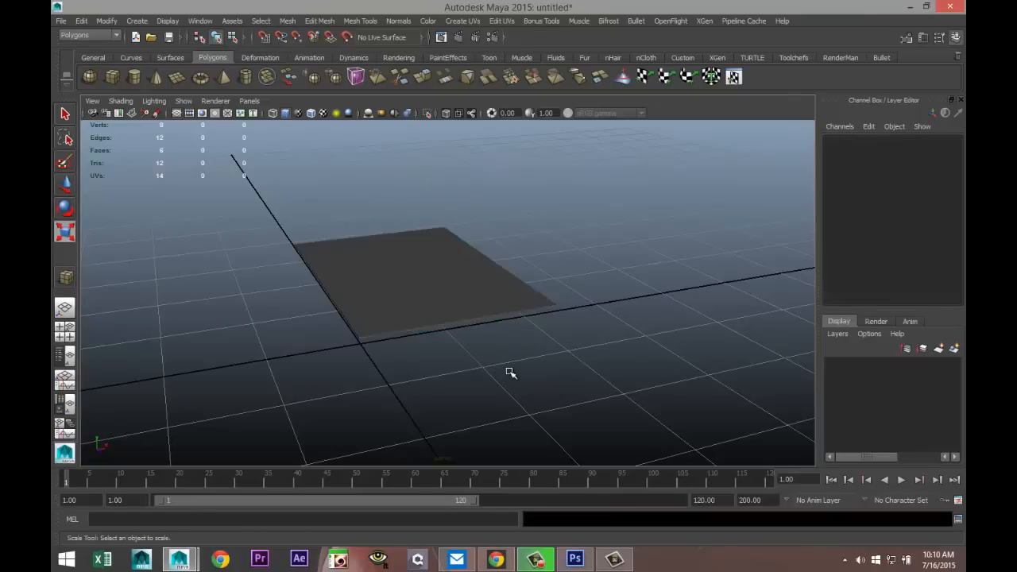
- Insert six equally spaced edge loops running along the slab's length by splitting its near short edge with the Multiple edge loops option
{"action": "scroll", "coordinate": [512, 371], "scroll_direction": "up", "scroll_amount": 3}
{"action": "left_click_drag", "start_coordinate": [552, 357], "coordinate": [516, 368], "text": "alt"}
{"action": "middle_click_drag", "start_coordinate": [521, 376], "coordinate": [540, 396], "text": "alt"}
{"action": "left_click_drag", "start_coordinate": [515, 372], "coordinate": [516, 384], "text": "alt"}
{"action": "middle_click_drag", "start_coordinate": [516, 386], "coordinate": [514, 399], "text": "alt"}
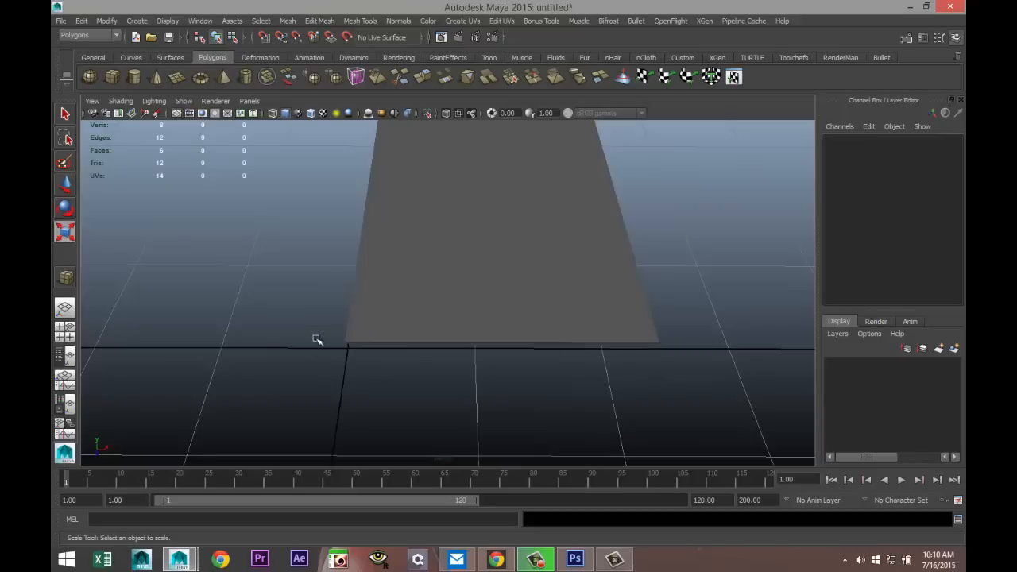
{"action": "left_click_drag", "start_coordinate": [441, 388], "coordinate": [403, 391], "text": "alt"}
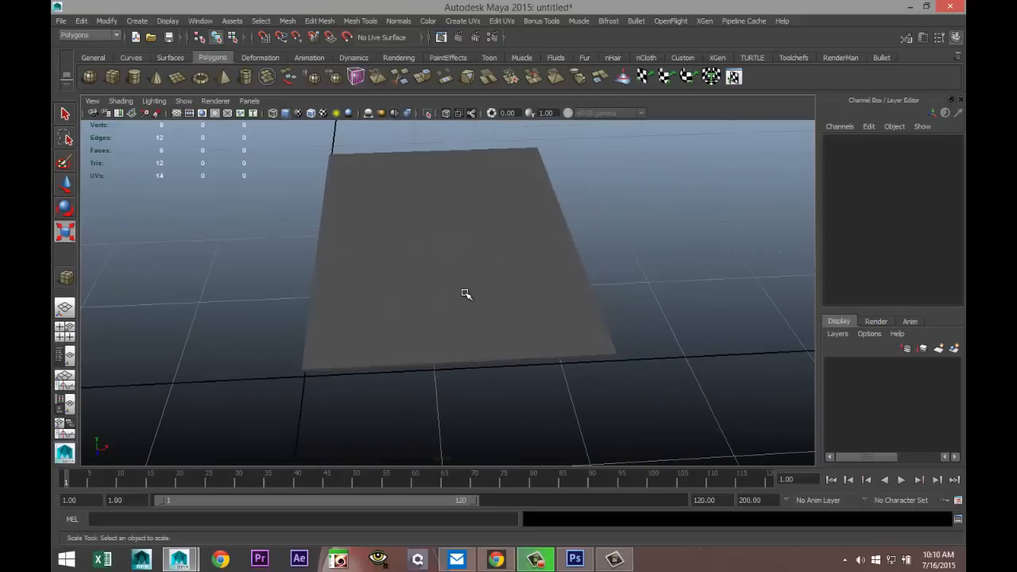
{"action": "left_click", "coordinate": [466, 294]}
{"action": "mouse_move", "coordinate": [480, 400]}
{"action": "left_mouse_down", "text": "alt"}
{"action": "mouse_move", "coordinate": [472, 366]}
{"action": "mouse_move", "coordinate": [479, 400]}
{"action": "left_mouse_up", "text": "alt"}
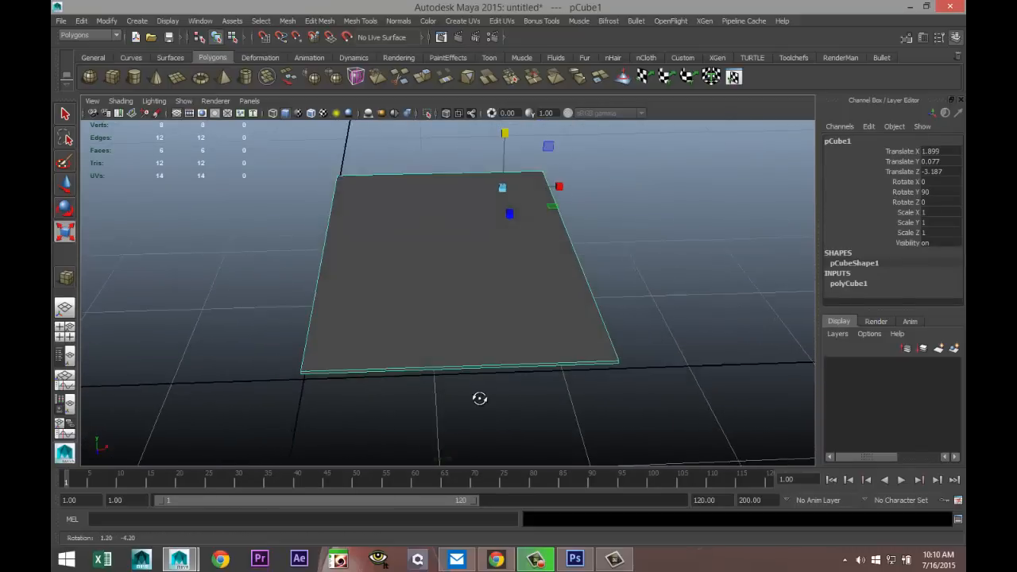
{"action": "left_click", "coordinate": [321, 21]}
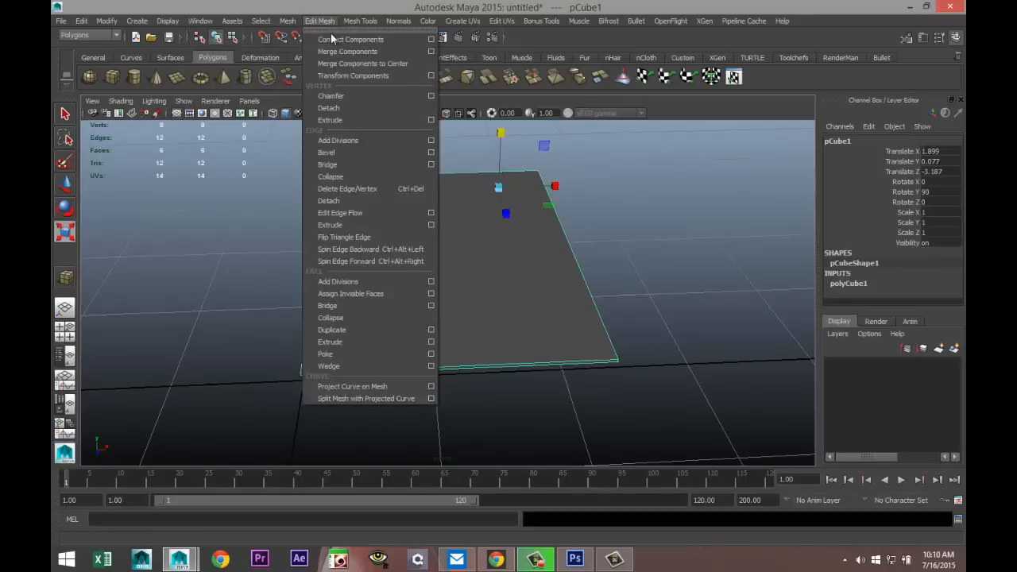
{"action": "mouse_move", "coordinate": [360, 22]}
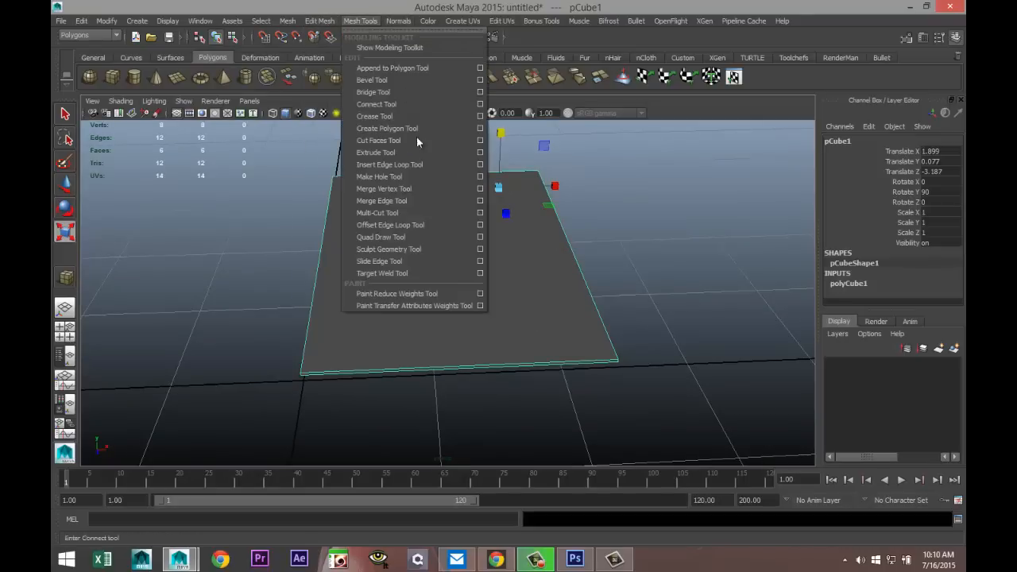
{"action": "left_click", "coordinate": [480, 164]}
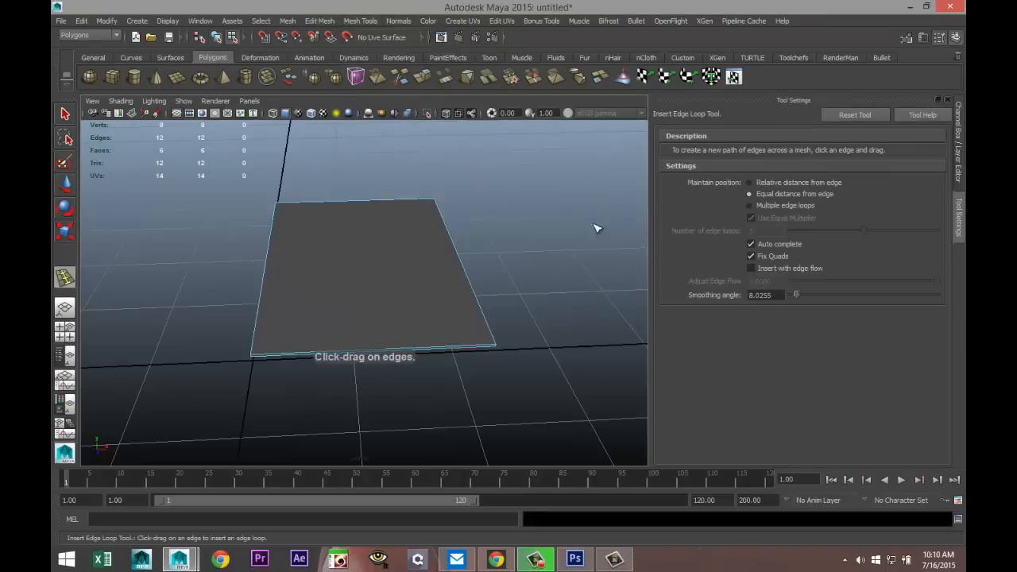
{"action": "left_click", "coordinate": [749, 206]}
{"action": "double_click", "coordinate": [766, 232]}
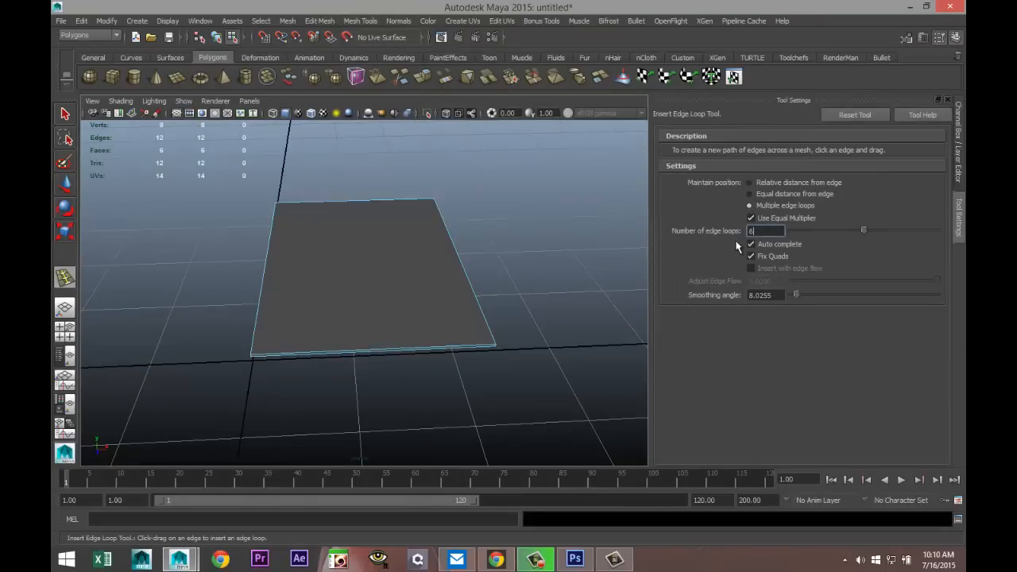
{"action": "type", "text": "6"}
{"action": "left_click", "coordinate": [420, 354]}
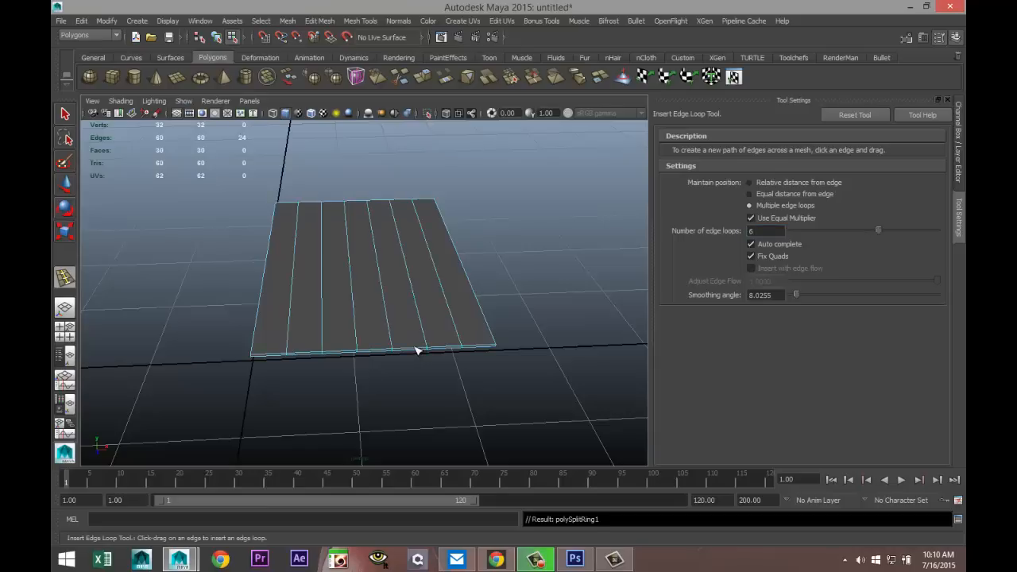
- Insert six equally spaced edge loops across the slab's width by splitting its long side, and leave the Insert Edge Loop Tool
{"action": "left_click_drag", "start_coordinate": [313, 370], "coordinate": [291, 405], "text": "alt"}
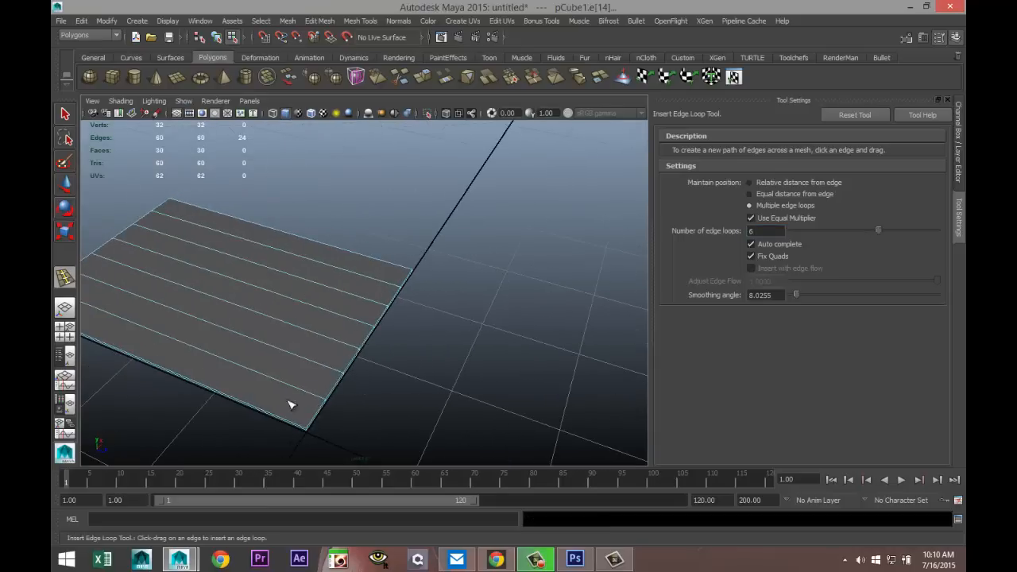
{"action": "left_click", "coordinate": [231, 397]}
{"action": "left_click_drag", "start_coordinate": [399, 409], "coordinate": [320, 402], "text": "alt"}
{"action": "key", "text": "q"}
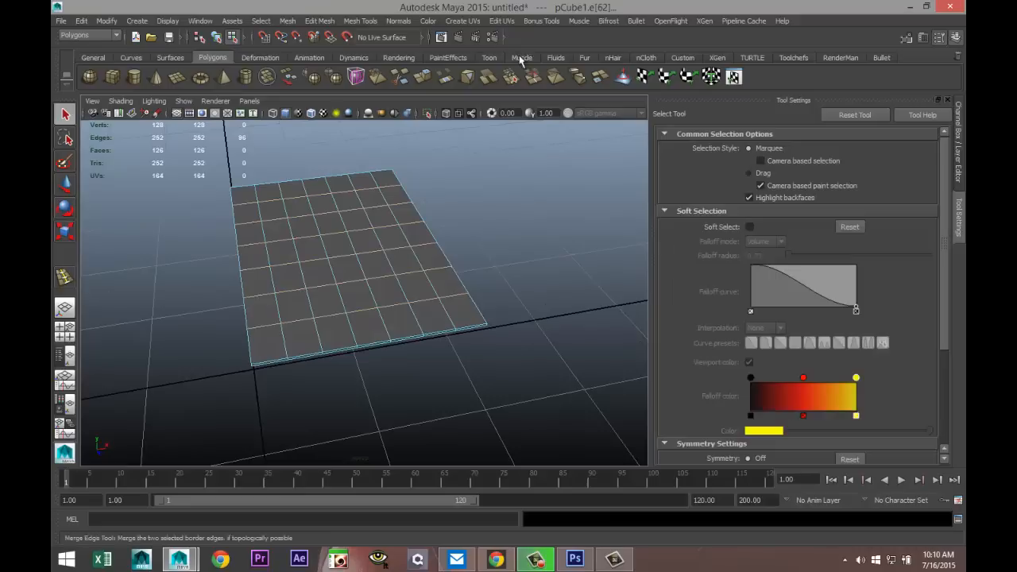
- With Insert Edge Loop set to equal distance from edge, add one loop close to each of the slab's two short ends
{"action": "left_click", "coordinate": [360, 22]}
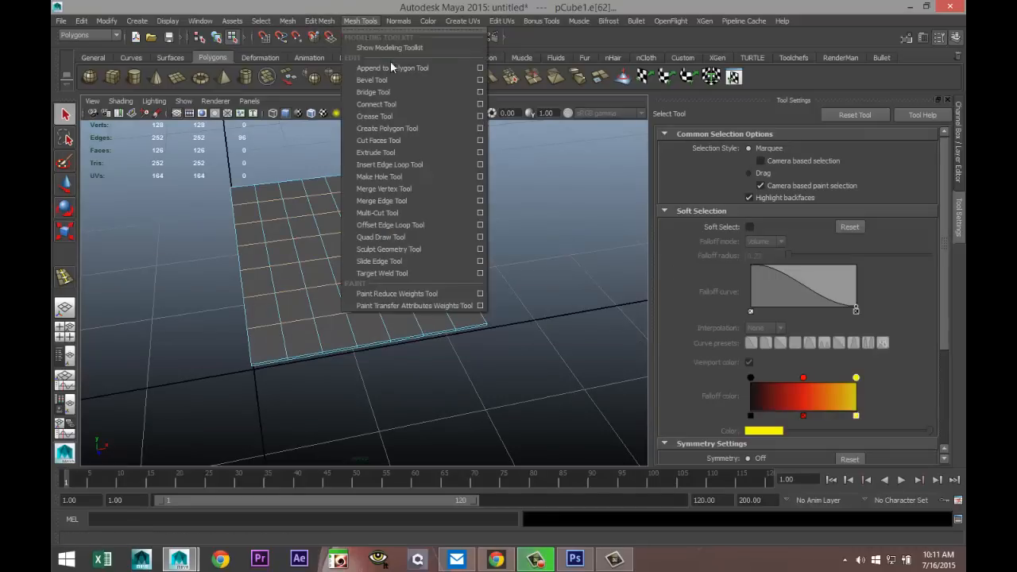
{"action": "left_click", "coordinate": [479, 164]}
{"action": "left_click", "coordinate": [750, 195]}
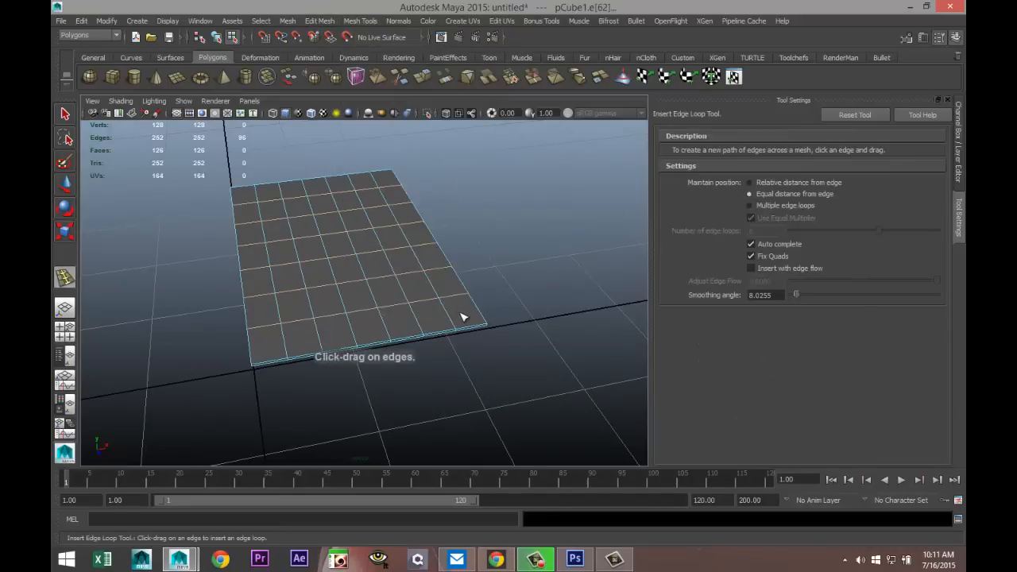
{"action": "scroll", "coordinate": [461, 317], "scroll_direction": "up", "scroll_amount": 2}
{"action": "left_click_drag", "start_coordinate": [305, 332], "coordinate": [500, 328], "text": "alt"}
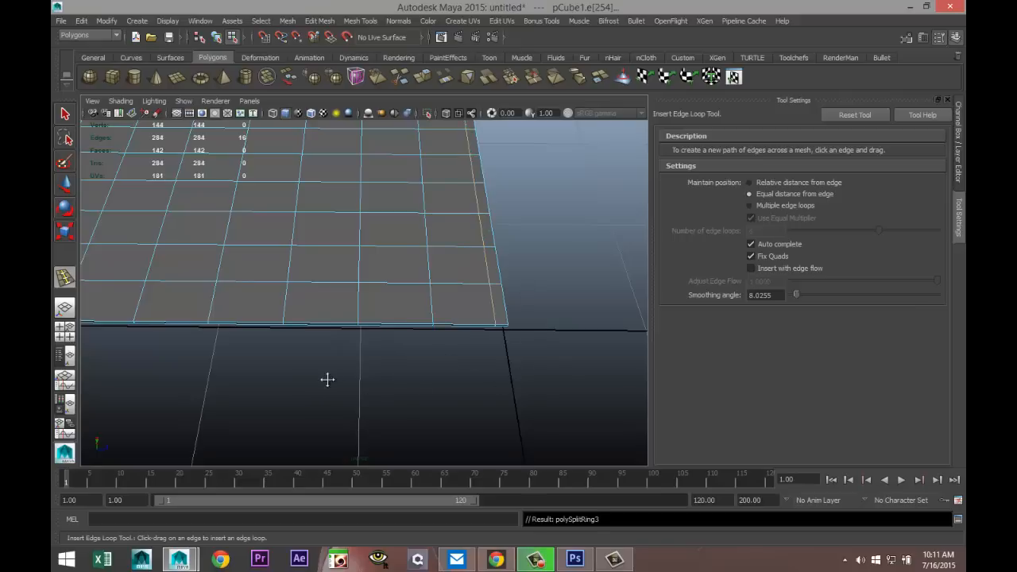
{"action": "left_click_drag", "start_coordinate": [327, 380], "coordinate": [357, 400], "text": "alt"}
{"action": "left_click_drag", "start_coordinate": [177, 352], "coordinate": [176, 352]}
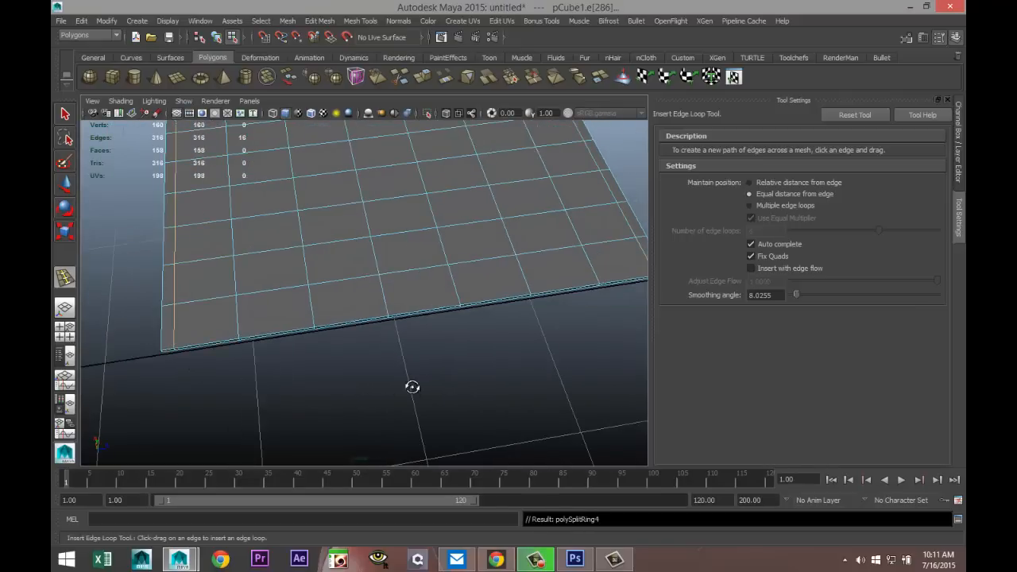
- Add one edge loop close to each of the slab's two long sides and return the slab to object mode
{"action": "left_click_drag", "start_coordinate": [413, 387], "coordinate": [169, 205], "text": "alt"}
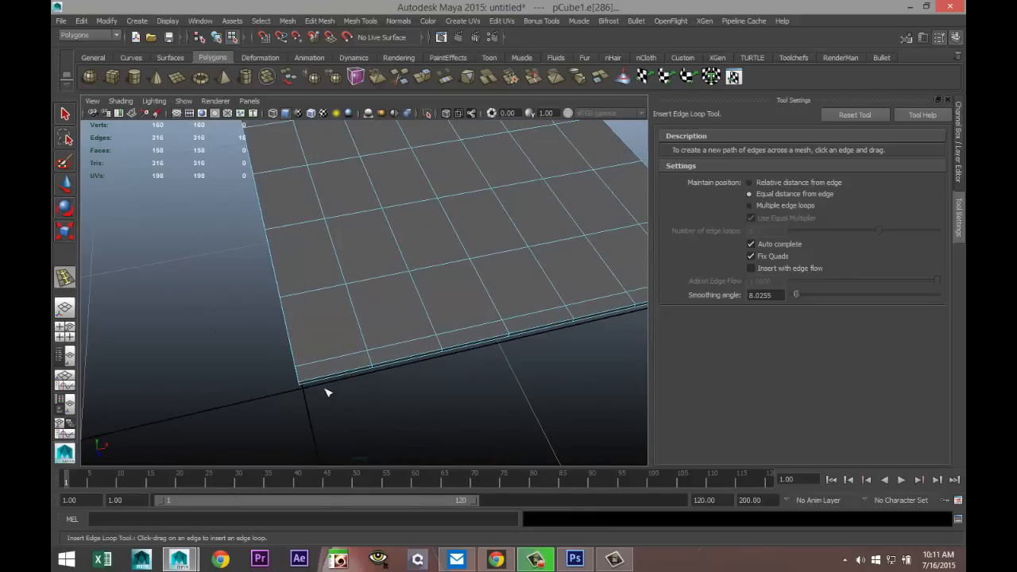
{"action": "left_click_drag", "start_coordinate": [315, 380], "coordinate": [316, 381]}
{"action": "left_click_drag", "start_coordinate": [452, 392], "coordinate": [265, 401], "text": "alt"}
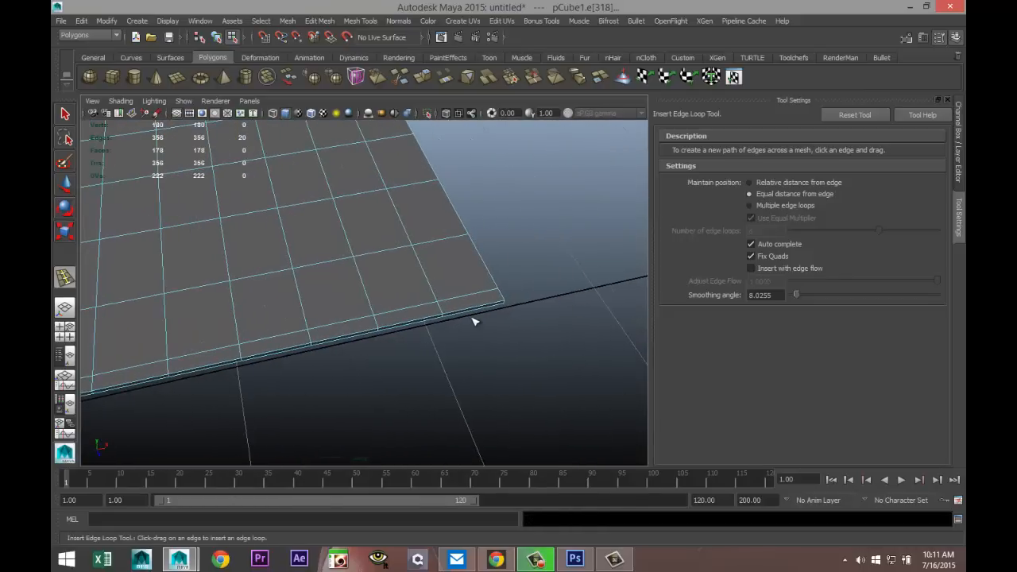
{"action": "left_click_drag", "start_coordinate": [484, 307], "coordinate": [491, 308]}
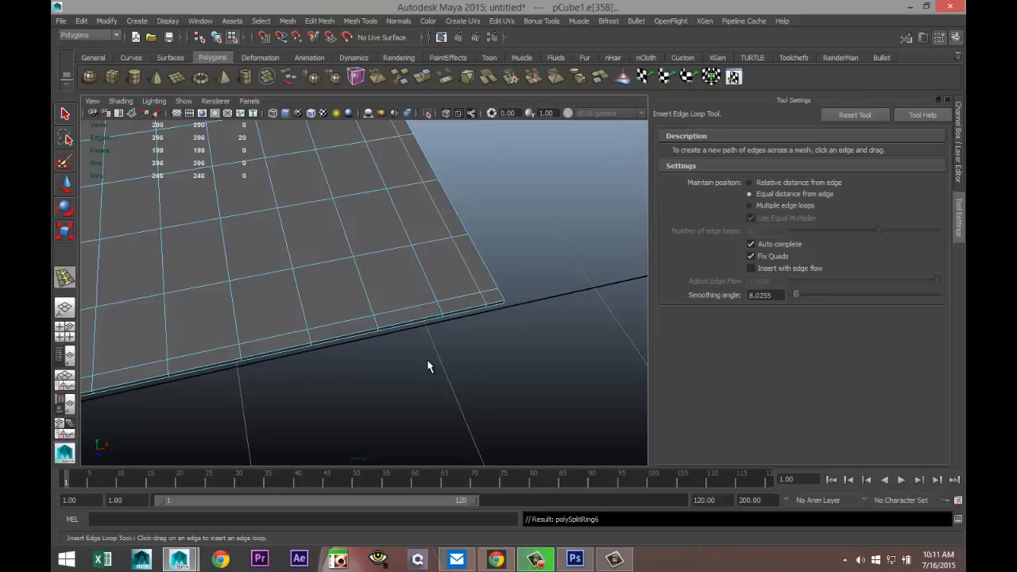
{"action": "key", "text": "q"}
{"action": "left_click", "coordinate": [377, 281]}
{"action": "right_click_drag", "start_coordinate": [377, 281], "coordinate": [422, 249]}
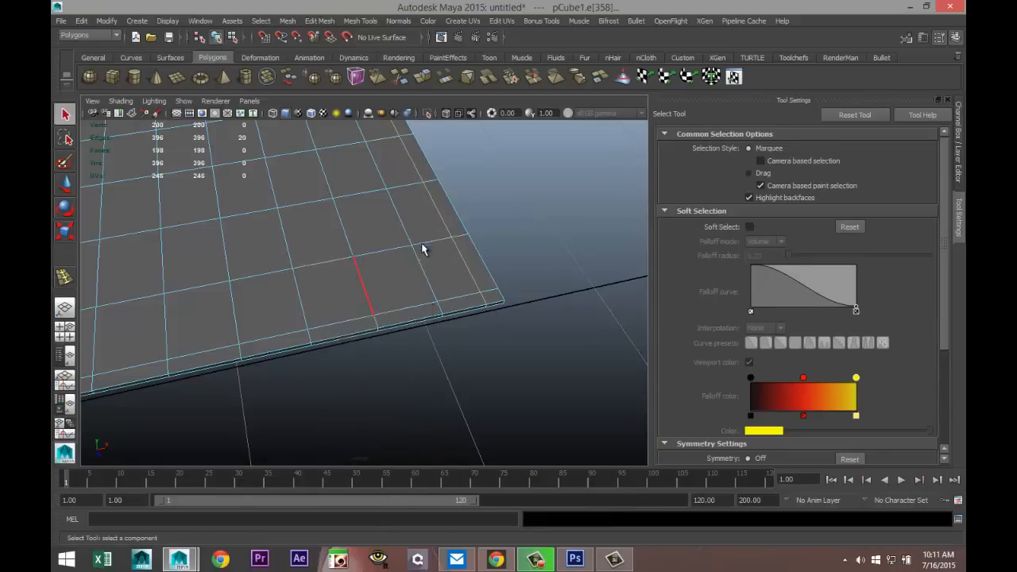
- Inspect the slab's rounded corners in smooth mesh preview, and return the slab to its unsmoothed display
{"action": "left_click", "coordinate": [437, 385]}
{"action": "left_click_drag", "start_coordinate": [444, 388], "coordinate": [421, 384], "text": "alt"}
{"action": "middle_click_drag", "start_coordinate": [429, 392], "coordinate": [361, 321], "text": "alt"}
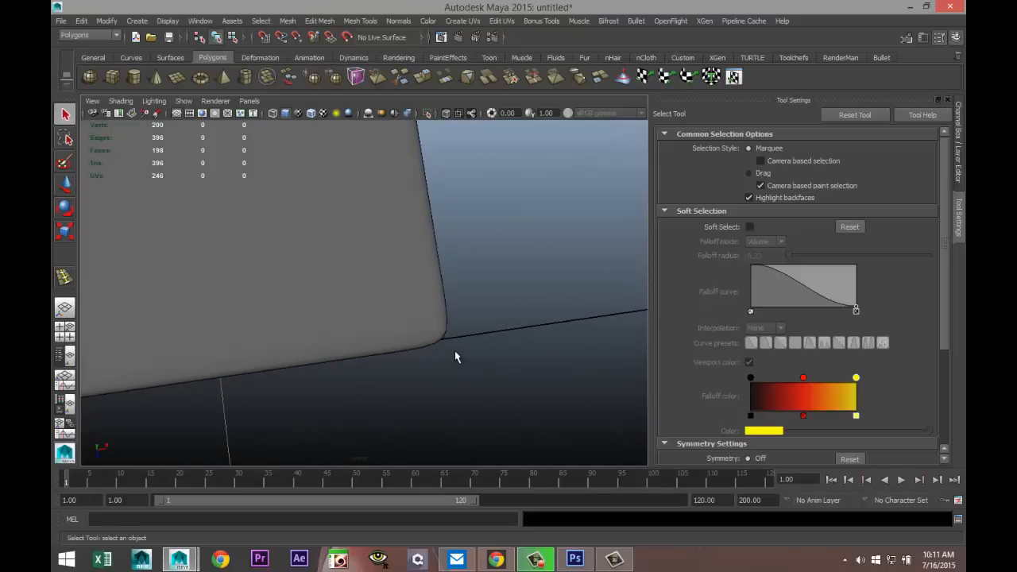
{"action": "scroll", "coordinate": [456, 355], "scroll_direction": "down", "scroll_amount": 5}
{"action": "left_click_drag", "start_coordinate": [386, 383], "coordinate": [377, 313], "text": "alt"}
{"action": "left_click", "coordinate": [375, 326]}
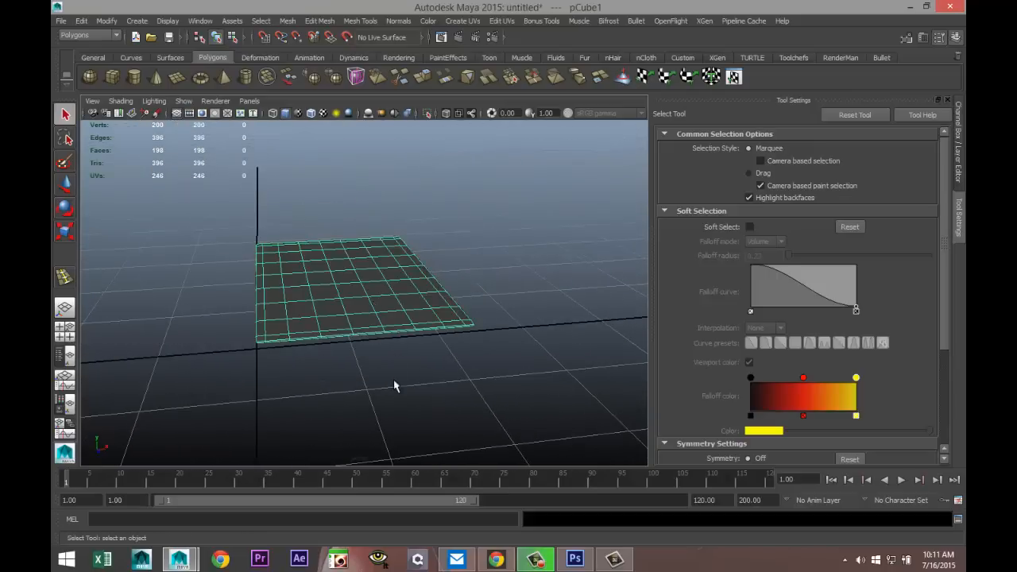
{"action": "mouse_move", "coordinate": [394, 381]}
{"action": "left_mouse_down", "text": "alt"}
{"action": "mouse_move", "coordinate": [395, 395]}
{"action": "mouse_move", "coordinate": [390, 388]}
{"action": "left_mouse_up", "text": "alt"}
{"action": "mouse_move", "coordinate": [390, 388]}
{"action": "middle_mouse_down", "text": "alt"}
{"action": "mouse_move", "coordinate": [414, 411]}
{"action": "mouse_move", "coordinate": [401, 395]}
{"action": "middle_mouse_up", "text": "alt"}
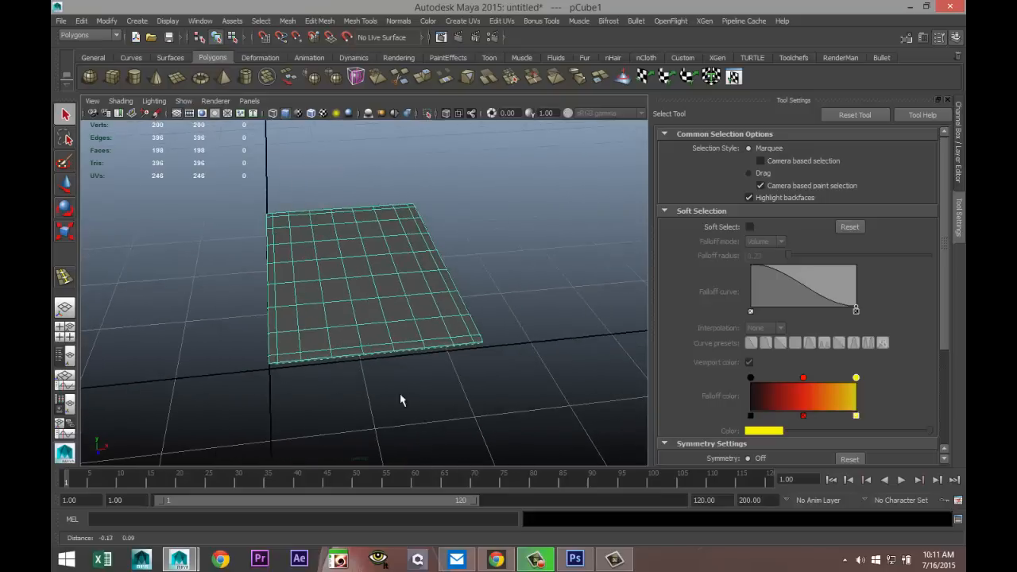
{"action": "left_click_drag", "start_coordinate": [400, 400], "coordinate": [404, 389], "text": "alt"}
{"action": "left_click_drag", "start_coordinate": [410, 389], "coordinate": [413, 395], "text": "alt"}
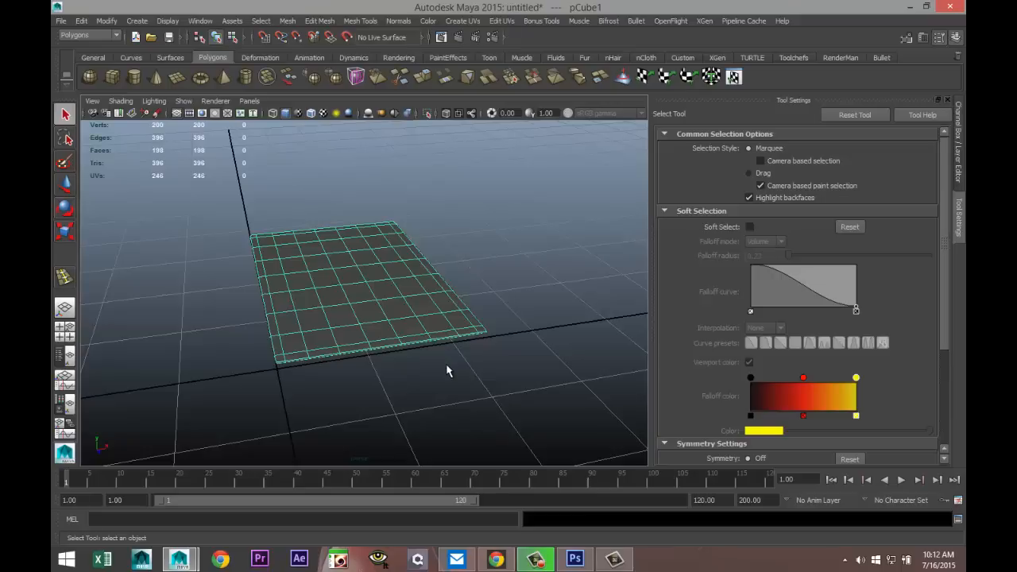
{"action": "scroll", "coordinate": [446, 371], "scroll_direction": "up", "scroll_amount": 2}
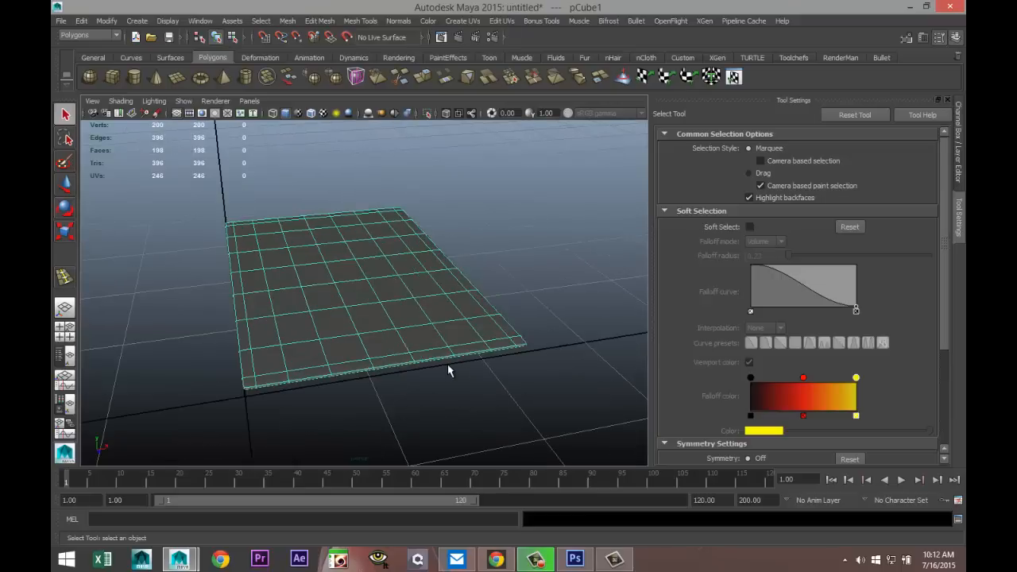
{"action": "key", "text": "1"}
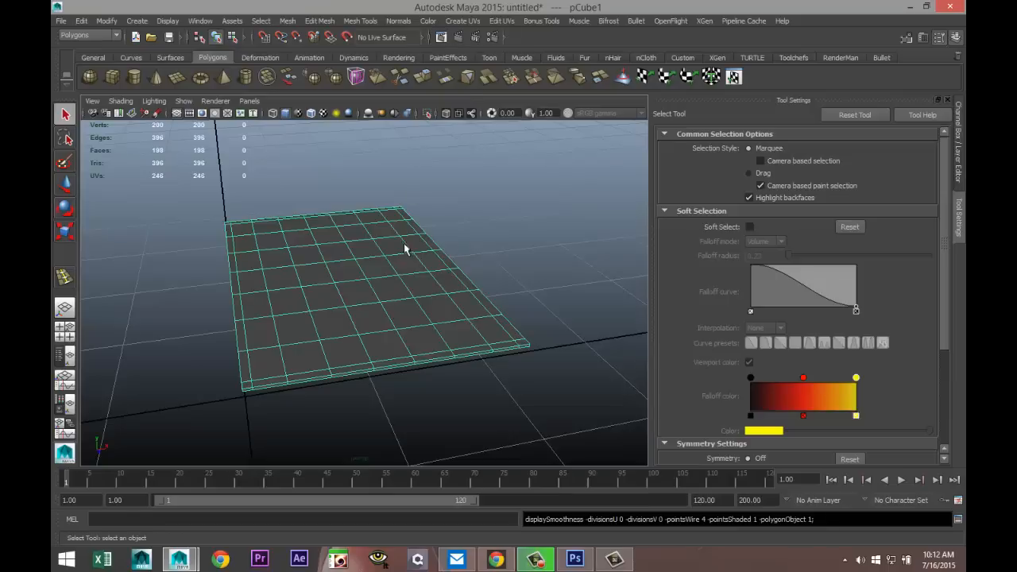
- Apply automatic UV mapping to the slab and open the UV Texture Editor
{"action": "left_click", "coordinate": [455, 23]}
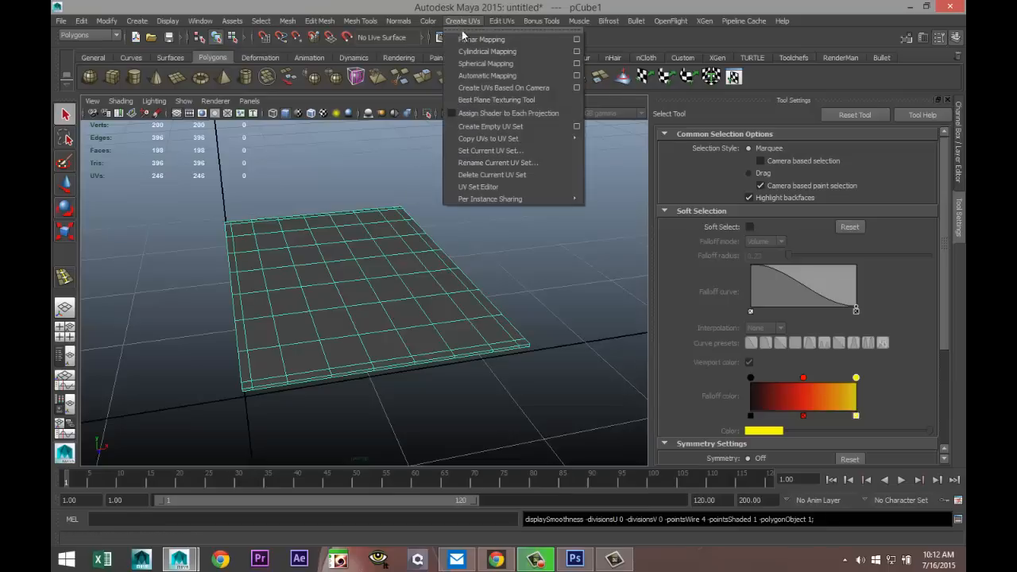
{"action": "left_click", "coordinate": [484, 76]}
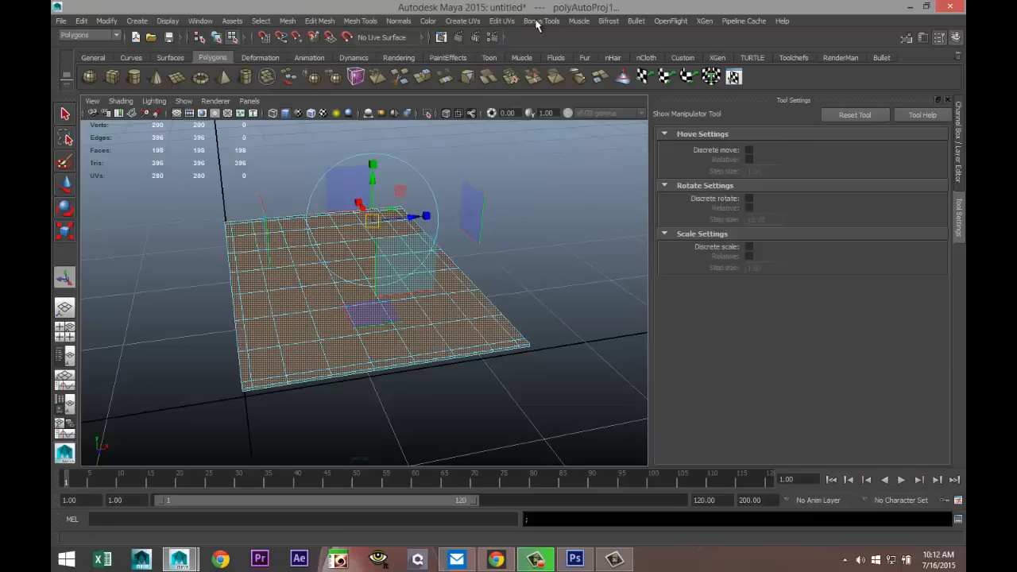
{"action": "left_click", "coordinate": [502, 20]}
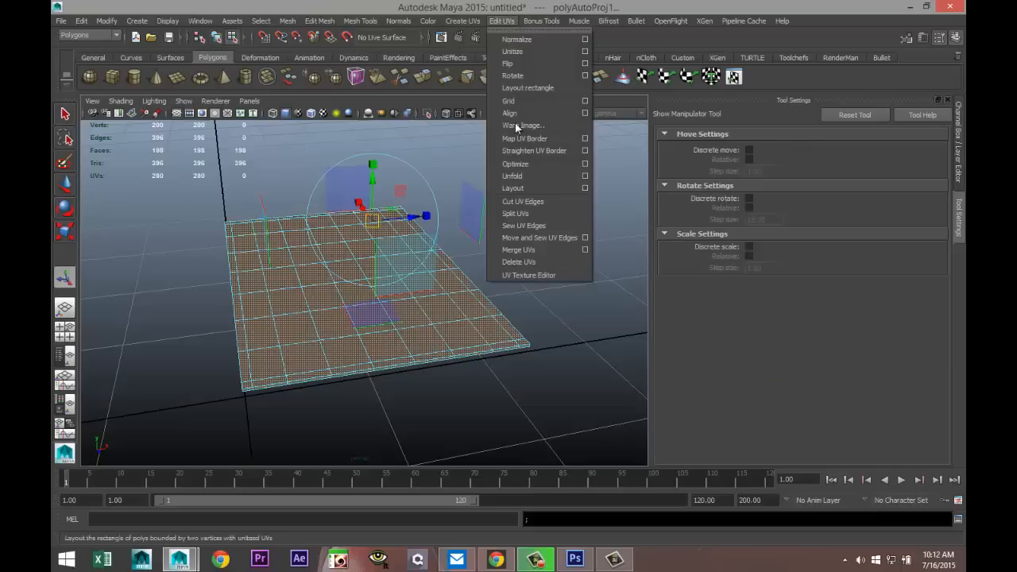
{"action": "left_click", "coordinate": [562, 275]}
- Move the large face shell nearest the UV origin, with its thin side strip, out of the 0–1 square along negative U and slightly up
{"action": "scroll", "coordinate": [536, 314], "scroll_direction": "down", "scroll_amount": 3}
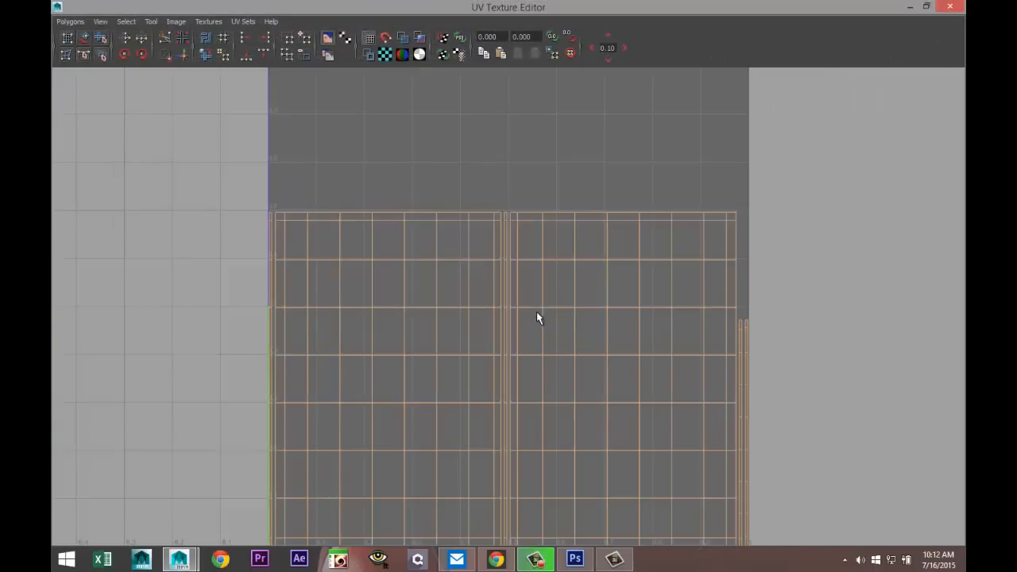
{"action": "scroll", "coordinate": [531, 322], "scroll_direction": "down", "scroll_amount": 4}
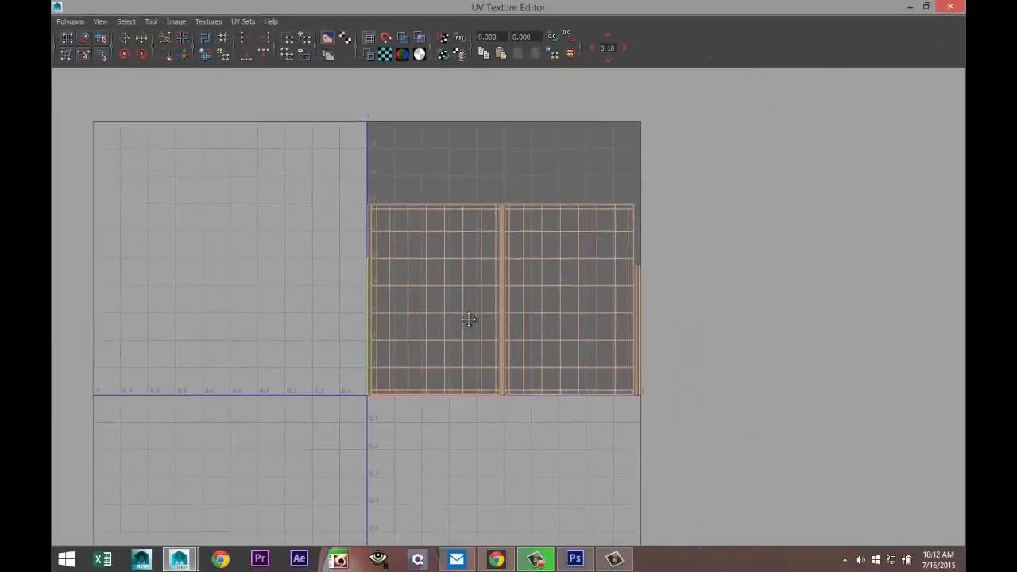
{"action": "middle_click_drag", "start_coordinate": [469, 319], "coordinate": [502, 315], "text": "alt"}
{"action": "scroll", "coordinate": [496, 326], "scroll_direction": "up", "scroll_amount": 2}
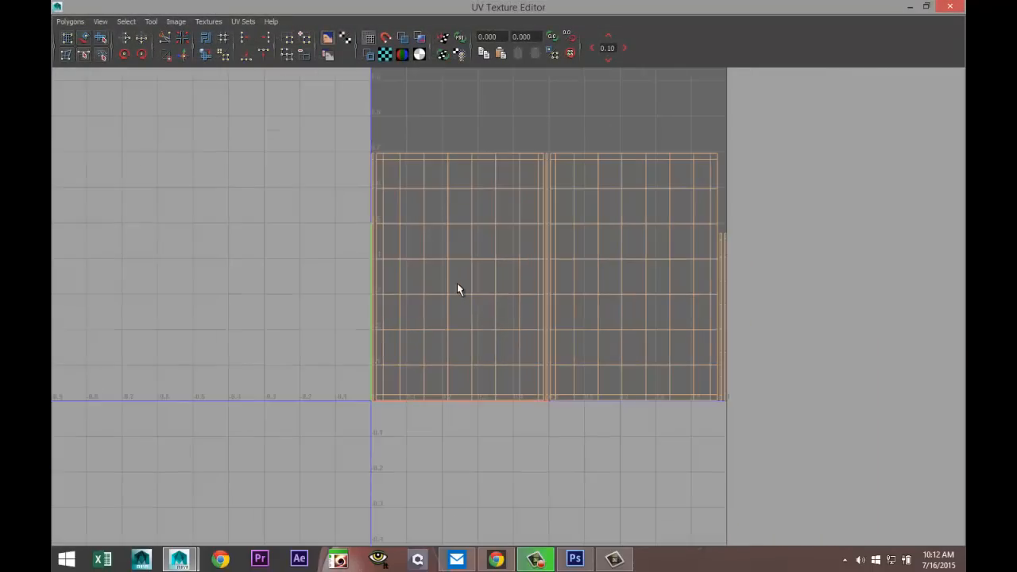
{"action": "middle_click_drag", "start_coordinate": [458, 284], "coordinate": [509, 306], "text": "alt"}
{"action": "right_click_drag", "start_coordinate": [481, 180], "coordinate": [435, 165]}
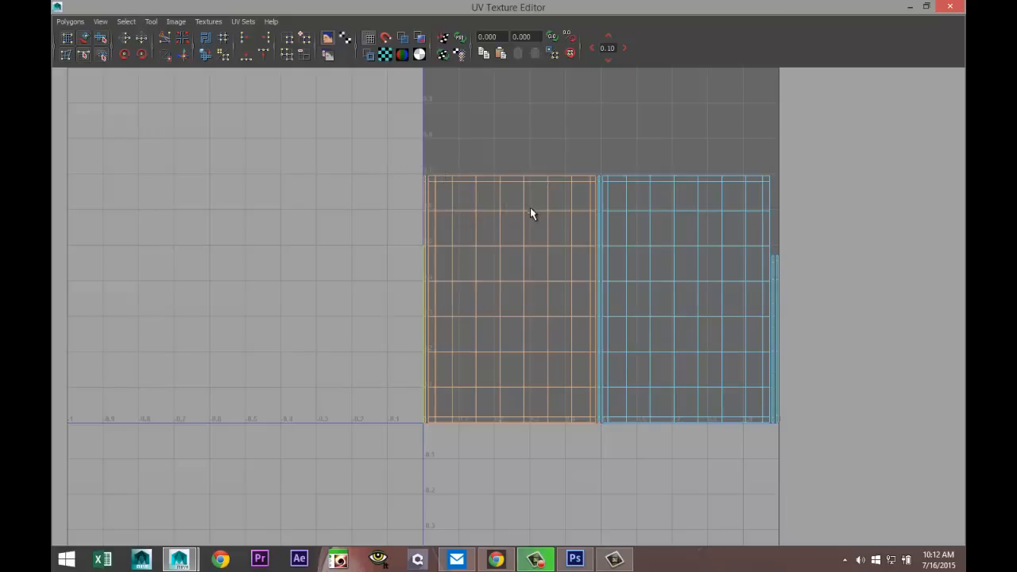
{"action": "key", "text": "w"}
{"action": "left_click_drag", "start_coordinate": [605, 298], "coordinate": [342, 300]}
{"action": "left_click_drag", "start_coordinate": [269, 205], "coordinate": [270, 143]}
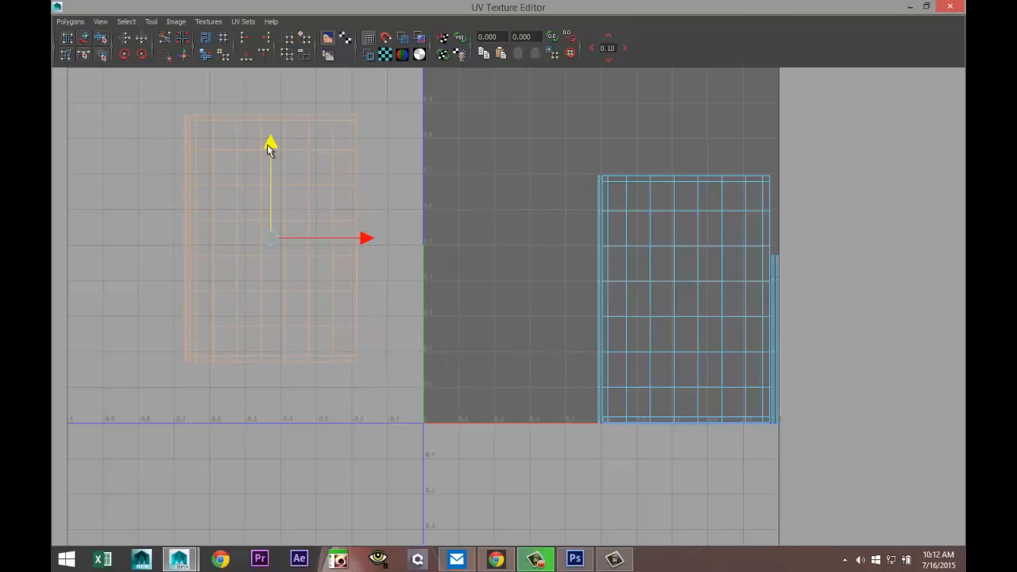
- Separate the thin side strip from the moved face shell along negative U, and float the UV Texture Editor over the perspective view
{"action": "left_click", "coordinate": [180, 139]}
{"action": "left_click", "coordinate": [184, 137]}
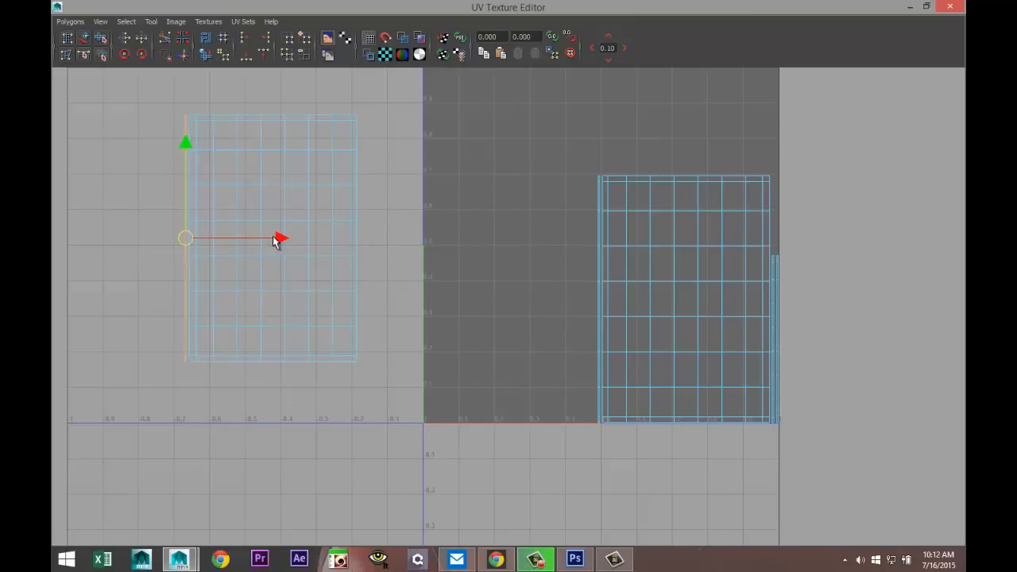
{"action": "left_click_drag", "start_coordinate": [275, 241], "coordinate": [229, 238]}
{"action": "middle_click_drag", "start_coordinate": [245, 266], "coordinate": [305, 332], "text": "alt"}
{"action": "scroll", "coordinate": [350, 311], "scroll_direction": "up", "scroll_amount": 1}
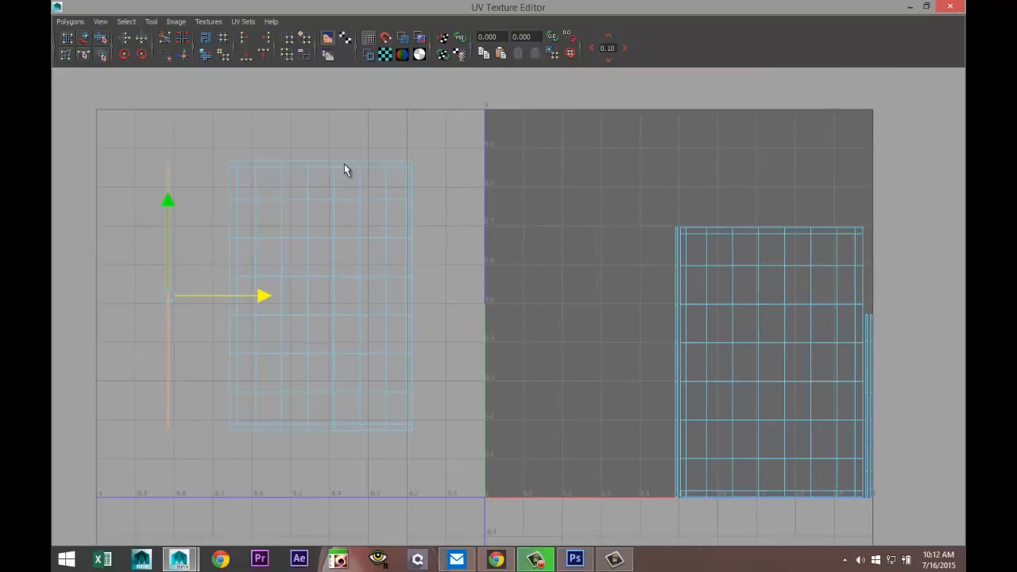
{"action": "left_click_drag", "start_coordinate": [247, 6], "coordinate": [608, 42]}
{"action": "scroll", "coordinate": [513, 199], "scroll_direction": "up", "scroll_amount": 1}
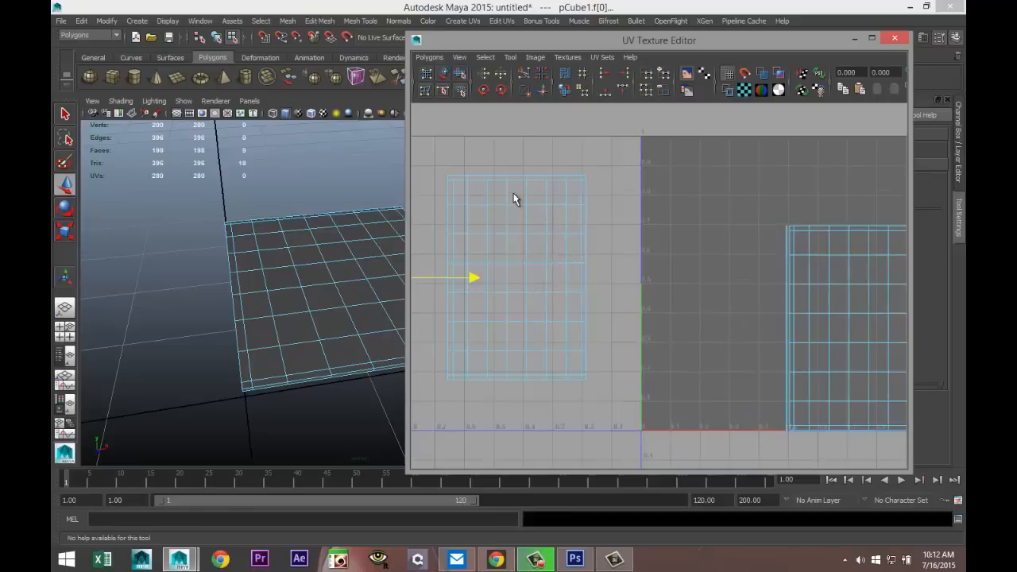
- Move and sew the matching side strip onto the upper edge of the separated large face shell
{"action": "right_click_drag", "start_coordinate": [514, 193], "coordinate": [471, 177]}
{"action": "left_click", "coordinate": [500, 191]}
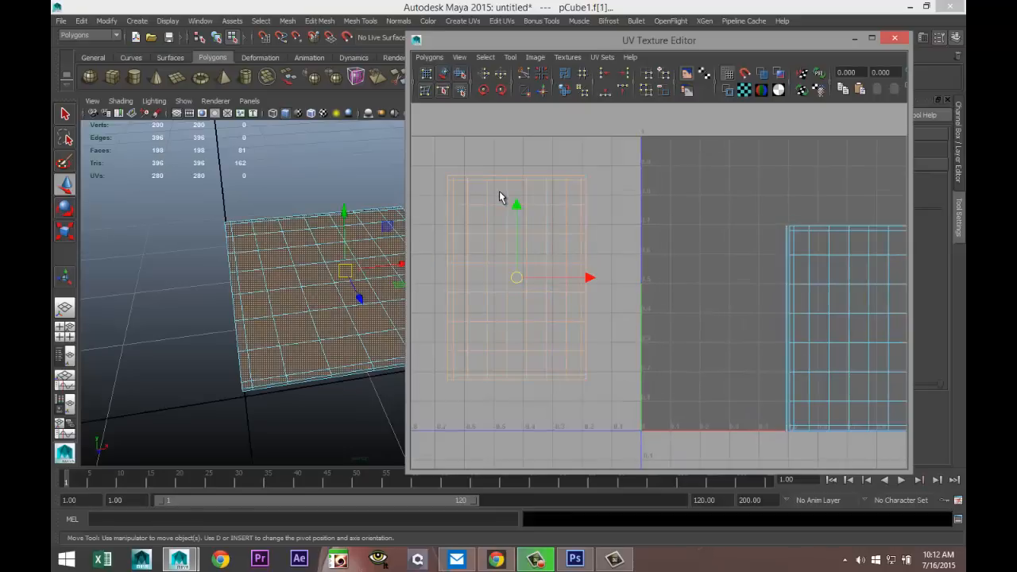
{"action": "mouse_move", "coordinate": [222, 368]}
{"action": "left_mouse_down", "text": "alt"}
{"action": "mouse_move", "coordinate": [227, 302]}
{"action": "mouse_move", "coordinate": [212, 371]}
{"action": "left_mouse_up", "text": "alt"}
{"action": "middle_click_drag", "start_coordinate": [290, 331], "coordinate": [239, 357], "text": "alt"}
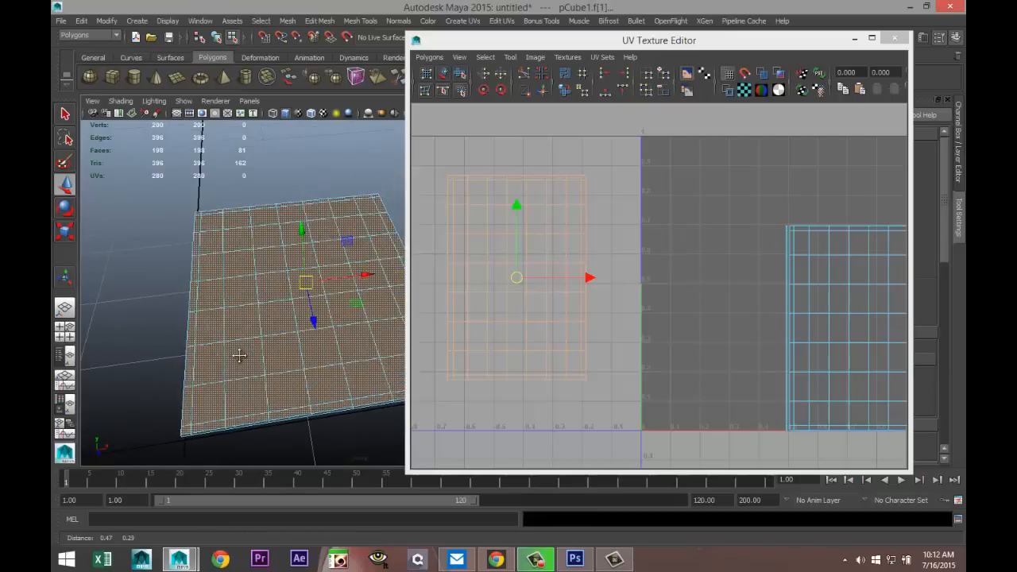
{"action": "right_click_drag", "start_coordinate": [499, 176], "coordinate": [497, 151]}
{"action": "left_click", "coordinate": [499, 178]}
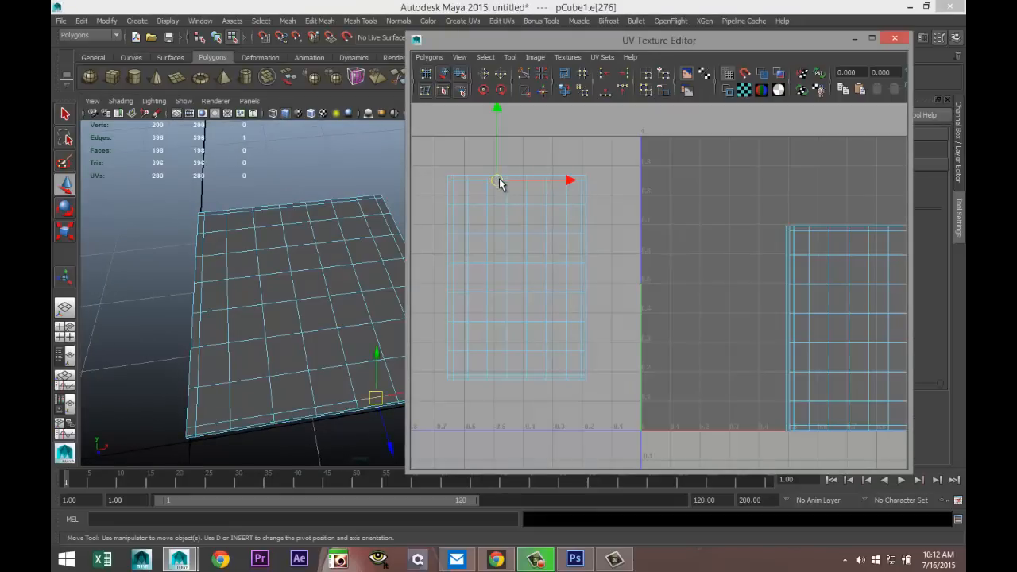
{"action": "scroll", "coordinate": [512, 213], "scroll_direction": "up", "scroll_amount": 2}
{"action": "middle_click_drag", "start_coordinate": [526, 238], "coordinate": [570, 307], "text": "alt"}
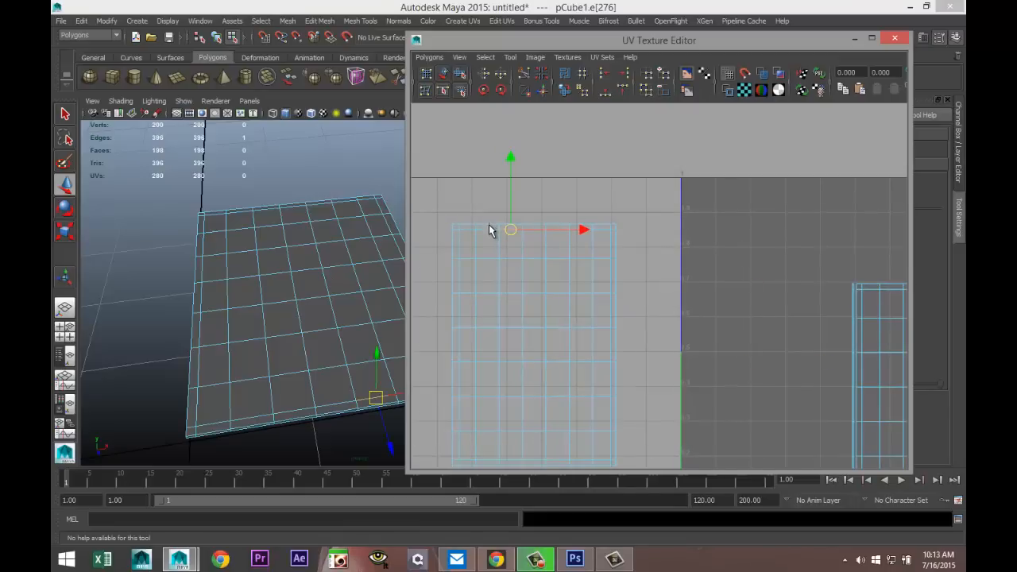
{"action": "left_click", "coordinate": [490, 228]}
{"action": "scroll", "coordinate": [636, 337], "scroll_direction": "down", "scroll_amount": 2}
{"action": "scroll", "coordinate": [640, 343], "scroll_direction": "down", "scroll_amount": 2}
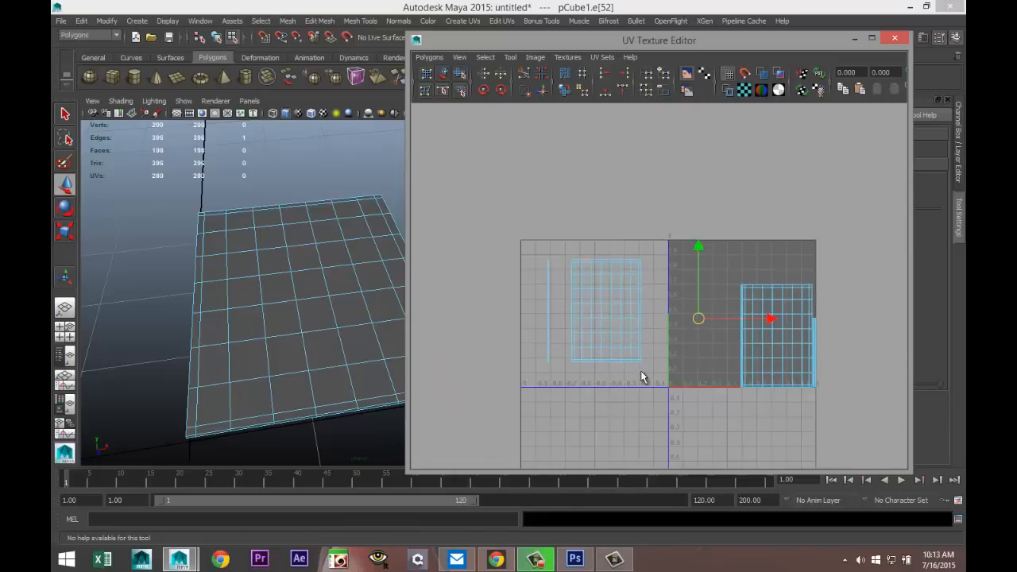
{"action": "left_click", "coordinate": [545, 93]}
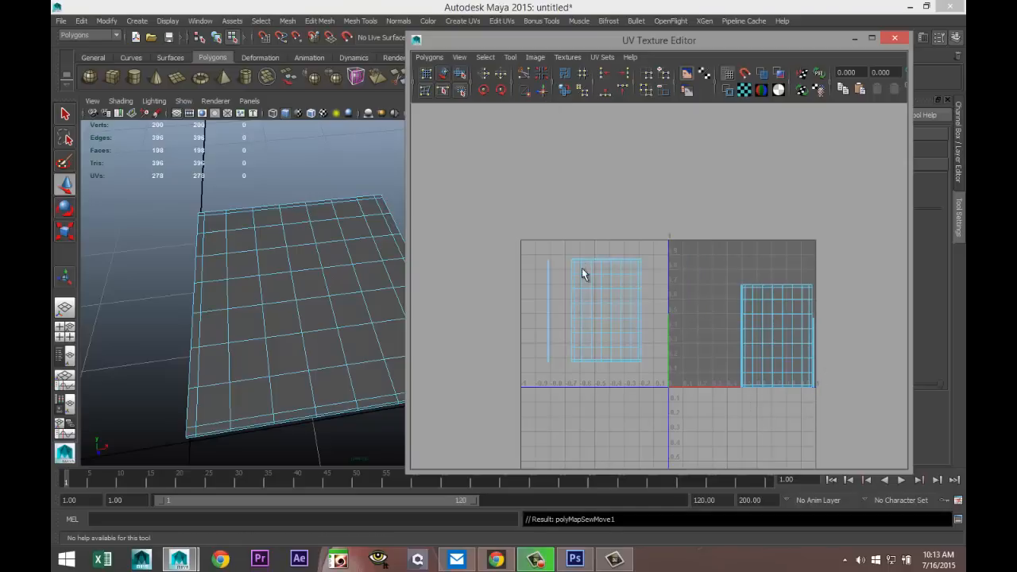
- Move and sew the detached thin side strip onto the shell's negative-U long edge
{"action": "scroll", "coordinate": [582, 268], "scroll_direction": "up", "scroll_amount": 5}
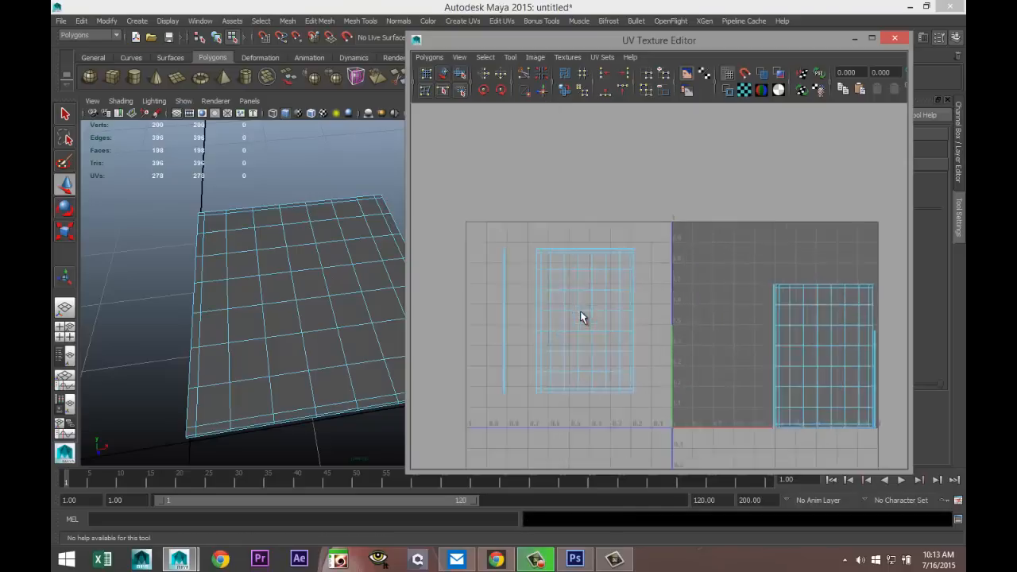
{"action": "left_click", "coordinate": [458, 282]}
{"action": "scroll", "coordinate": [465, 294], "scroll_direction": "down", "scroll_amount": 3}
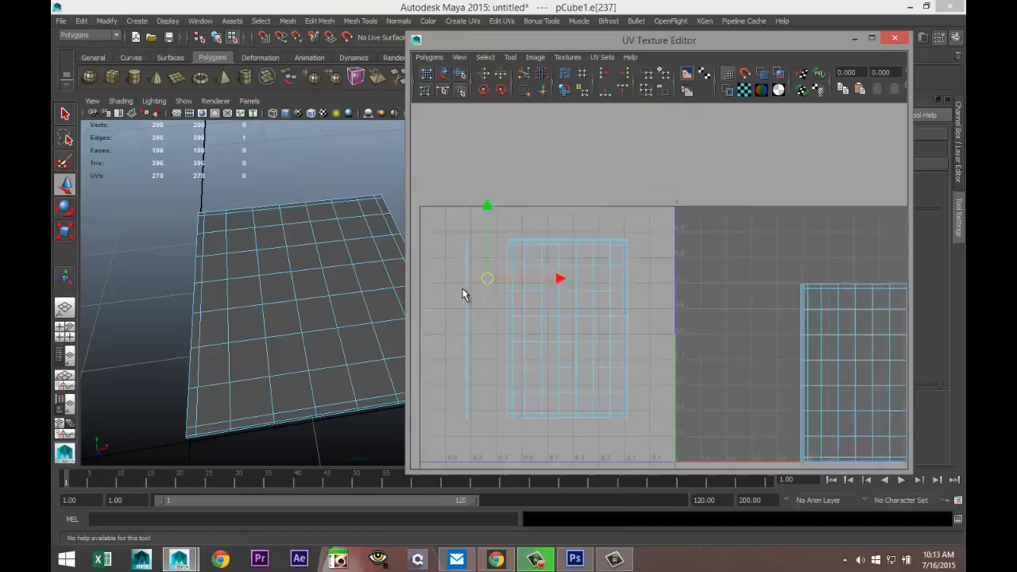
{"action": "left_click", "coordinate": [544, 92]}
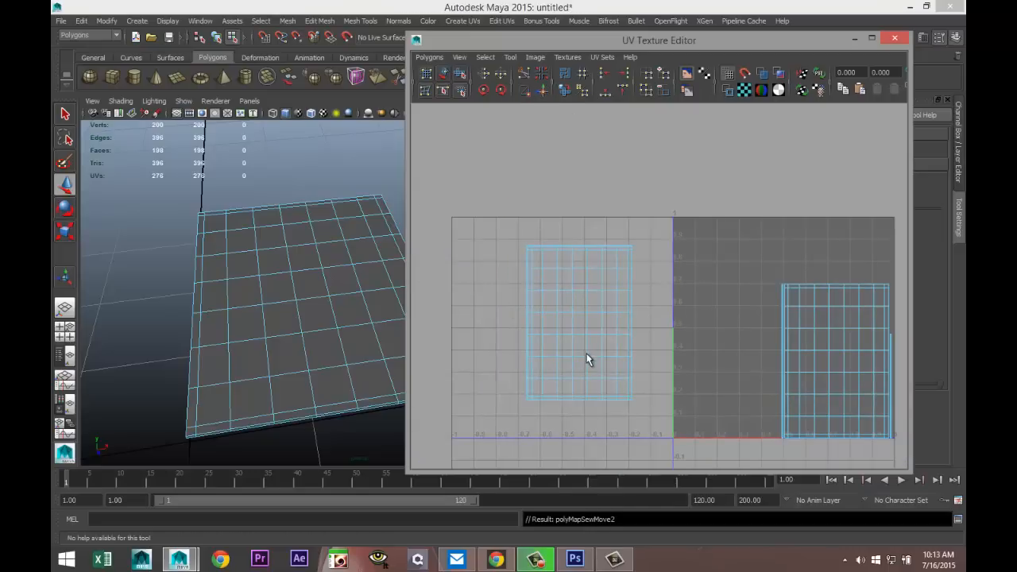
- Move and sew the matching side strip onto the shell's long edge nearest the 0–1 square
{"action": "middle_click_drag", "start_coordinate": [595, 357], "coordinate": [486, 268], "text": "alt"}
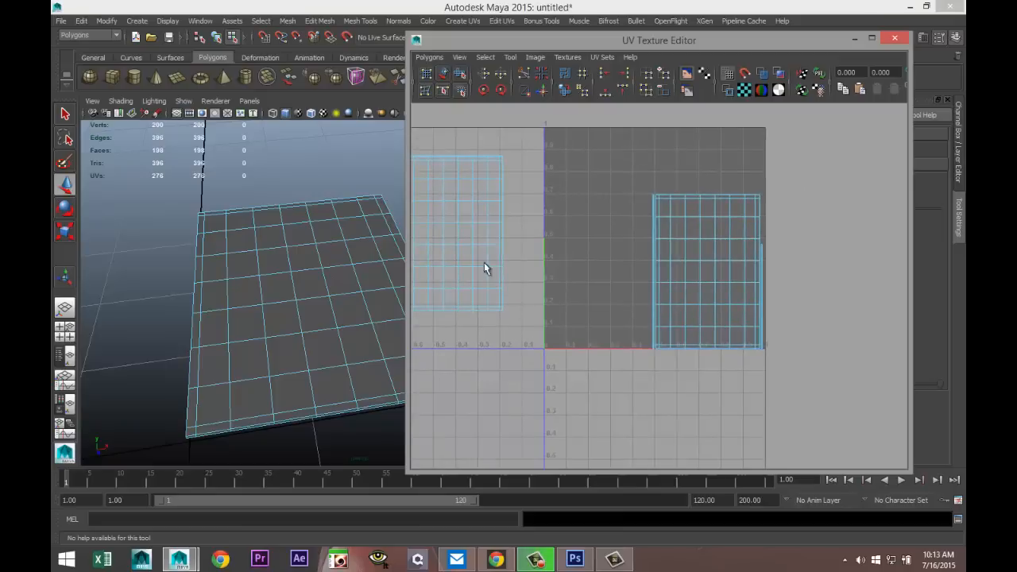
{"action": "left_click", "coordinate": [502, 224]}
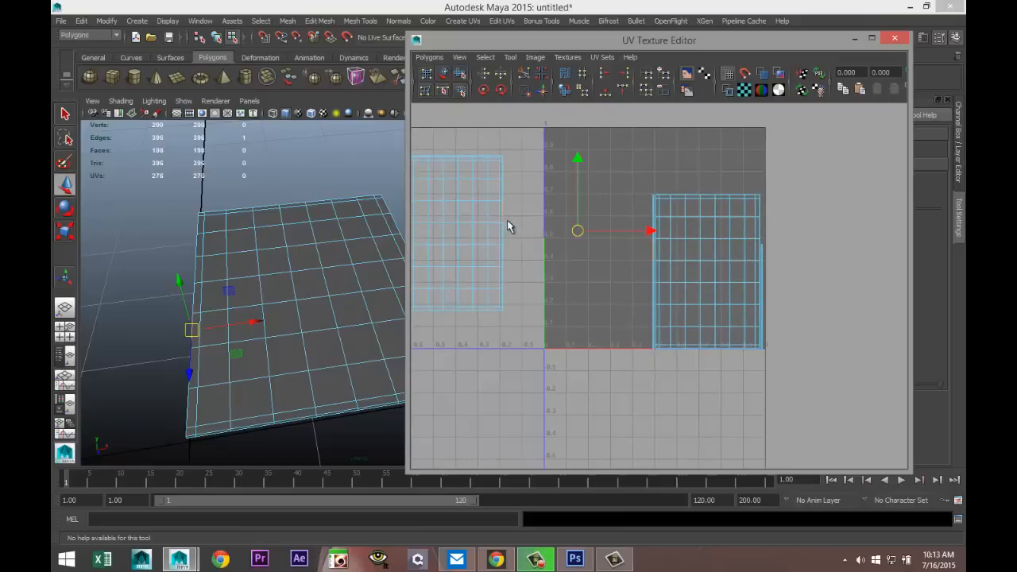
{"action": "left_click", "coordinate": [544, 94]}
{"action": "scroll", "coordinate": [512, 290], "scroll_direction": "down", "scroll_amount": 2}
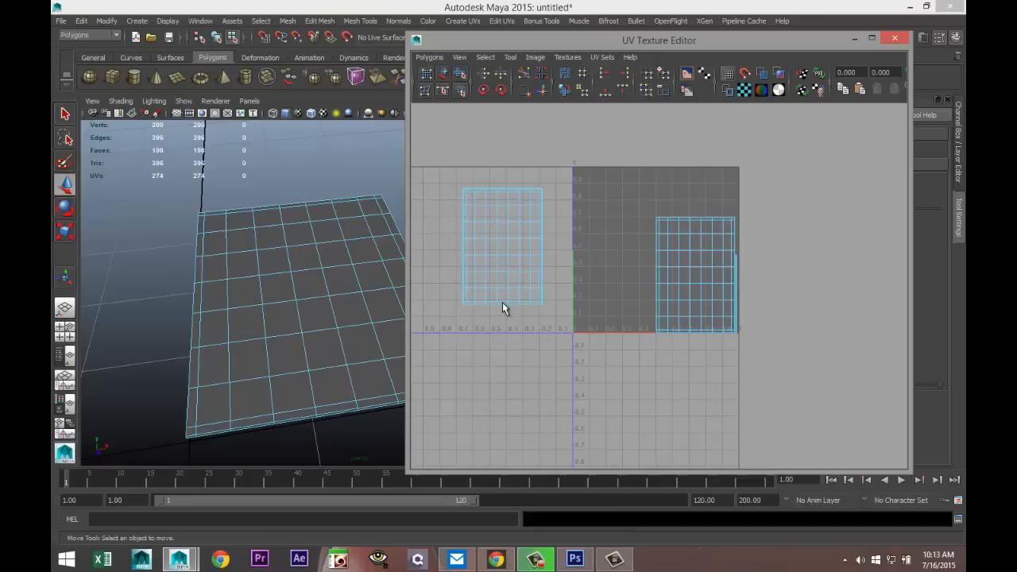
- Move and sew the remaining side strip onto the shell's lower edge
{"action": "left_click", "coordinate": [504, 311]}
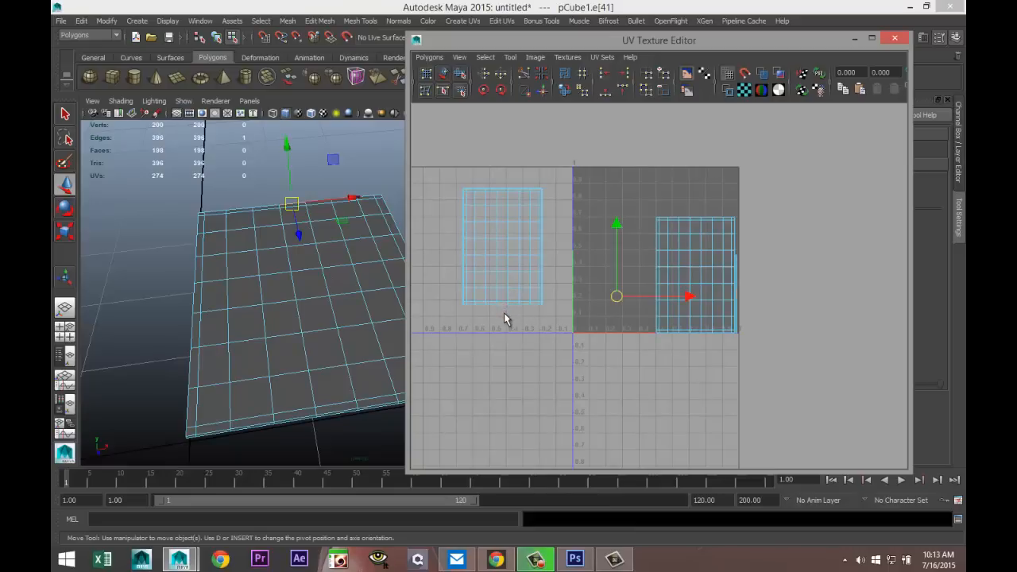
{"action": "left_click", "coordinate": [543, 91]}
{"action": "scroll", "coordinate": [551, 271], "scroll_direction": "up", "scroll_amount": 2}
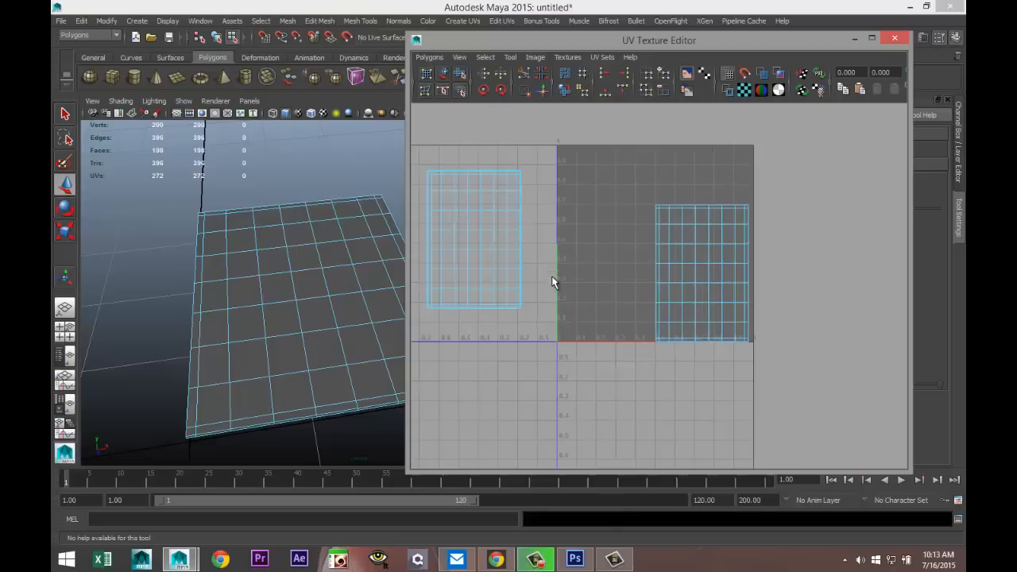
- Move and sew the second large face shell onto the outer edge of the side strip along the first shell's positive-U side
{"action": "middle_click_drag", "start_coordinate": [508, 291], "coordinate": [559, 295], "text": "alt"}
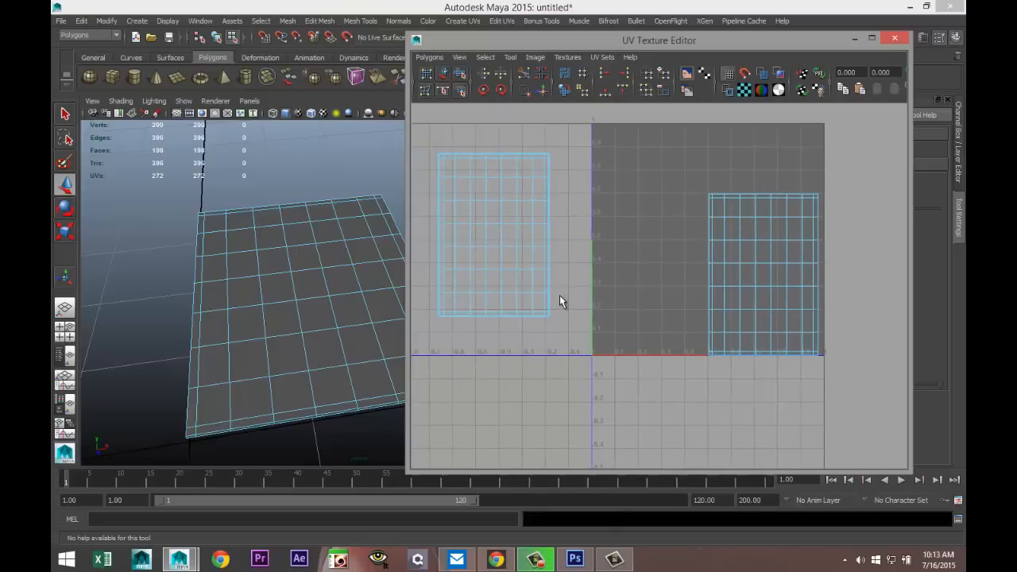
{"action": "scroll", "coordinate": [559, 294], "scroll_direction": "up", "scroll_amount": 2}
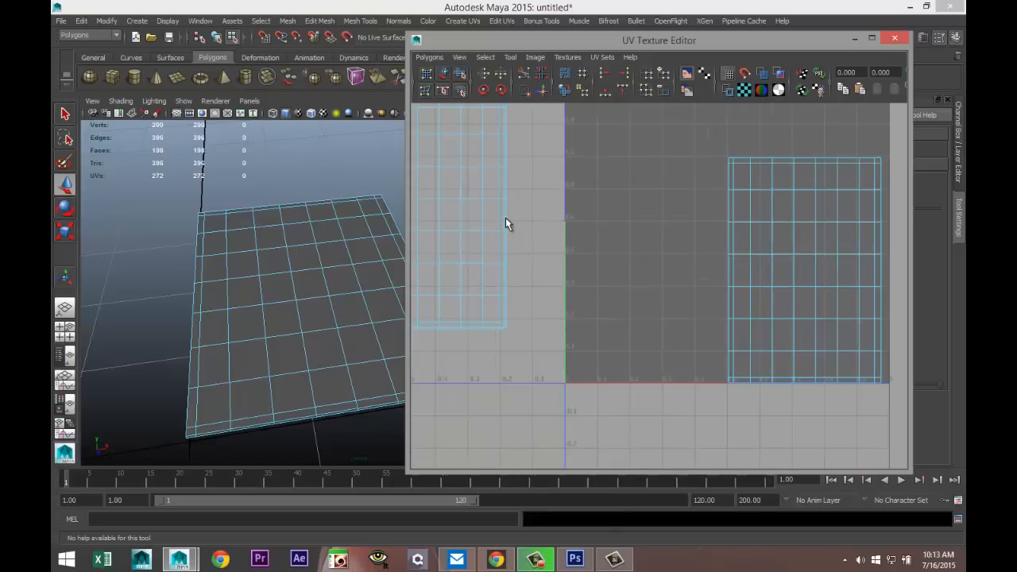
{"action": "scroll", "coordinate": [505, 240], "scroll_direction": "up", "scroll_amount": 2}
{"action": "middle_click_drag", "start_coordinate": [505, 240], "coordinate": [597, 292], "text": "alt"}
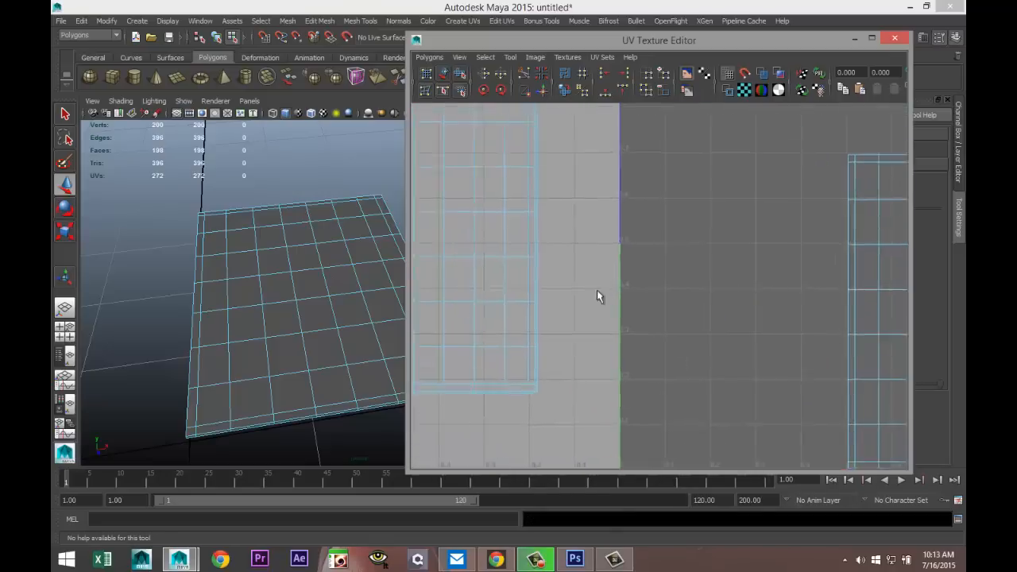
{"action": "scroll", "coordinate": [556, 275], "scroll_direction": "up", "scroll_amount": 3}
{"action": "middle_click_drag", "start_coordinate": [497, 255], "coordinate": [627, 304], "text": "alt"}
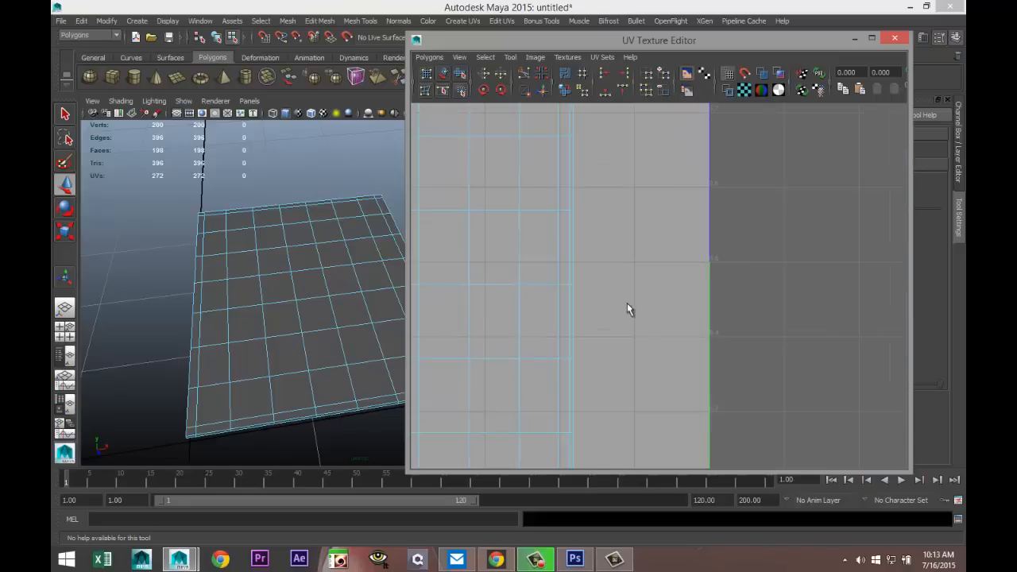
{"action": "left_click", "coordinate": [574, 273]}
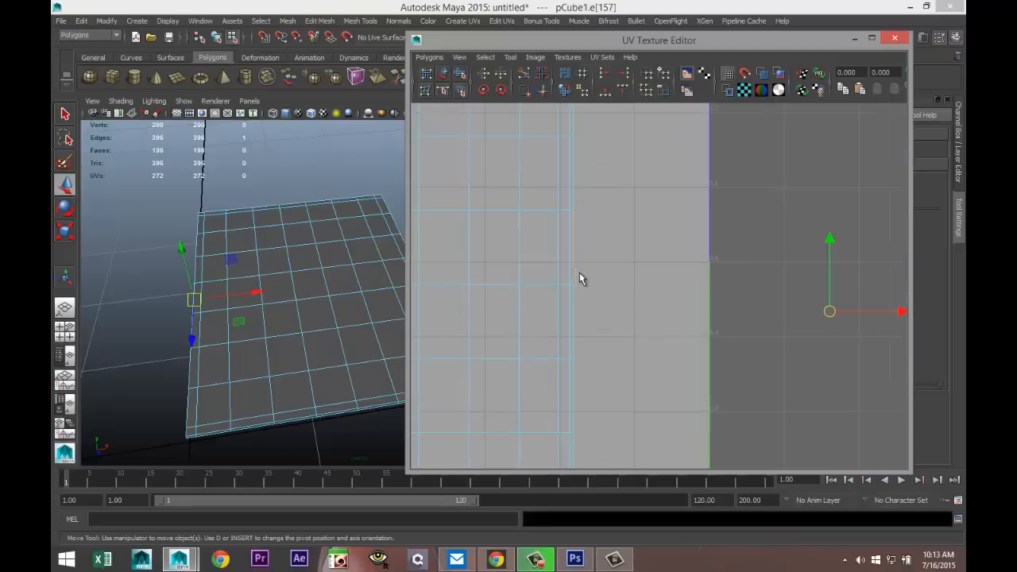
{"action": "scroll", "coordinate": [579, 291], "scroll_direction": "down", "scroll_amount": 3}
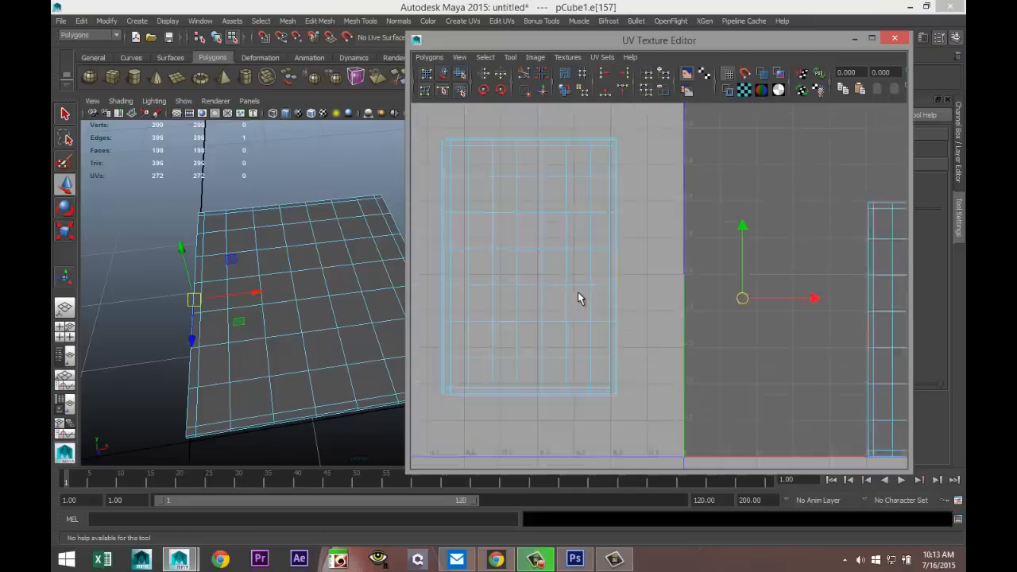
{"action": "left_click", "coordinate": [544, 91]}
{"action": "scroll", "coordinate": [569, 275], "scroll_direction": "down", "scroll_amount": 1}
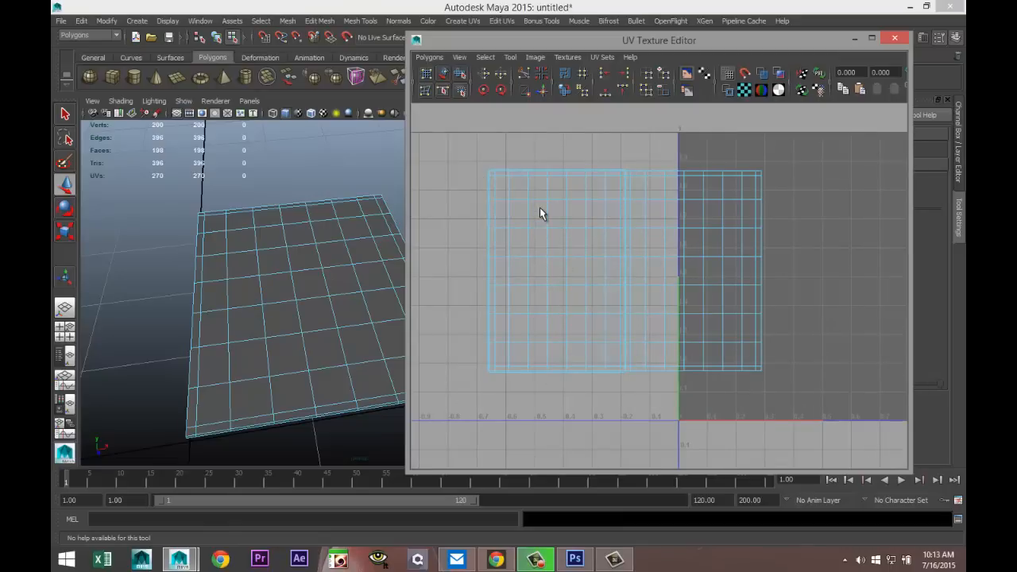
- Select all the faces of the combined UV shell and move it along positive U into the 0–1 square
{"action": "right_click_drag", "start_coordinate": [540, 207], "coordinate": [497, 194]}
{"action": "left_click_drag", "start_coordinate": [459, 159], "coordinate": [810, 421]}
{"action": "scroll", "coordinate": [787, 409], "scroll_direction": "down", "scroll_amount": 1}
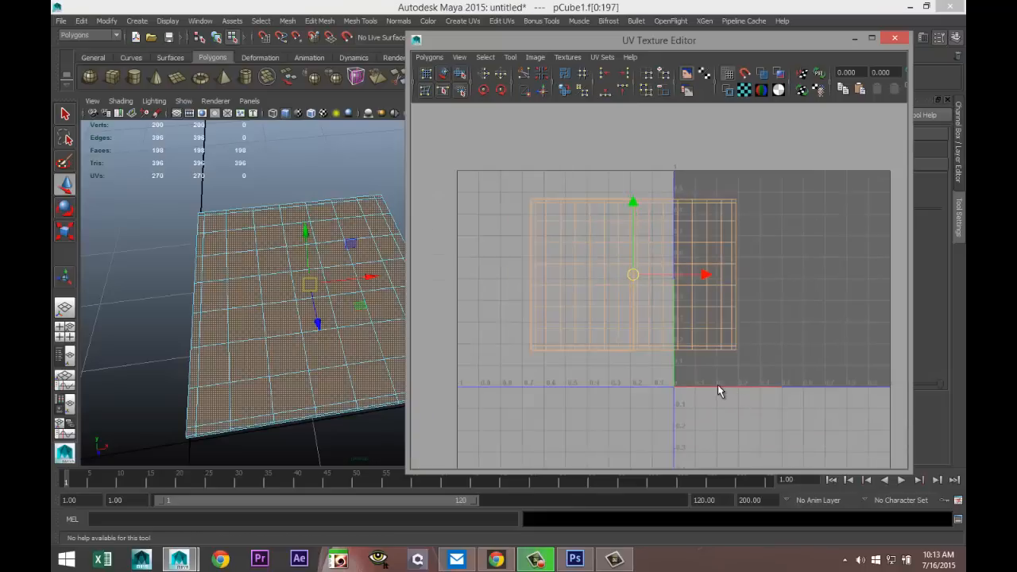
{"action": "left_click_drag", "start_coordinate": [707, 277], "coordinate": [854, 302]}
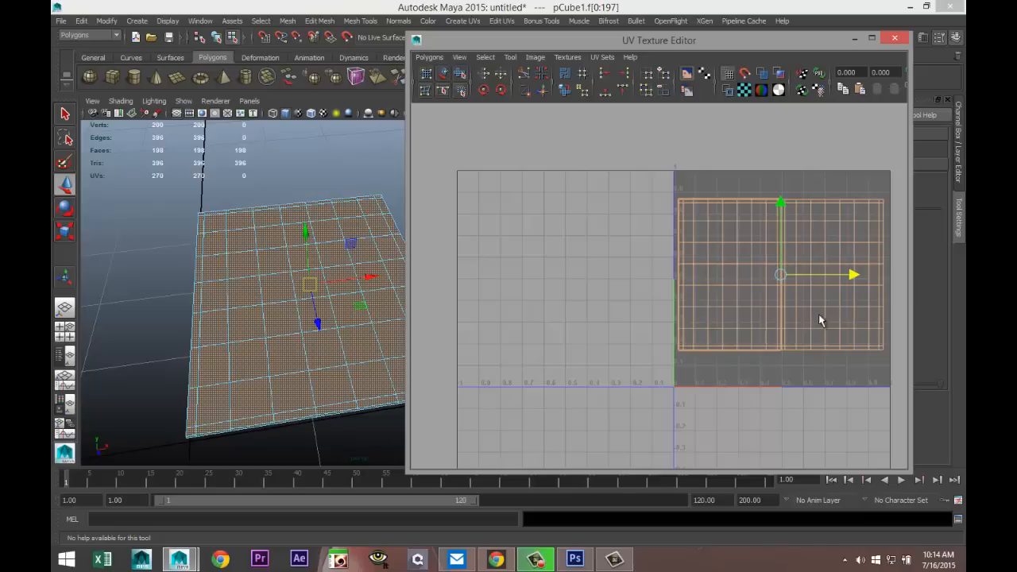
- Scale the combined UV shell up uniformly until it nearly spans the width of the 0–1 square
{"action": "key", "text": "r"}
{"action": "left_click_drag", "start_coordinate": [783, 276], "coordinate": [786, 274]}
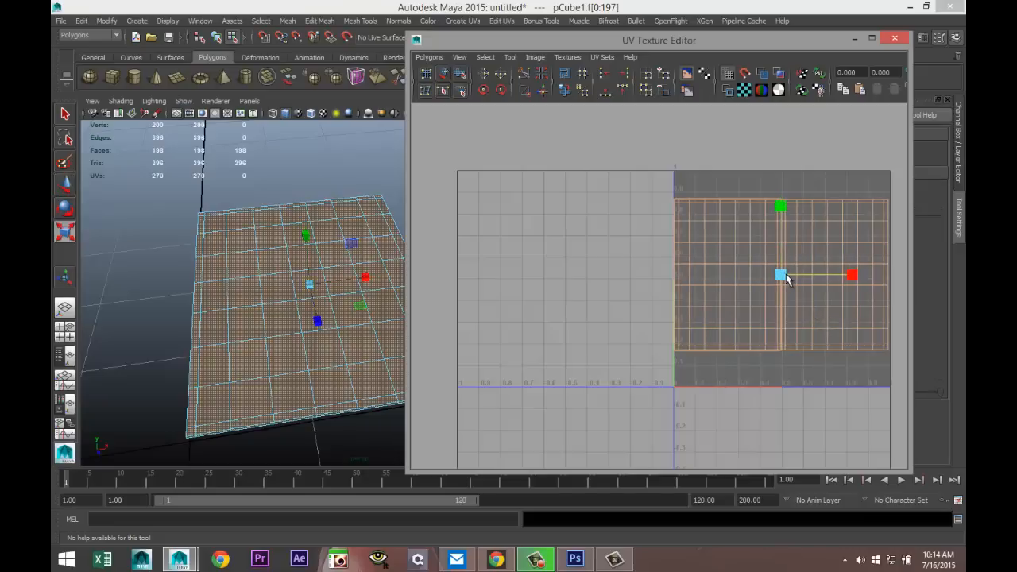
{"action": "key", "text": "ctrl+z"}
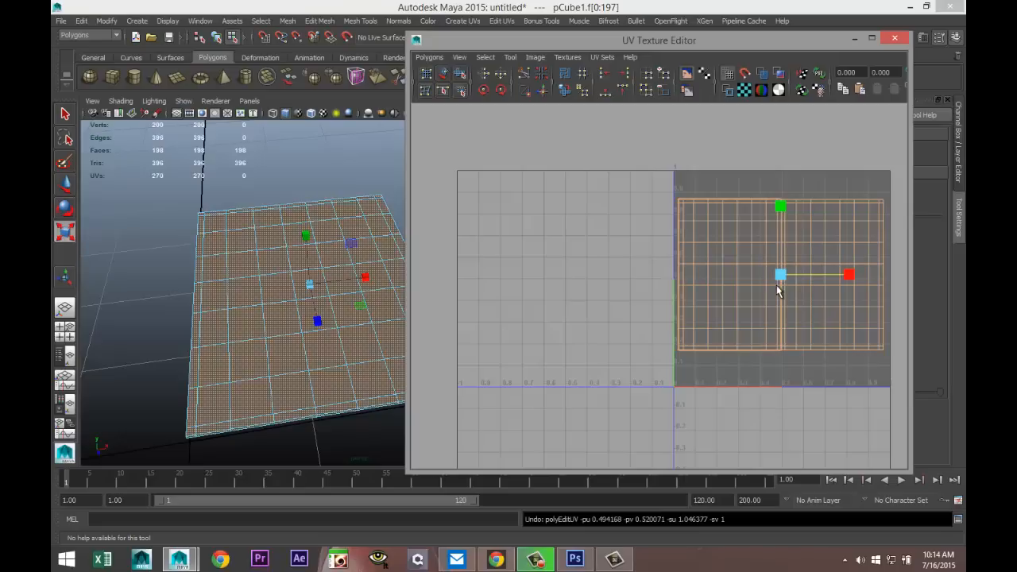
{"action": "left_click", "coordinate": [782, 278]}
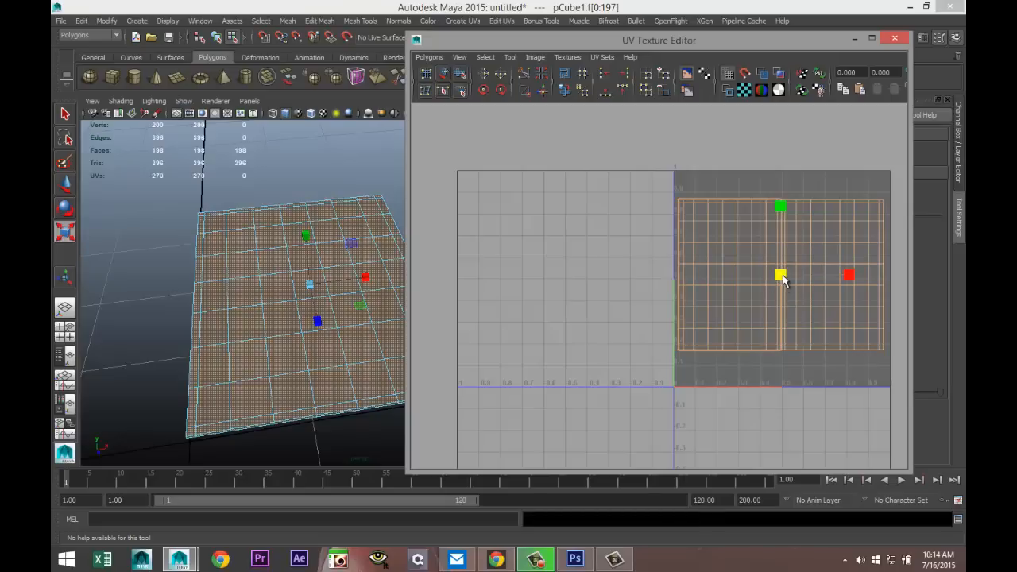
{"action": "left_click_drag", "start_coordinate": [783, 275], "coordinate": [784, 276]}
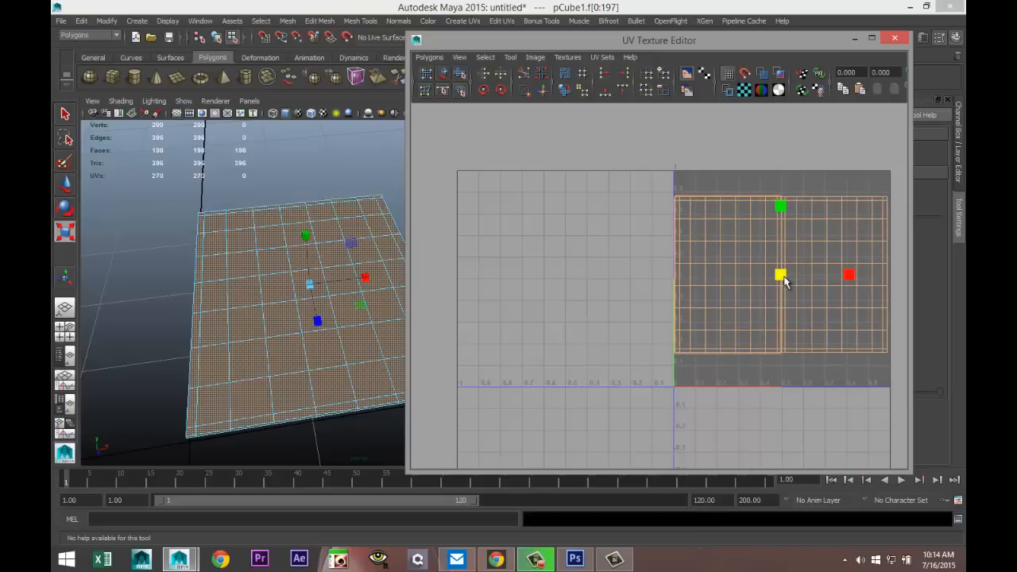
- Minimize the UV Texture Editor, clear the face selection, and select the whole slab in object mode
{"action": "left_click", "coordinate": [854, 38]}
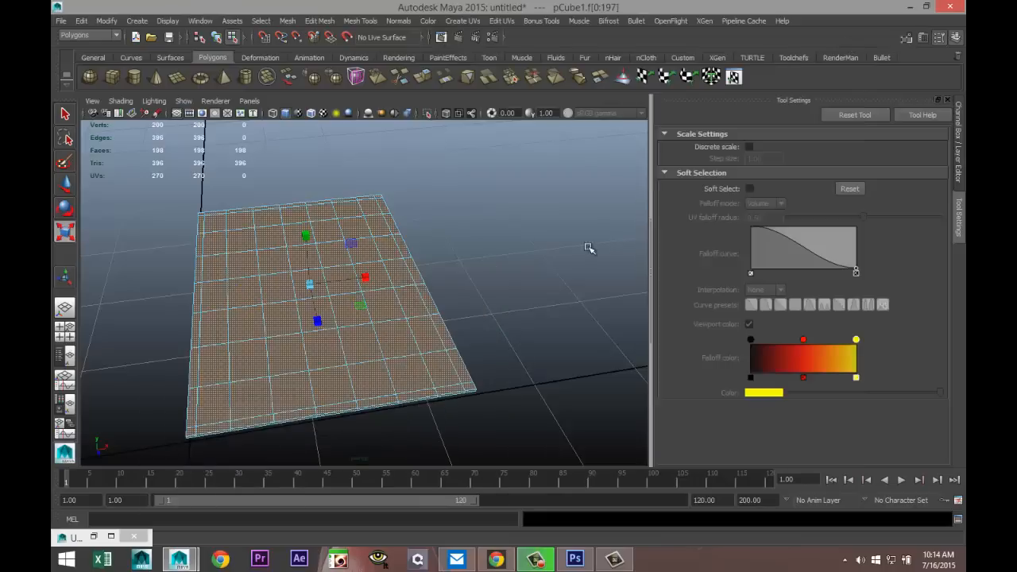
{"action": "left_click", "coordinate": [541, 269]}
{"action": "left_click_drag", "start_coordinate": [497, 300], "coordinate": [519, 320], "text": "alt"}
{"action": "middle_click_drag", "start_coordinate": [520, 320], "coordinate": [513, 309], "text": "alt"}
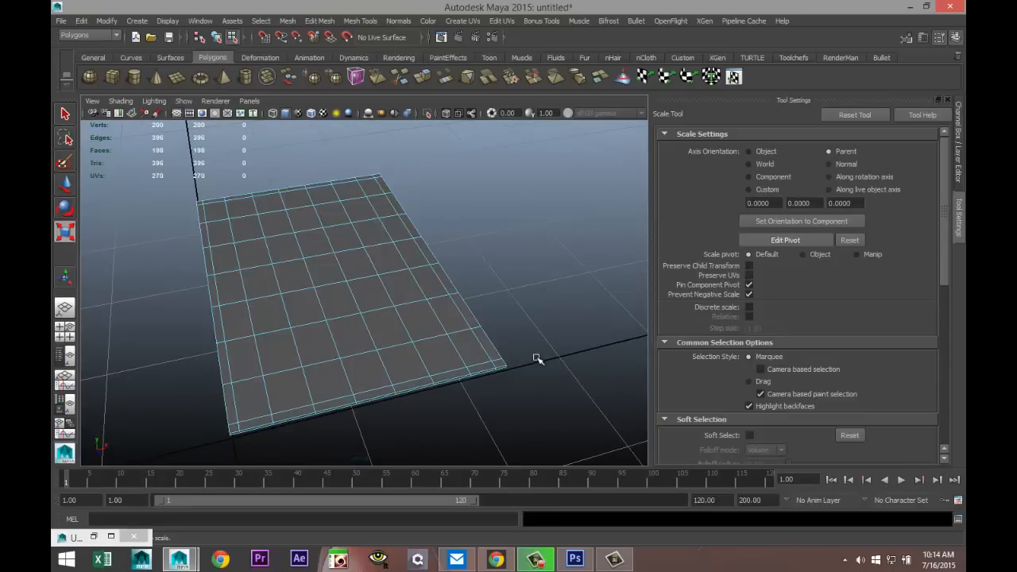
{"action": "right_click_drag", "start_coordinate": [401, 306], "coordinate": [432, 253]}
{"action": "left_click", "coordinate": [425, 289]}
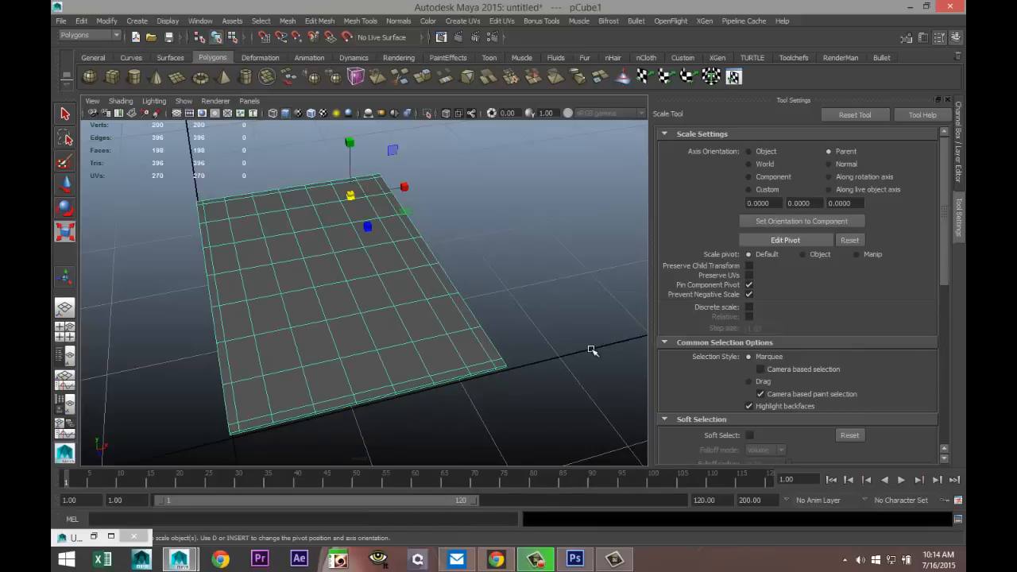
- Duplicate the slab and move the copy along positive X, well clear of the original
{"action": "key", "text": "ctrl+d"}
{"action": "key", "text": "w"}
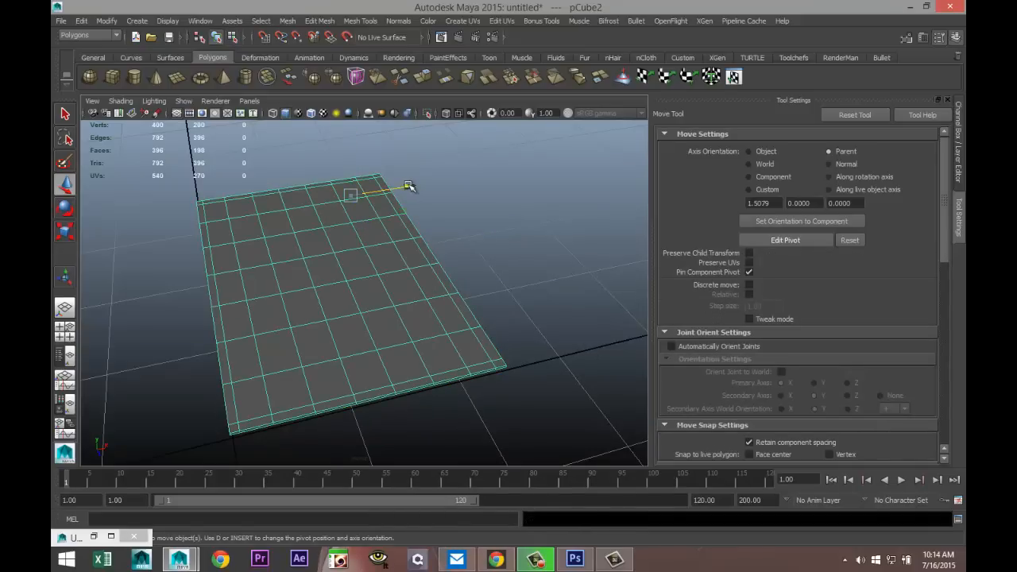
{"action": "left_click_drag", "start_coordinate": [408, 186], "coordinate": [896, 162]}
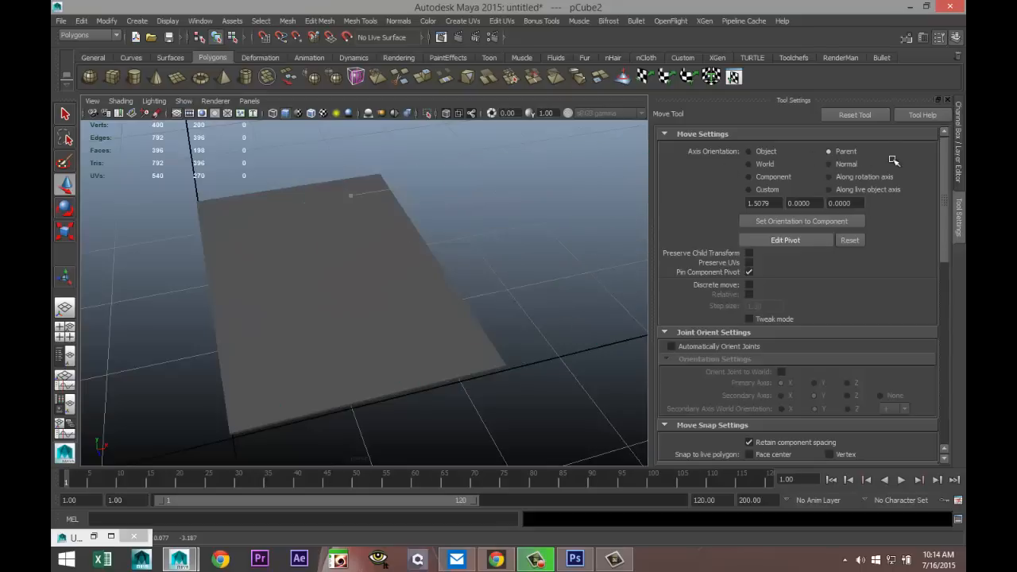
- Select the original slab and inspect its top surface and front edge up close
{"action": "left_click", "coordinate": [416, 318]}
{"action": "left_click_drag", "start_coordinate": [447, 374], "coordinate": [469, 386], "text": "alt"}
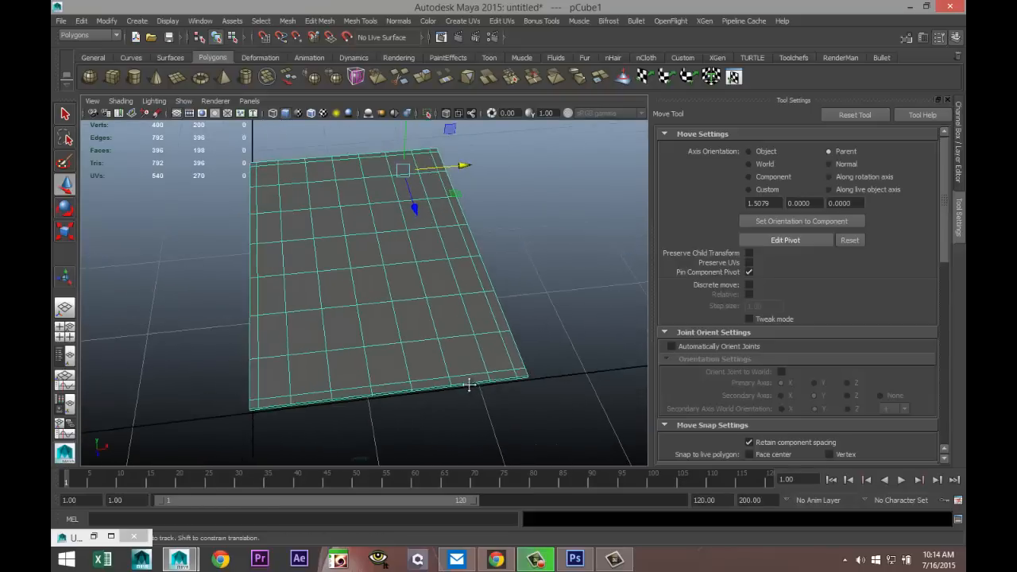
{"action": "middle_click_drag", "start_coordinate": [469, 385], "coordinate": [477, 356], "text": "alt"}
{"action": "scroll", "coordinate": [452, 379], "scroll_direction": "up", "scroll_amount": 4}
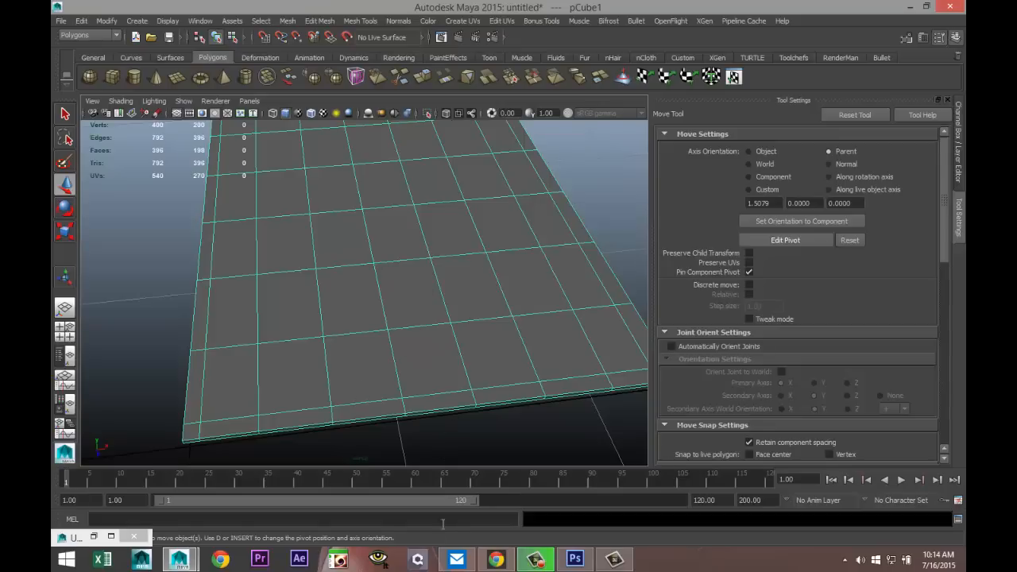
- Switch to Photoshop and open backside.jpg from the Desktop
{"action": "mouse_move", "coordinate": [574, 562]}
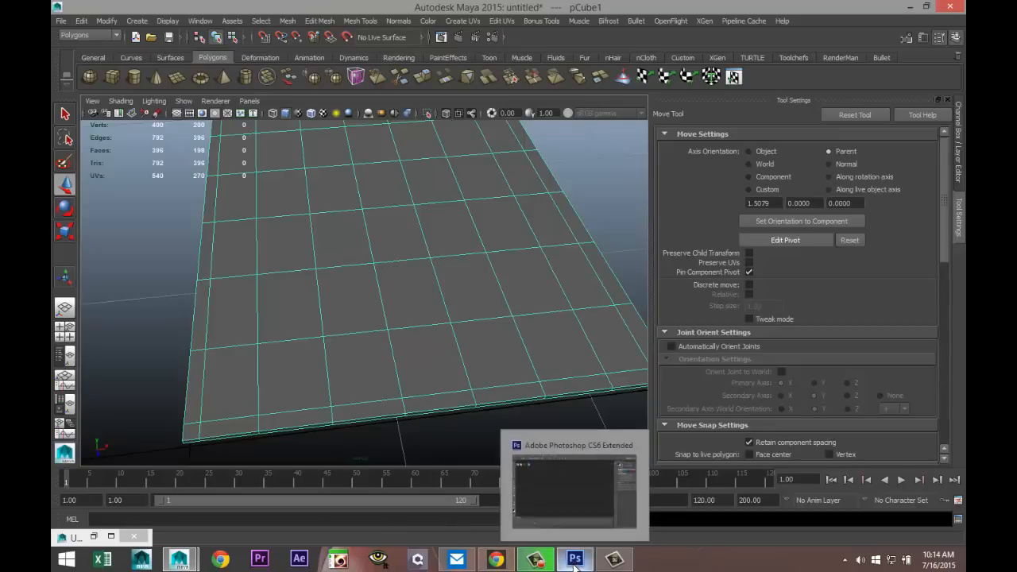
{"action": "left_click", "coordinate": [576, 560]}
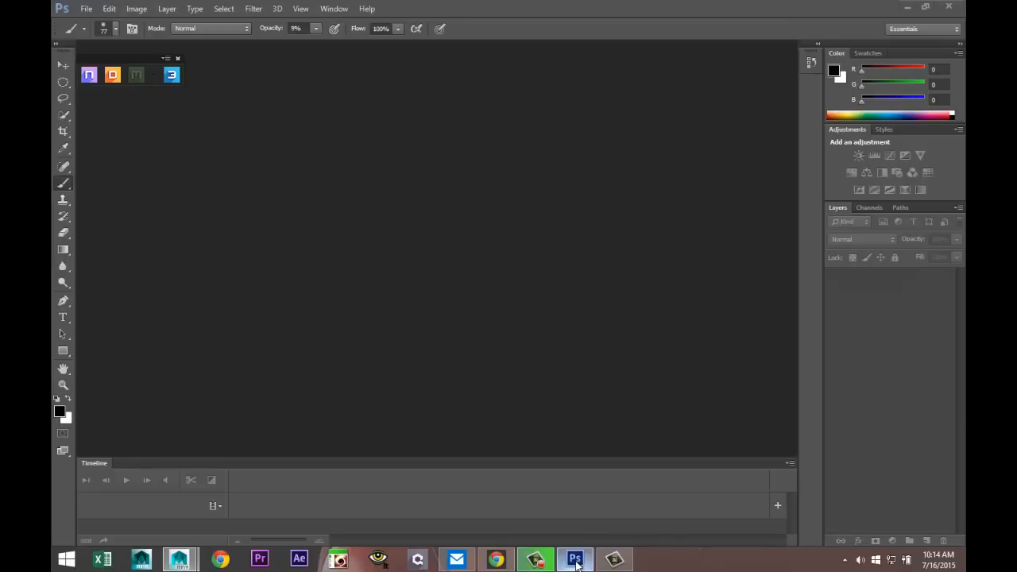
{"action": "left_click", "coordinate": [86, 10]}
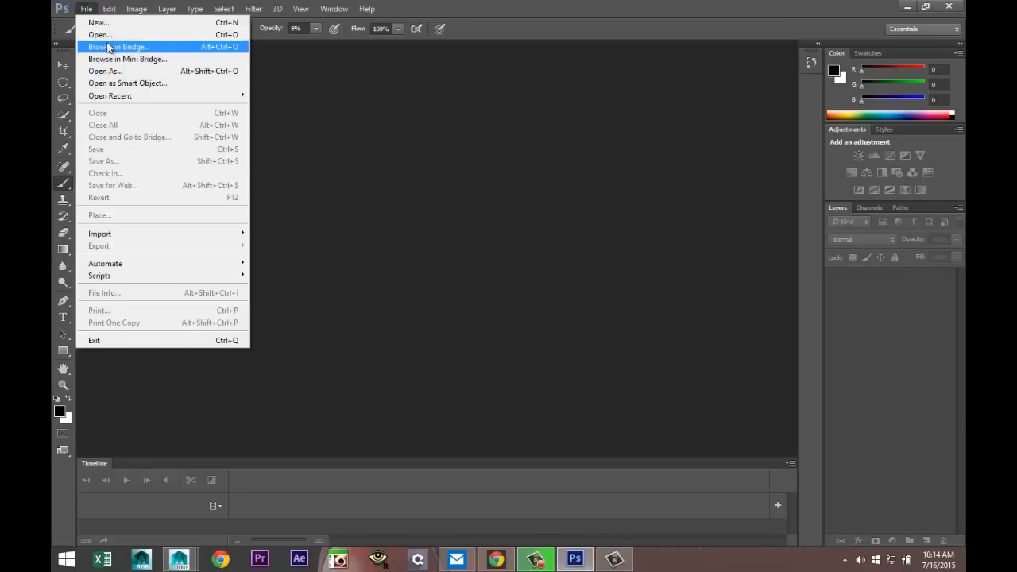
{"action": "left_click", "coordinate": [105, 33]}
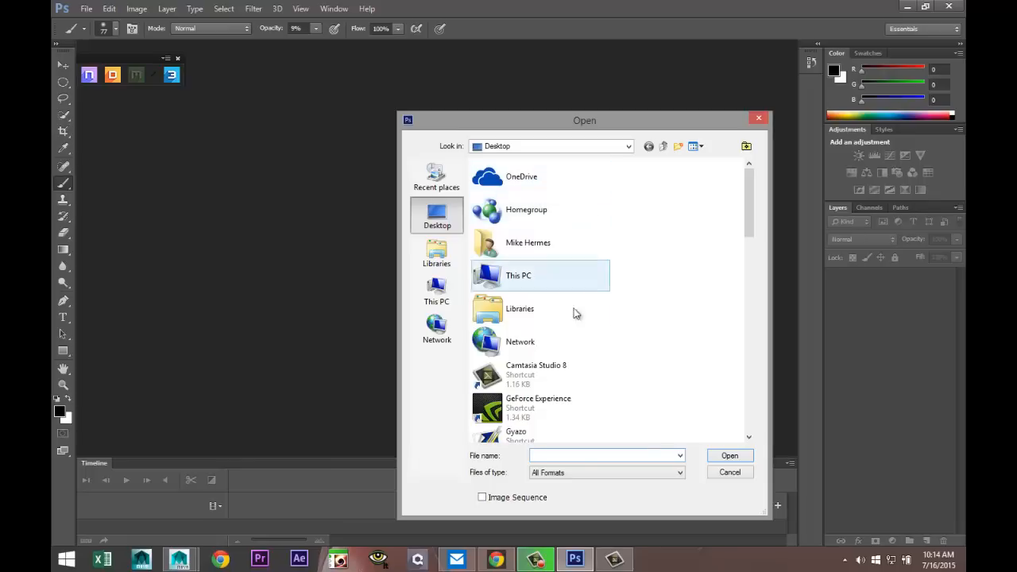
{"action": "left_click_drag", "start_coordinate": [751, 207], "coordinate": [760, 417]}
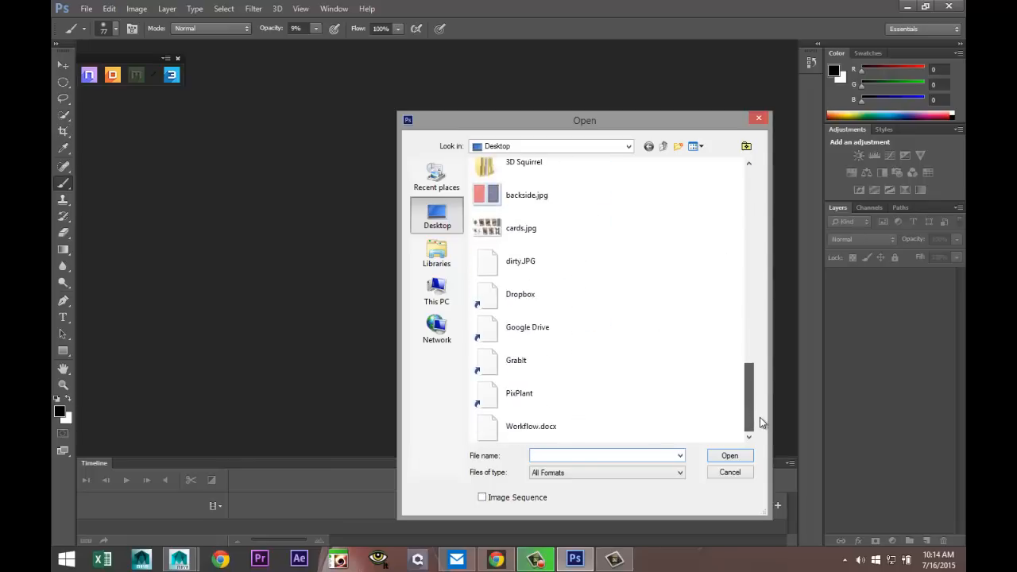
{"action": "left_click", "coordinate": [493, 197]}
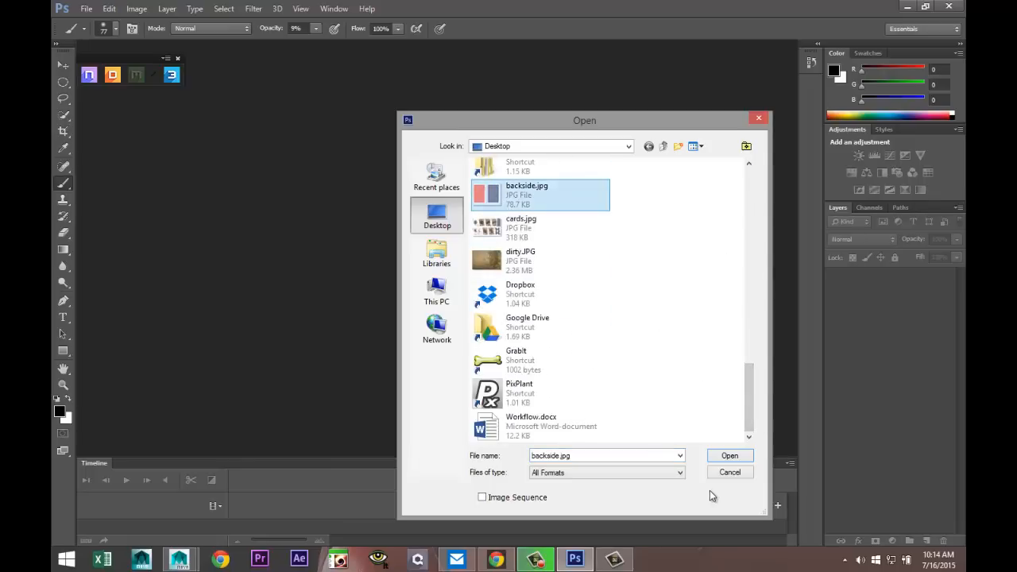
{"action": "left_click", "coordinate": [729, 456]}
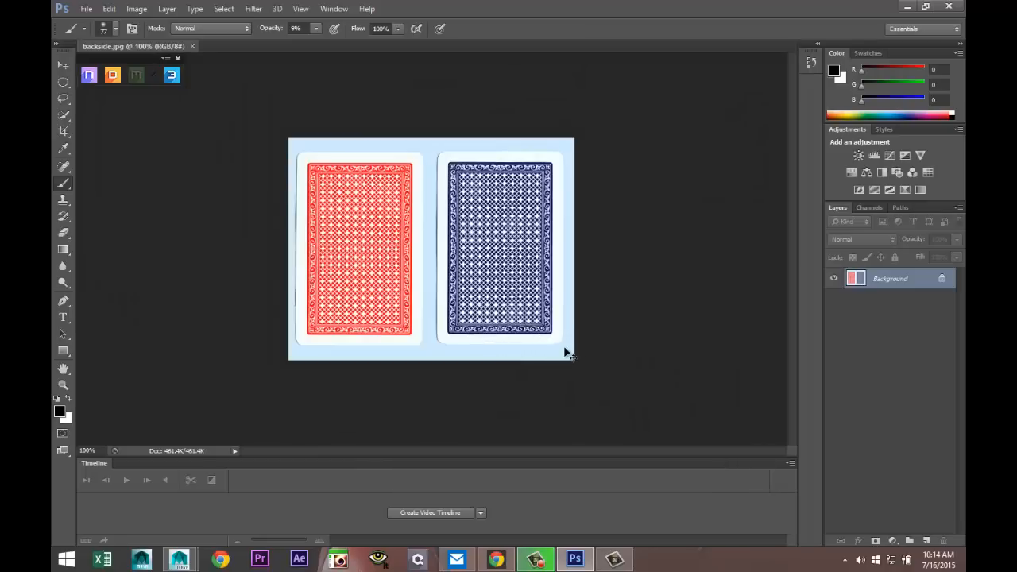
- Select the blue card back, edges included, with a rectangular marquee of about 201 × 305 pixels and cut it out of the image
{"action": "key", "text": "ctrl+plus"}
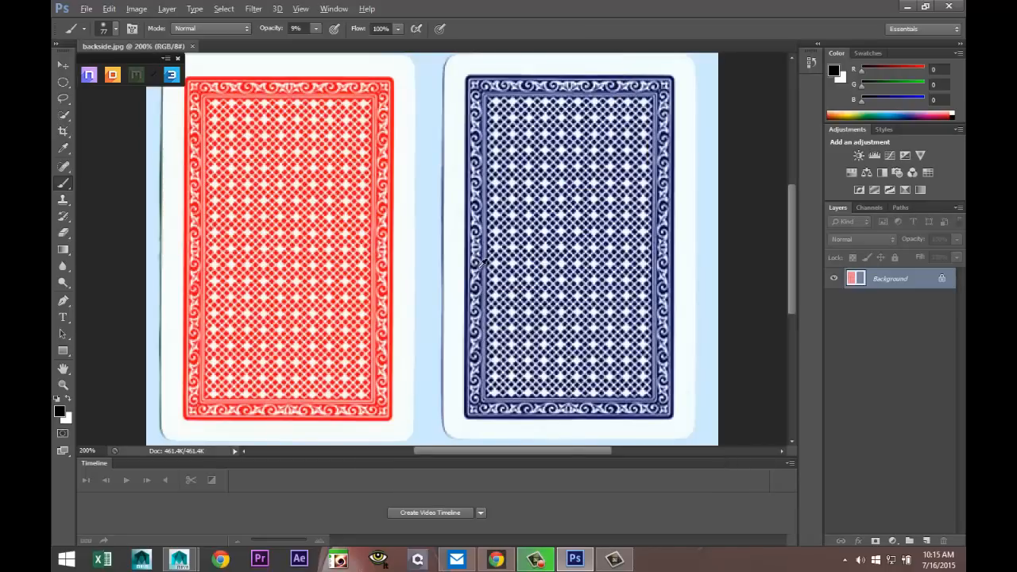
{"action": "left_click_drag", "start_coordinate": [502, 450], "coordinate": [530, 453]}
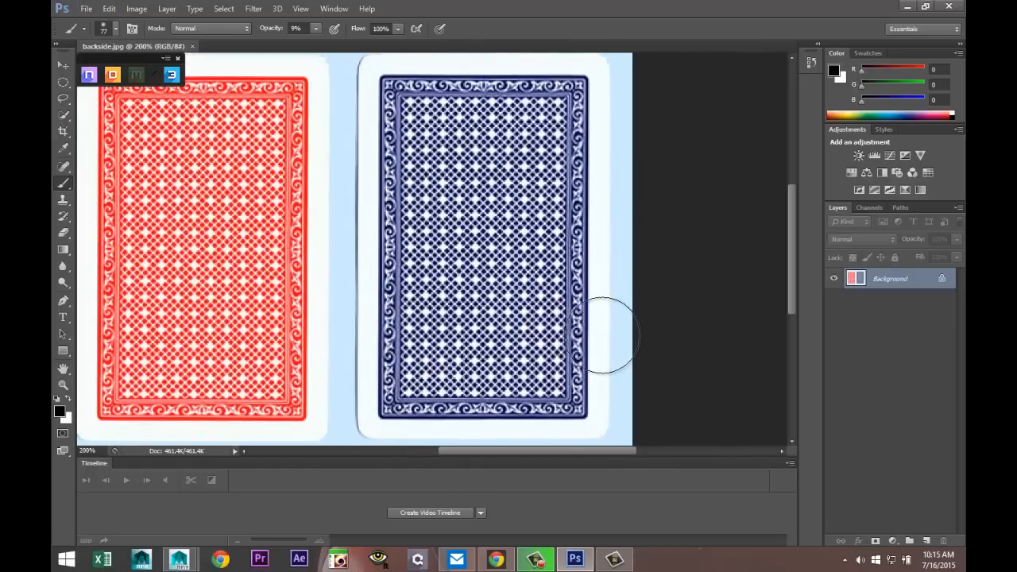
{"action": "key", "text": "ctrl+minus"}
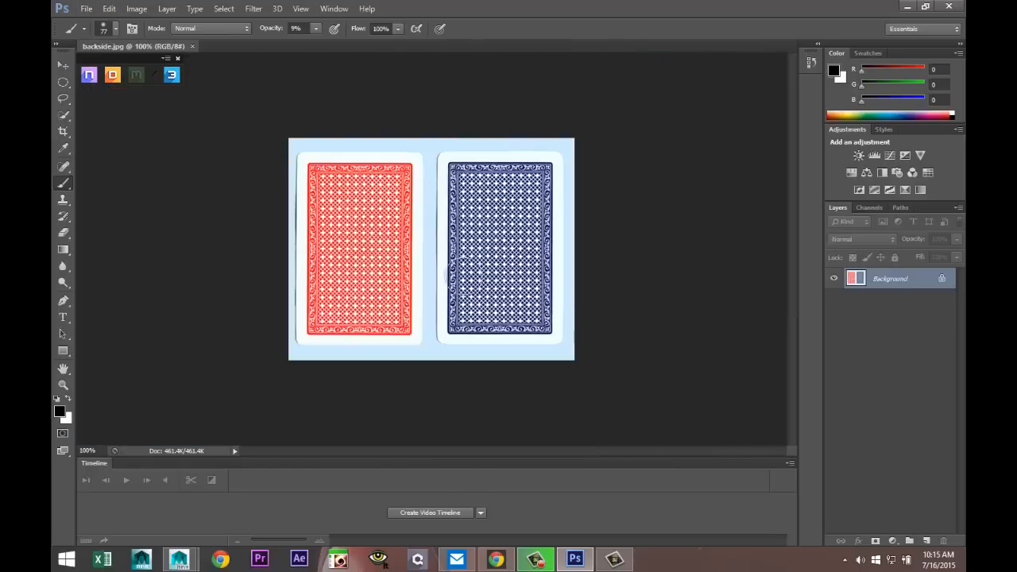
{"action": "left_click", "coordinate": [65, 82]}
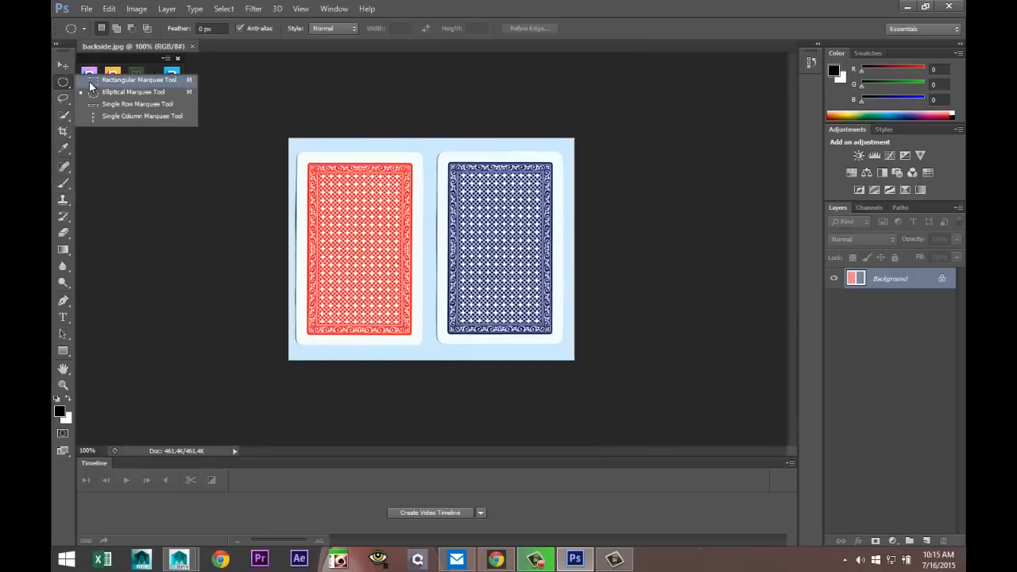
{"action": "left_click", "coordinate": [119, 80]}
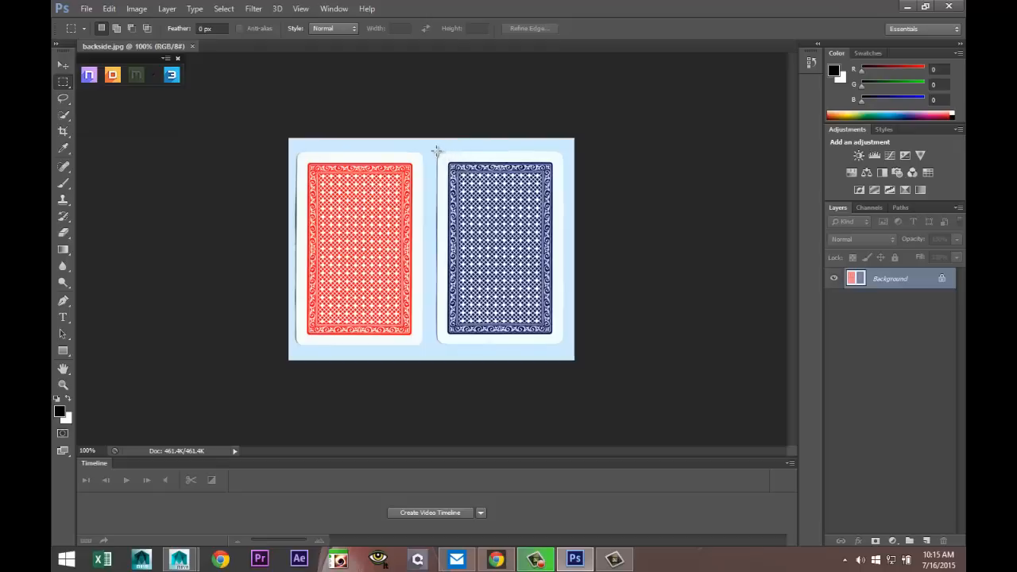
{"action": "left_click_drag", "start_coordinate": [436, 151], "coordinate": [531, 278]}
{"action": "left_click_drag", "start_coordinate": [530, 314], "coordinate": [563, 345]}
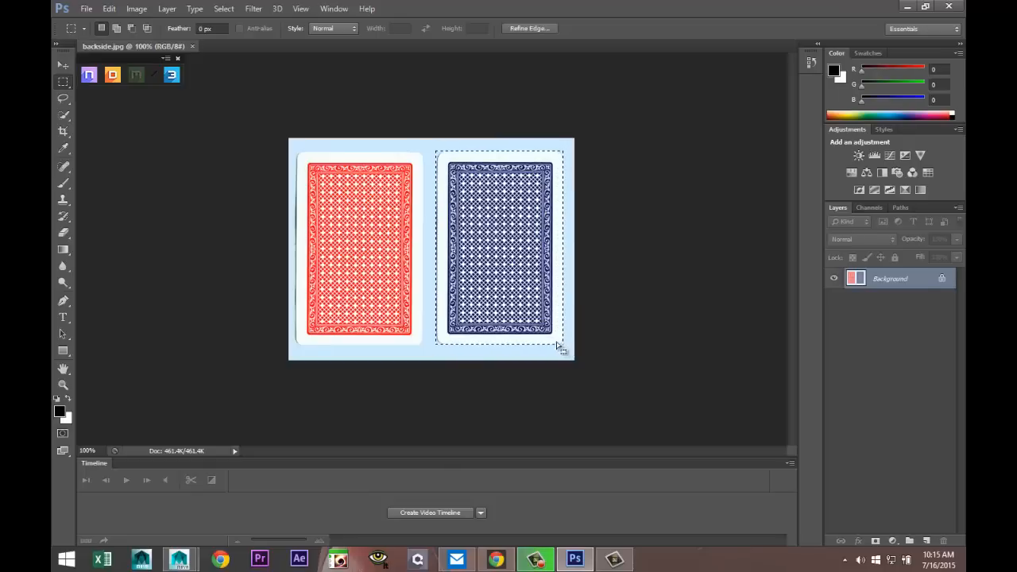
{"action": "left_click", "coordinate": [109, 9]}
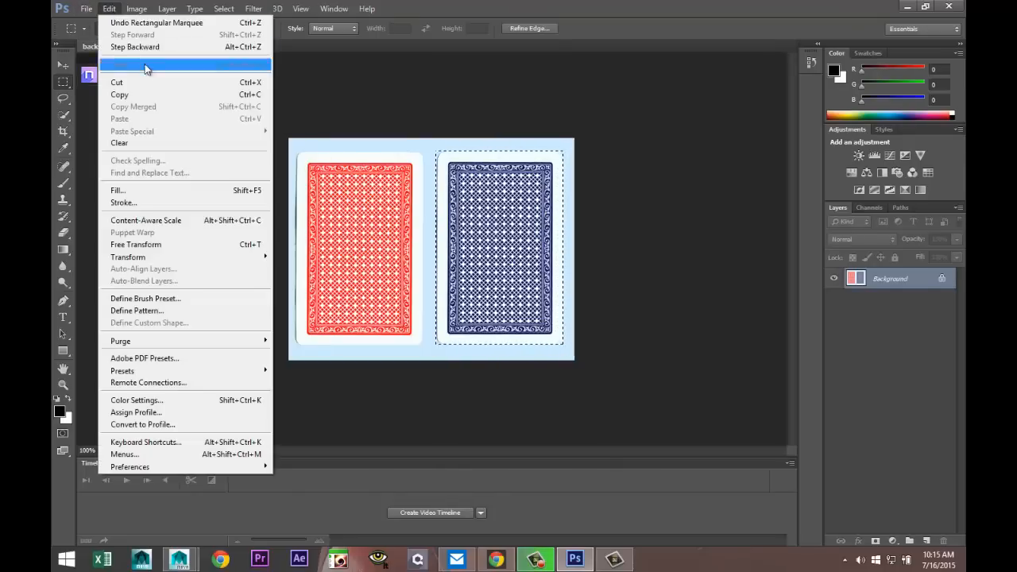
{"action": "left_click", "coordinate": [127, 82]}
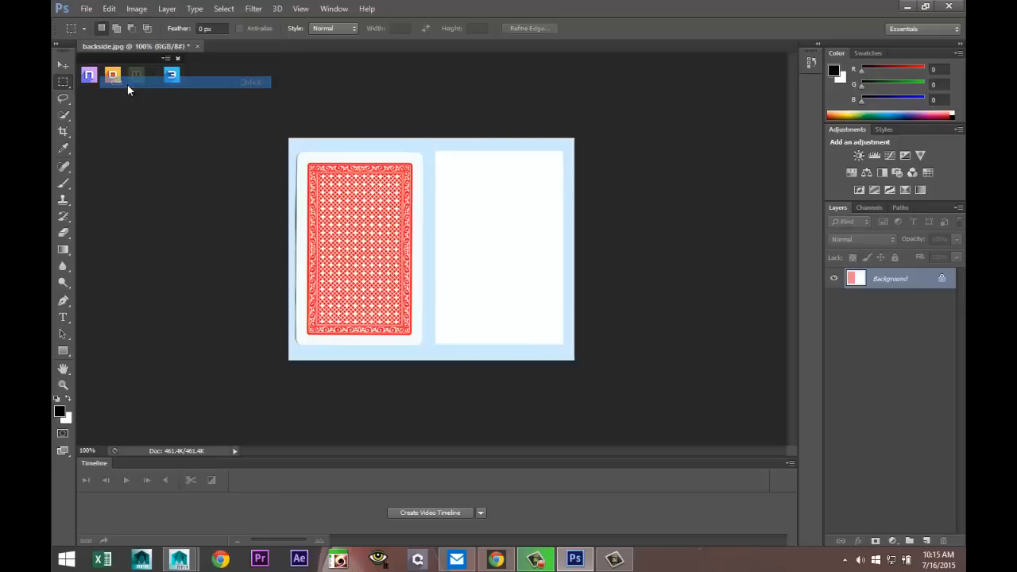
- Create a new transparent 201 × 305 pixel RGB document and paste the cut blue card back into it
{"action": "left_click", "coordinate": [85, 9]}
{"action": "left_click", "coordinate": [103, 25]}
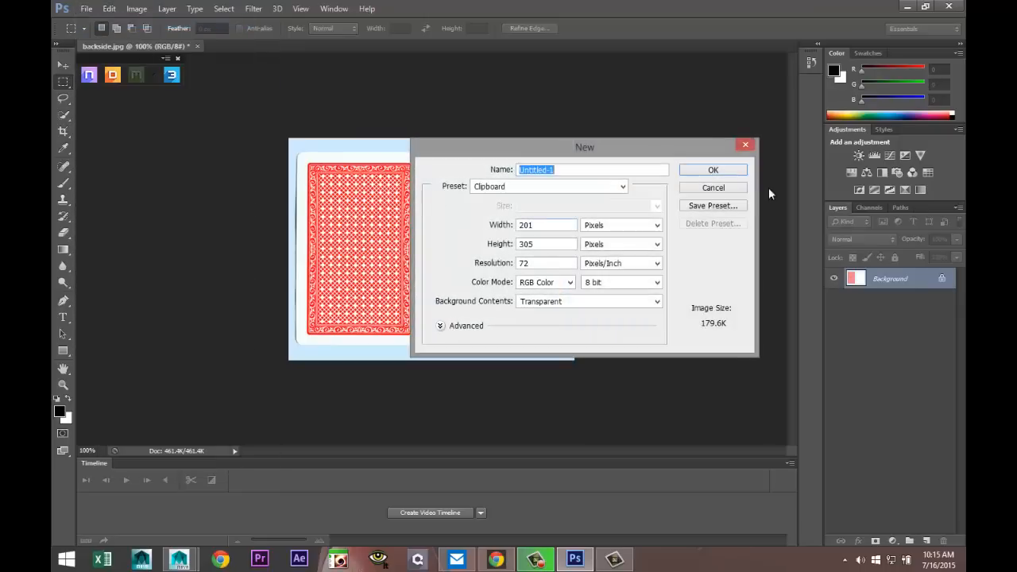
{"action": "left_click", "coordinate": [733, 170]}
{"action": "left_click", "coordinate": [109, 9]}
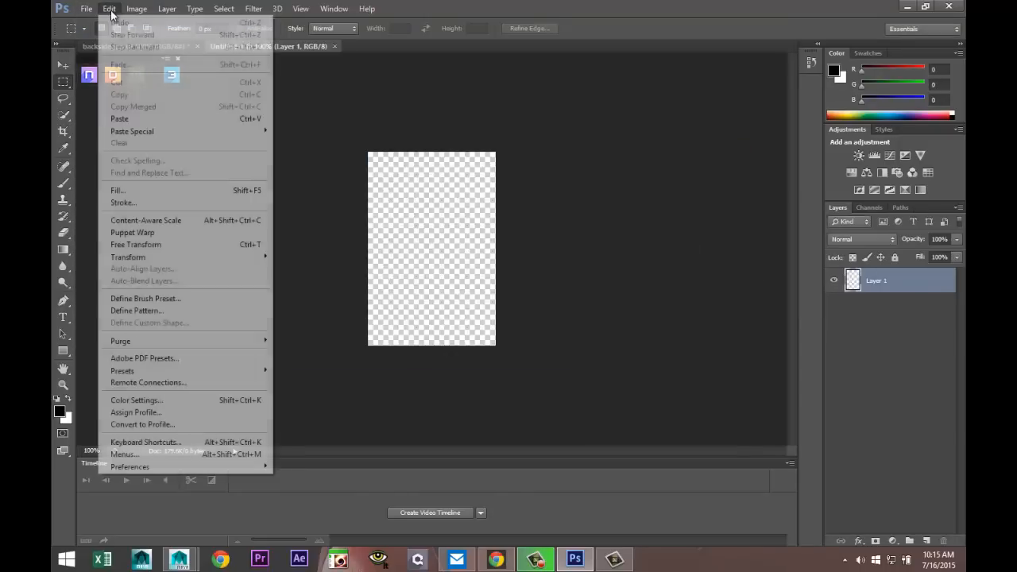
{"action": "left_click", "coordinate": [129, 119]}
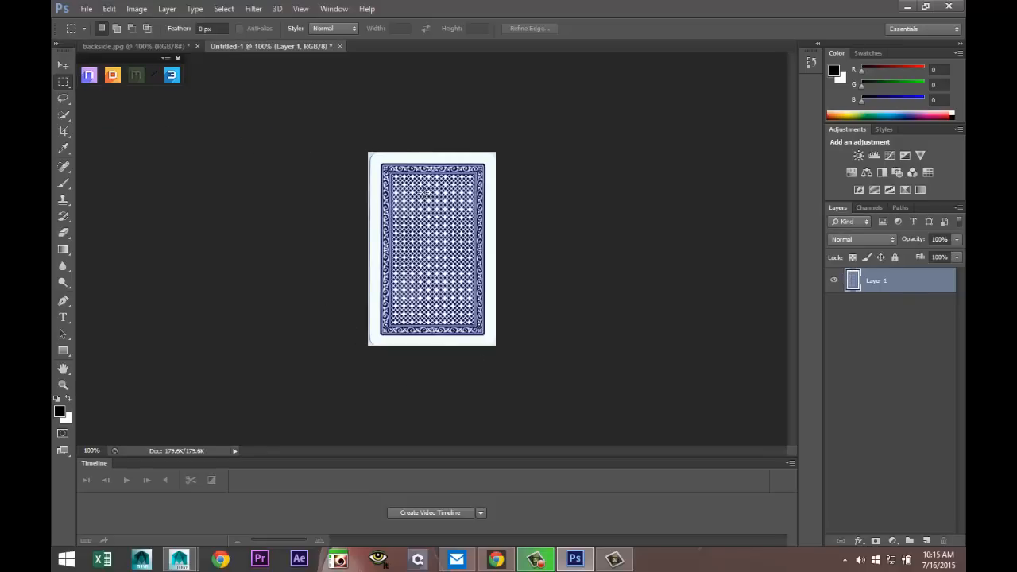
- Save the blue card image to the Desktop as a JPEG named topface.jpg at maximum quality 12
{"action": "left_click", "coordinate": [85, 10]}
{"action": "left_click", "coordinate": [130, 163]}
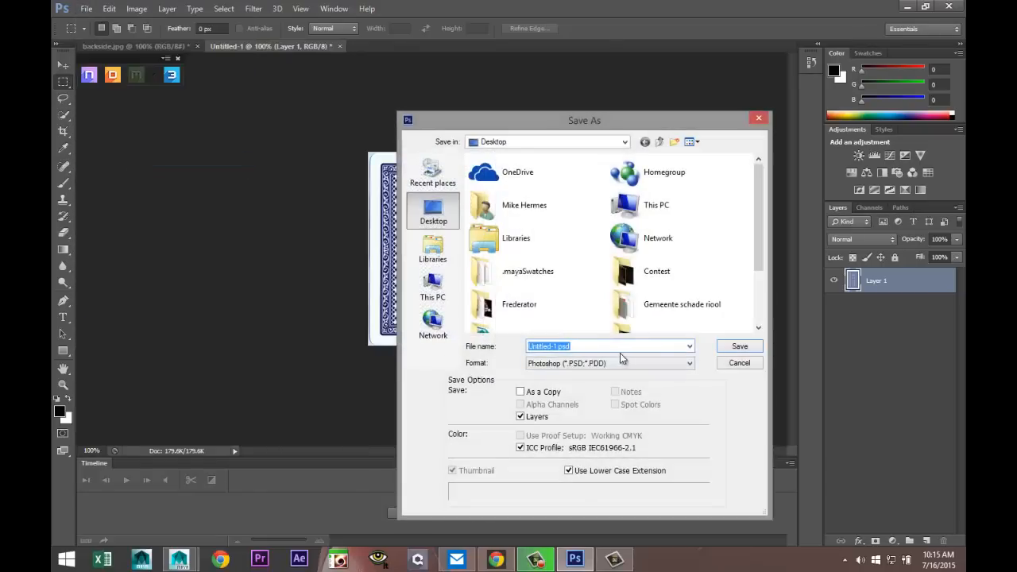
{"action": "key", "text": "BackSpace"}
{"action": "left_click", "coordinate": [692, 364]}
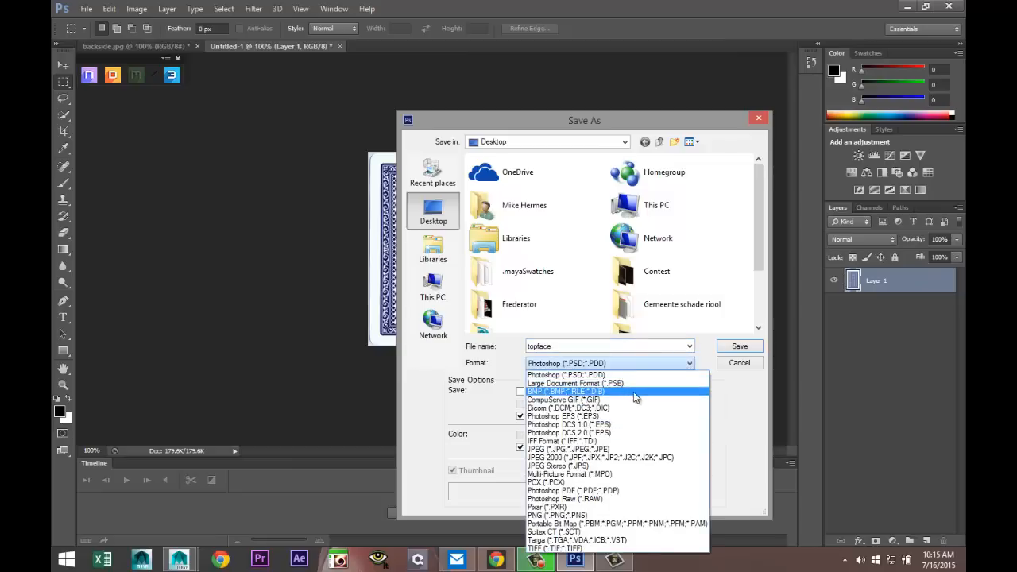
{"action": "left_click", "coordinate": [612, 450]}
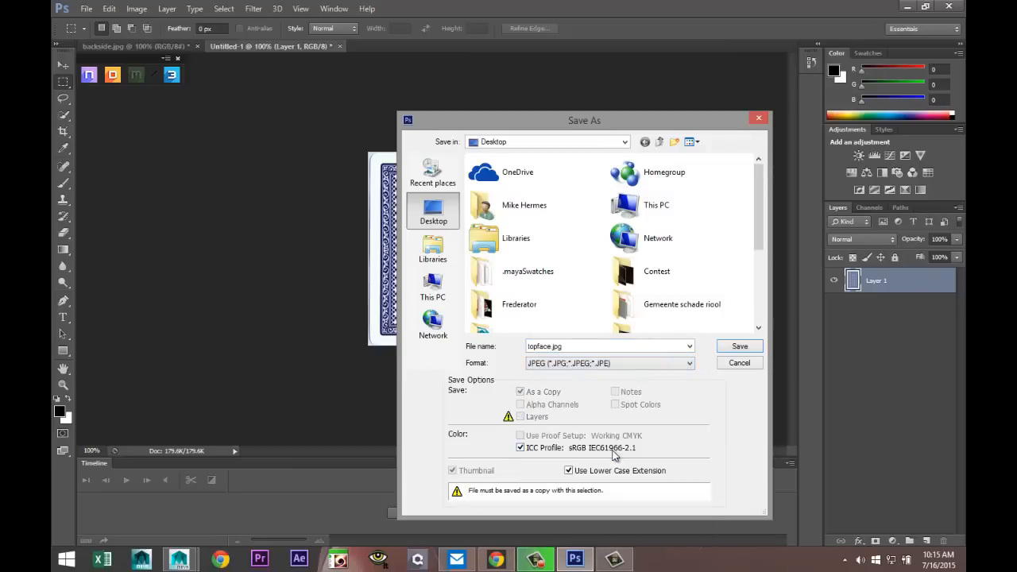
{"action": "left_click", "coordinate": [739, 348]}
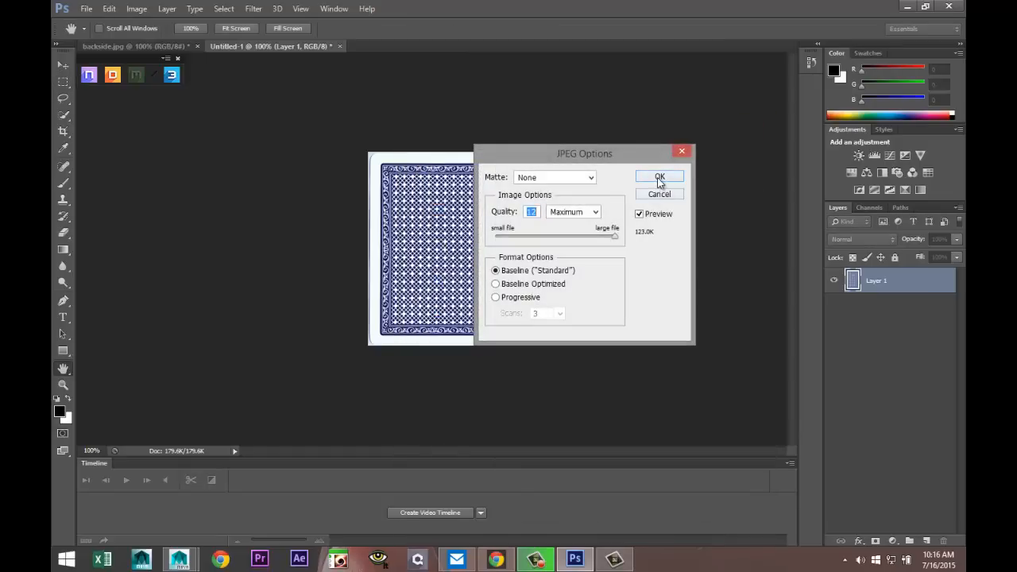
{"action": "left_click", "coordinate": [660, 178]}
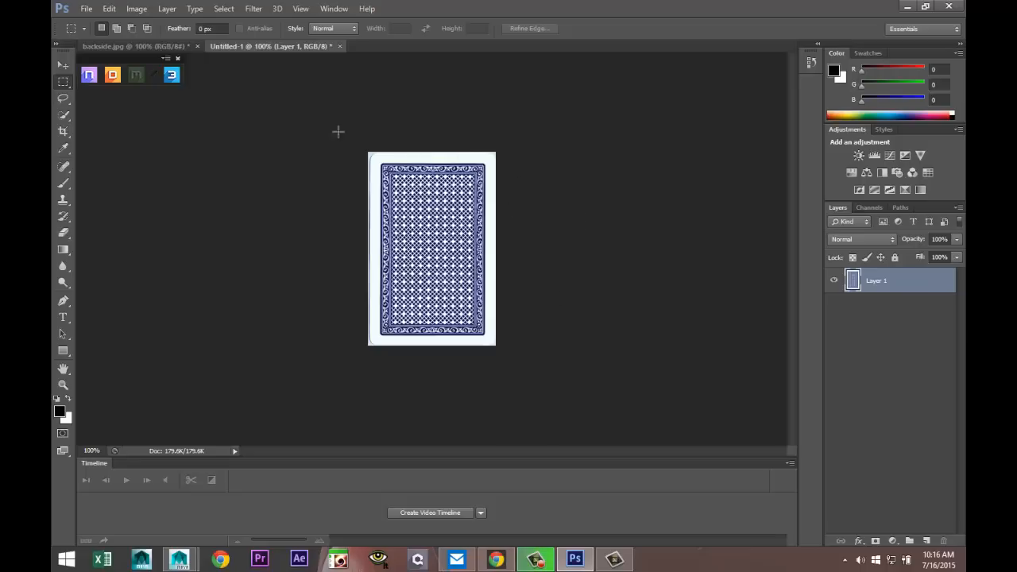
- Check the blue card image's pixel width and height without changing them
{"action": "left_click", "coordinate": [137, 10]}
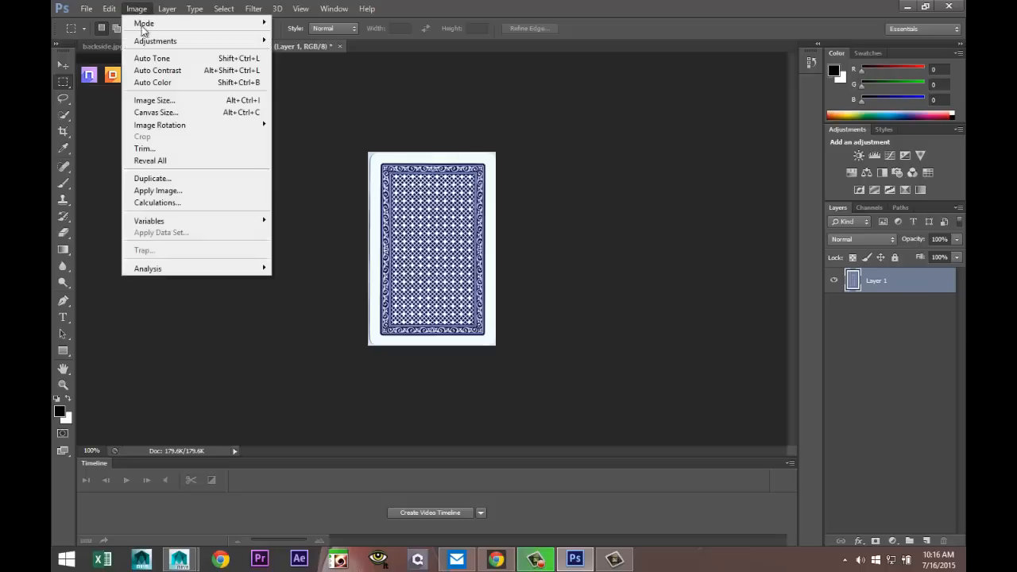
{"action": "left_click", "coordinate": [152, 101]}
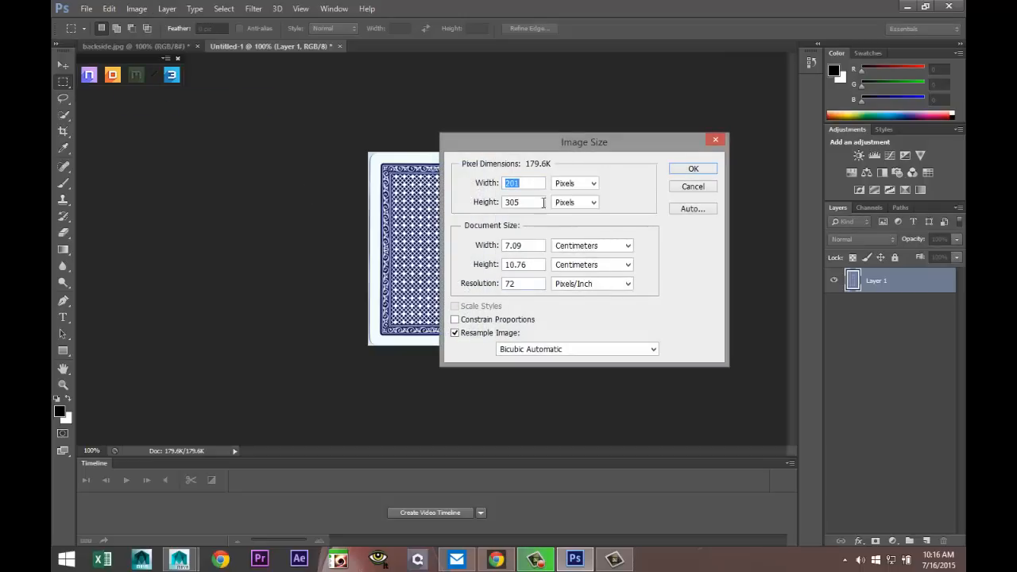
{"action": "left_click", "coordinate": [692, 189]}
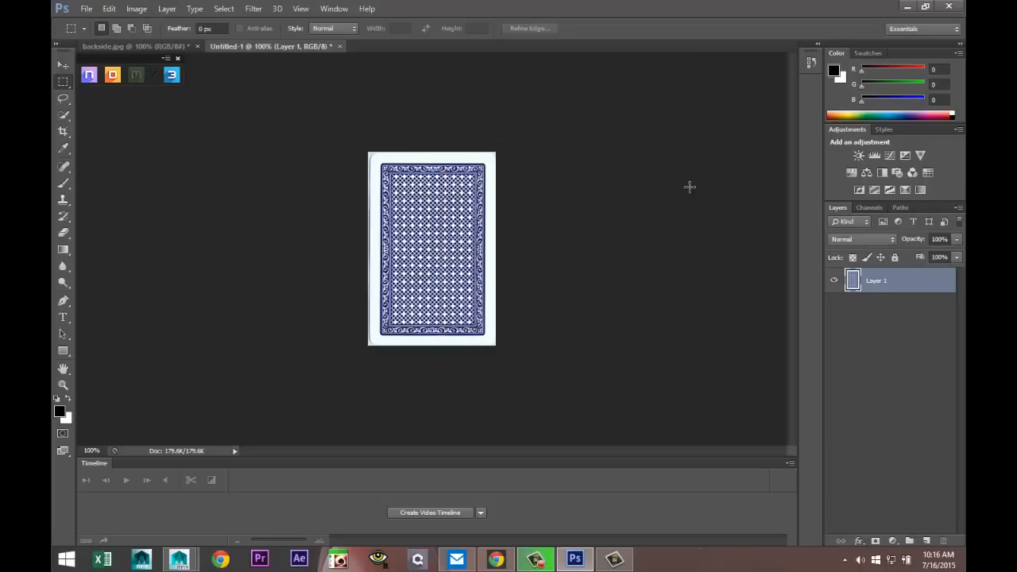
- Open the grunge texture dirty.JPG from the Desktop
{"action": "left_click", "coordinate": [86, 8]}
{"action": "left_click", "coordinate": [108, 33]}
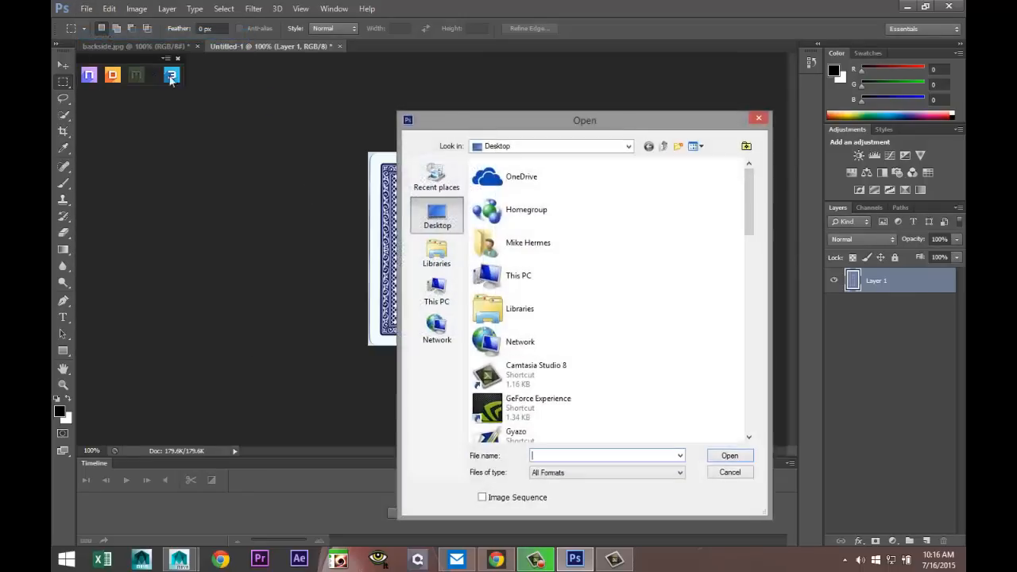
{"action": "left_click_drag", "start_coordinate": [747, 199], "coordinate": [757, 373]}
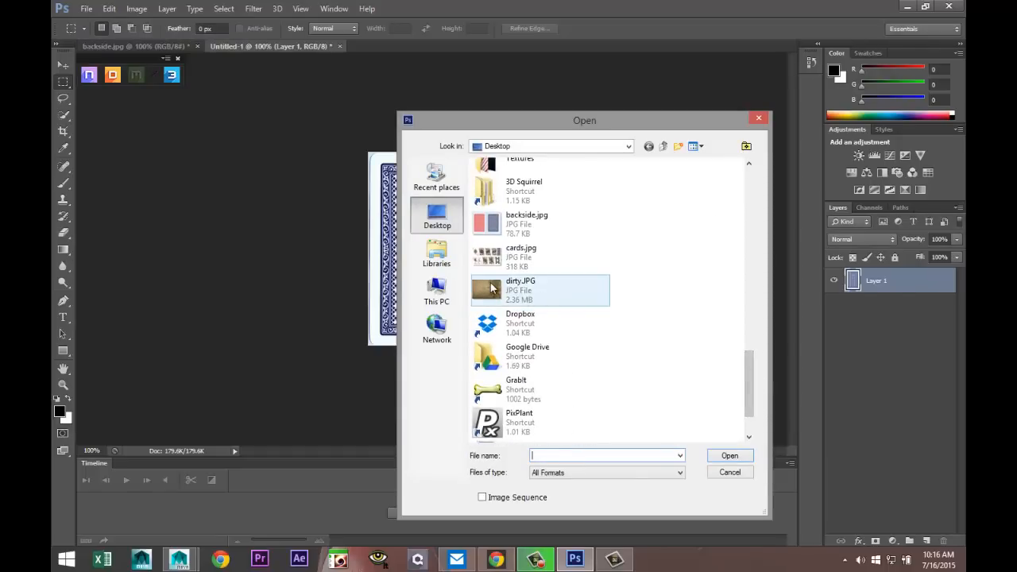
{"action": "left_click", "coordinate": [561, 302]}
{"action": "left_click", "coordinate": [730, 456]}
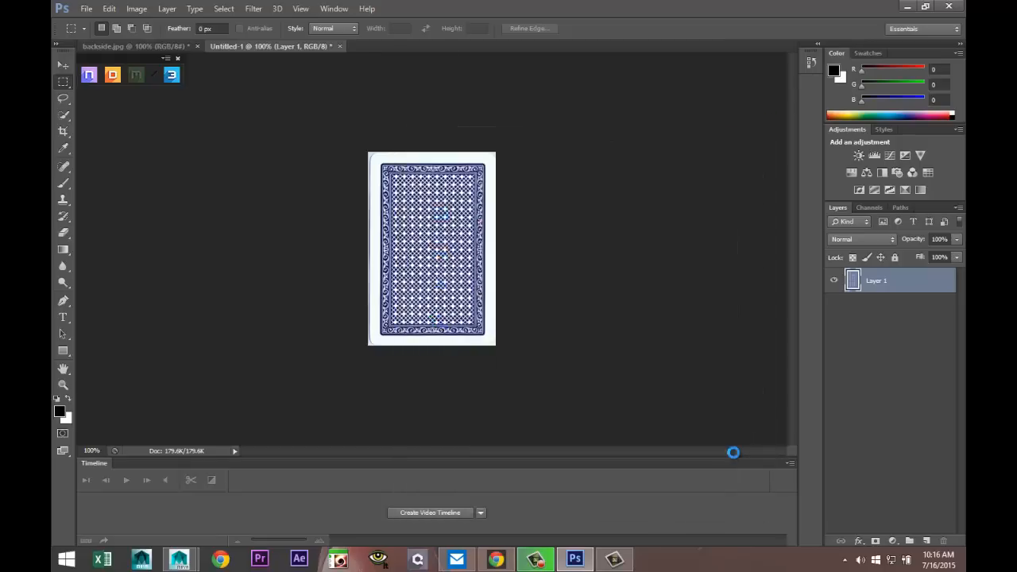
- Resize the dirty.JPG texture to 201 pixels wide and 305 pixels high, without constraining proportions
{"action": "left_click", "coordinate": [137, 9]}
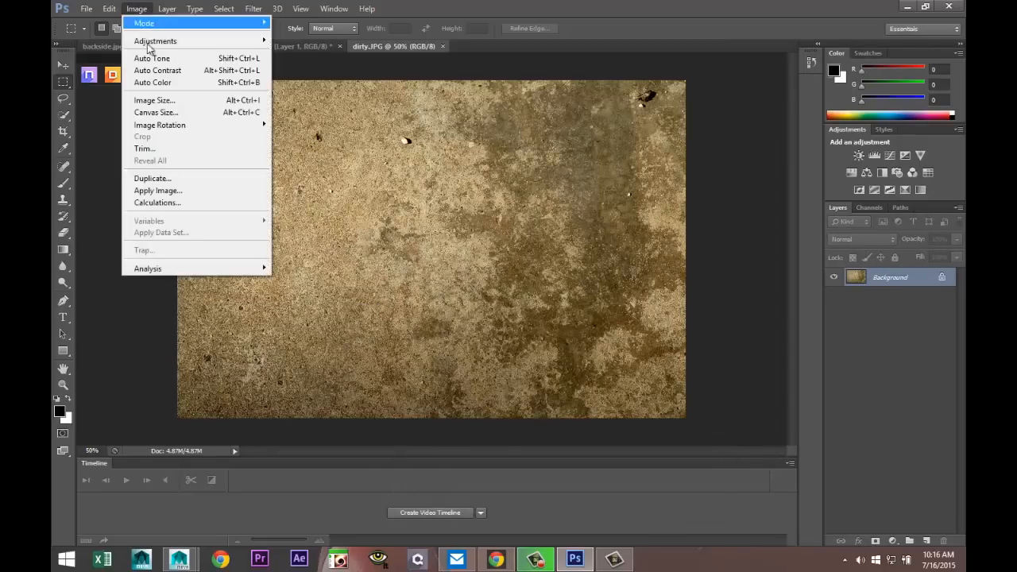
{"action": "left_click", "coordinate": [177, 102]}
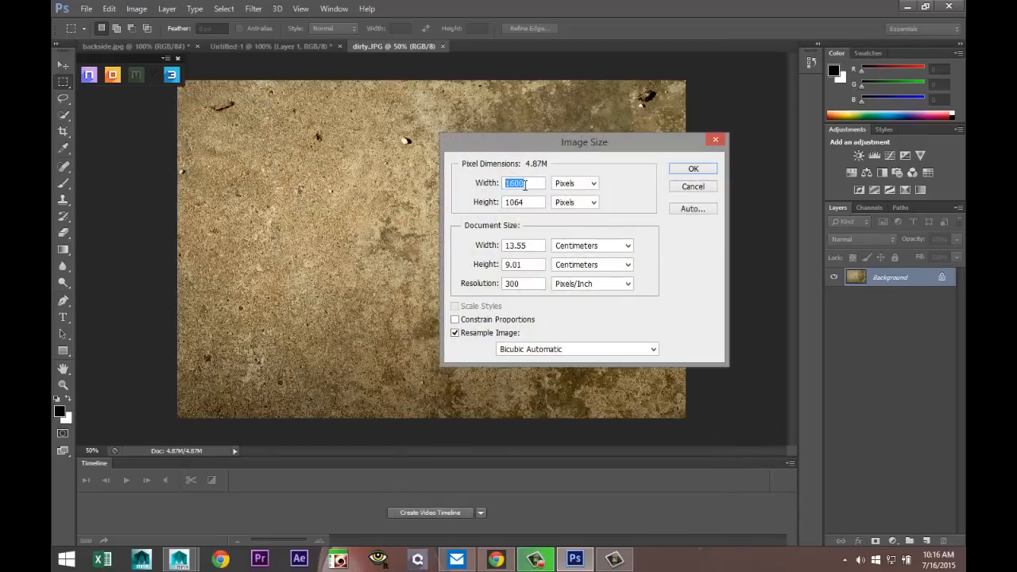
{"action": "type", "text": "201"}
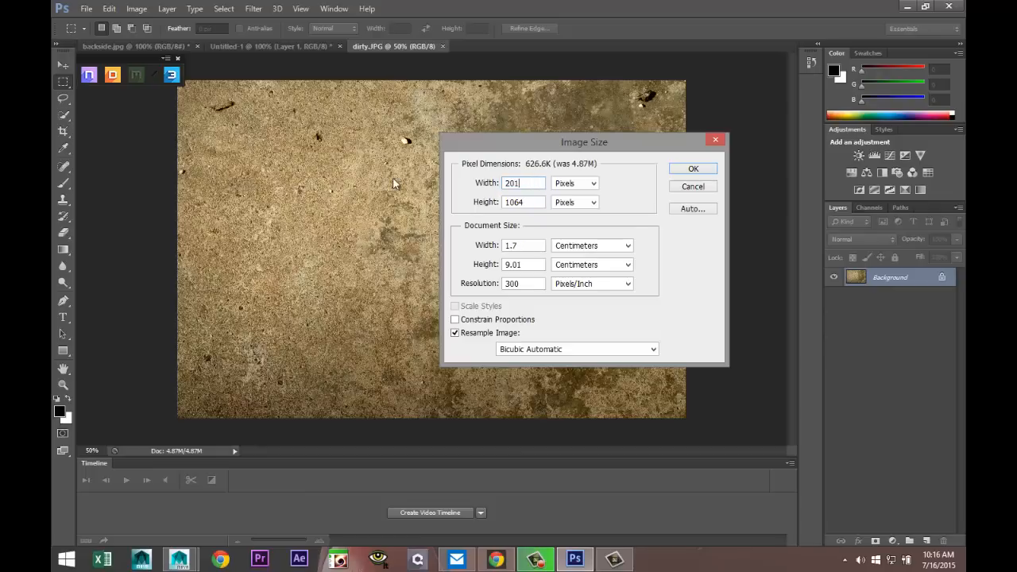
{"action": "key", "text": "Tab"}
{"action": "type", "text": "300"}
{"action": "key", "text": "Return"}
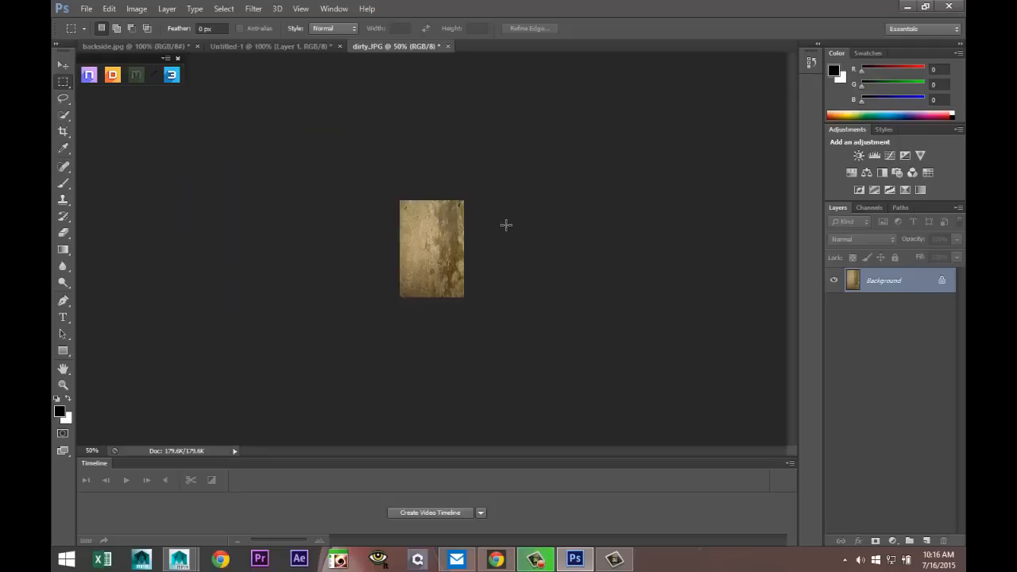
{"action": "key", "text": "ctrl+plus"}
{"action": "key", "text": "ctrl+plus"}
{"action": "key", "text": "ctrl+plus"}
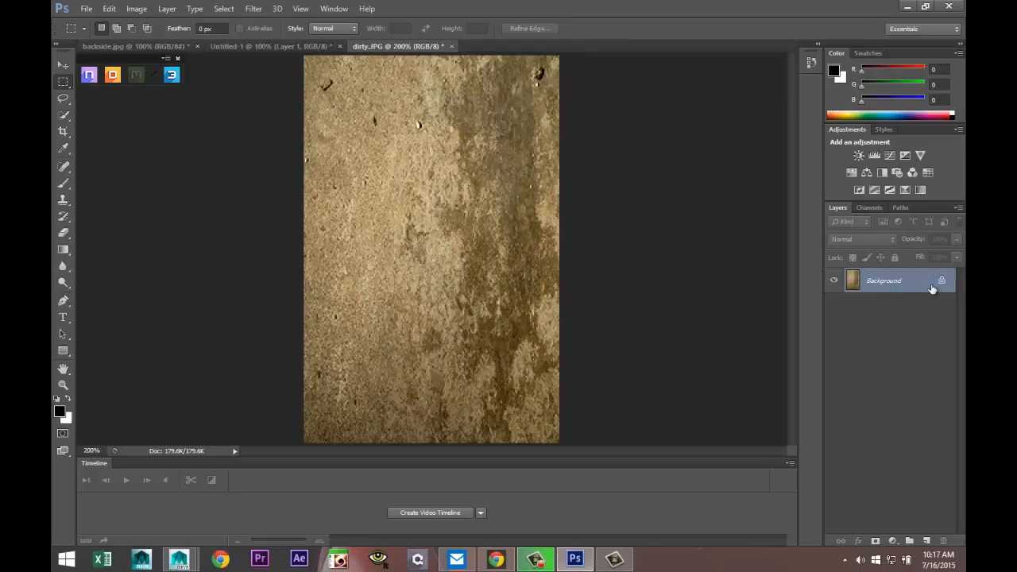
{"action": "left_click", "coordinate": [871, 208]}
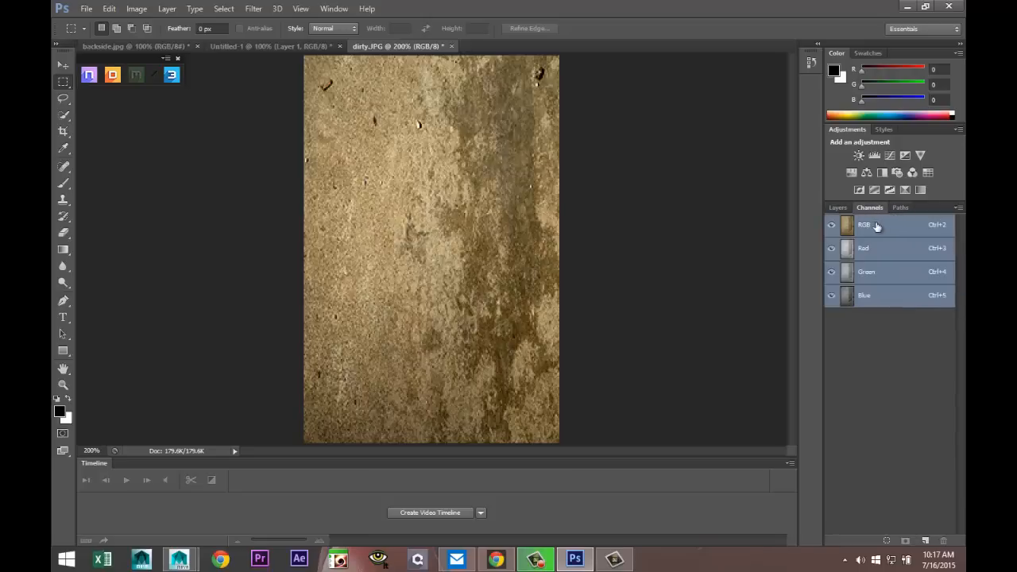
{"action": "left_click", "coordinate": [839, 208]}
{"action": "left_click", "coordinate": [901, 208]}
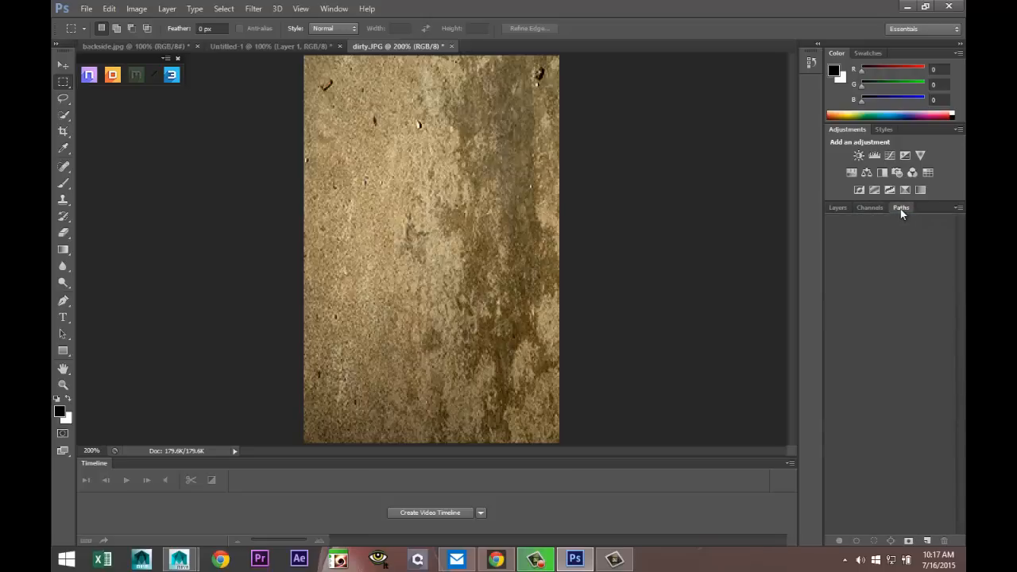
{"action": "left_click", "coordinate": [841, 207]}
{"action": "left_click", "coordinate": [960, 208]}
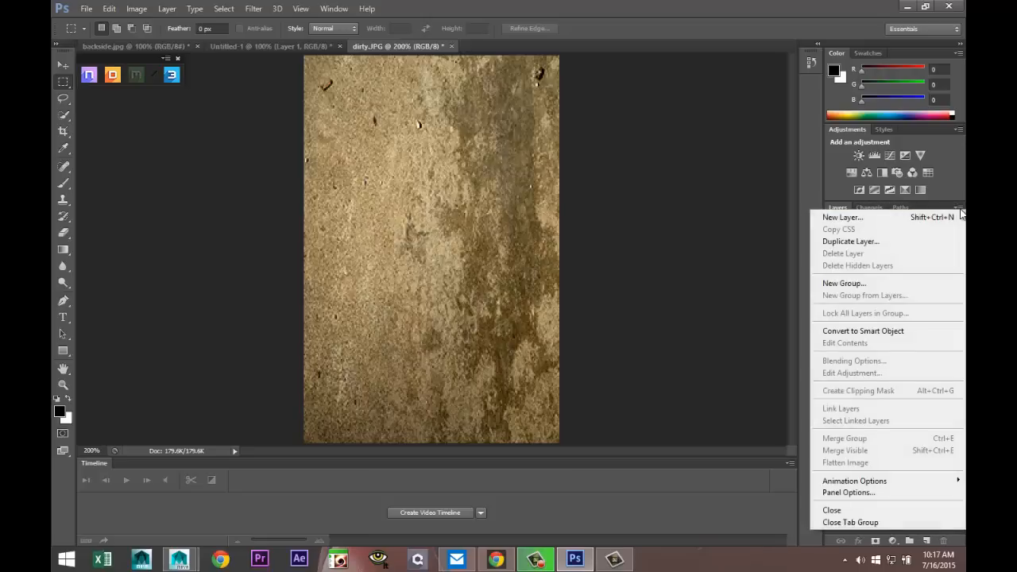
{"action": "left_click", "coordinate": [960, 210]}
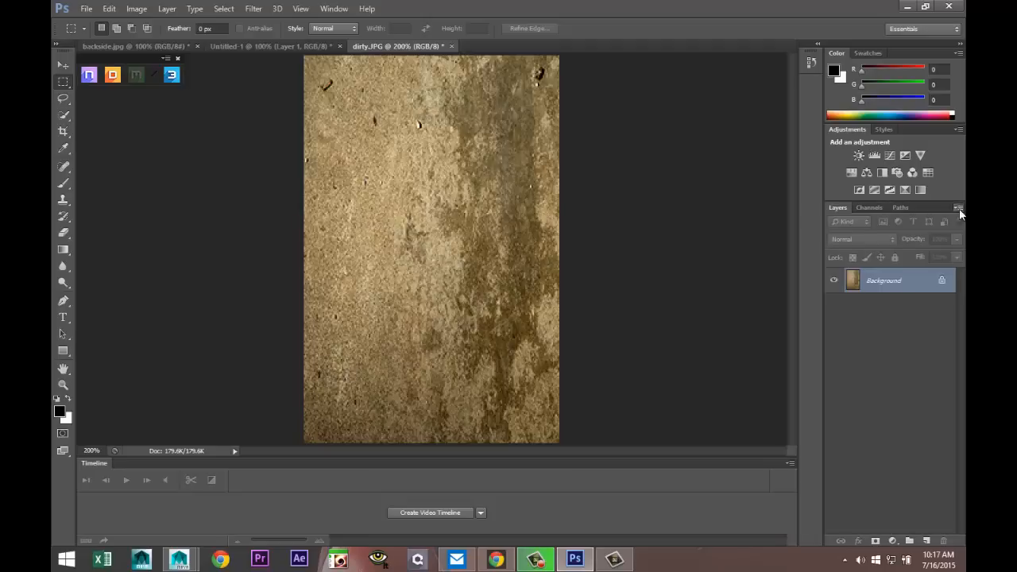
{"action": "key", "text": "alt+i"}
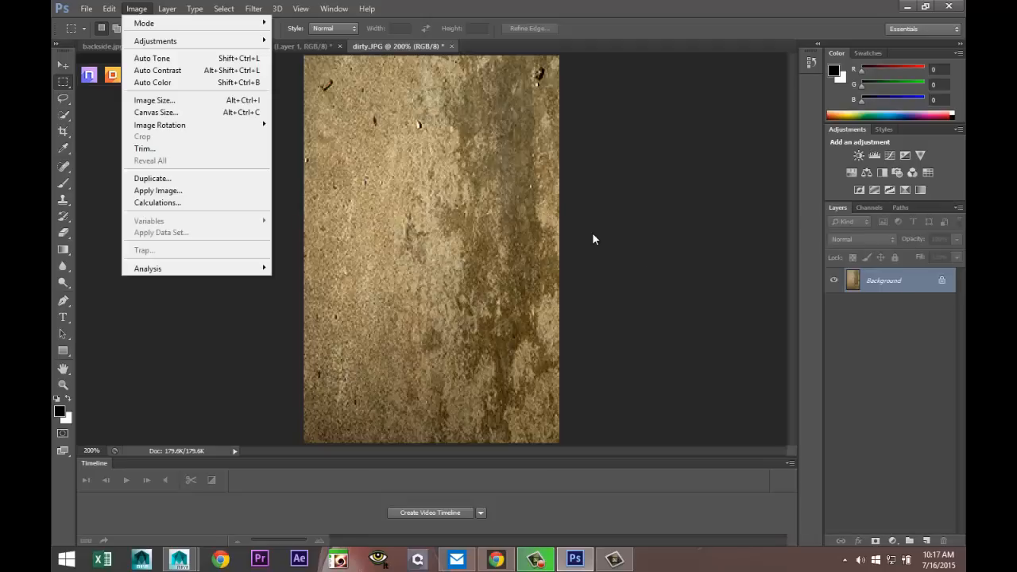
{"action": "left_click", "coordinate": [673, 324]}
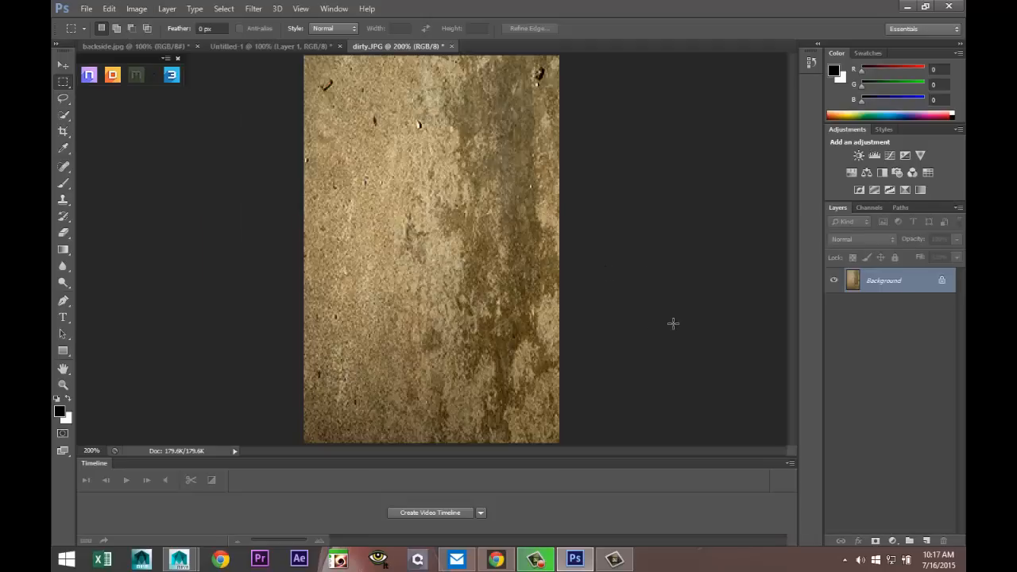
{"action": "mouse_move", "coordinate": [613, 561]}
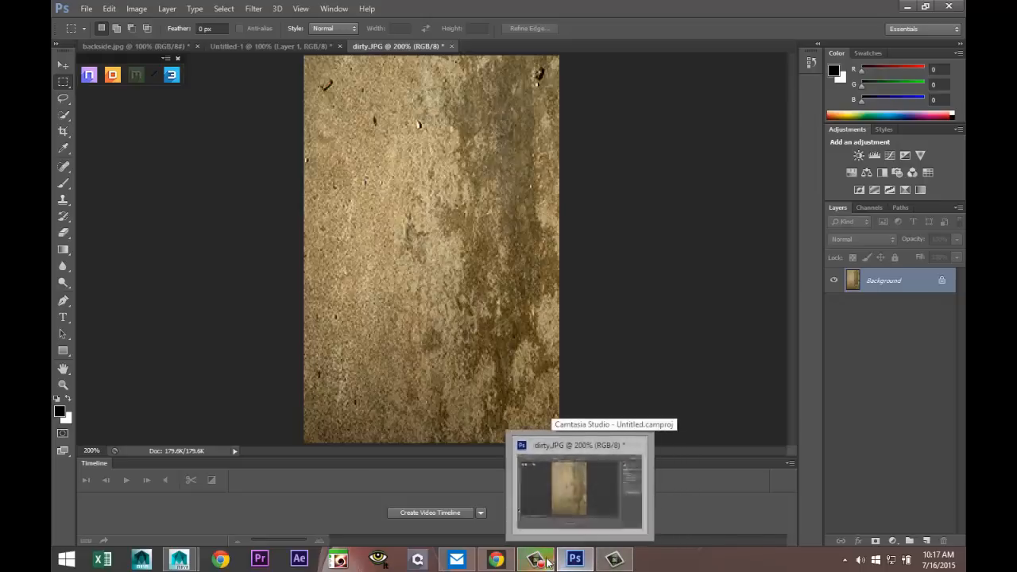
{"action": "mouse_move", "coordinate": [540, 563]}
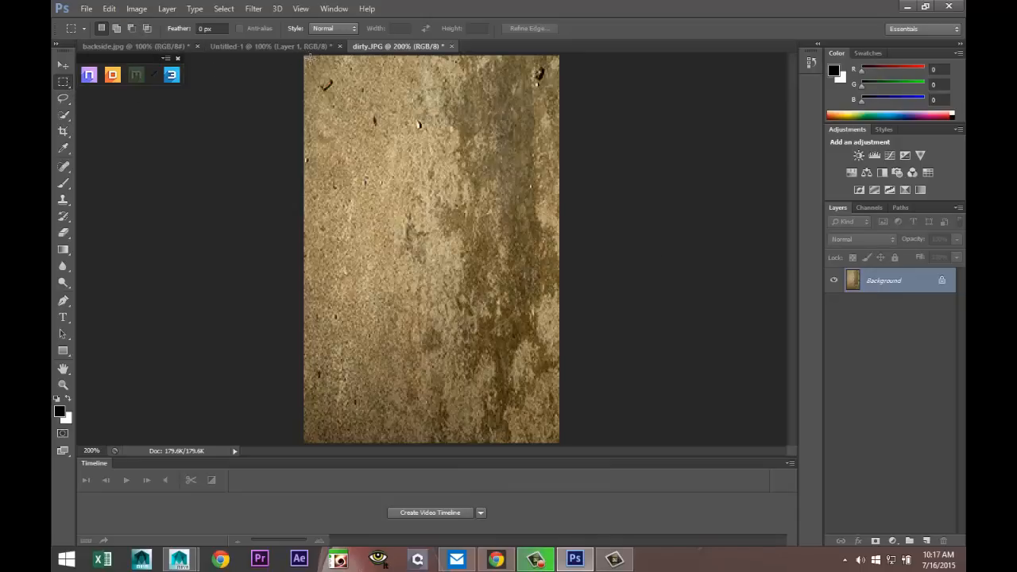
- Copy the entire dirty.JPG image and paste it as a new layer above the card back in Untitled-1
{"action": "left_click_drag", "start_coordinate": [308, 57], "coordinate": [560, 443]}
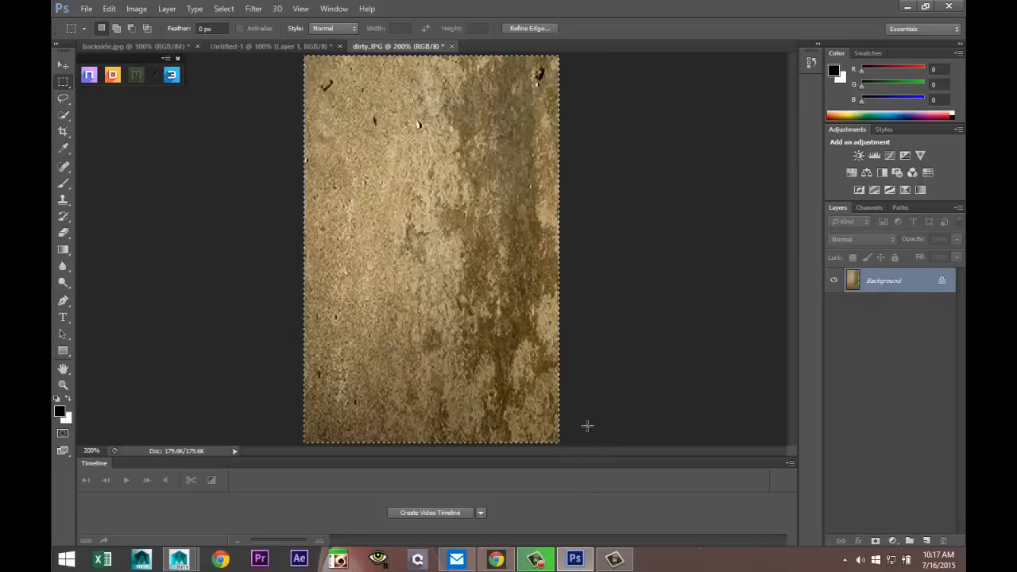
{"action": "left_click", "coordinate": [104, 11]}
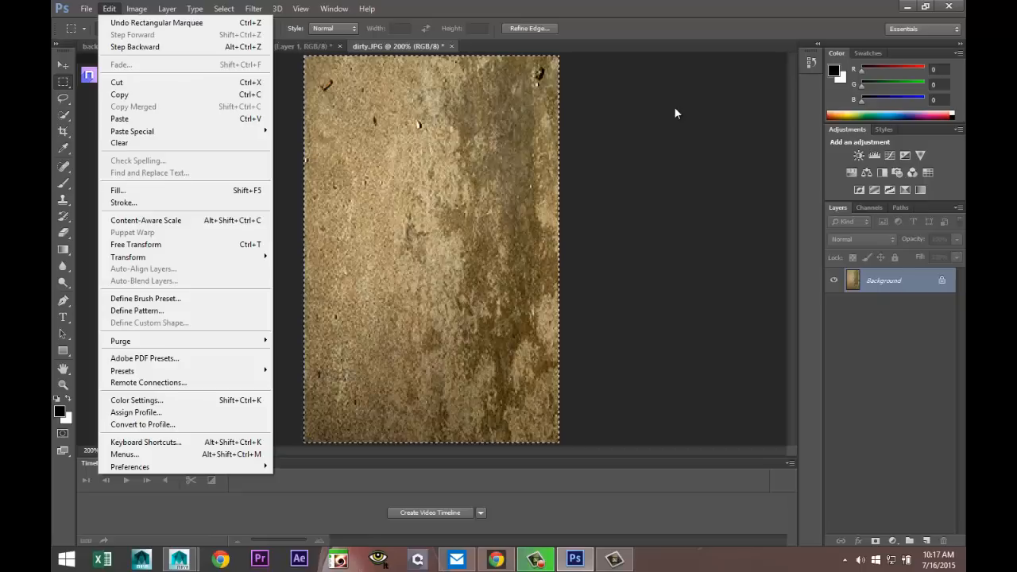
{"action": "left_click", "coordinate": [645, 127]}
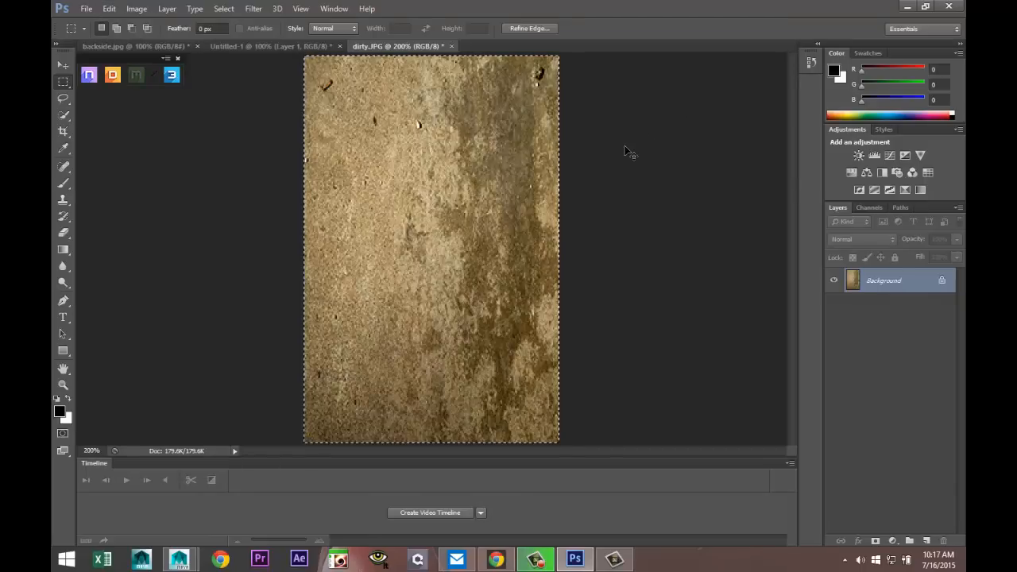
{"action": "left_click", "coordinate": [230, 48]}
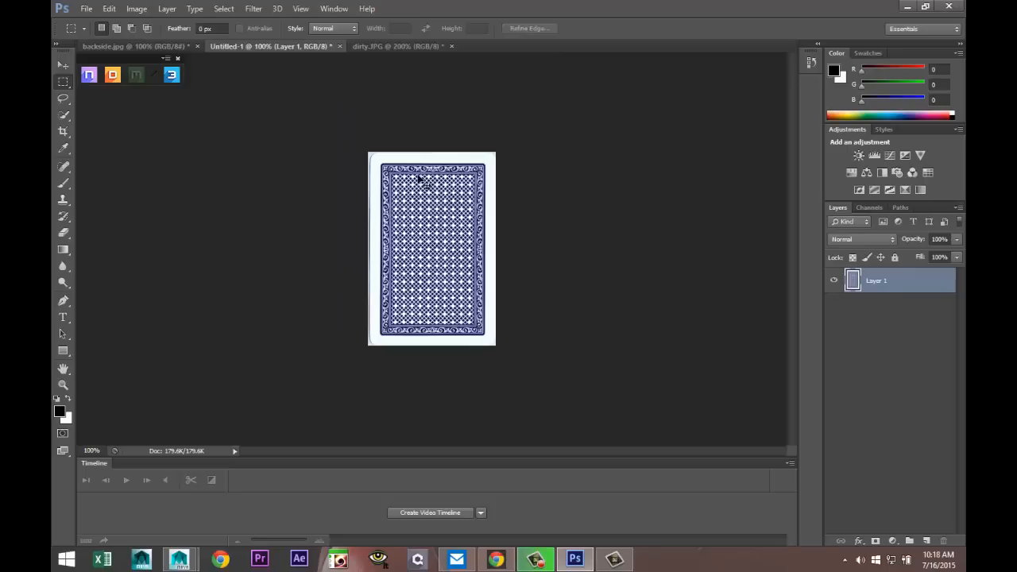
{"action": "key", "text": "ctrl+v"}
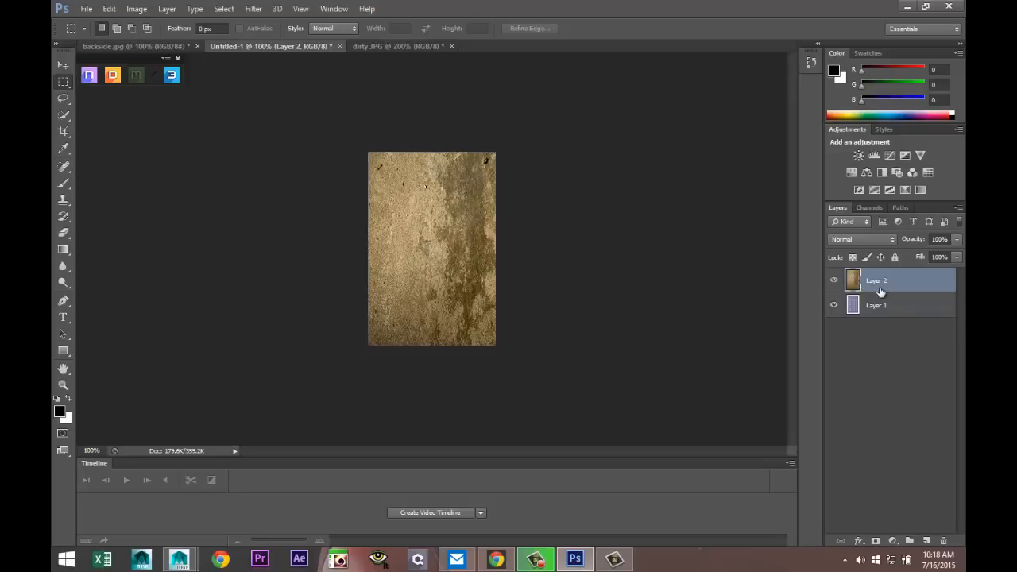
- Lower the opacity of the pasted dirt layer to 52% so it blends with the card back
{"action": "left_click", "coordinate": [957, 240]}
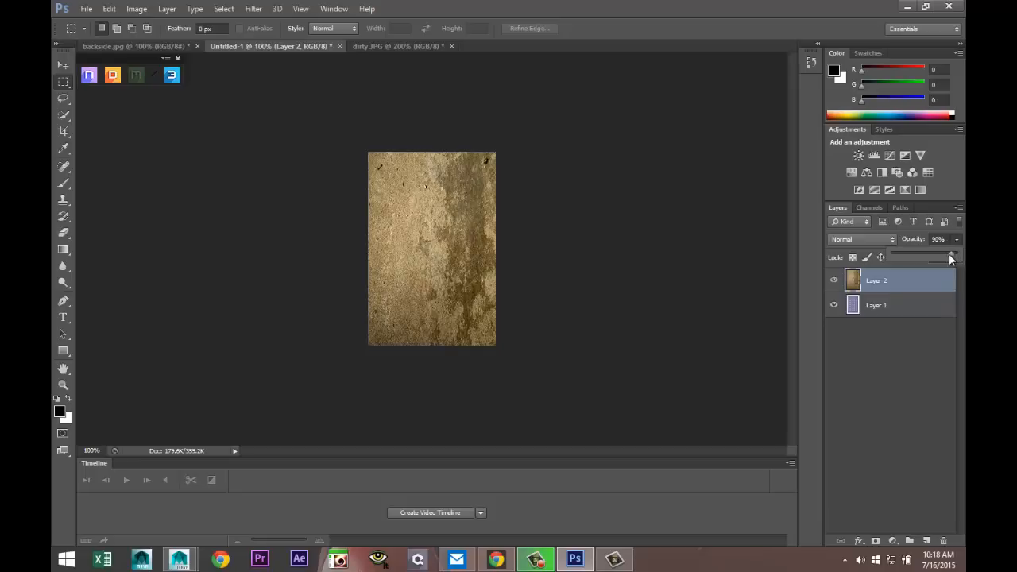
{"action": "left_click_drag", "start_coordinate": [950, 254], "coordinate": [917, 259]}
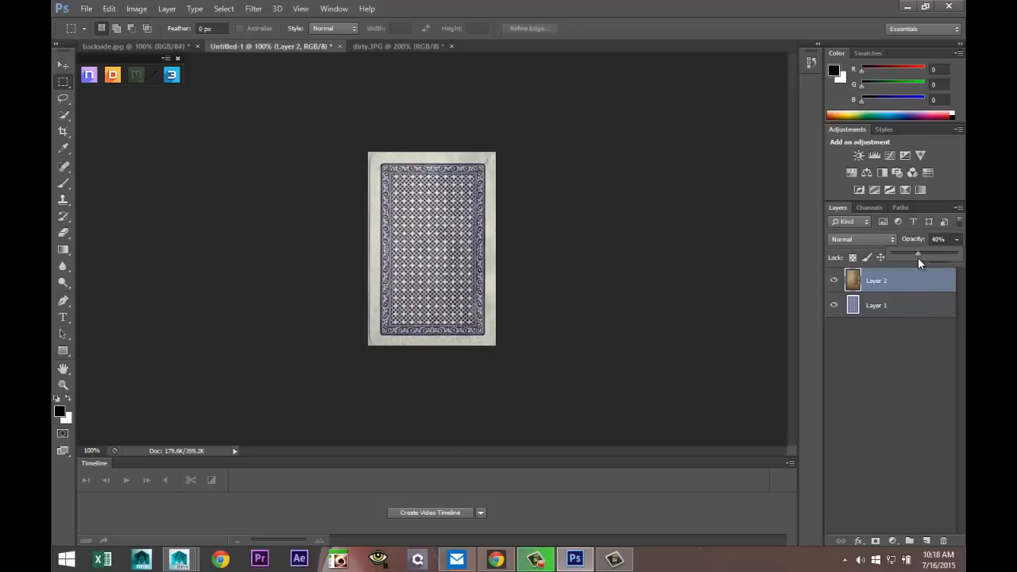
{"action": "left_click_drag", "start_coordinate": [922, 258], "coordinate": [926, 260]}
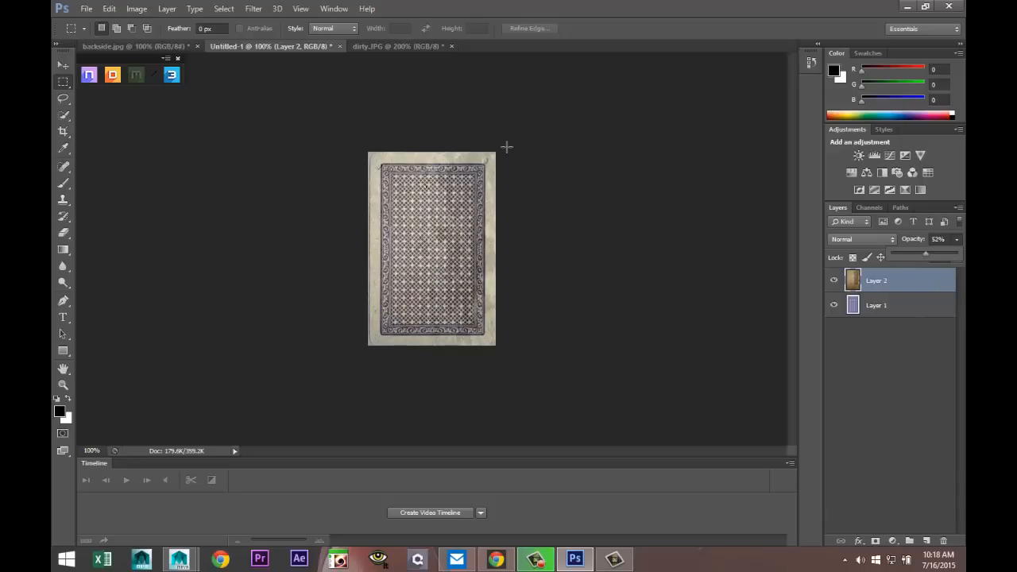
- Save the blended card image to the Desktop as a JPEG copy named dirtytopcard.jpg
{"action": "left_click", "coordinate": [86, 9]}
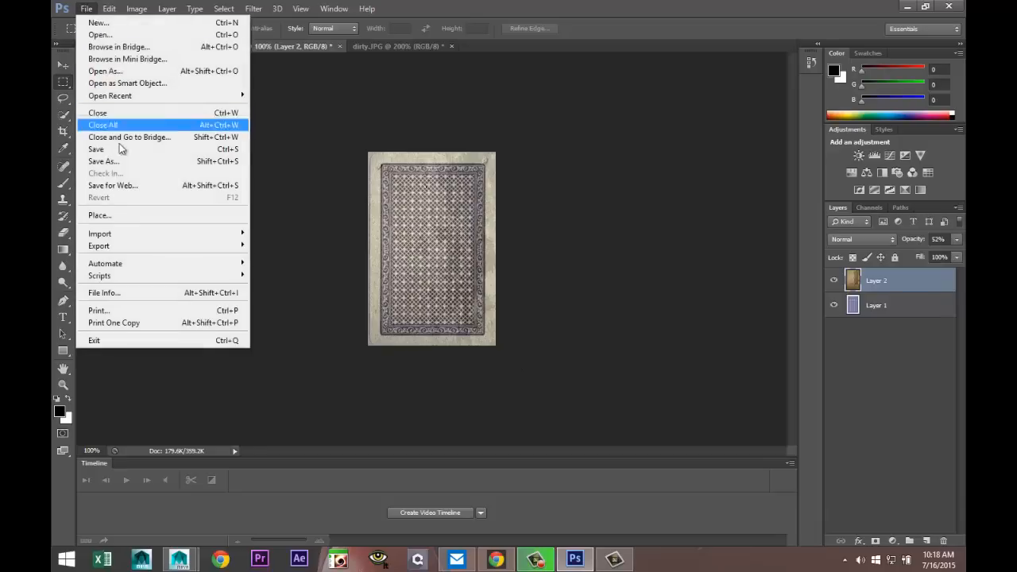
{"action": "left_click", "coordinate": [125, 161]}
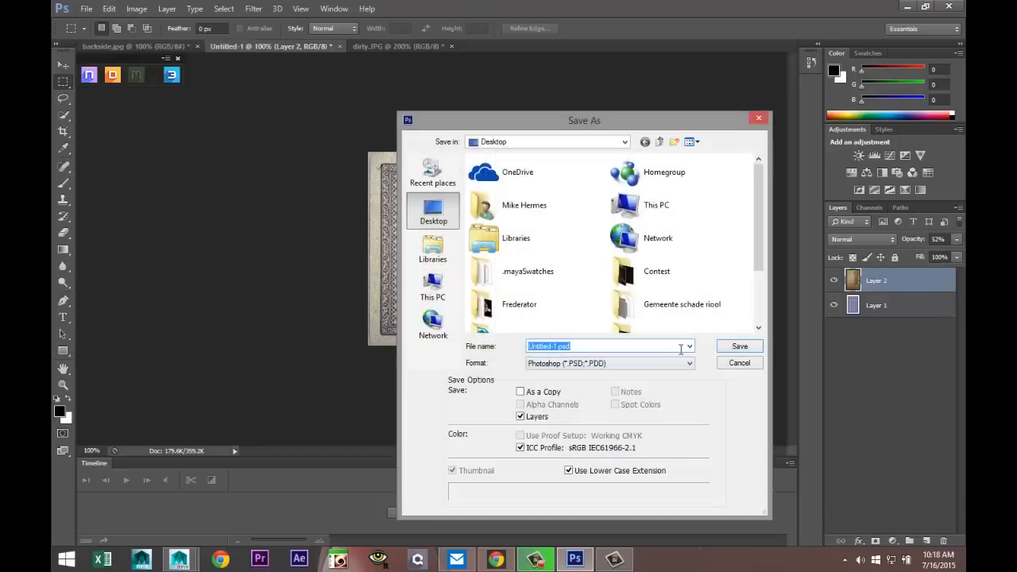
{"action": "type", "text": "dirtytopcard"}
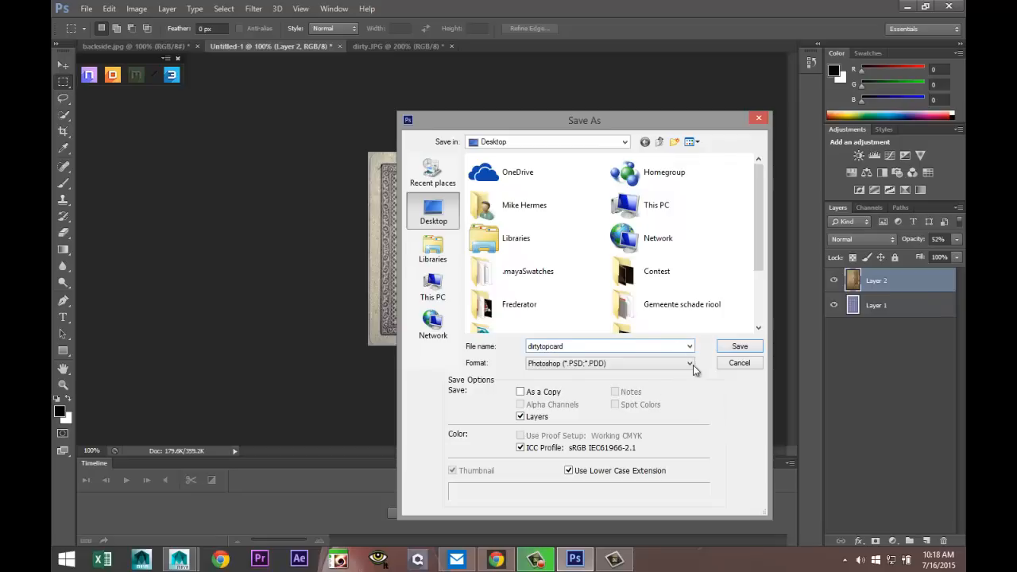
{"action": "left_click", "coordinate": [690, 365]}
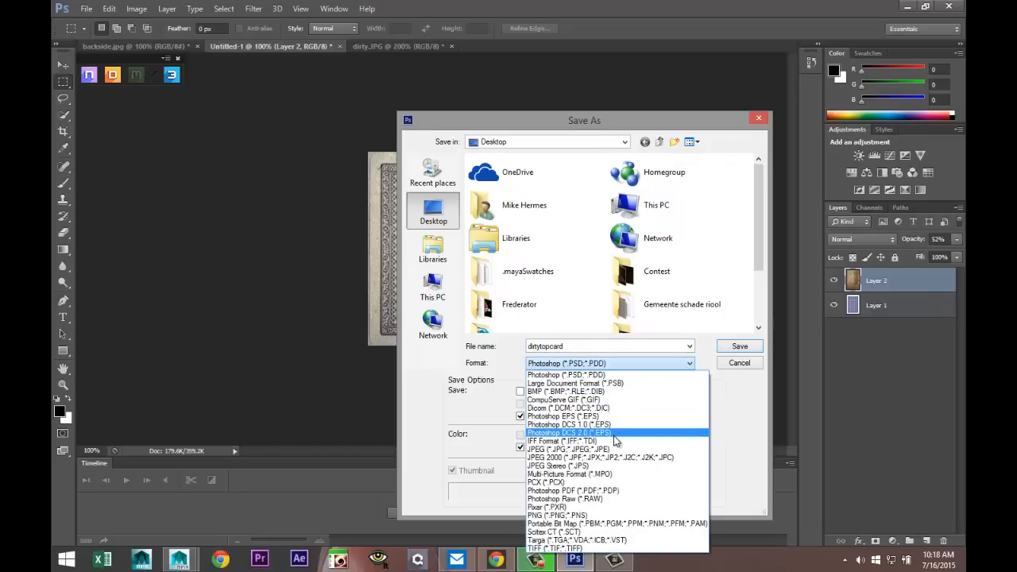
{"action": "left_click", "coordinate": [608, 450]}
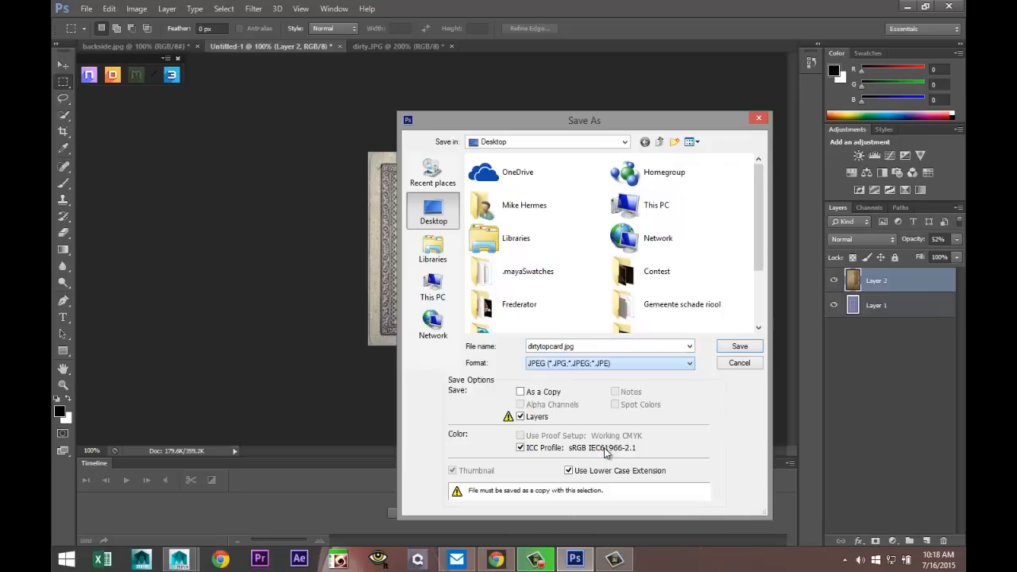
{"action": "left_click", "coordinate": [740, 346]}
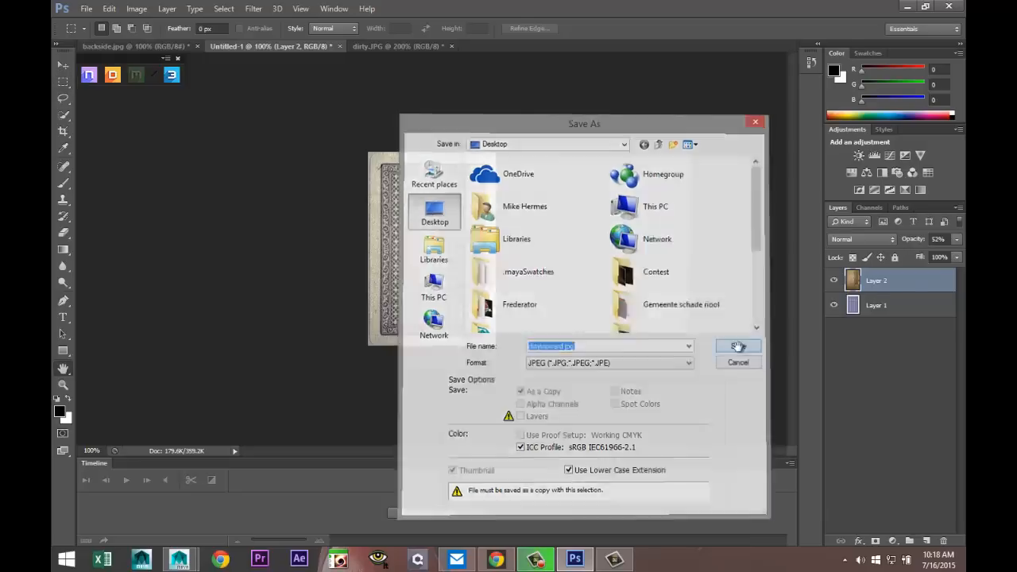
{"action": "left_click", "coordinate": [658, 176]}
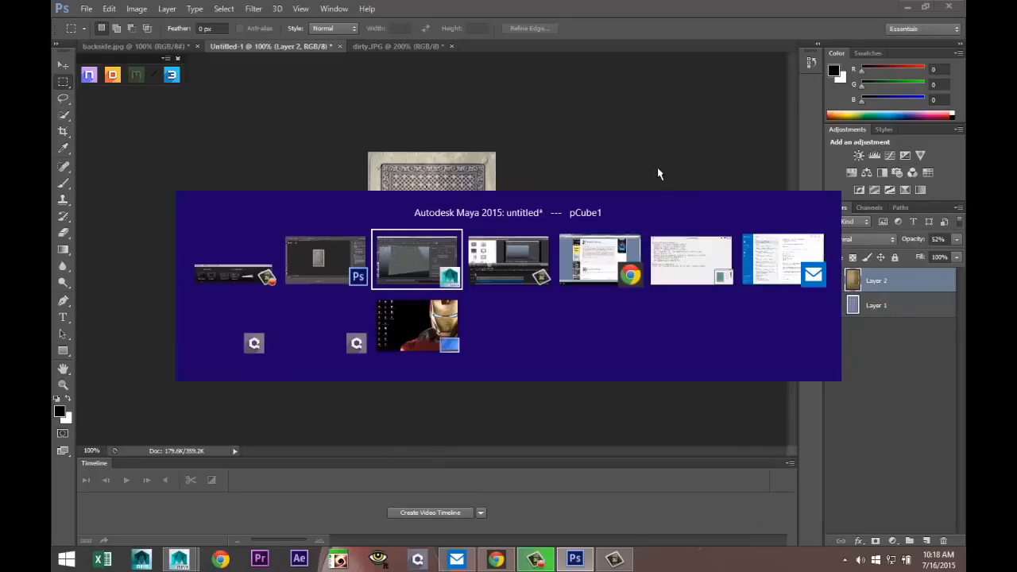
- Switch to Maya and select the three rows of faces at one short end of the card's top surface
{"action": "scroll", "coordinate": [368, 312], "scroll_direction": "down", "scroll_amount": 2}
{"action": "scroll", "coordinate": [368, 311], "scroll_direction": "down", "scroll_amount": 2}
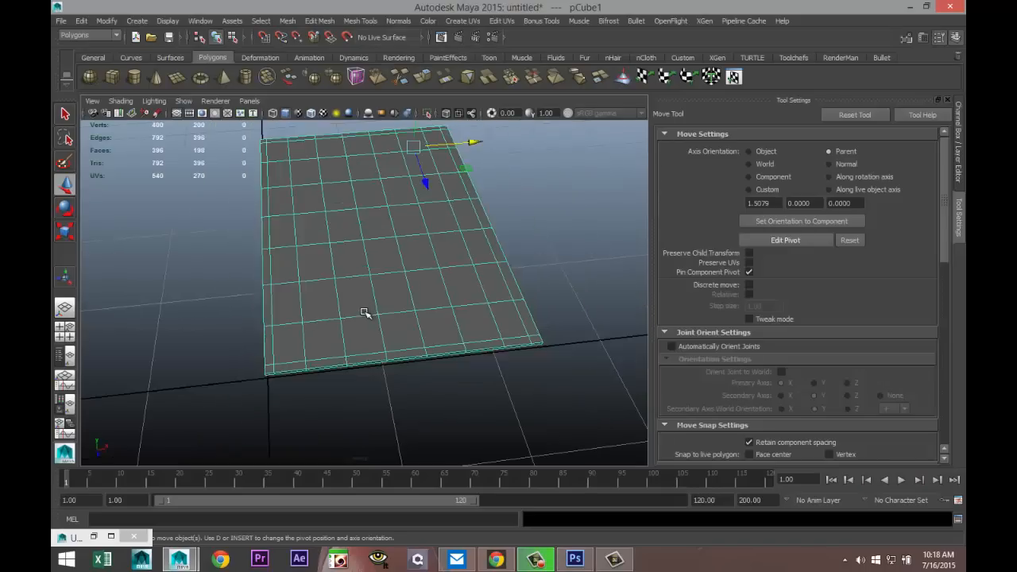
{"action": "right_click", "coordinate": [291, 350]}
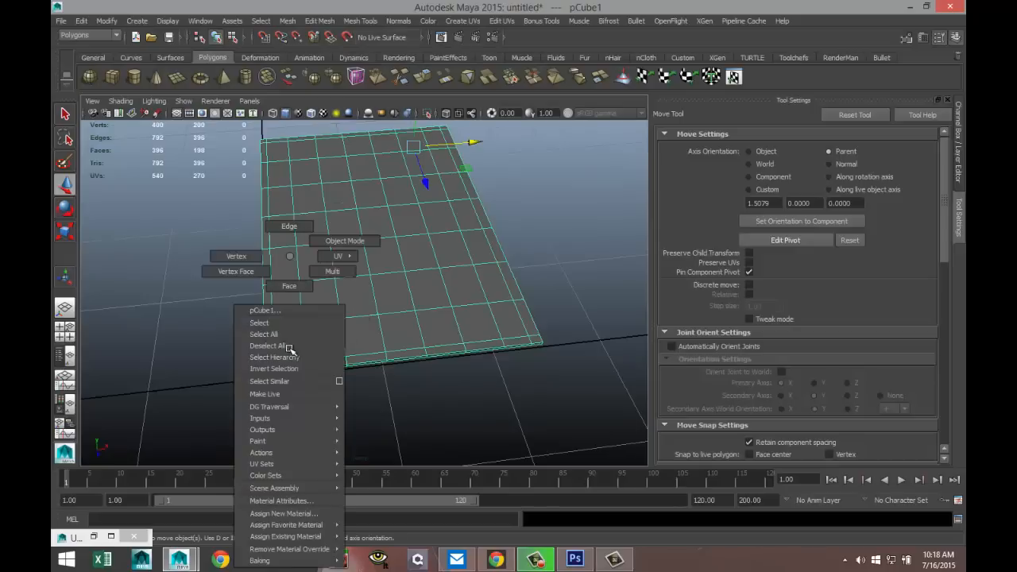
{"action": "left_click", "coordinate": [291, 286]}
{"action": "left_click", "coordinate": [325, 344]}
{"action": "scroll", "coordinate": [294, 382], "scroll_direction": "up", "scroll_amount": 2}
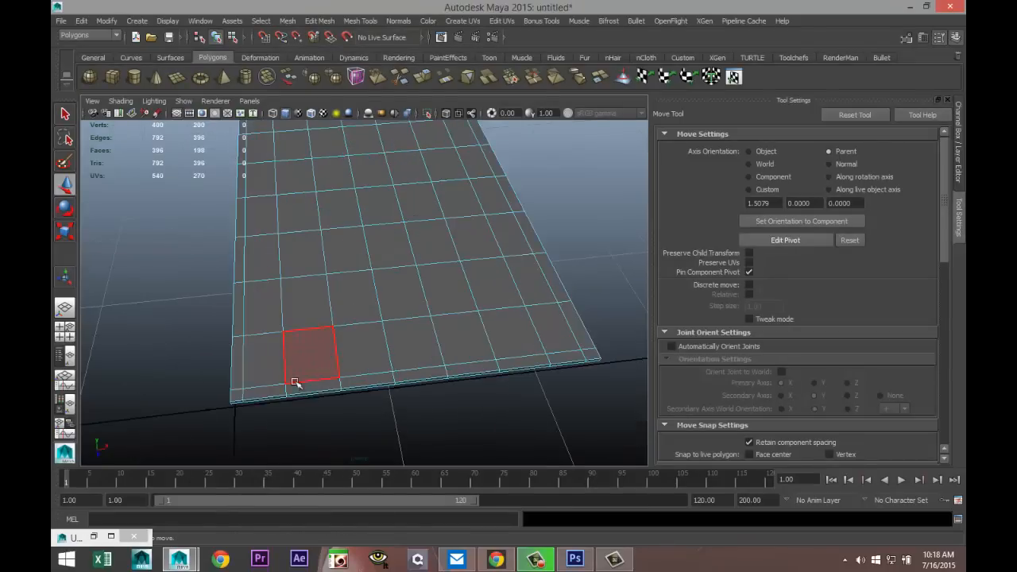
{"action": "left_click", "coordinate": [236, 396]}
{"action": "double_click", "coordinate": [590, 356], "text": "shift"}
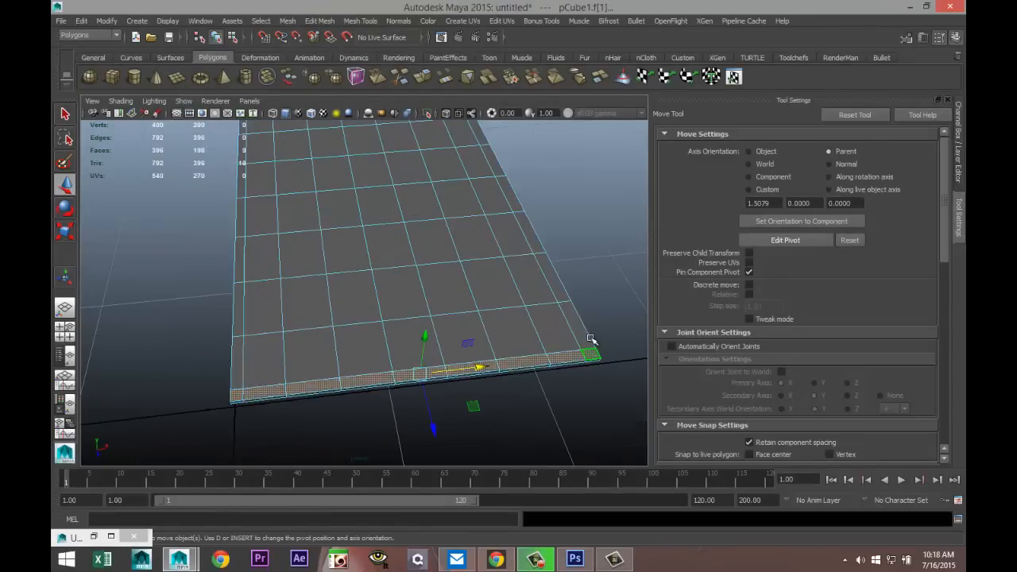
{"action": "left_click", "coordinate": [586, 335], "text": "shift"}
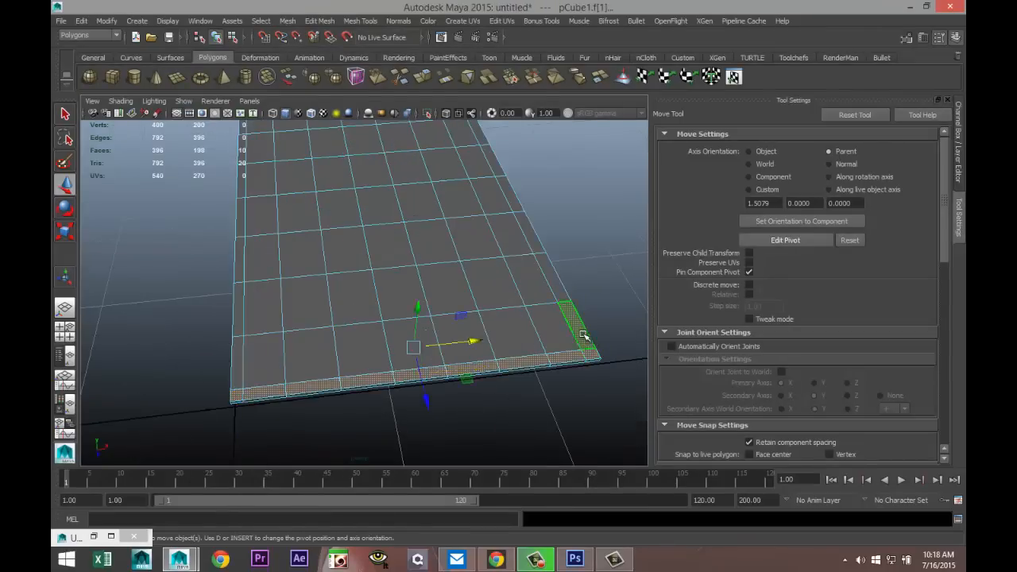
{"action": "double_click", "coordinate": [237, 357], "text": "shift"}
{"action": "left_click", "coordinate": [238, 314], "text": "shift"}
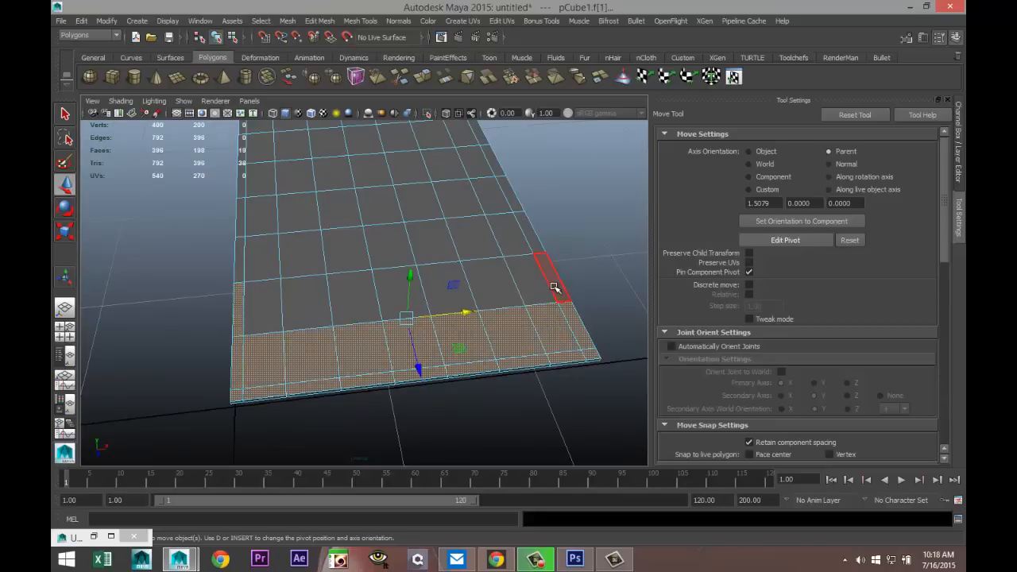
{"action": "double_click", "coordinate": [547, 282], "text": "shift"}
- Add the narrow face strip along the card's long edge and grow the face selection until it covers the card
{"action": "left_click_drag", "start_coordinate": [283, 363], "coordinate": [439, 385], "text": "alt"}
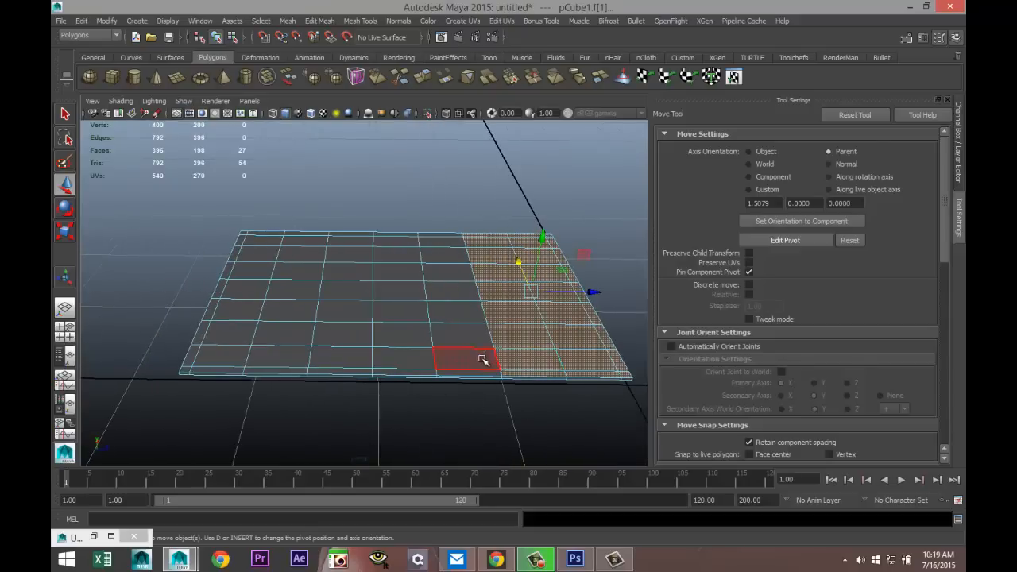
{"action": "double_click", "coordinate": [184, 369], "text": "shift"}
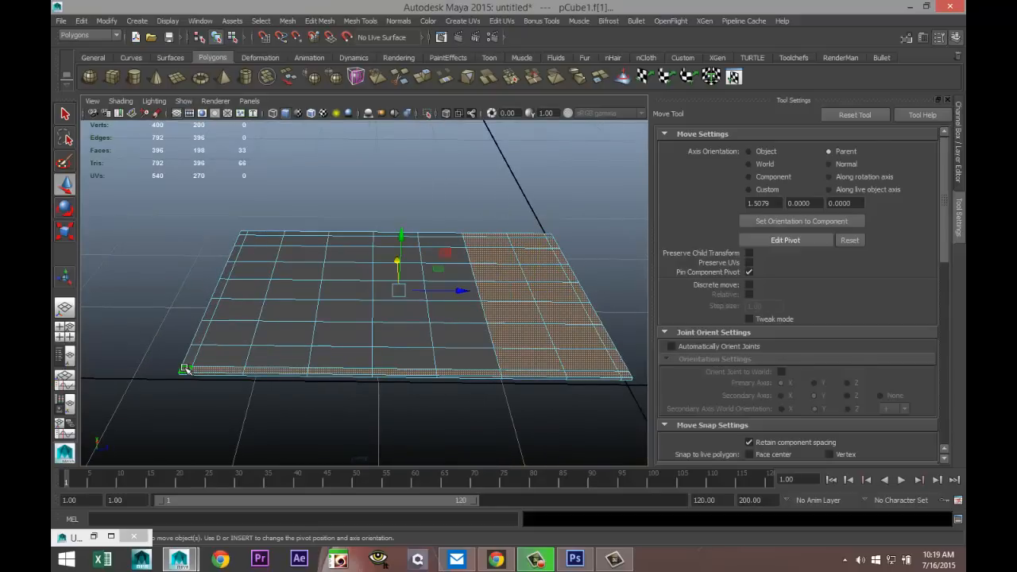
{"action": "key", "text": "shift+period"}
{"action": "key", "text": "shift+period"}
{"action": "key", "text": "shift+period"}
{"action": "key", "text": "shift+period"}
{"action": "key", "text": "shift+period"}
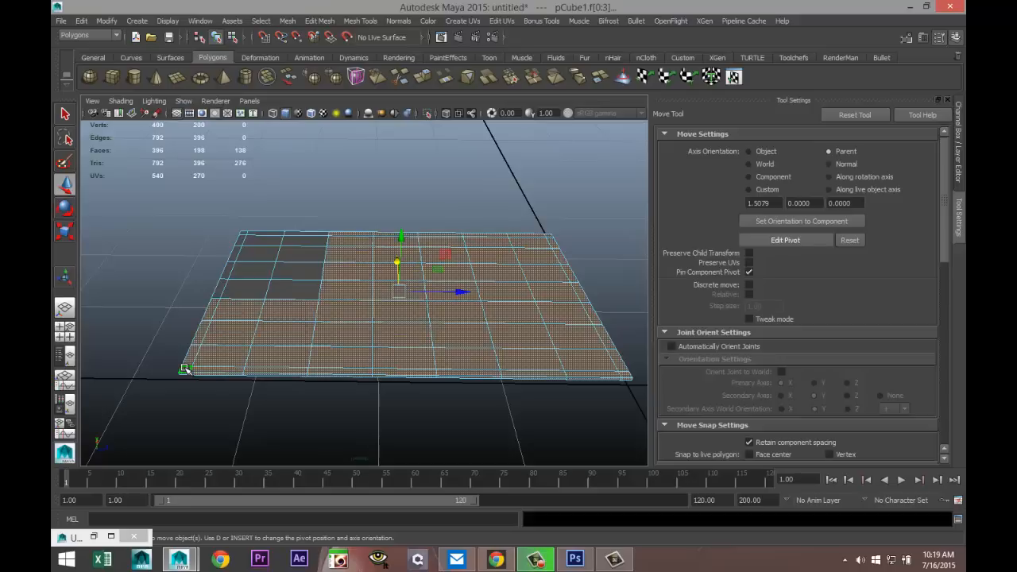
{"action": "key", "text": "shift+period"}
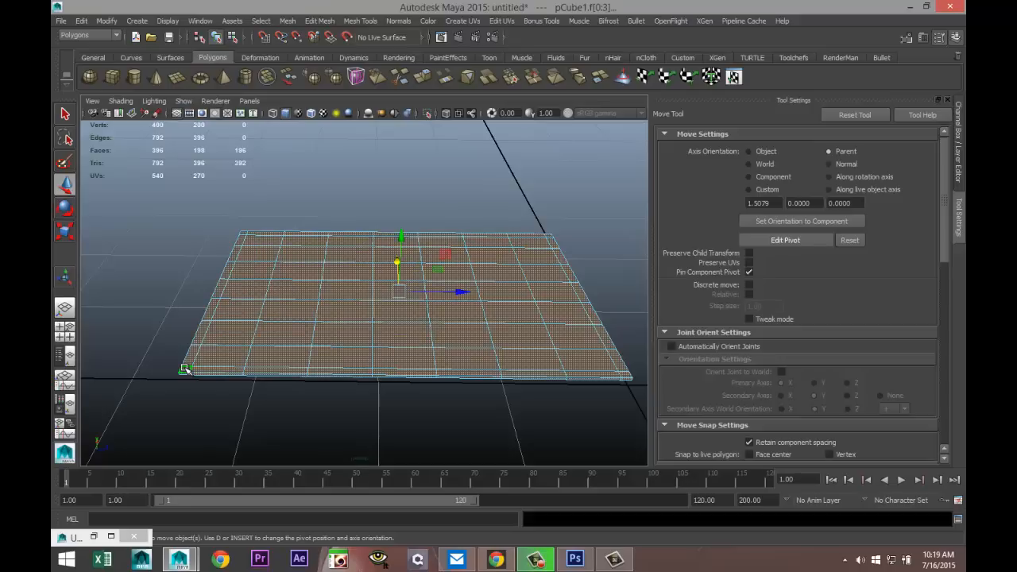
{"action": "left_click_drag", "start_coordinate": [216, 434], "coordinate": [178, 357], "text": "alt"}
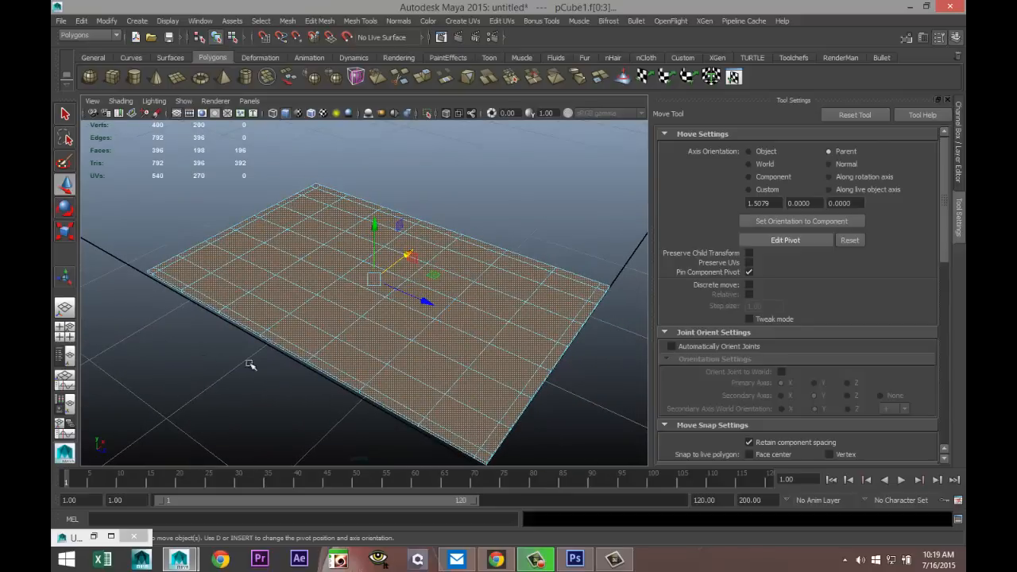
- Assign a new Lambert material to the selected faces of the card's top surface
{"action": "right_click_drag", "start_coordinate": [487, 294], "coordinate": [500, 513]}
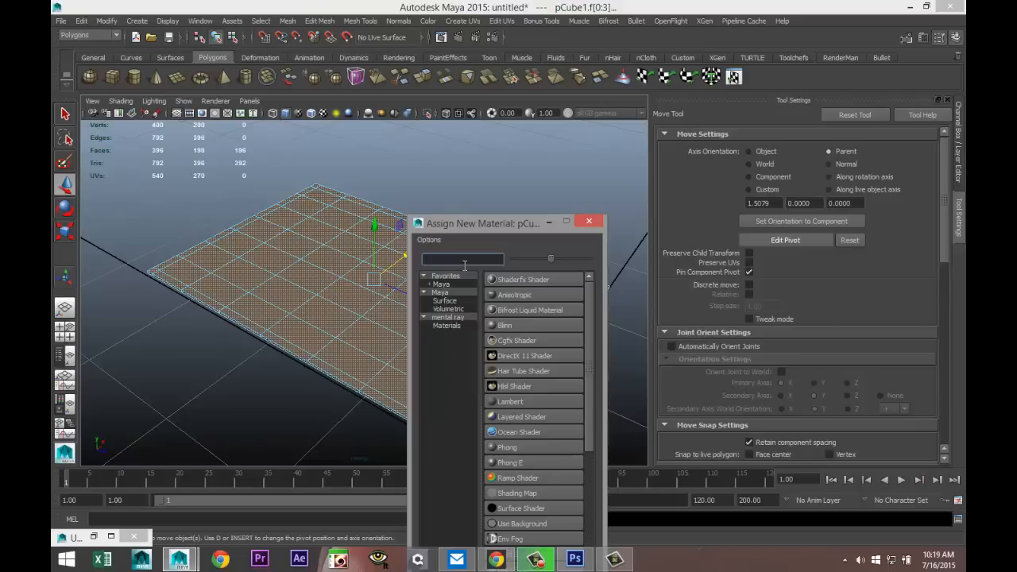
{"action": "type", "text": "blin"}
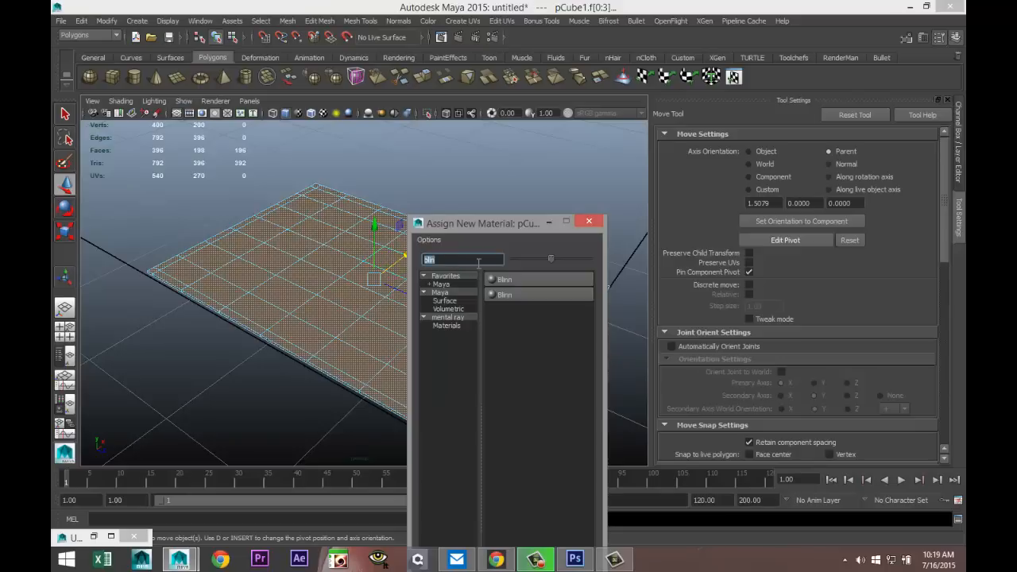
{"action": "type", "text": "lam"}
{"action": "left_click", "coordinate": [529, 278]}
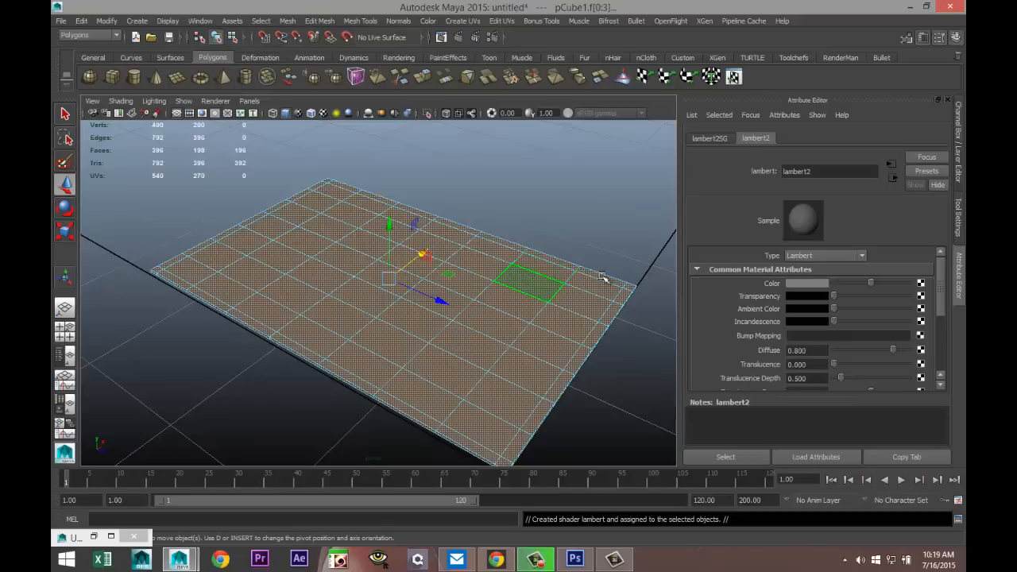
- Map dirtytopcard.jpg from the Desktop to the Lambert's color as a file texture and display textures in the viewport
{"action": "left_click", "coordinate": [920, 286]}
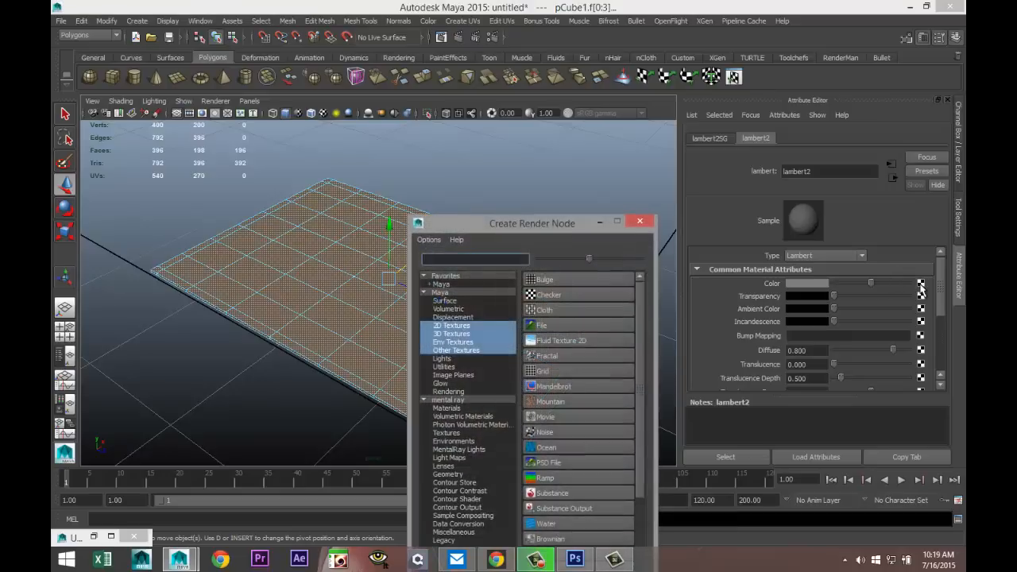
{"action": "left_click", "coordinate": [550, 325]}
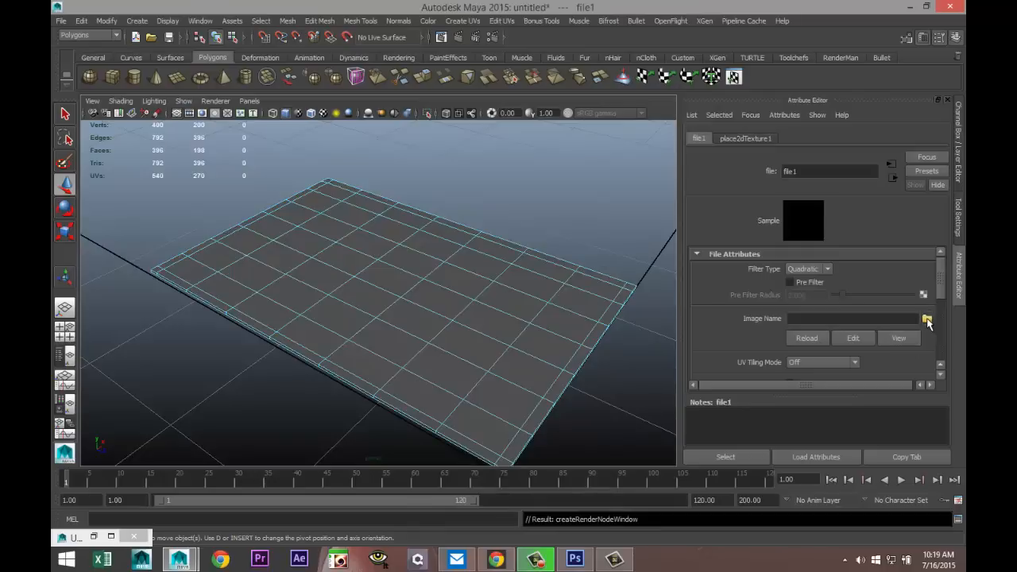
{"action": "left_click", "coordinate": [927, 319]}
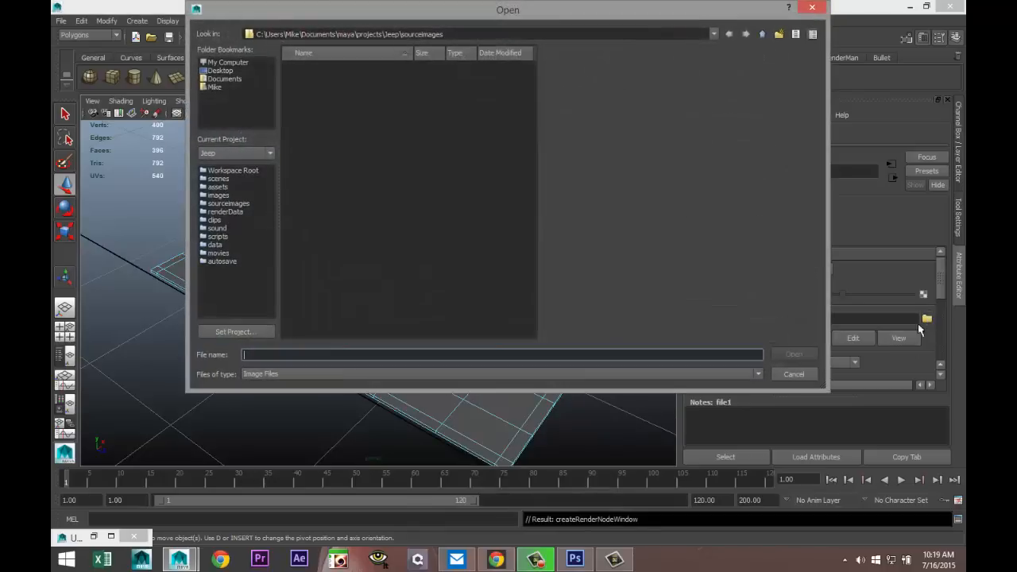
{"action": "left_click", "coordinate": [218, 70]}
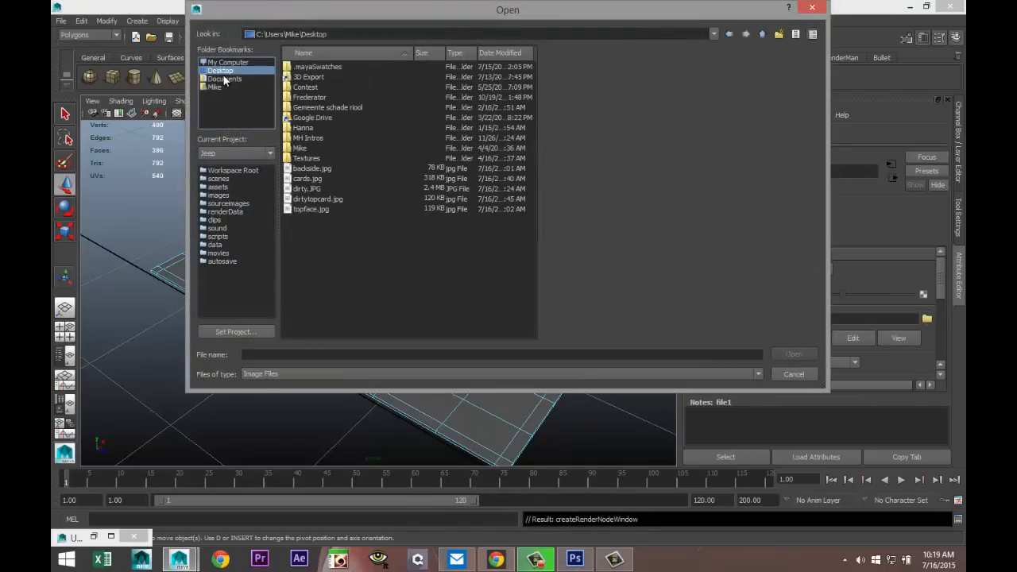
{"action": "left_click", "coordinate": [324, 199]}
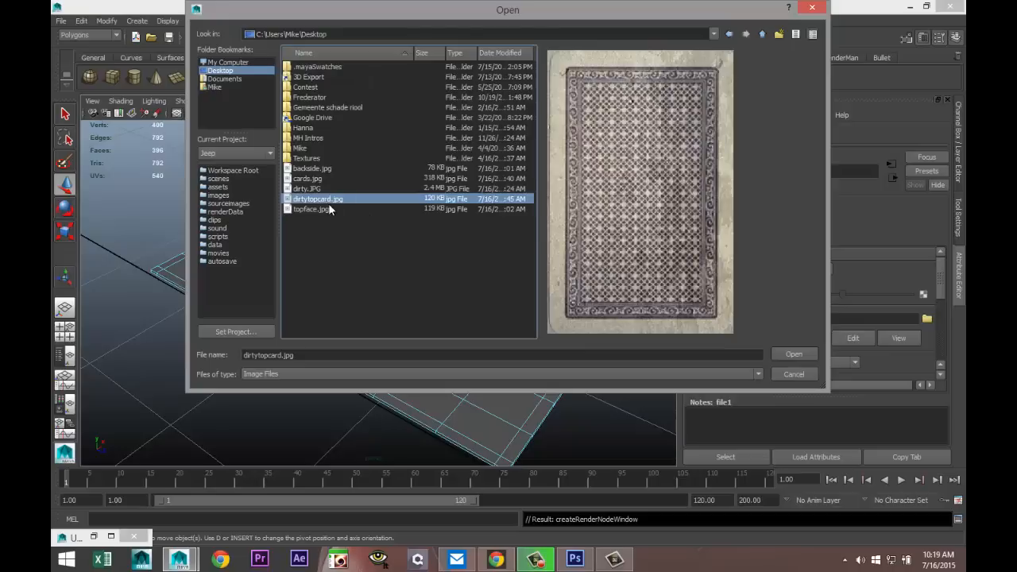
{"action": "left_click", "coordinate": [796, 354]}
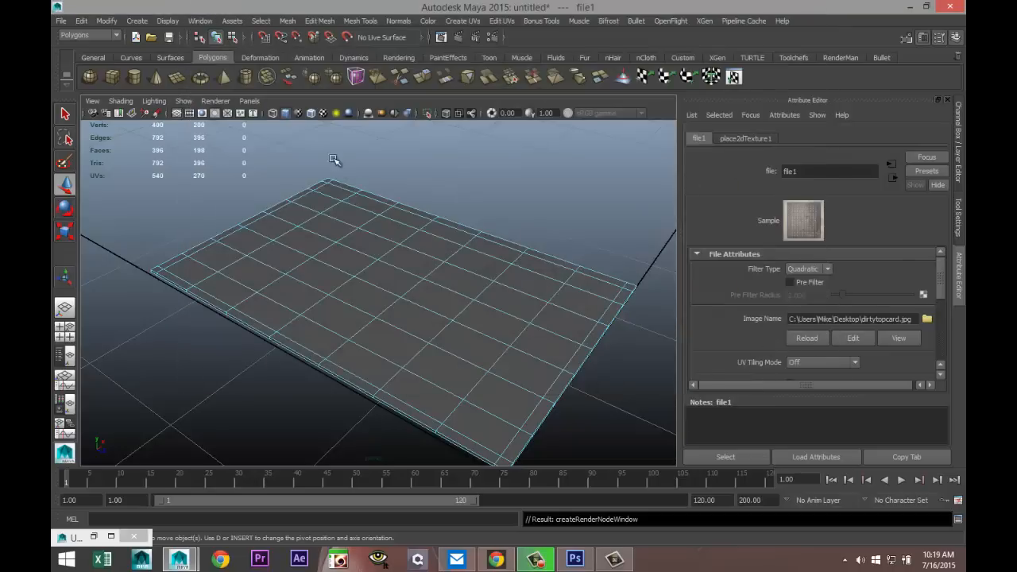
{"action": "left_click", "coordinate": [323, 113]}
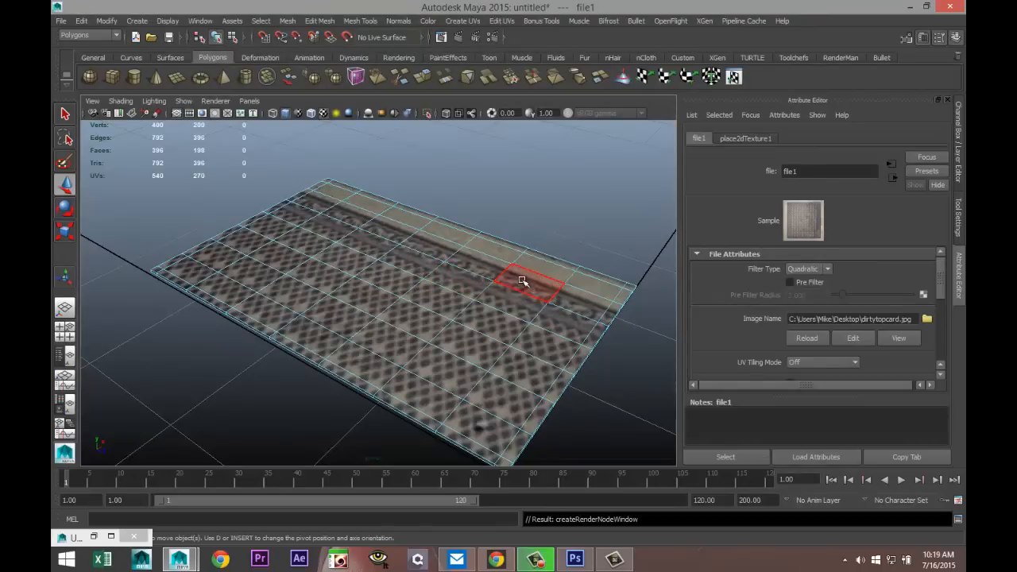
- Open the UV Texture Editor, select all of the card's UVs and show the texture image behind them
{"action": "left_click", "coordinate": [501, 21]}
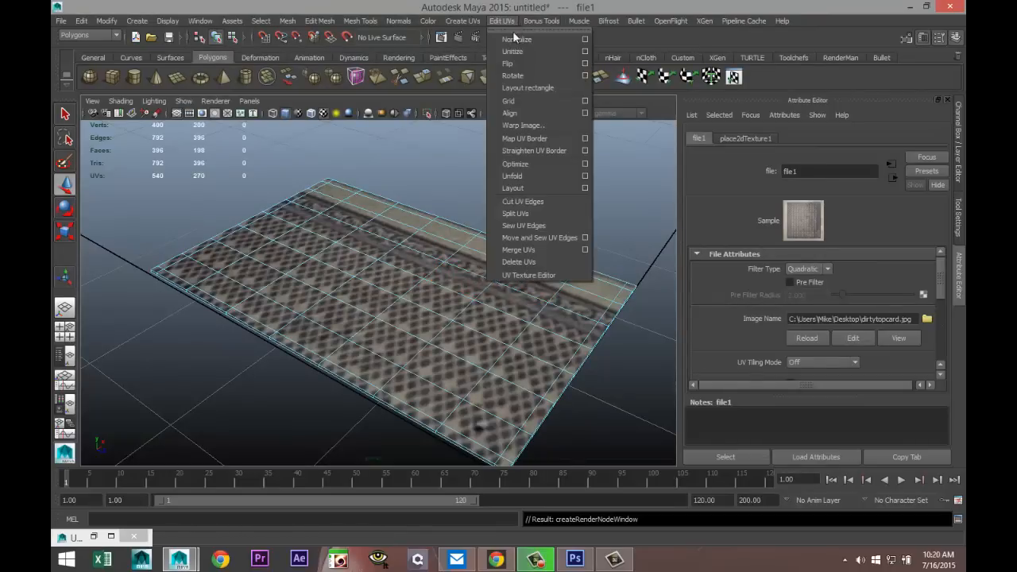
{"action": "left_click", "coordinate": [559, 278]}
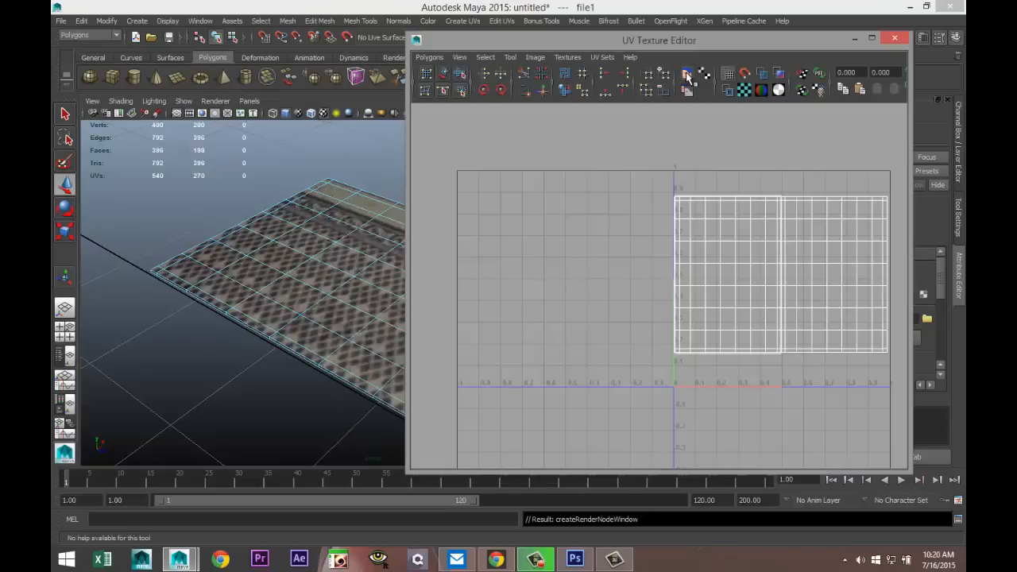
{"action": "scroll", "coordinate": [554, 248], "scroll_direction": "down", "scroll_amount": 2}
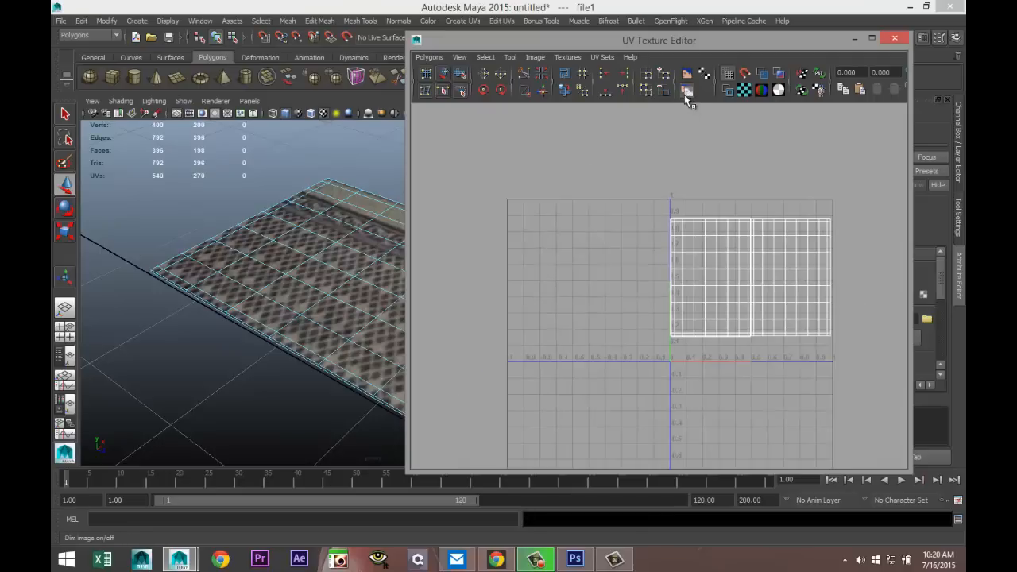
{"action": "right_click_drag", "start_coordinate": [705, 246], "coordinate": [638, 198]}
{"action": "left_click_drag", "start_coordinate": [859, 346], "coordinate": [860, 347]}
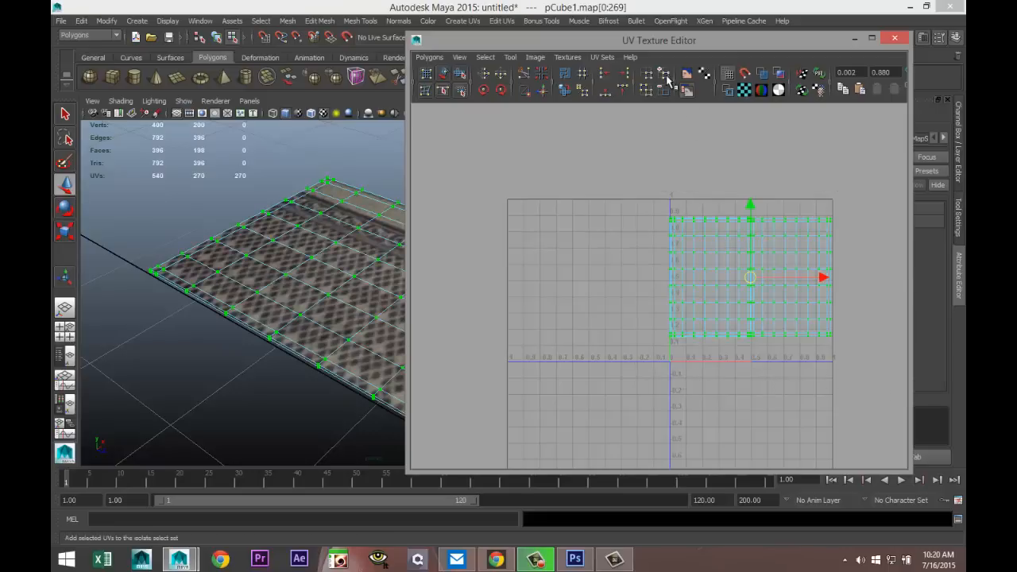
{"action": "left_click", "coordinate": [686, 73]}
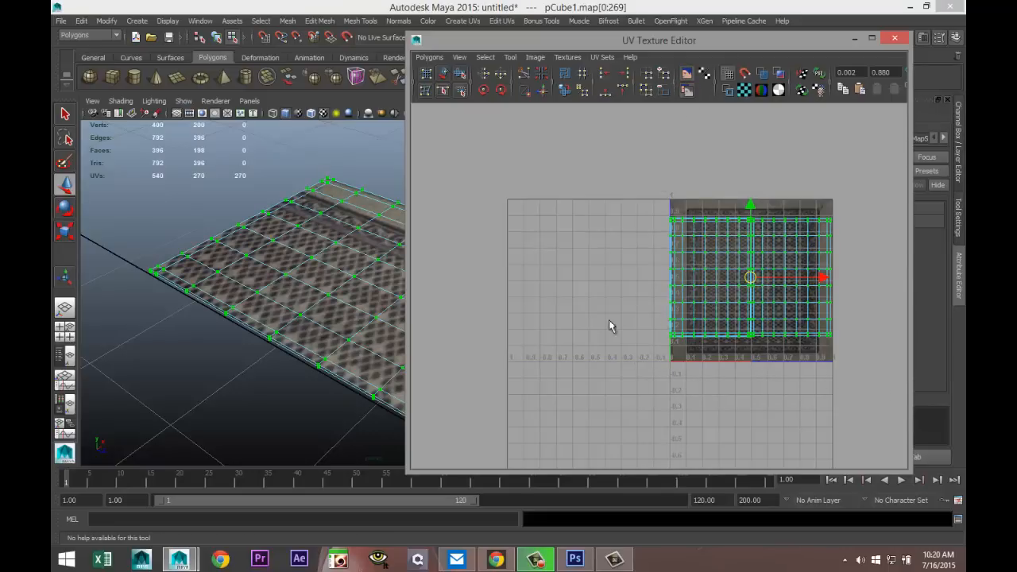
{"action": "middle_click_drag", "start_coordinate": [533, 352], "coordinate": [434, 355], "text": "alt"}
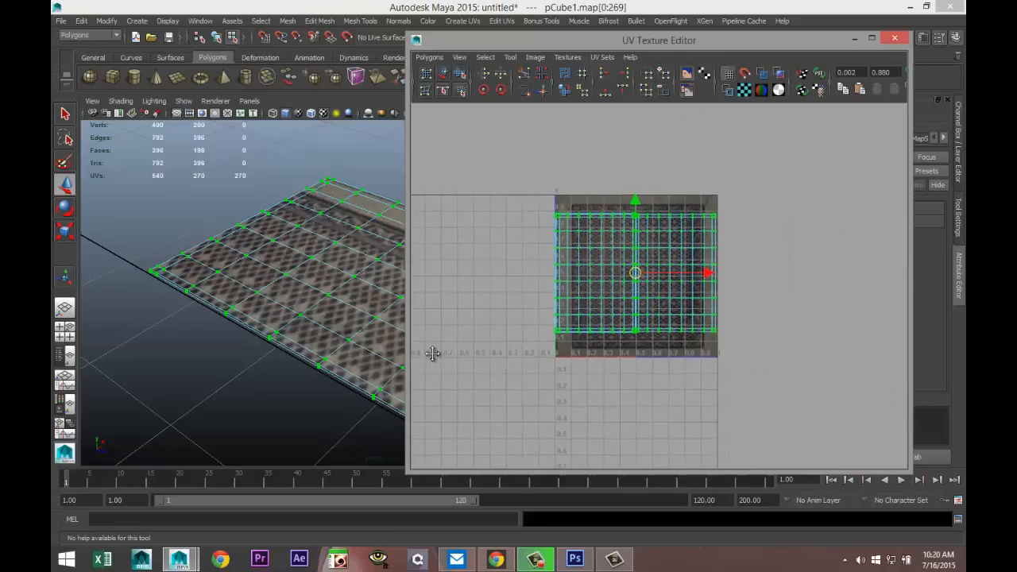
{"action": "scroll", "coordinate": [575, 394], "scroll_direction": "up", "scroll_amount": 3}
{"action": "middle_click_drag", "start_coordinate": [568, 395], "coordinate": [593, 411], "text": "alt"}
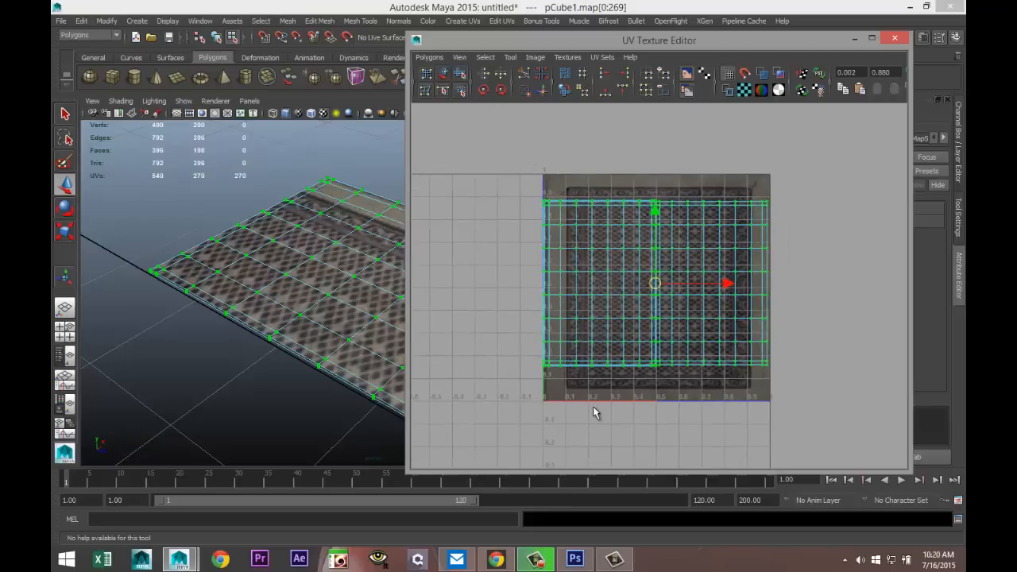
- Shift the UVs along U and scale them up uniformly until the first shell spans the texture's full height
{"action": "left_click_drag", "start_coordinate": [718, 288], "coordinate": [780, 299]}
{"action": "key", "text": "r"}
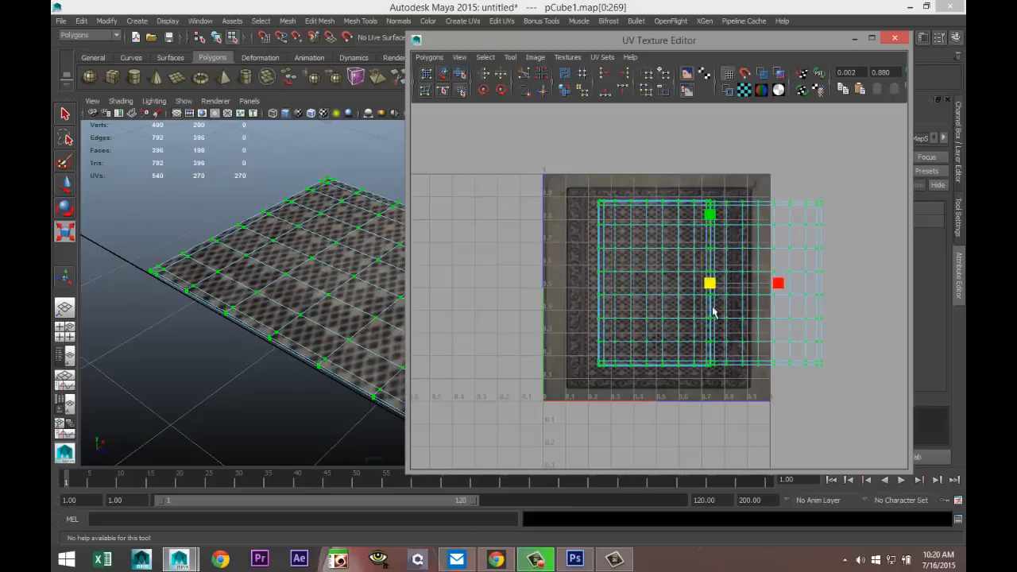
{"action": "left_click_drag", "start_coordinate": [713, 288], "coordinate": [735, 293]}
{"action": "key", "text": "w"}
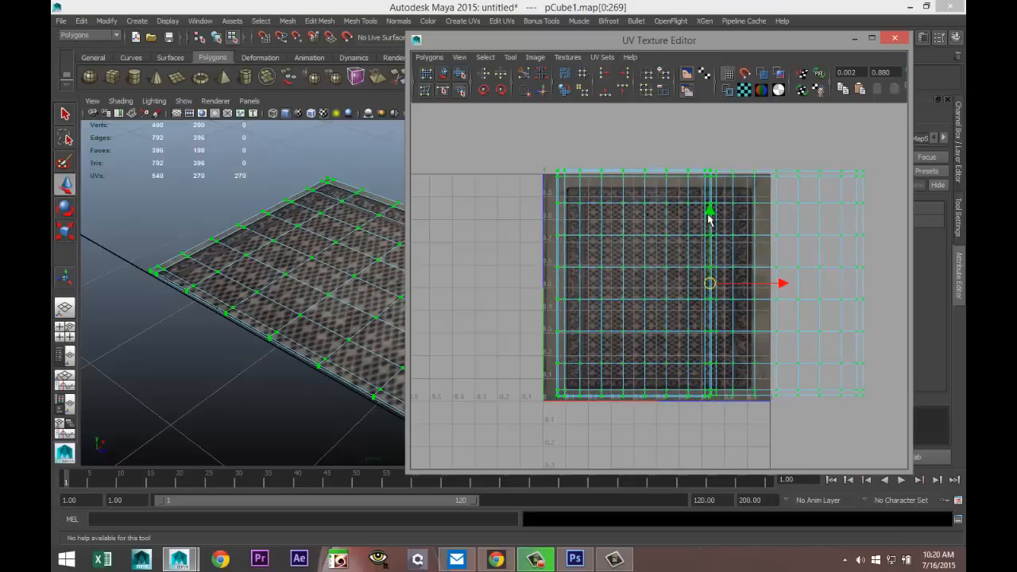
{"action": "left_click_drag", "start_coordinate": [710, 219], "coordinate": [711, 222]}
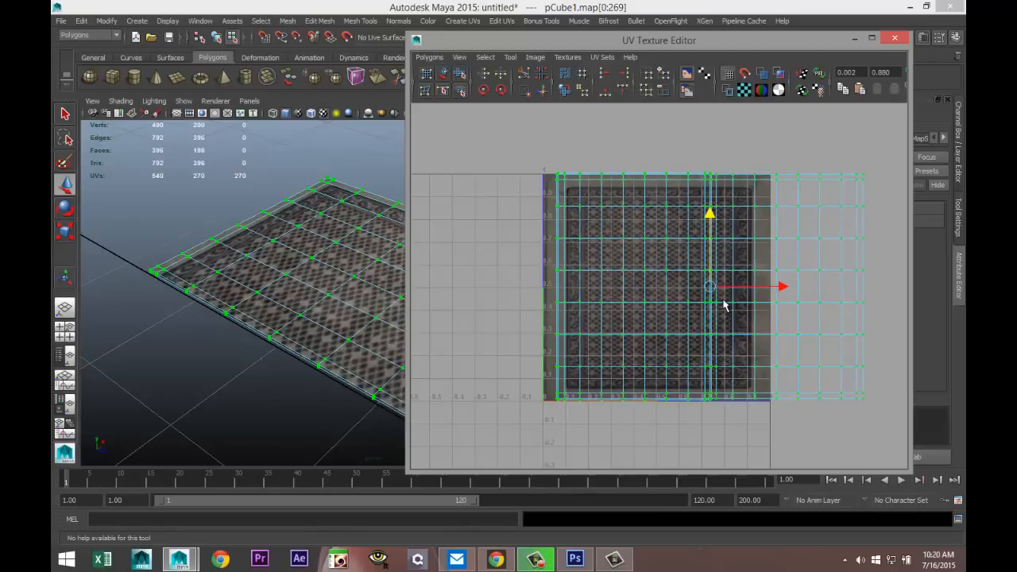
- Stretch the UVs along U and shift them so the first shell spans the full width of the texture
{"action": "key", "text": "r"}
{"action": "left_click_drag", "start_coordinate": [775, 289], "coordinate": [827, 291]}
{"action": "key", "text": "w"}
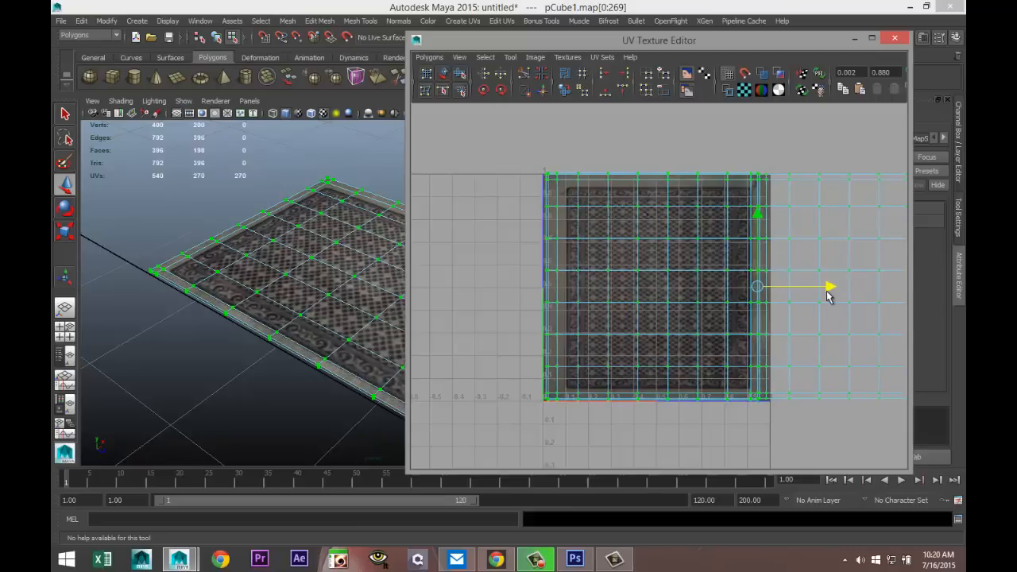
{"action": "key", "text": "r"}
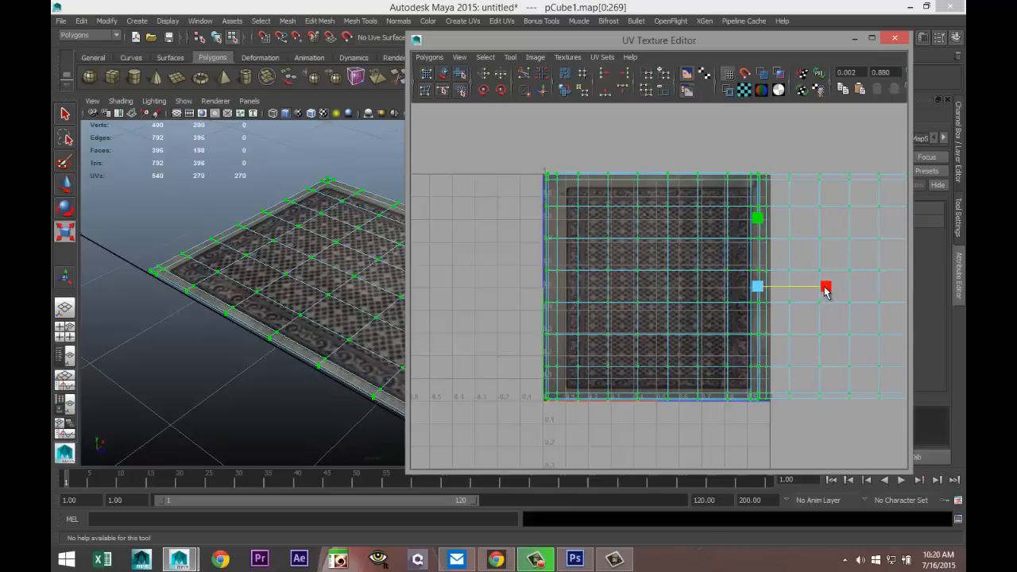
{"action": "mouse_move", "coordinate": [825, 287]}
{"action": "left_mouse_down"}
{"action": "mouse_move", "coordinate": [813, 298]}
{"action": "mouse_move", "coordinate": [829, 289]}
{"action": "left_mouse_up"}
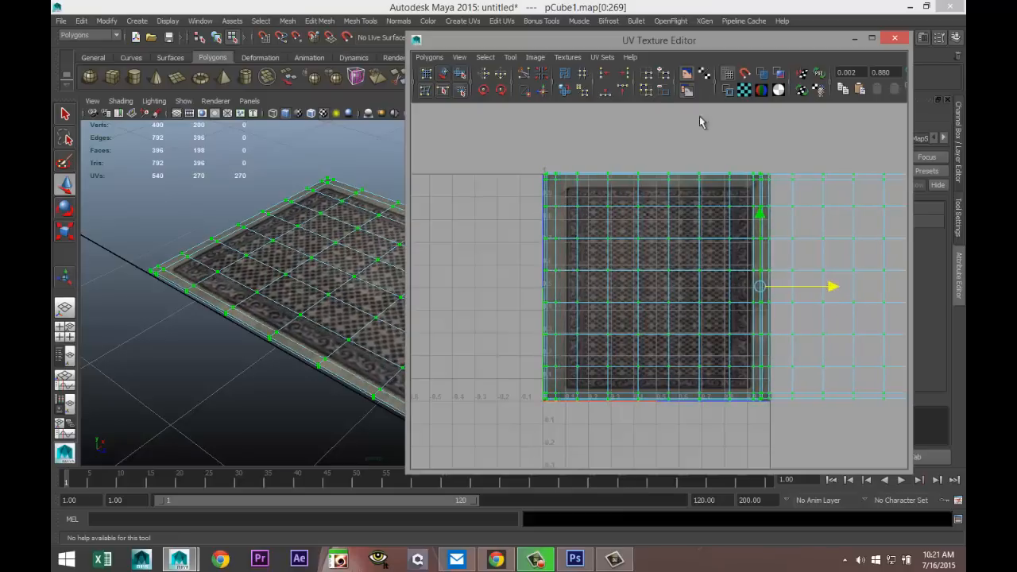
- Nudge the UVs slightly along U and V to center the card-back border on the card's top surface
{"action": "left_click_drag", "start_coordinate": [512, 42], "coordinate": [764, 228]}
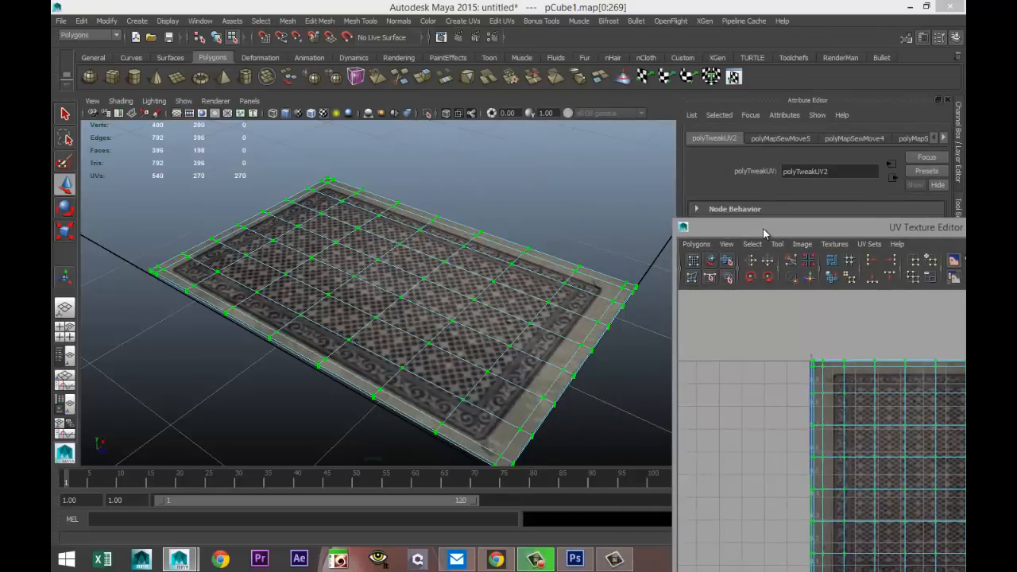
{"action": "left_click_drag", "start_coordinate": [479, 237], "coordinate": [493, 298], "text": "alt"}
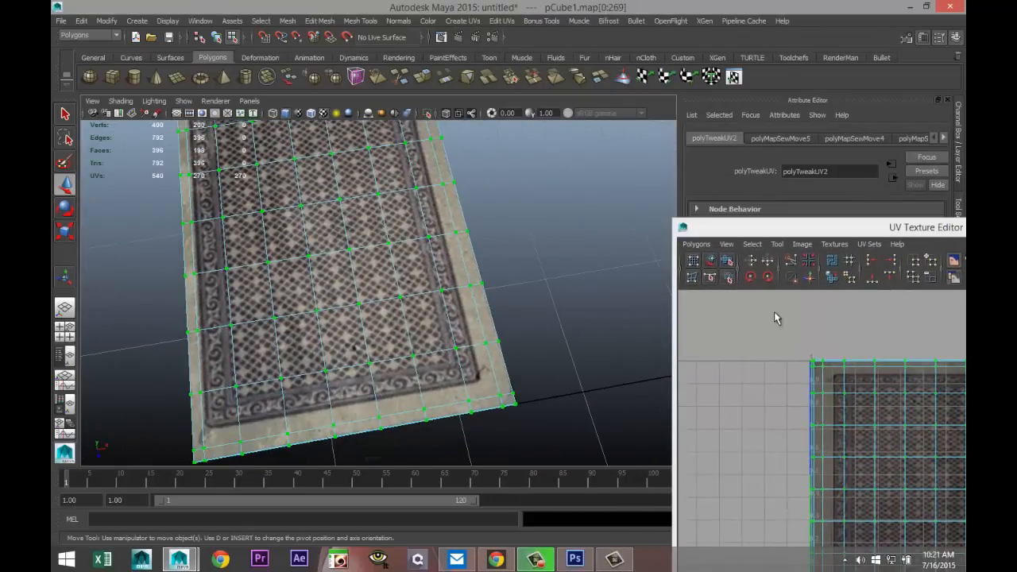
{"action": "left_click_drag", "start_coordinate": [811, 225], "coordinate": [616, 141]}
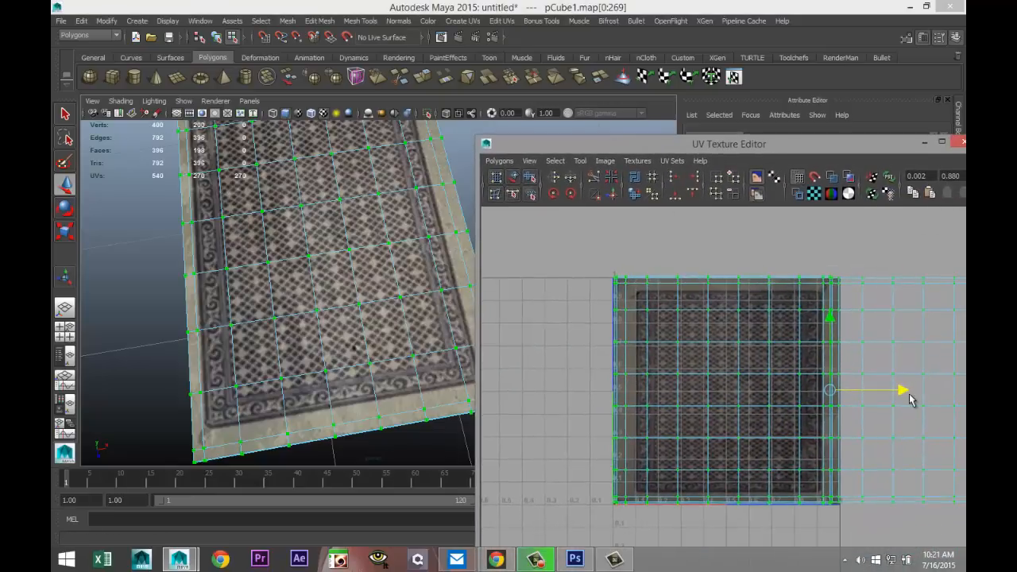
{"action": "left_click_drag", "start_coordinate": [902, 395], "coordinate": [906, 395]}
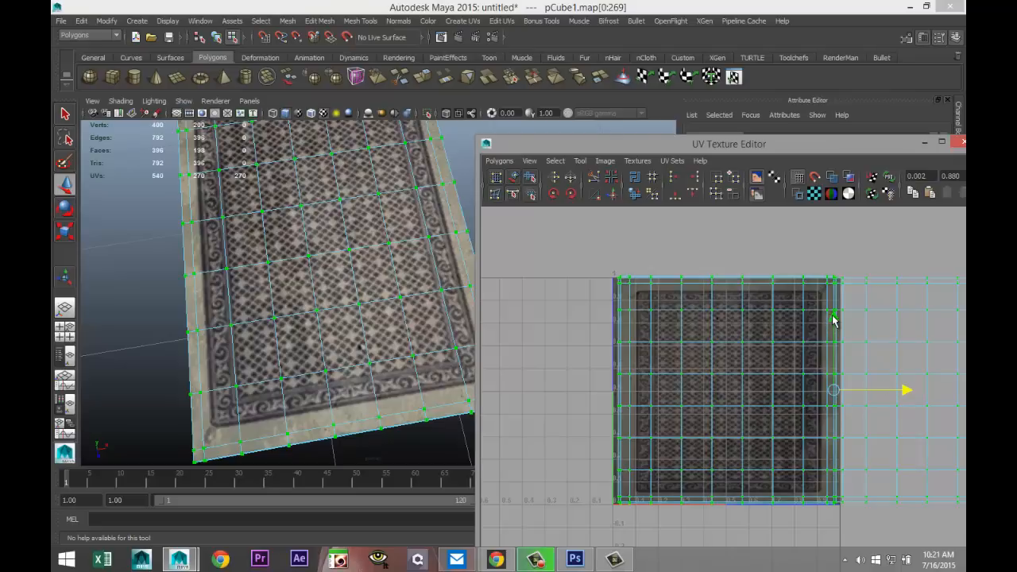
{"action": "left_click_drag", "start_coordinate": [833, 320], "coordinate": [833, 322]}
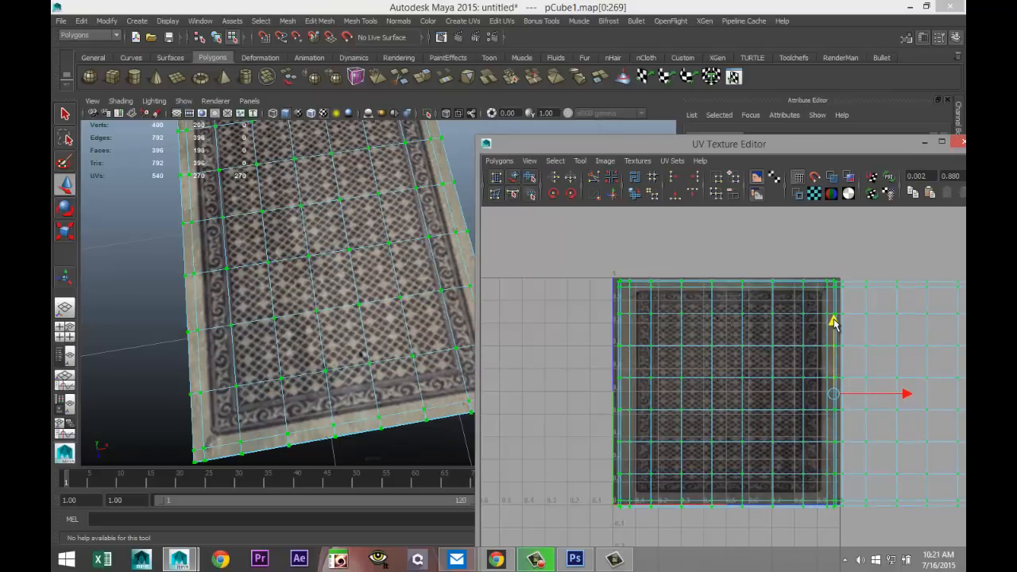
- Clear the UV selection and minimize the UV Texture Editor to reveal the whole textured card
{"action": "right_click_drag", "start_coordinate": [391, 352], "coordinate": [285, 356], "text": "alt"}
{"action": "left_click_drag", "start_coordinate": [199, 323], "coordinate": [238, 311], "text": "alt"}
{"action": "left_click", "coordinate": [211, 356]}
{"action": "left_click", "coordinate": [924, 143]}
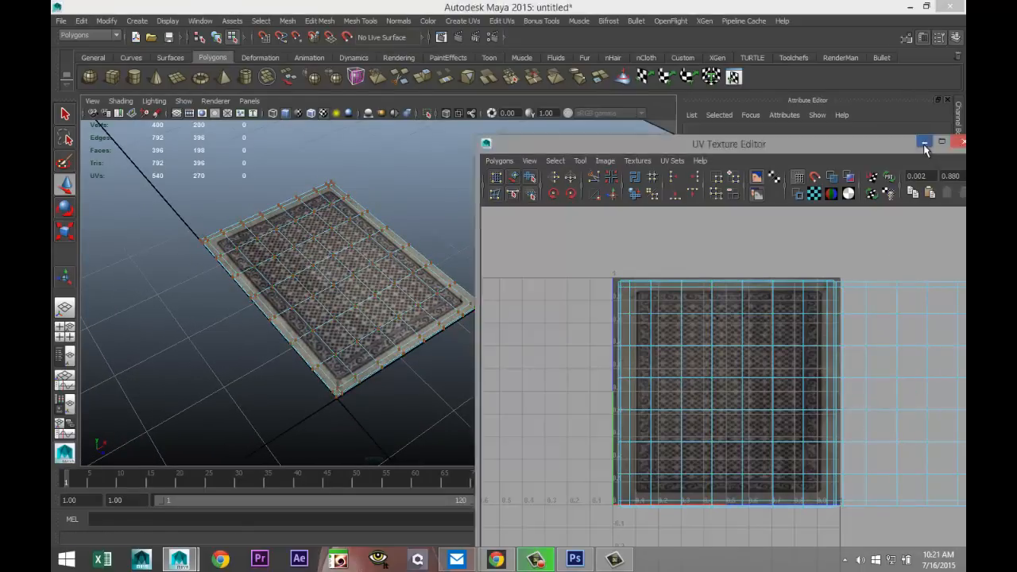
{"action": "scroll", "coordinate": [427, 370], "scroll_direction": "up", "scroll_amount": 5}
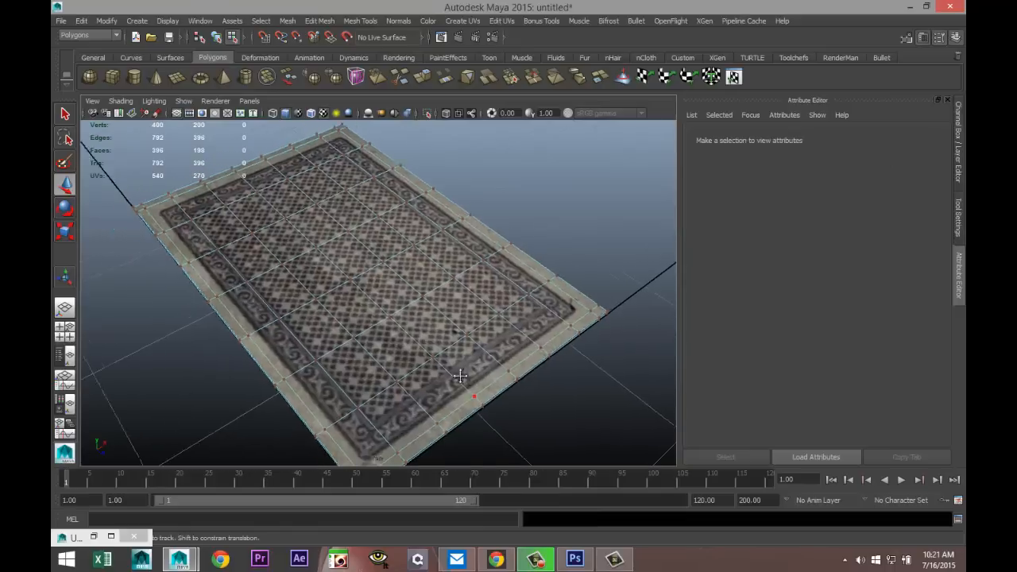
- Return to object mode, turn on smooth mesh preview for the card and deselect it to check its rounded corner
{"action": "right_click_drag", "start_coordinate": [419, 256], "coordinate": [475, 242]}
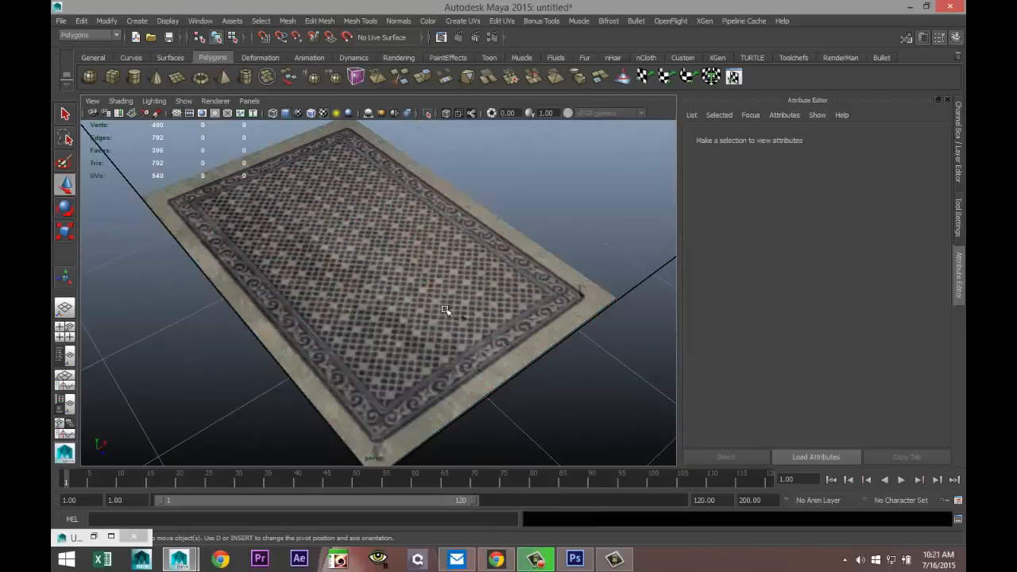
{"action": "left_click", "coordinate": [477, 373]}
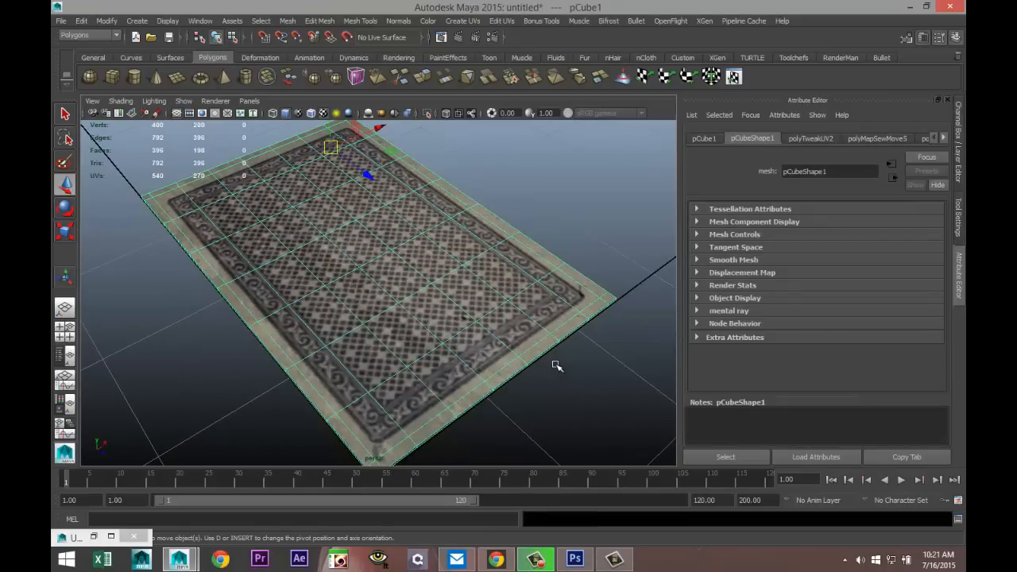
{"action": "key", "text": "3"}
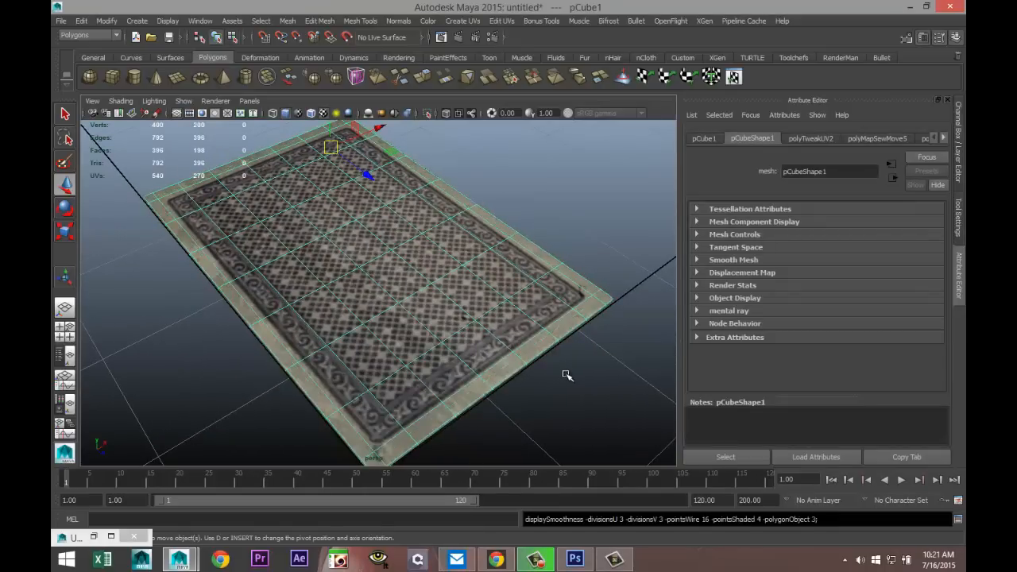
{"action": "left_click", "coordinate": [577, 378]}
{"action": "scroll", "coordinate": [563, 383], "scroll_direction": "up", "scroll_amount": 2}
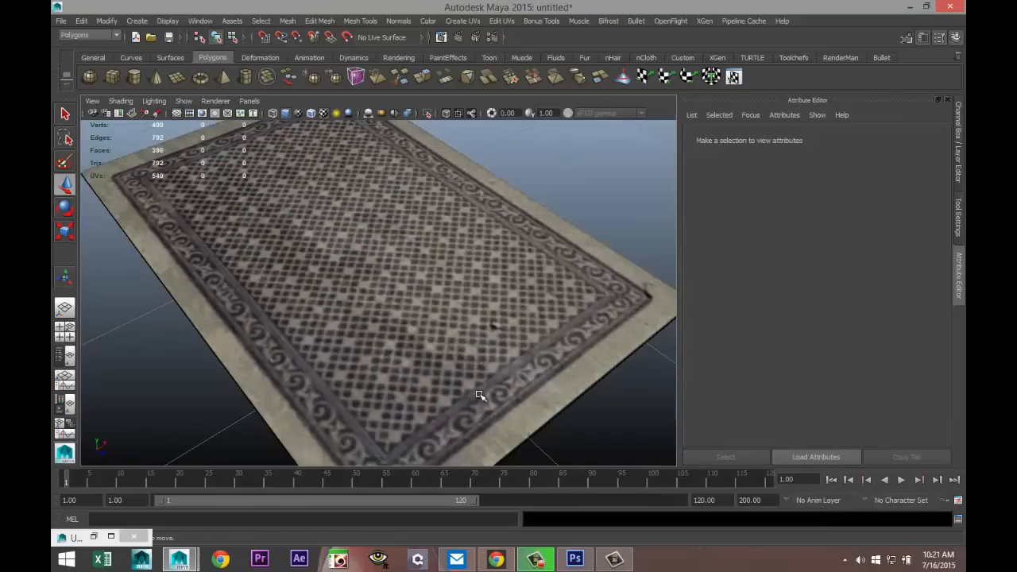
{"action": "scroll", "coordinate": [487, 358], "scroll_direction": "up", "scroll_amount": 5}
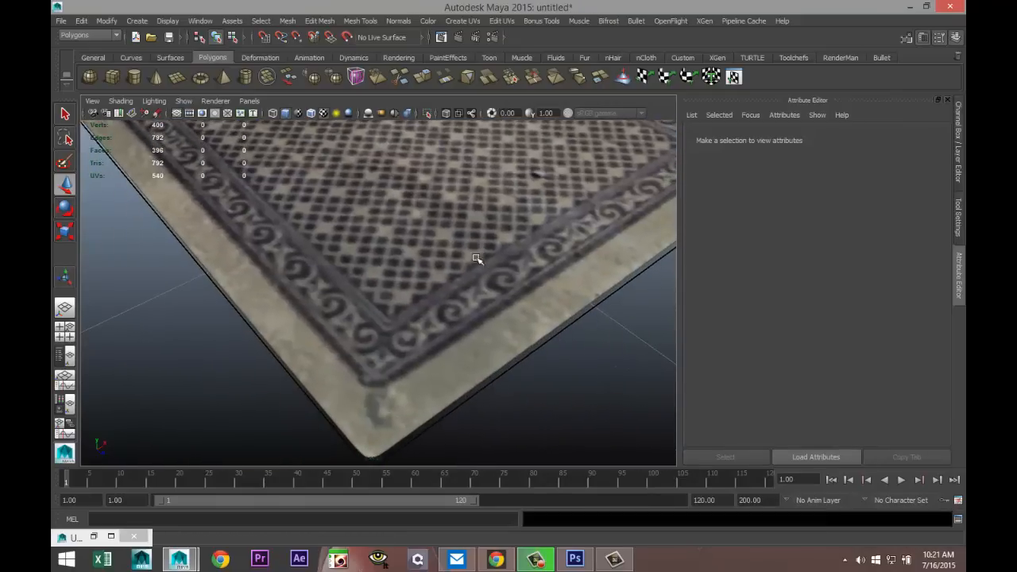
- Switch to the Animation command set and add a nonlinear Bend deformer to the textured card
{"action": "left_click_drag", "start_coordinate": [483, 317], "coordinate": [386, 314], "text": "alt"}
{"action": "scroll", "coordinate": [394, 316], "scroll_direction": "down", "scroll_amount": 5}
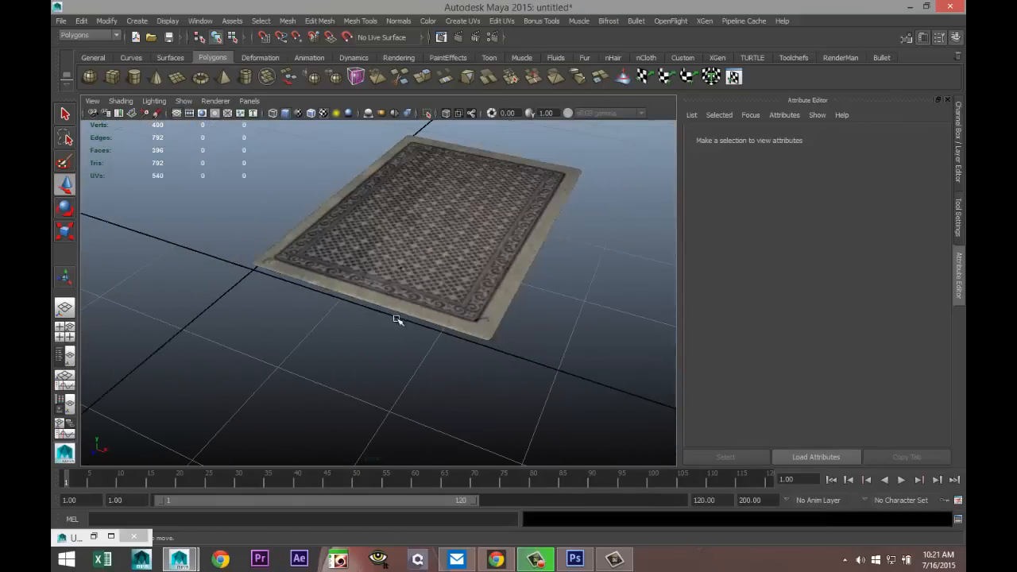
{"action": "left_click_drag", "start_coordinate": [525, 363], "coordinate": [568, 371], "text": "alt"}
{"action": "middle_click_drag", "start_coordinate": [520, 363], "coordinate": [517, 417], "text": "alt"}
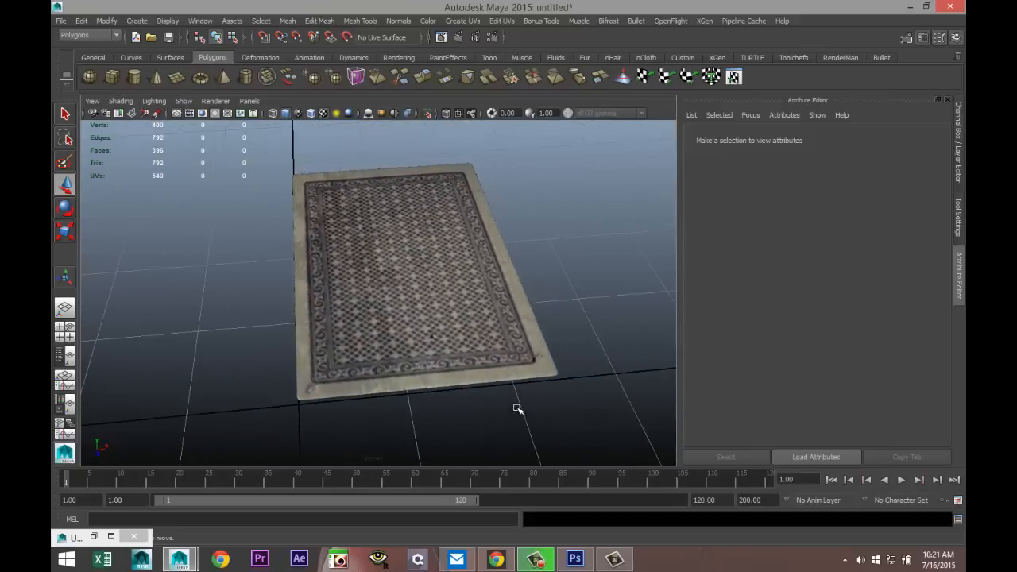
{"action": "scroll", "coordinate": [518, 410], "scroll_direction": "up", "scroll_amount": 3}
{"action": "scroll", "coordinate": [504, 403], "scroll_direction": "up", "scroll_amount": 2}
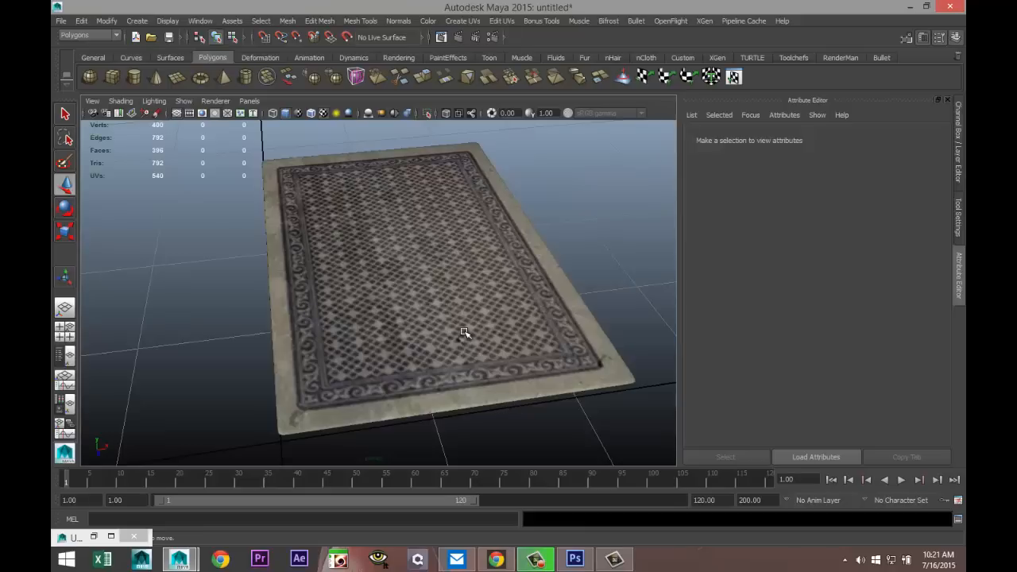
{"action": "left_click", "coordinate": [465, 333]}
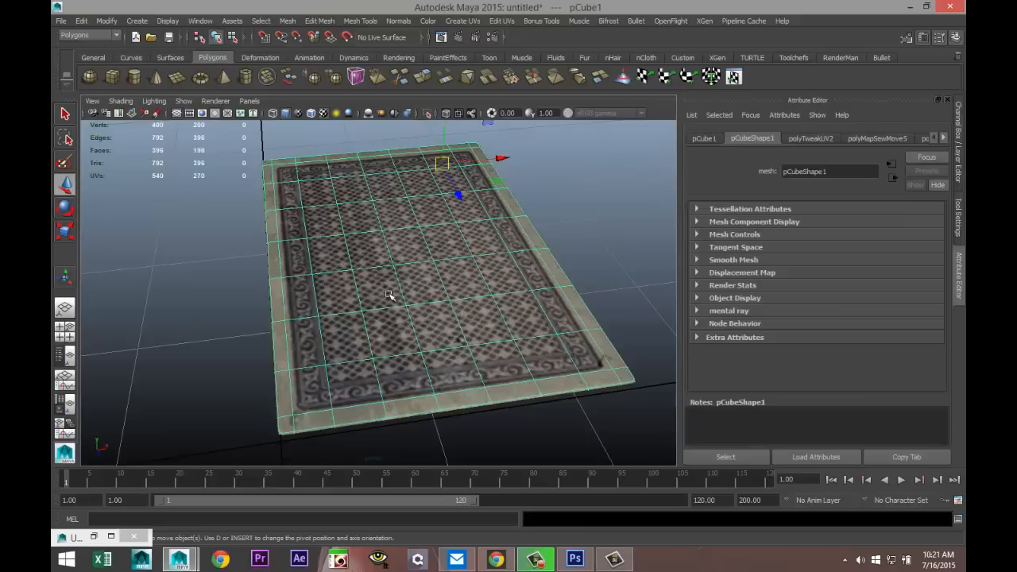
{"action": "left_click", "coordinate": [87, 36]}
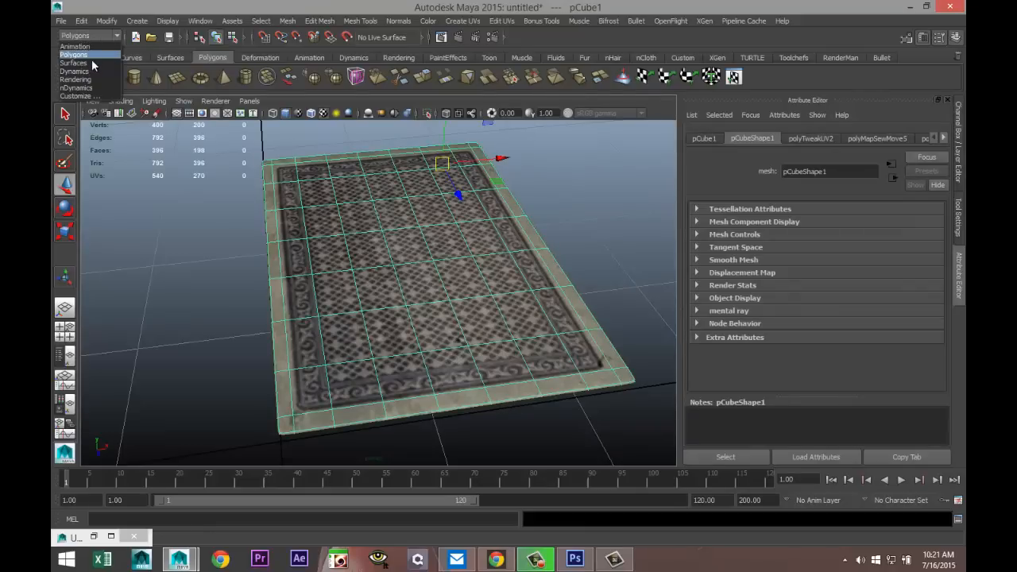
{"action": "left_click", "coordinate": [89, 47]}
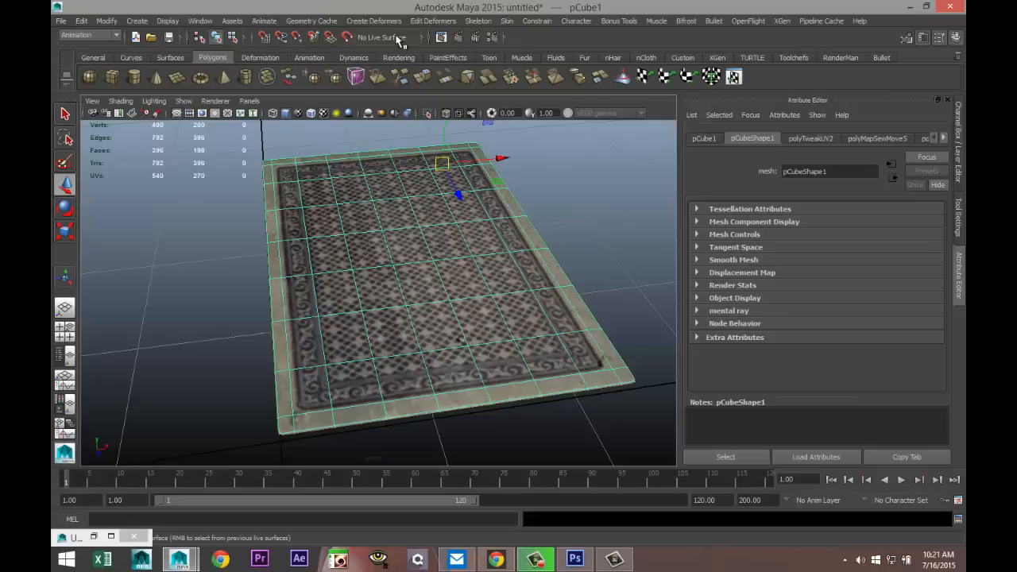
{"action": "left_click", "coordinate": [374, 21]}
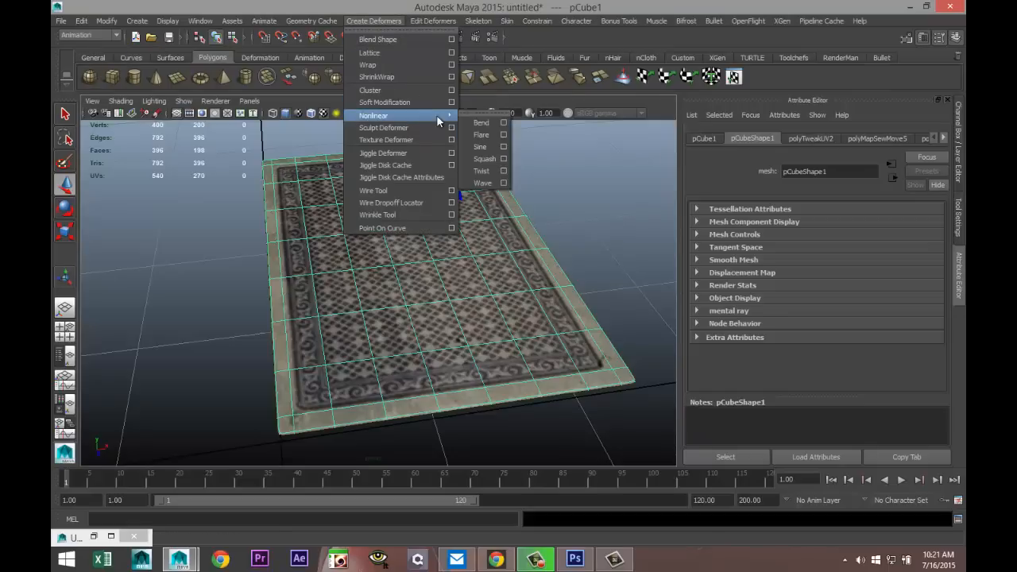
{"action": "left_click", "coordinate": [480, 121]}
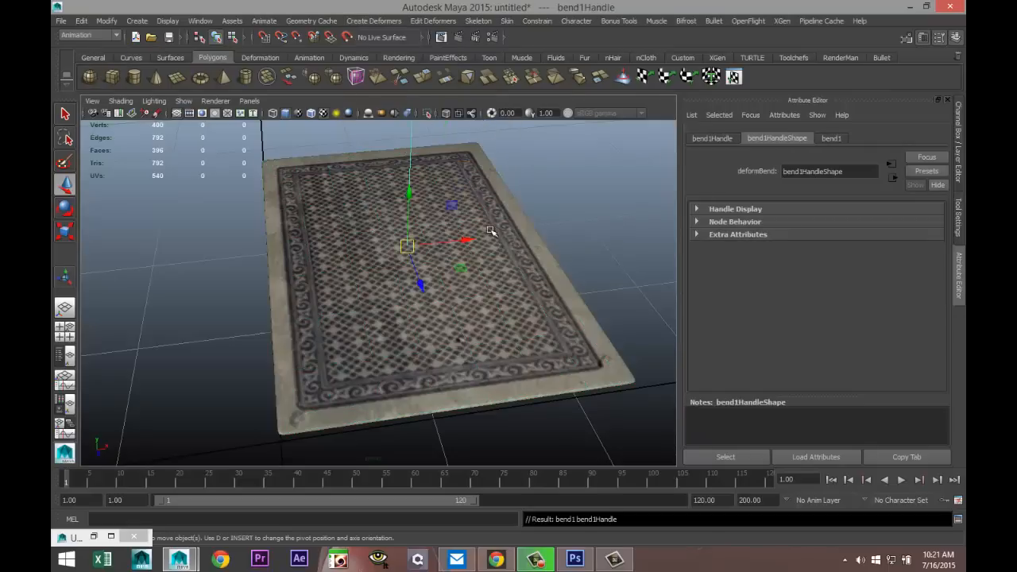
{"action": "scroll", "coordinate": [509, 334], "scroll_direction": "down", "scroll_amount": 3}
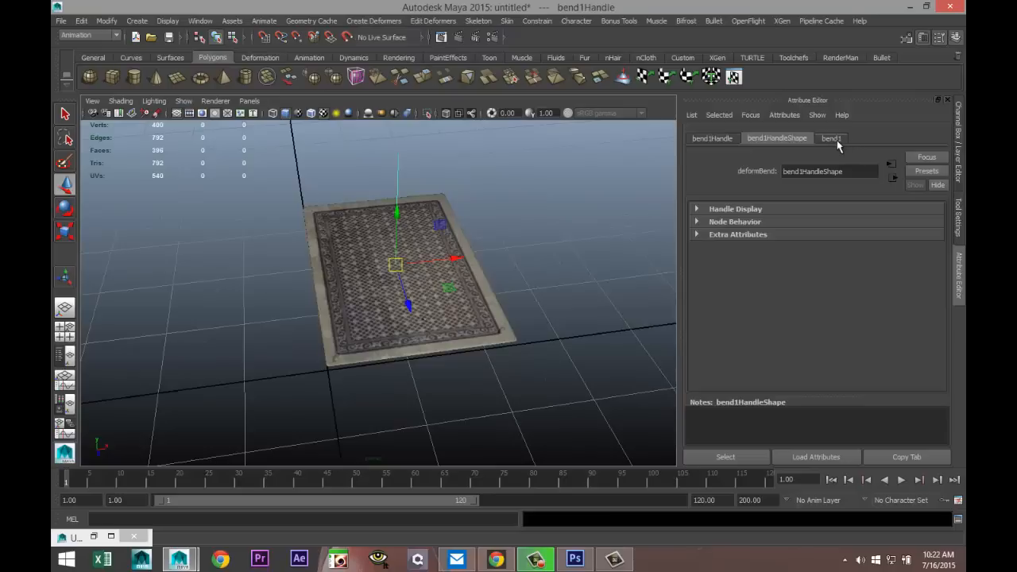
- Try adjusting the curvature of the rug's bend deformer, and undo the change
{"action": "left_click", "coordinate": [833, 140]}
{"action": "mouse_move", "coordinate": [885, 223]}
{"action": "left_mouse_down"}
{"action": "mouse_move", "coordinate": [872, 223]}
{"action": "mouse_move", "coordinate": [902, 226]}
{"action": "mouse_move", "coordinate": [884, 224]}
{"action": "left_mouse_up"}
{"action": "key", "text": "ctrl+z"}
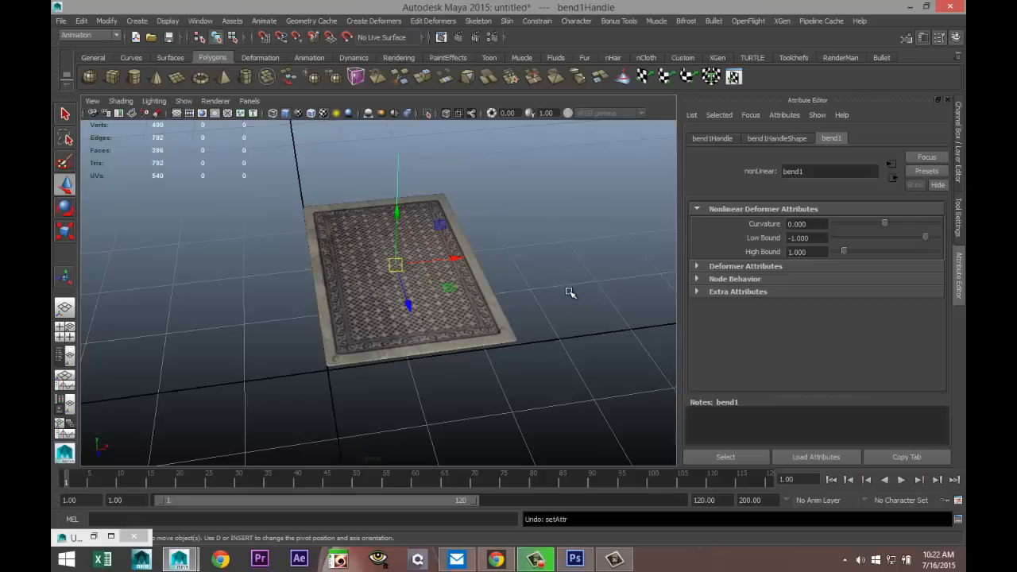
- Rotate the bend handle to 90 degrees in X and Z, and set its Rotate Y to 0
{"action": "key", "text": "e"}
{"action": "left_click_drag", "start_coordinate": [522, 342], "coordinate": [525, 316], "text": "alt"}
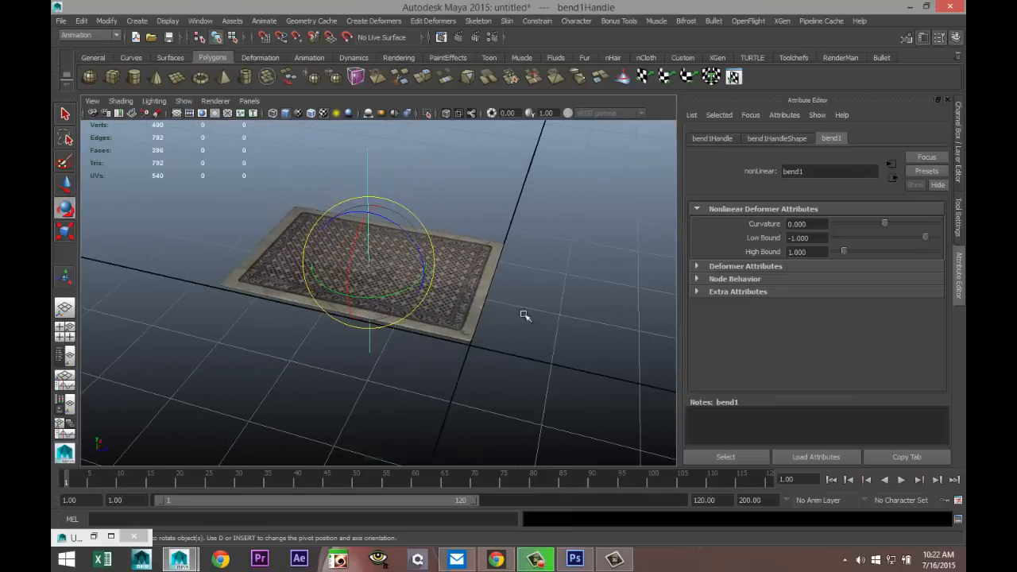
{"action": "left_click_drag", "start_coordinate": [390, 220], "coordinate": [425, 280]}
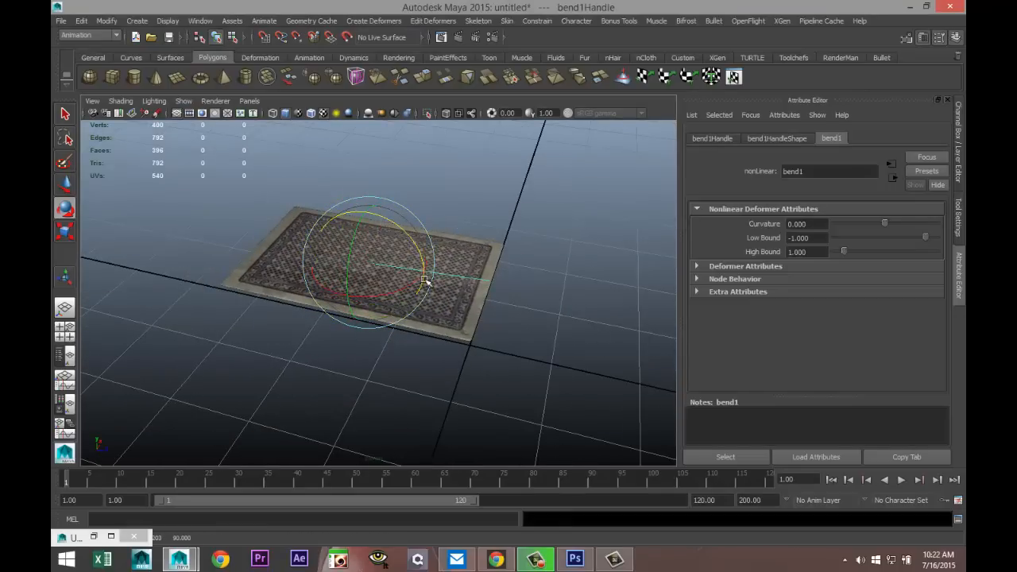
{"action": "left_click", "coordinate": [768, 139]}
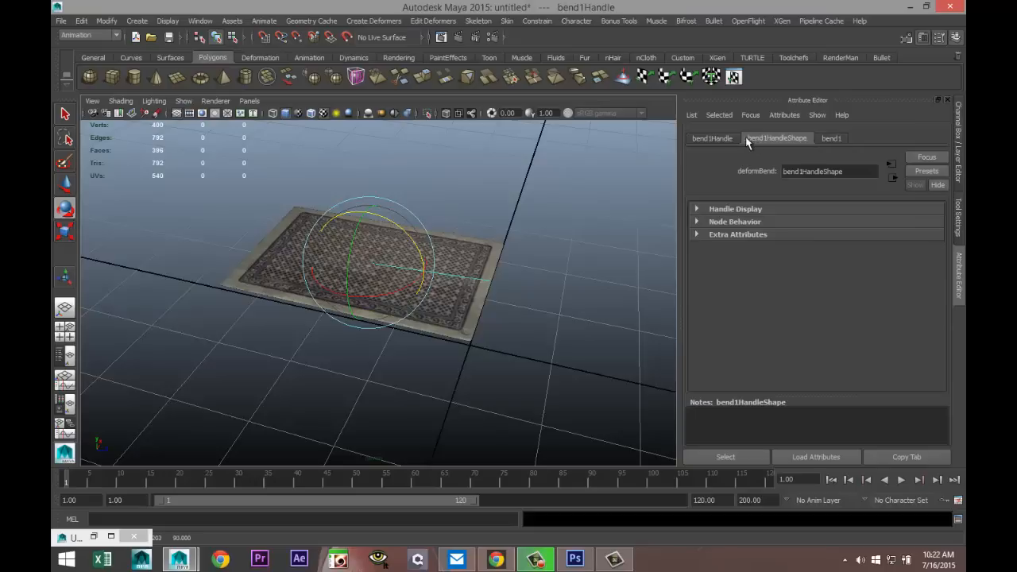
{"action": "left_click", "coordinate": [722, 140]}
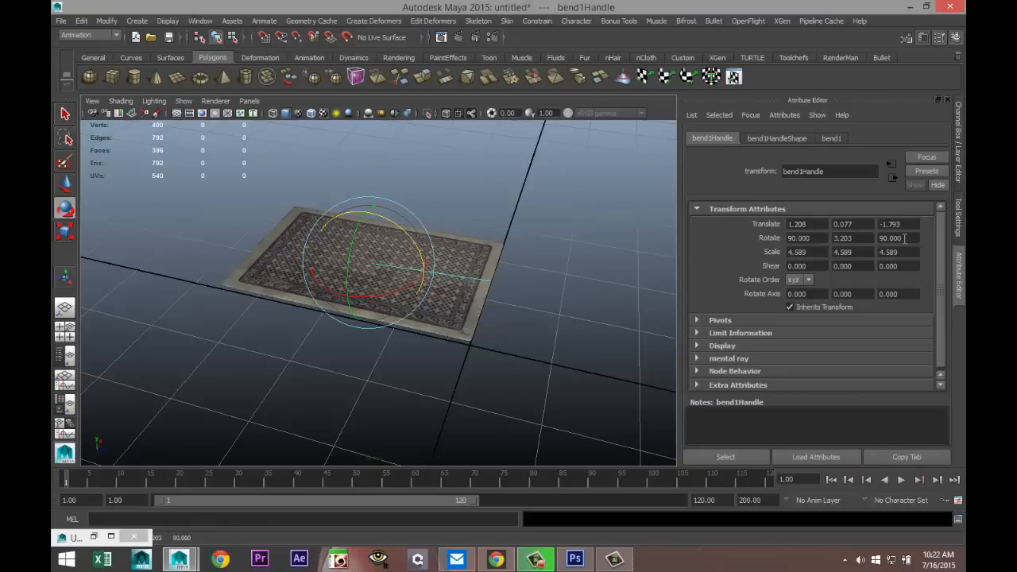
{"action": "left_click", "coordinate": [862, 240]}
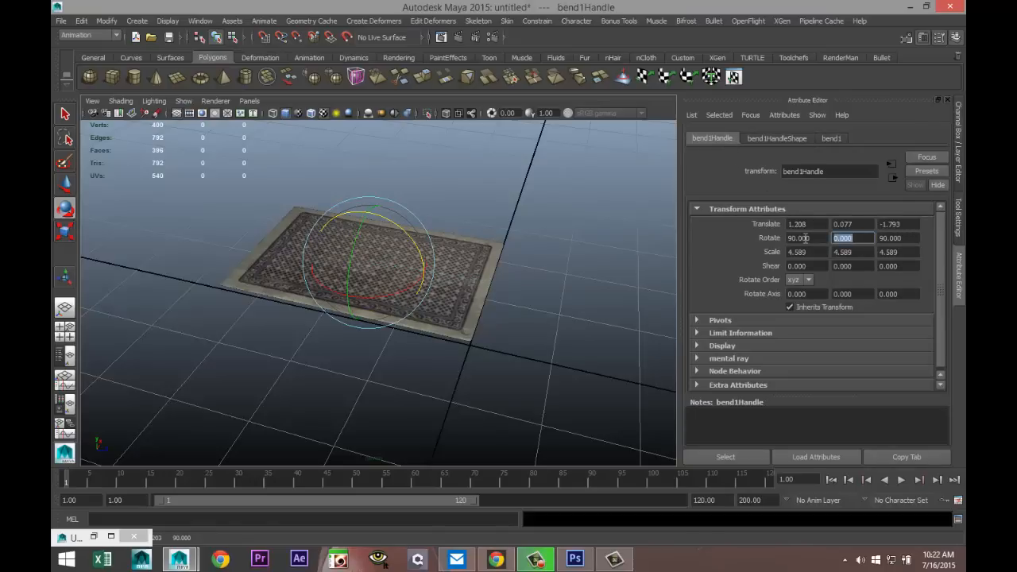
- Try a bend curvature of about -21.242 on the rug, and undo it
{"action": "left_click", "coordinate": [833, 139]}
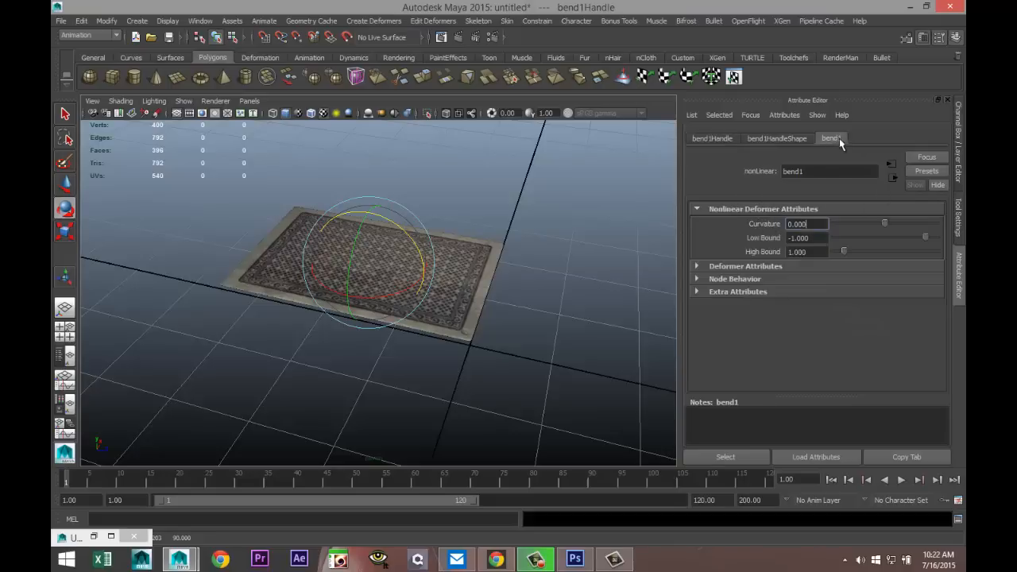
{"action": "left_click_drag", "start_coordinate": [884, 226], "coordinate": [878, 227]}
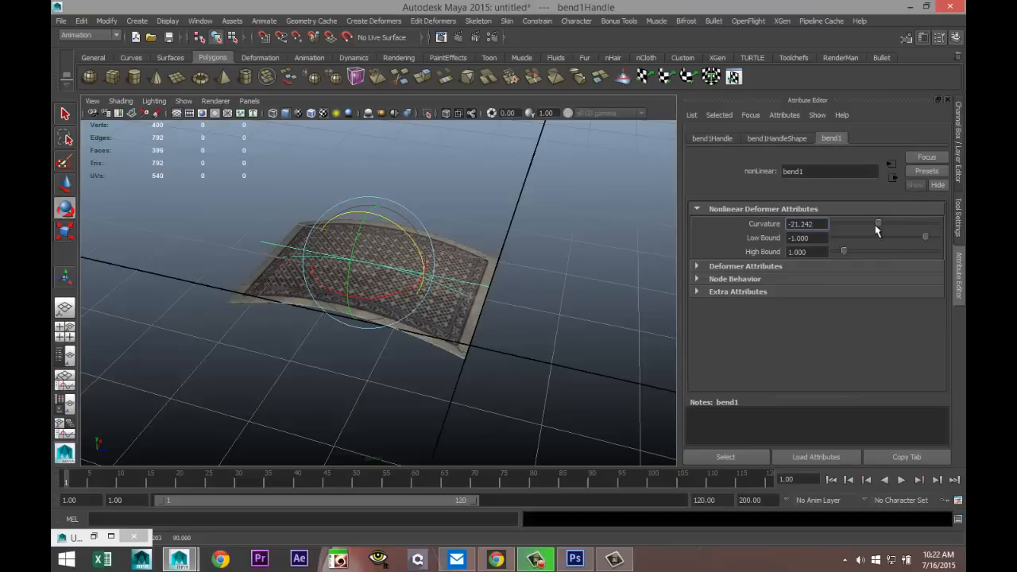
{"action": "left_click", "coordinate": [559, 334]}
{"action": "key", "text": "ctrl+z"}
{"action": "key", "text": "ctrl+z"}
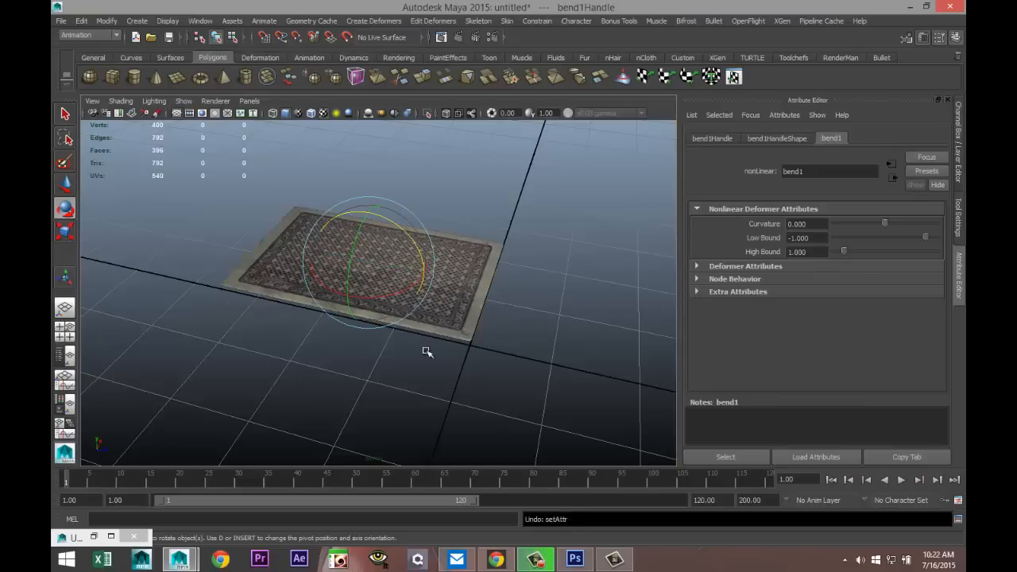
- Rotate the bend handle about its Z axis and set Rotate Z to exactly 180
{"action": "left_click_drag", "start_coordinate": [352, 247], "coordinate": [493, 282]}
{"action": "left_click", "coordinate": [713, 139]}
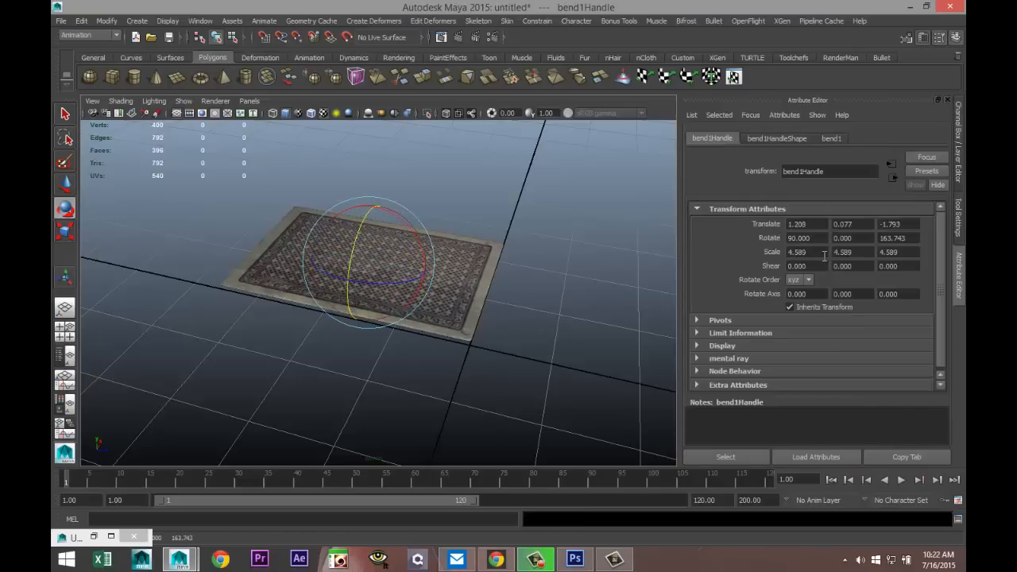
{"action": "double_click", "coordinate": [911, 237]}
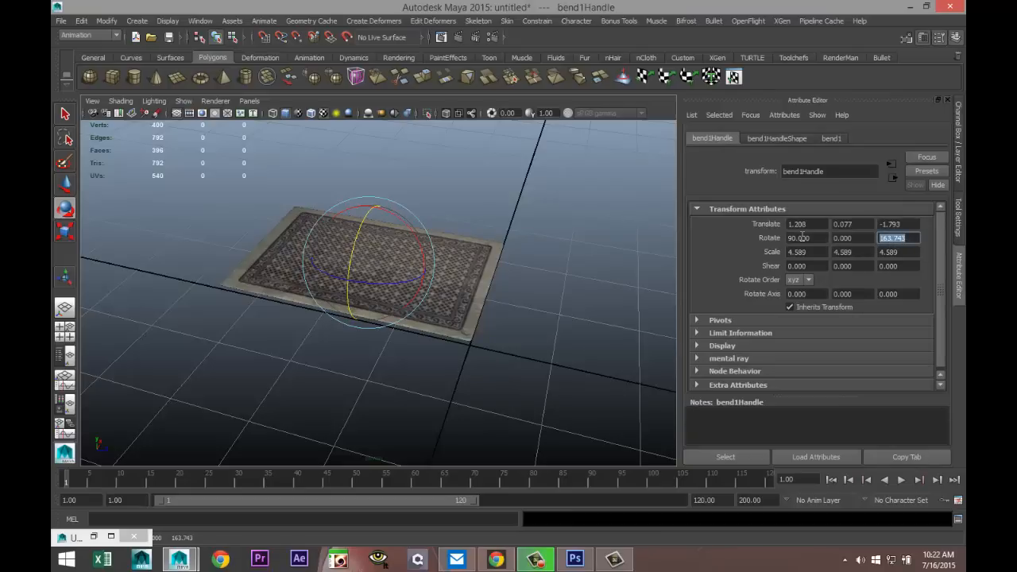
{"action": "type", "text": "180"}
{"action": "key", "text": "Return"}
- Try bending the rug with the handle rotated 180 degrees in Z, and undo the curvature change
{"action": "left_click", "coordinate": [833, 139]}
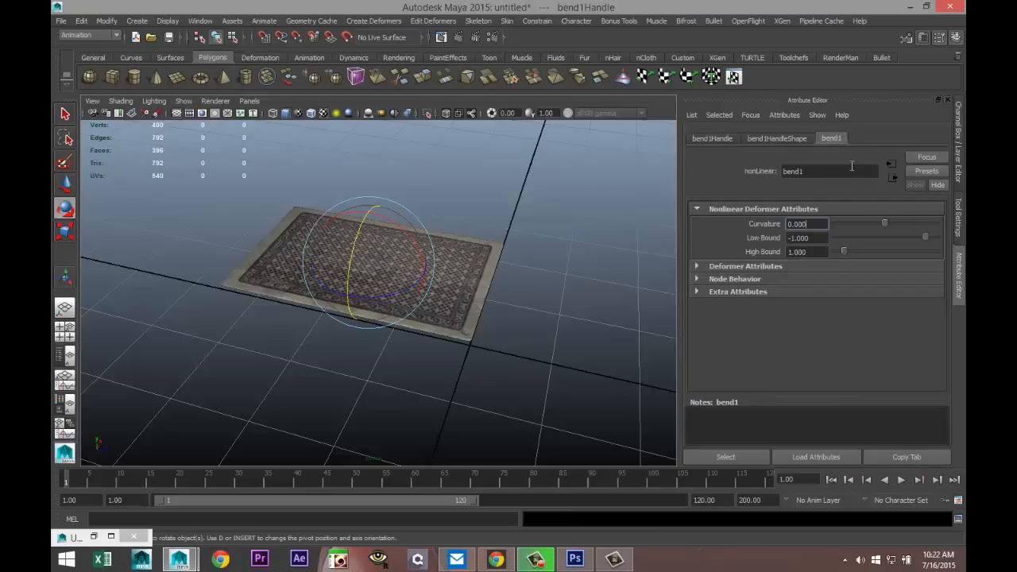
{"action": "left_click_drag", "start_coordinate": [892, 224], "coordinate": [880, 222]}
{"action": "left_click", "coordinate": [406, 371]}
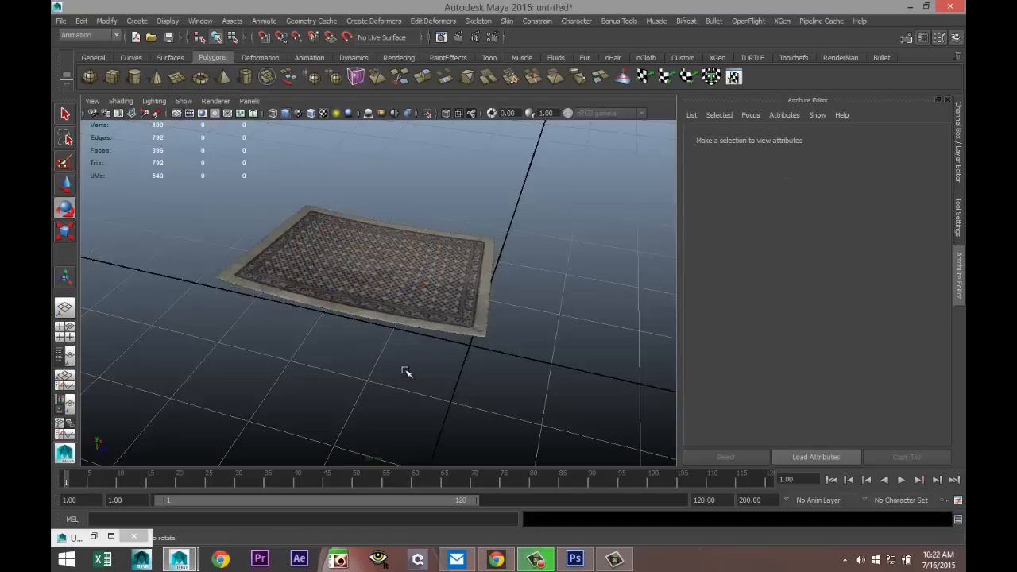
{"action": "key", "text": "ctrl+z"}
{"action": "key", "text": "ctrl+z"}
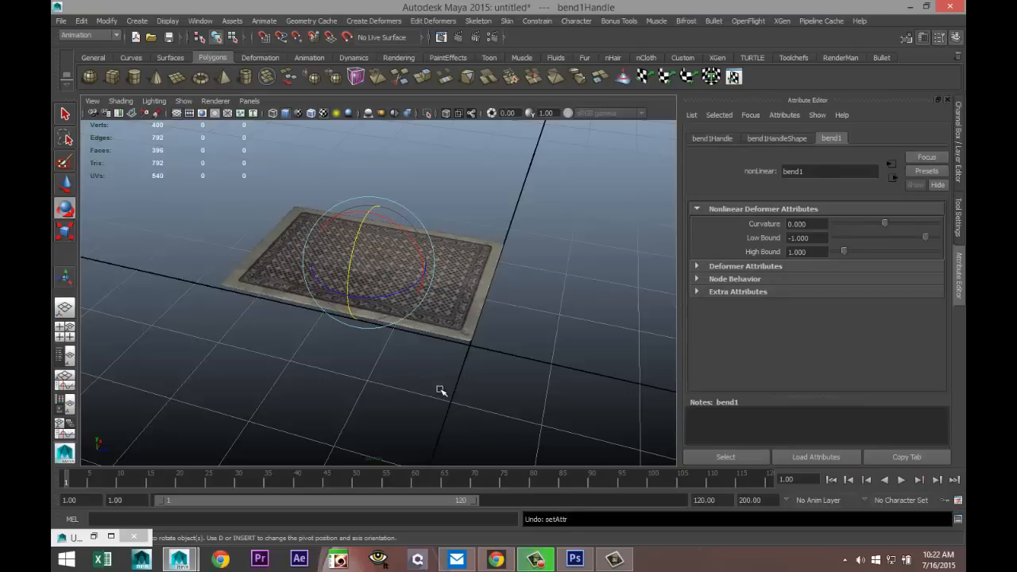
- Rotate the bend handle further about its Z axis and set Rotate Z to exactly 270
{"action": "left_click_drag", "start_coordinate": [482, 397], "coordinate": [400, 390], "text": "alt"}
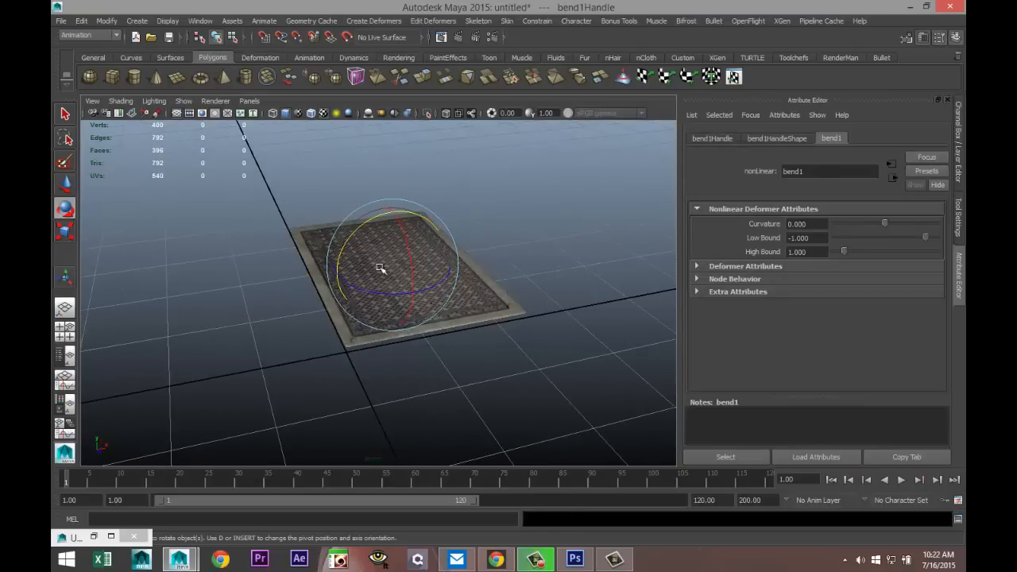
{"action": "left_click", "coordinate": [720, 140]}
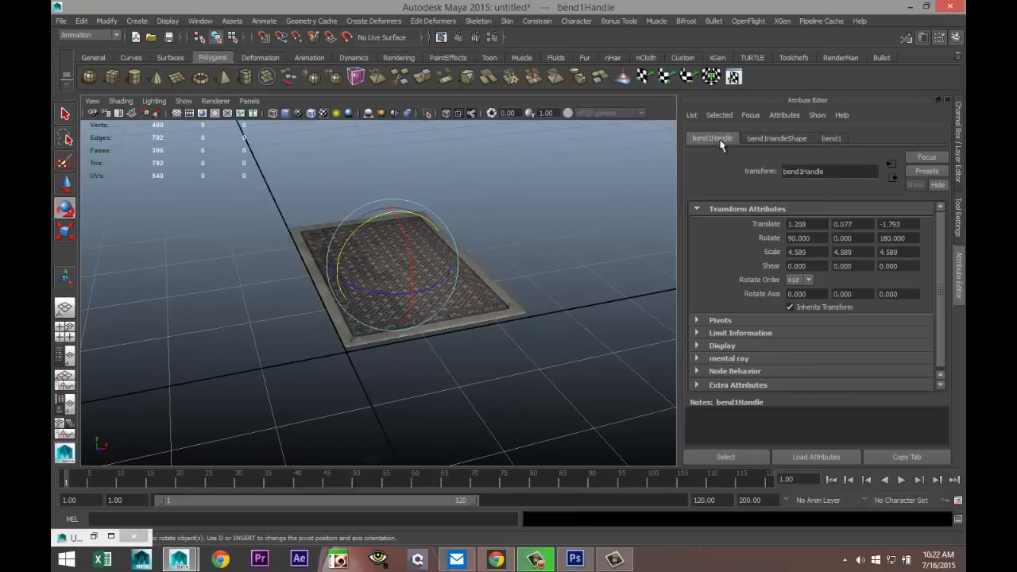
{"action": "left_click_drag", "start_coordinate": [357, 227], "coordinate": [362, 312]}
{"action": "double_click", "coordinate": [915, 238]}
{"action": "type", "text": "270"}
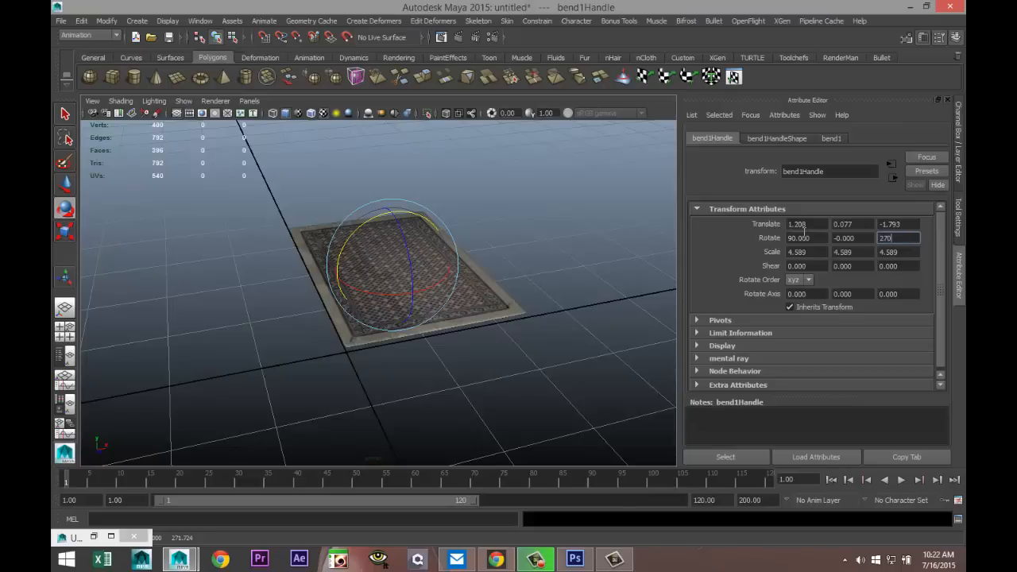
{"action": "key", "text": "Return"}
- Apply a bend curvature of about 1.118 to the rug and try about 19.006 in the front view
{"action": "left_click", "coordinate": [832, 139]}
{"action": "mouse_move", "coordinate": [883, 227]}
{"action": "left_mouse_down"}
{"action": "mouse_move", "coordinate": [906, 227]}
{"action": "mouse_move", "coordinate": [887, 228]}
{"action": "left_mouse_up"}
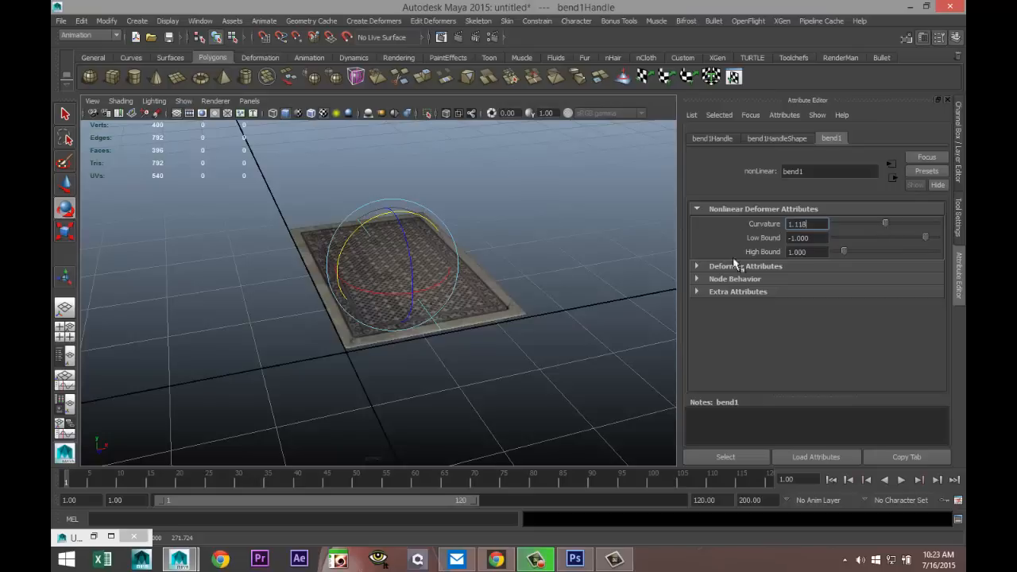
{"action": "left_click_drag", "start_coordinate": [432, 329], "coordinate": [496, 313], "text": "alt"}
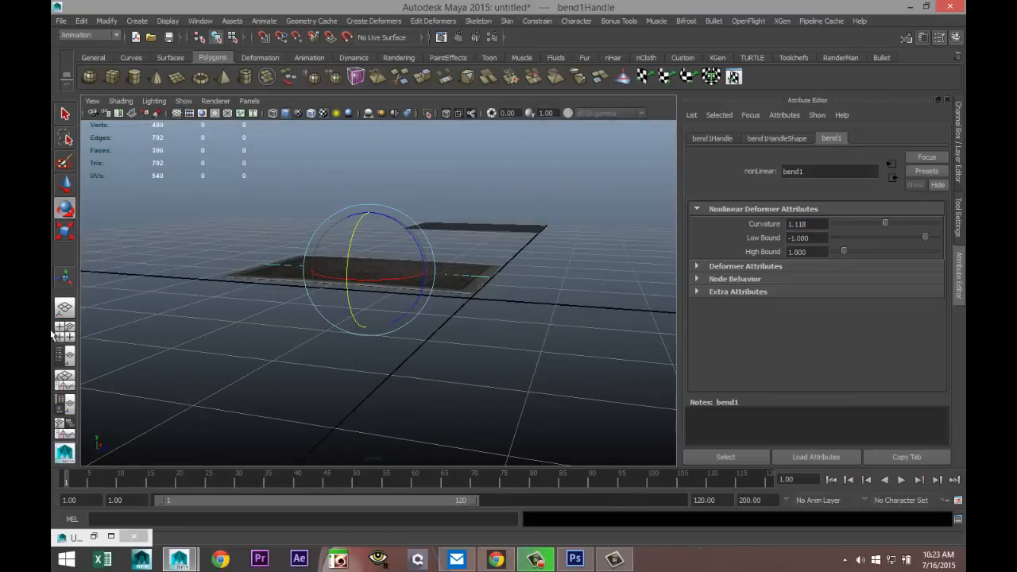
{"action": "left_click", "coordinate": [65, 331]}
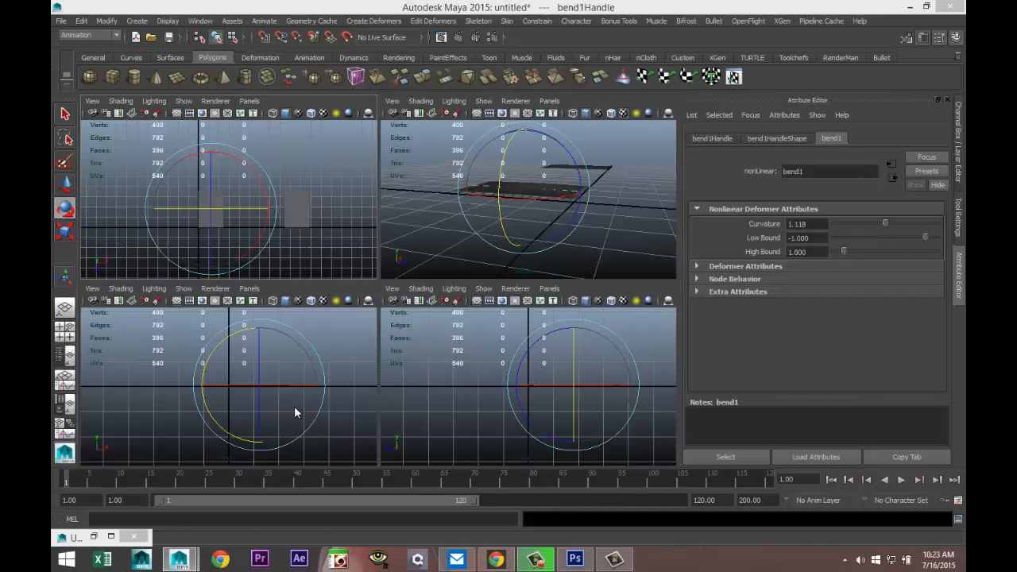
{"action": "key", "text": "space"}
{"action": "key", "text": "f"}
{"action": "scroll", "coordinate": [409, 373], "scroll_direction": "up", "scroll_amount": 8}
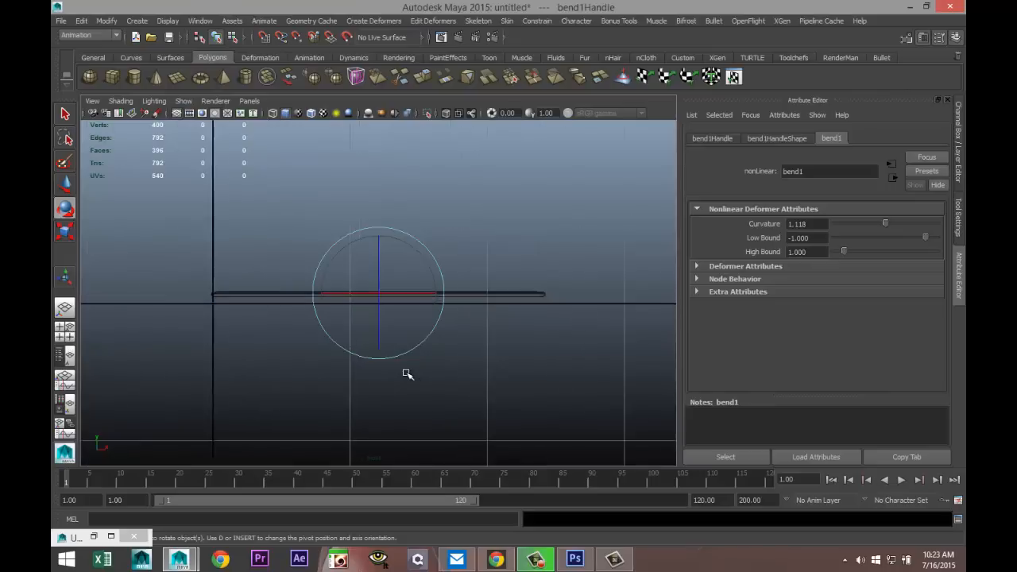
{"action": "scroll", "coordinate": [405, 374], "scroll_direction": "down", "scroll_amount": 4}
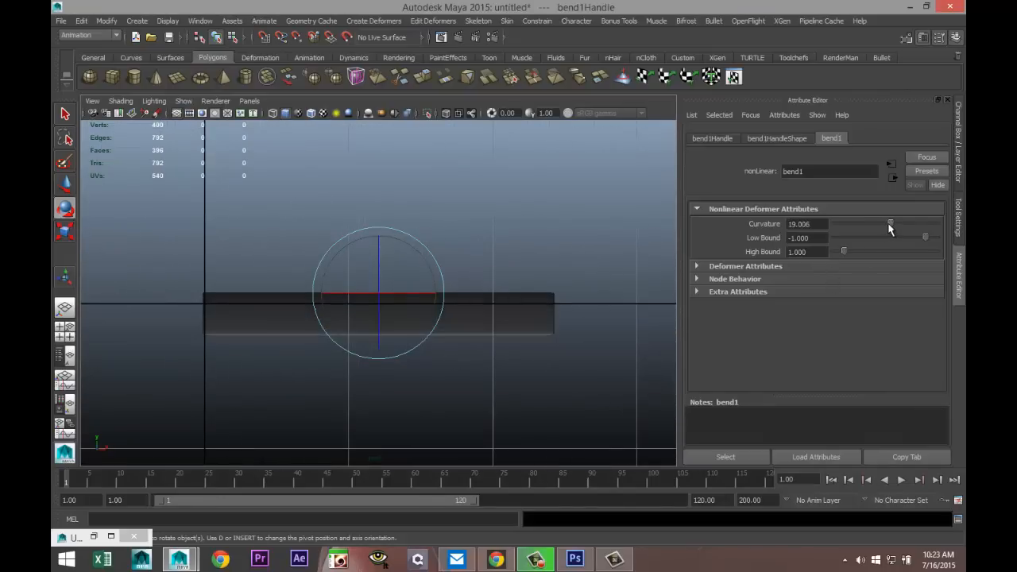
- Try a bend curvature of about 21.242 on the rug in the side view
{"action": "left_click", "coordinate": [65, 330]}
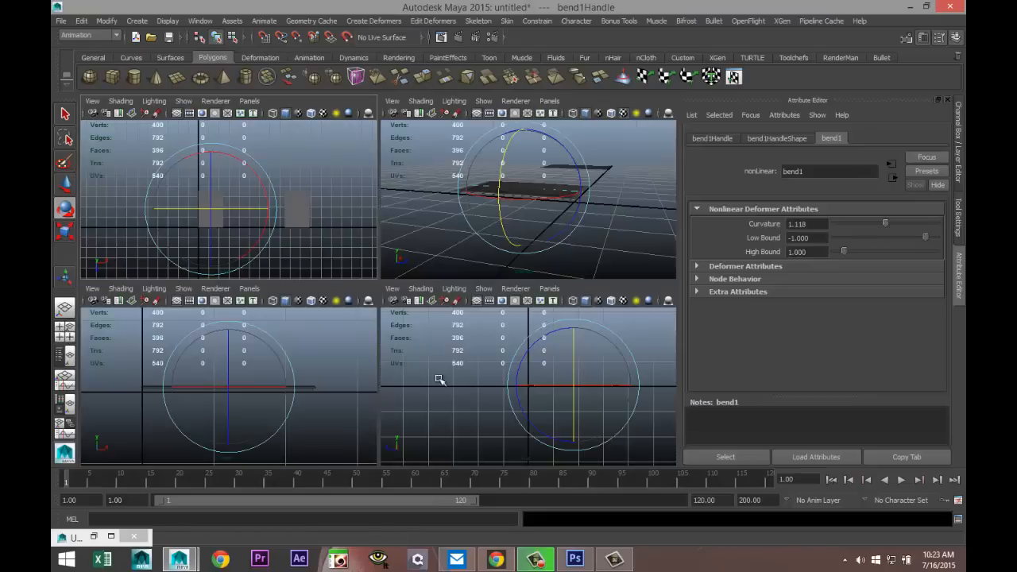
{"action": "key", "text": "space"}
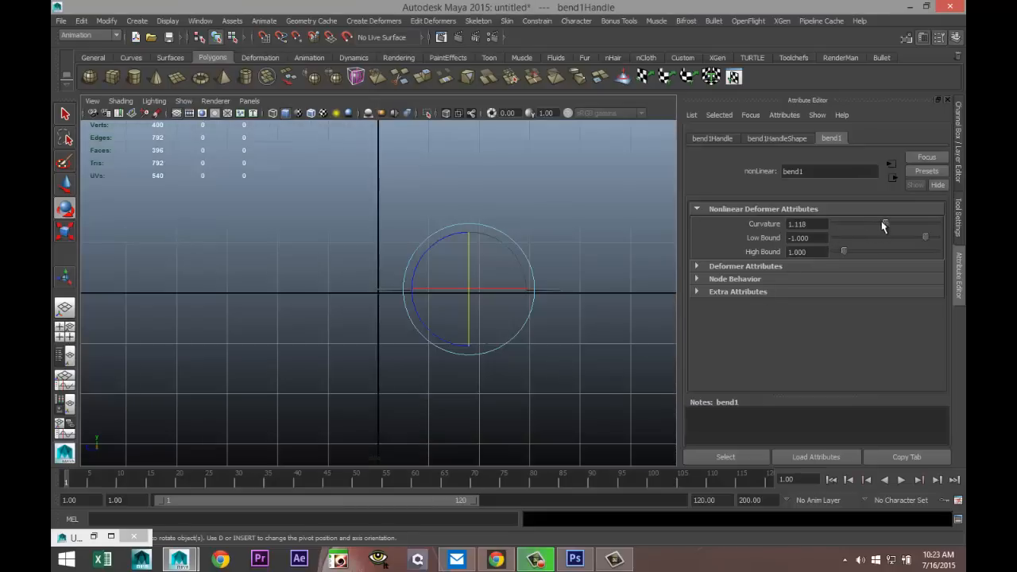
{"action": "left_click_drag", "start_coordinate": [883, 225], "coordinate": [890, 225]}
{"action": "key", "text": "f"}
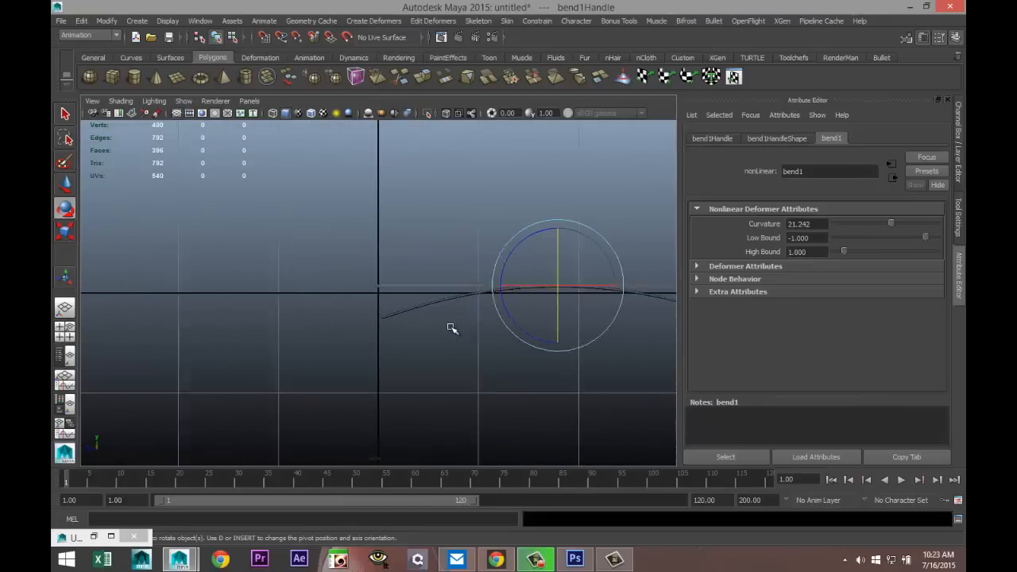
{"action": "scroll", "coordinate": [437, 335], "scroll_direction": "up", "scroll_amount": 8}
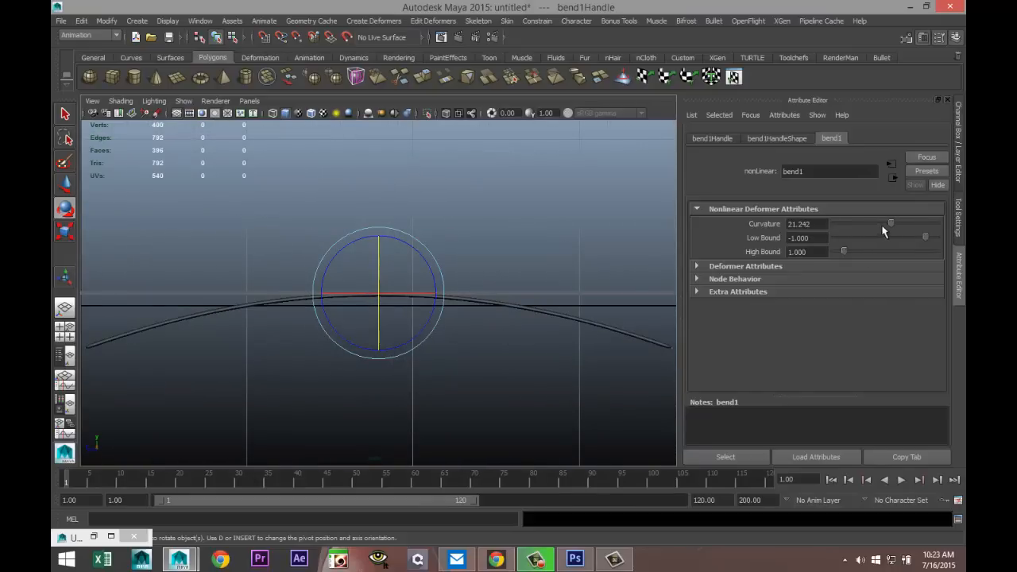
- Reduce the rug's bend to a barely visible arc by setting the curvature to 1.5
{"action": "left_click_drag", "start_coordinate": [891, 226], "coordinate": [888, 228]}
{"action": "scroll", "coordinate": [485, 356], "scroll_direction": "down", "scroll_amount": 3}
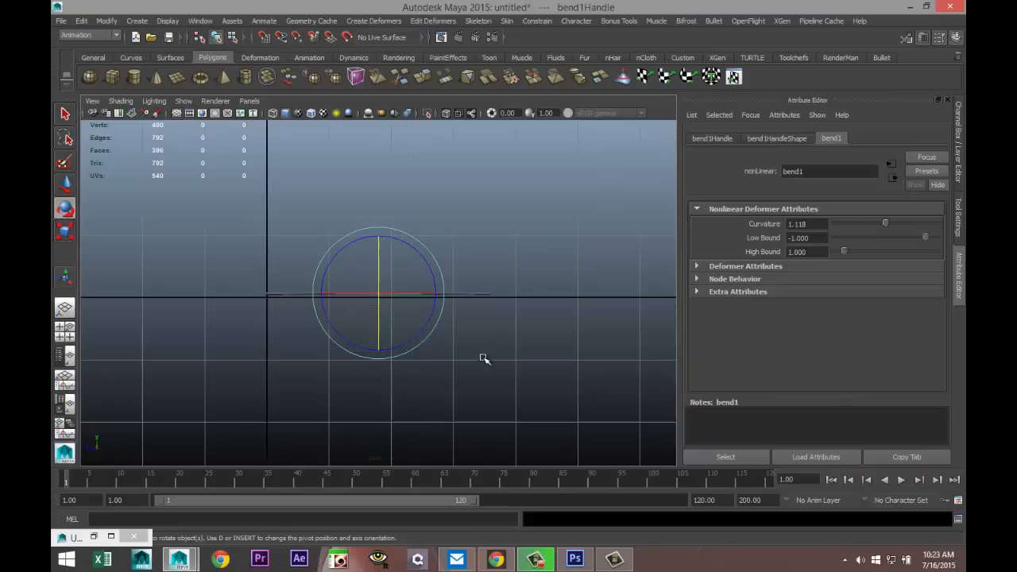
{"action": "scroll", "coordinate": [484, 356], "scroll_direction": "up", "scroll_amount": 3}
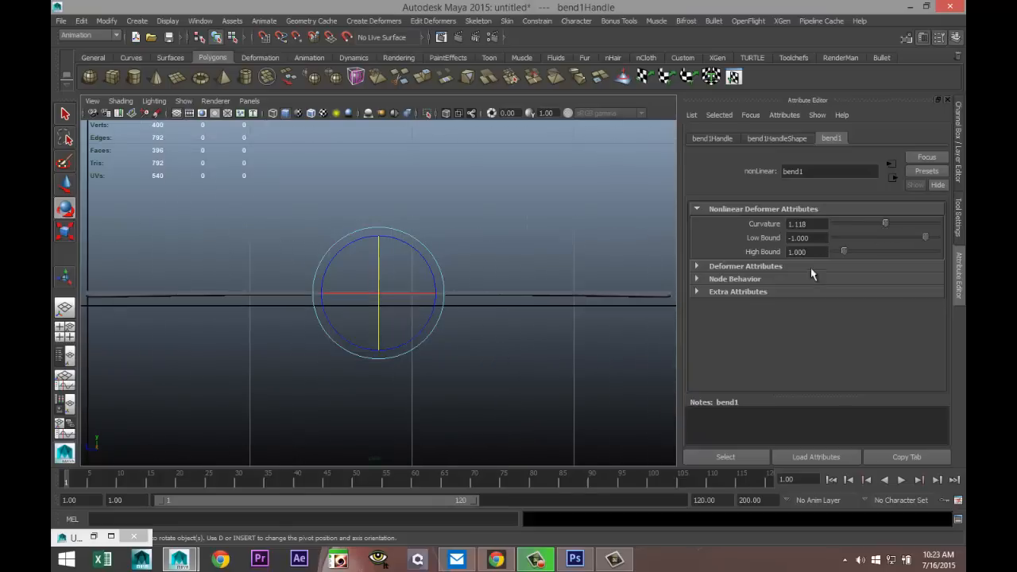
{"action": "double_click", "coordinate": [822, 227]}
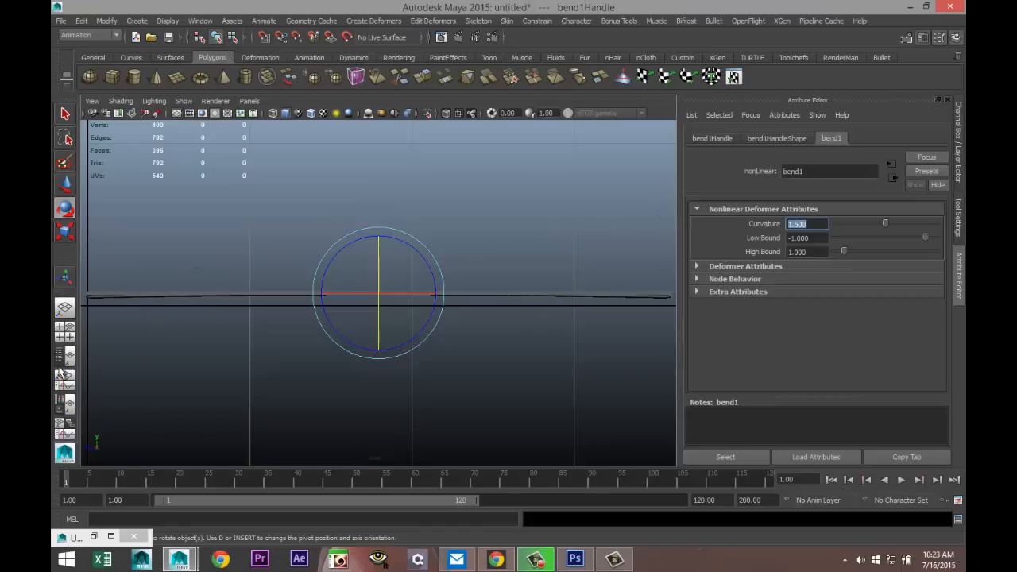
- Inspect the slightly bent rug in the perspective view, duplicate its mesh, and show the copy in the side view
{"action": "left_click", "coordinate": [65, 330]}
{"action": "key", "text": "space"}
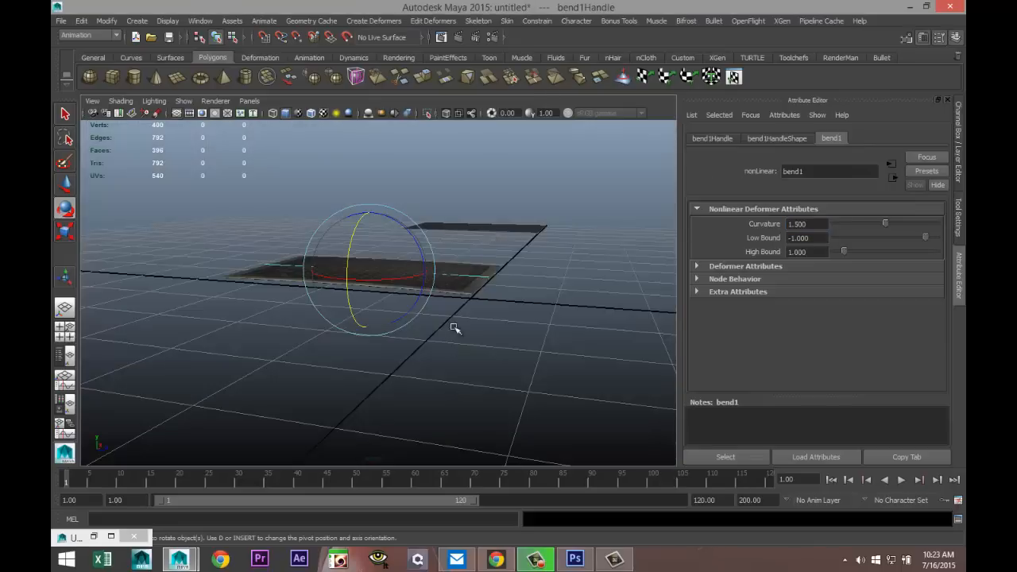
{"action": "left_click", "coordinate": [454, 358]}
{"action": "scroll", "coordinate": [423, 342], "scroll_direction": "up", "scroll_amount": 3}
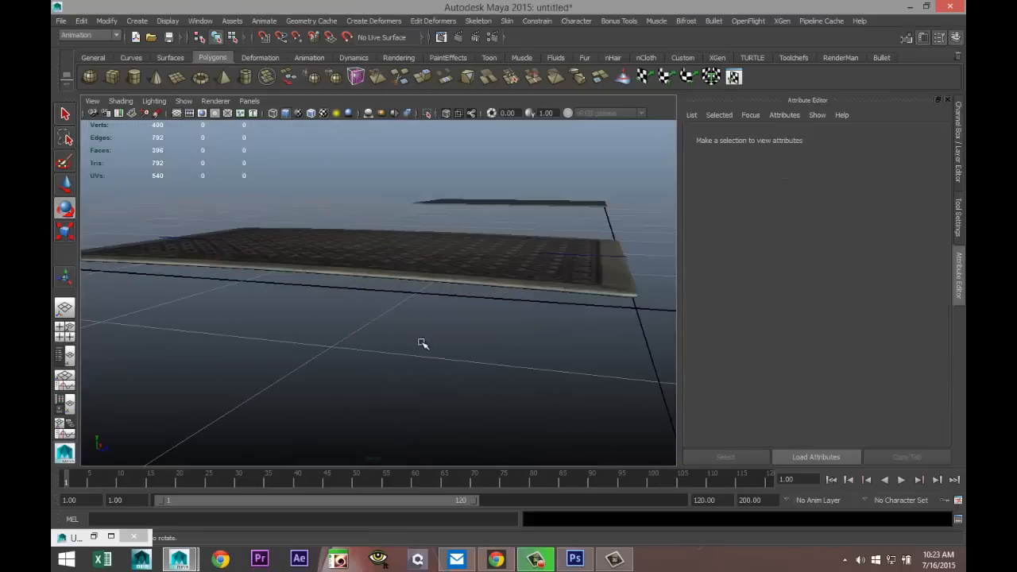
{"action": "mouse_move", "coordinate": [432, 372]}
{"action": "left_mouse_down", "text": "alt"}
{"action": "mouse_move", "coordinate": [343, 363]}
{"action": "mouse_move", "coordinate": [336, 383]}
{"action": "mouse_move", "coordinate": [445, 379]}
{"action": "mouse_move", "coordinate": [345, 402]}
{"action": "mouse_move", "coordinate": [423, 359]}
{"action": "left_mouse_up", "text": "alt"}
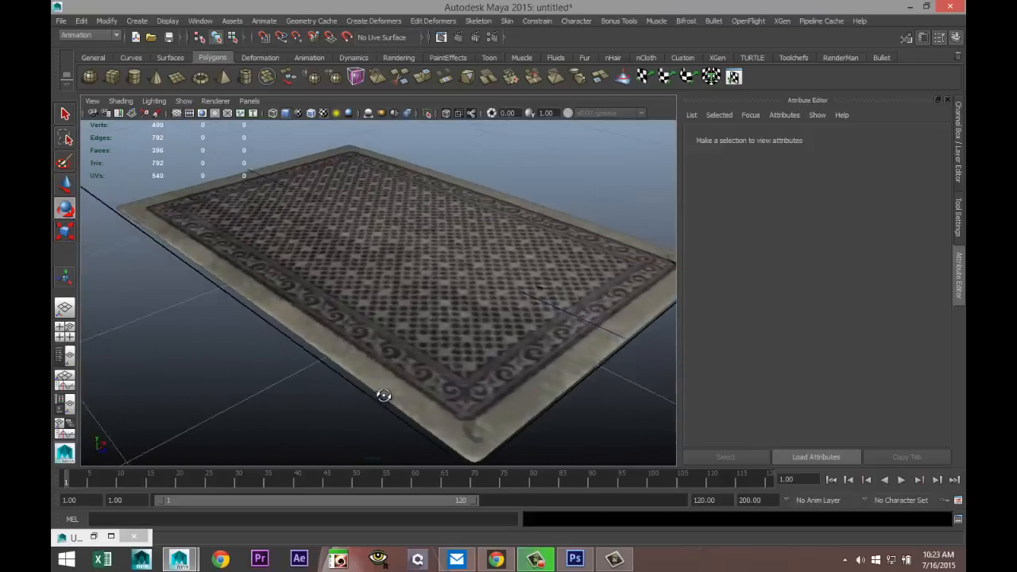
{"action": "left_click", "coordinate": [423, 359]}
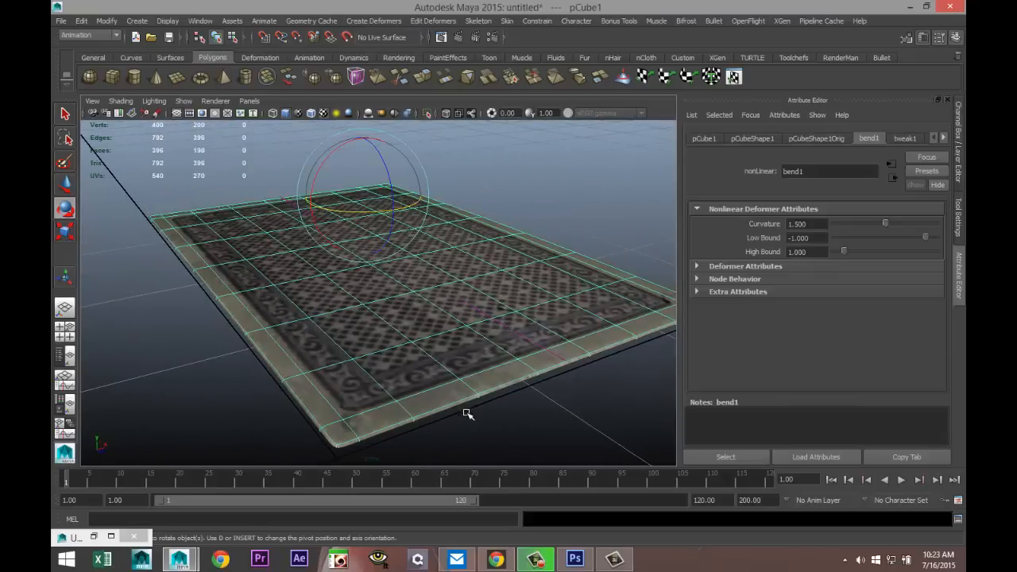
{"action": "scroll", "coordinate": [477, 415], "scroll_direction": "down", "scroll_amount": 3}
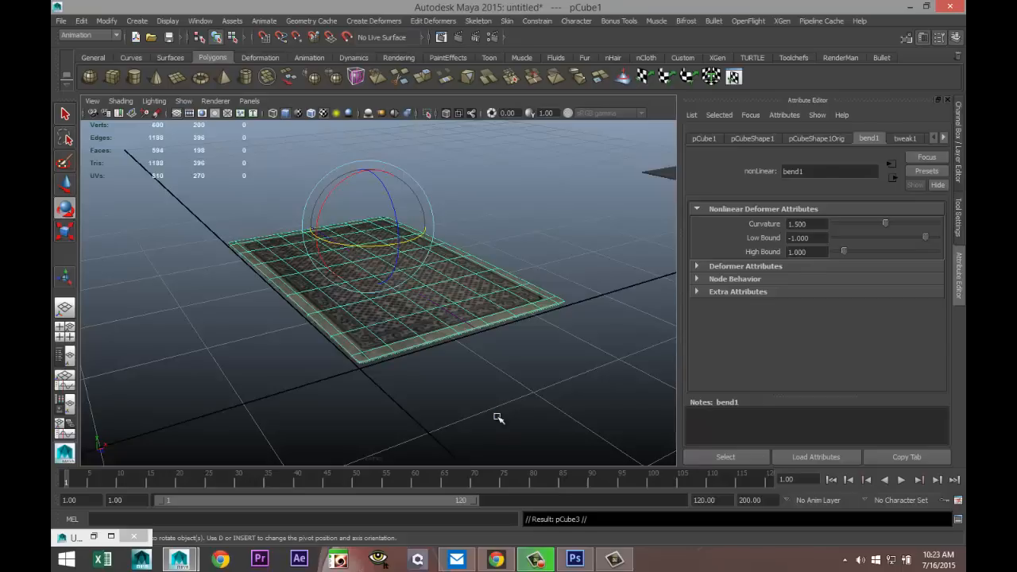
{"action": "left_click", "coordinate": [65, 330]}
{"action": "key", "text": "space"}
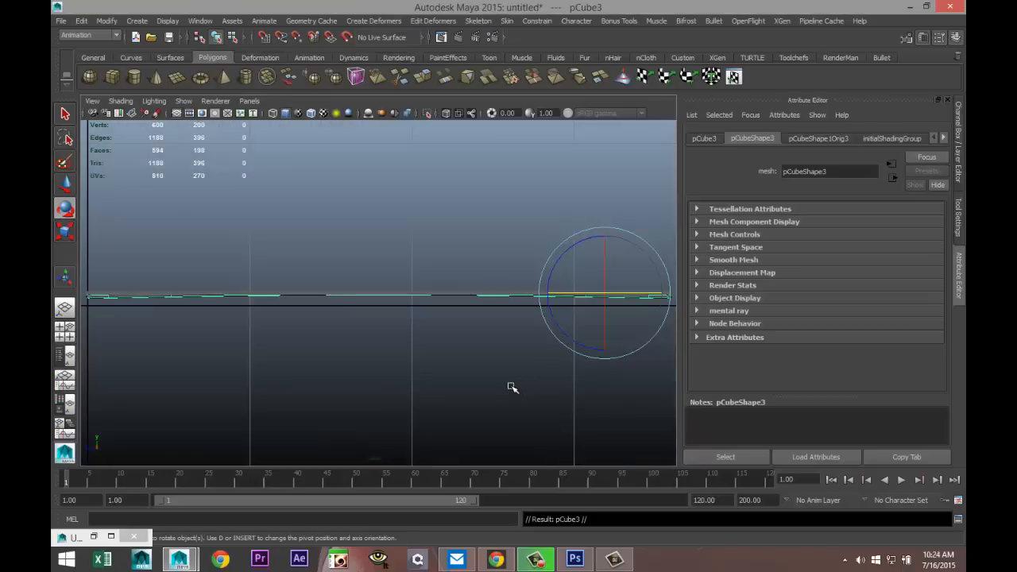
- Raise the duplicated card along Y to about 0.104 so that it rests just above the original card
{"action": "key", "text": "w"}
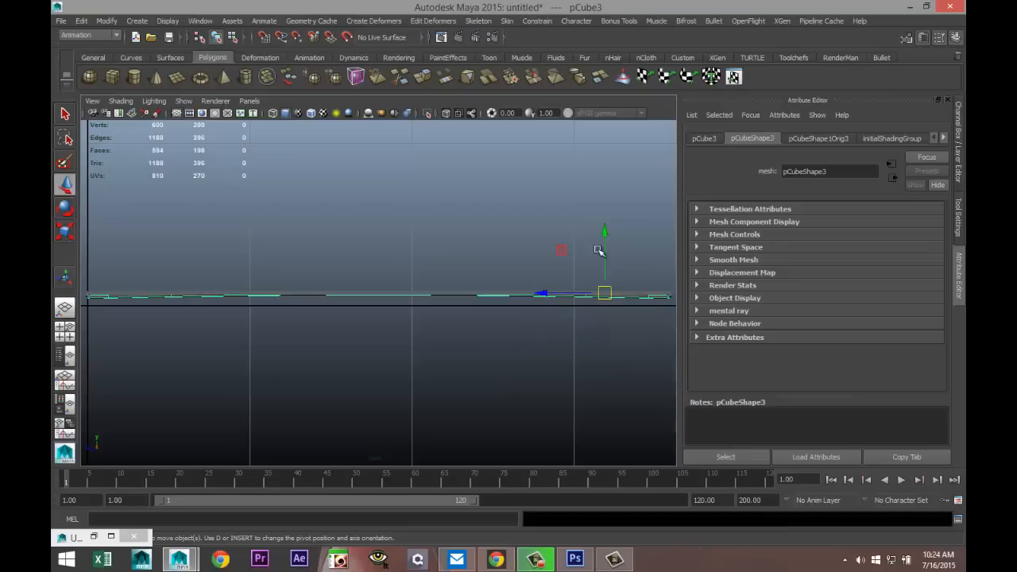
{"action": "left_click_drag", "start_coordinate": [608, 234], "coordinate": [607, 228]}
{"action": "scroll", "coordinate": [382, 389], "scroll_direction": "down", "scroll_amount": 1}
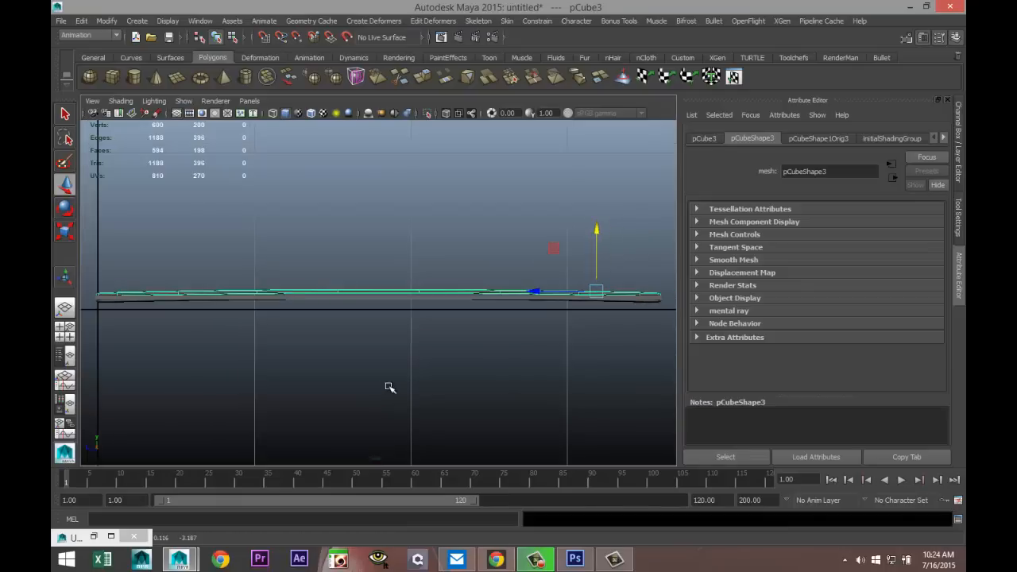
{"action": "middle_click_drag", "start_coordinate": [466, 413], "coordinate": [293, 419], "text": "alt"}
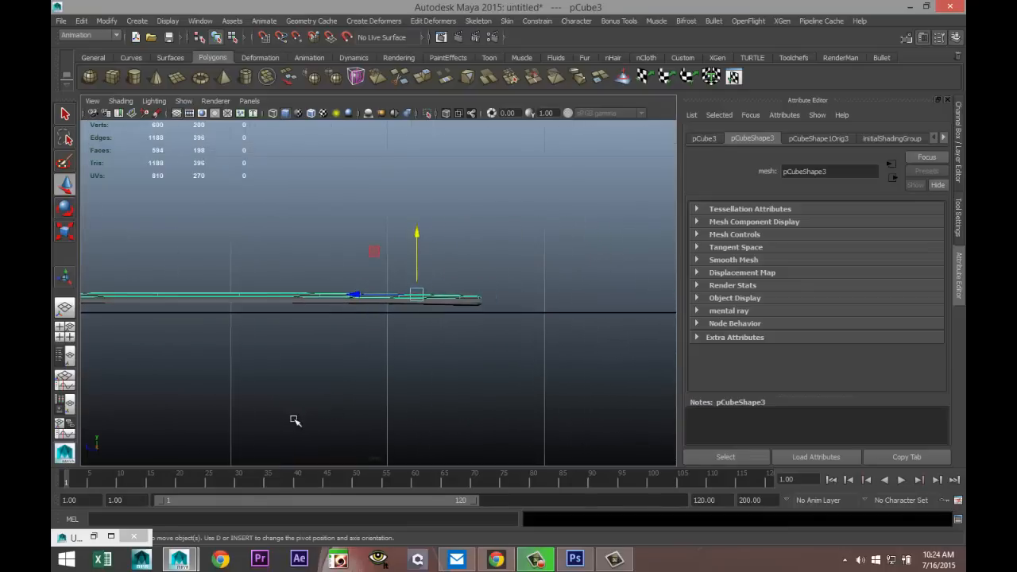
{"action": "scroll", "coordinate": [416, 438], "scroll_direction": "up", "scroll_amount": 5}
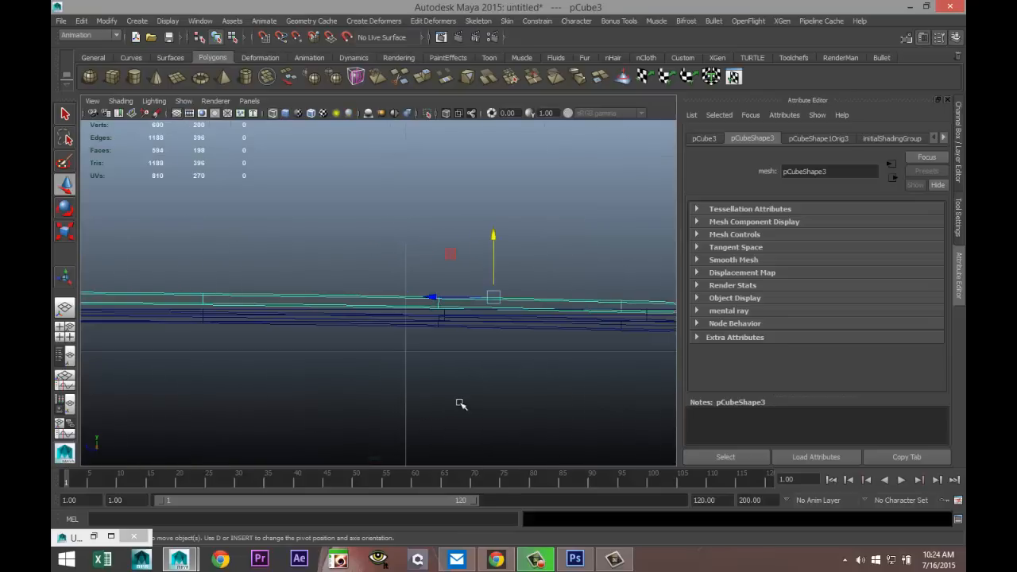
{"action": "middle_click_drag", "start_coordinate": [477, 405], "coordinate": [368, 393], "text": "alt"}
{"action": "scroll", "coordinate": [371, 393], "scroll_direction": "up", "scroll_amount": 3}
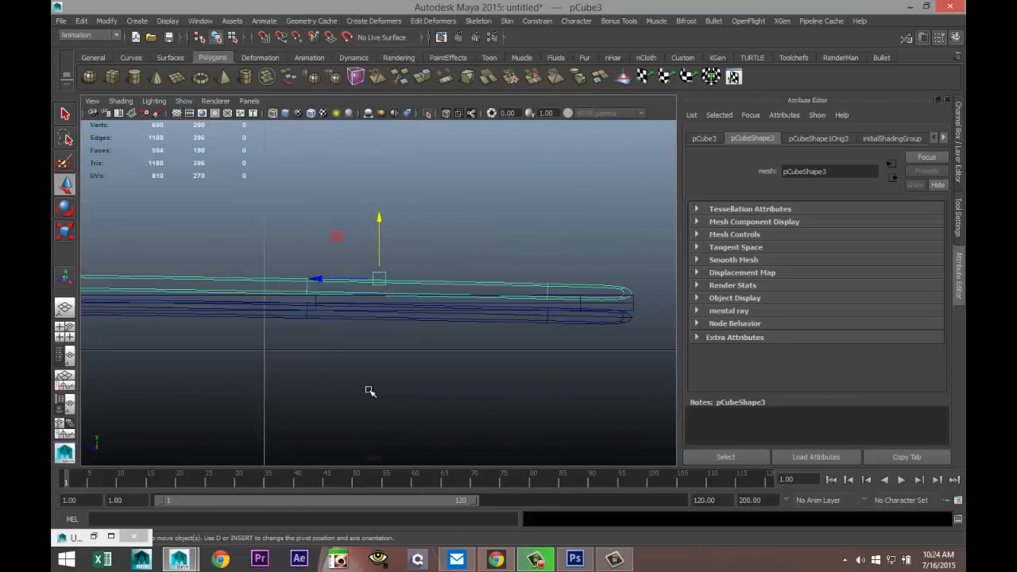
{"action": "scroll", "coordinate": [370, 391], "scroll_direction": "up", "scroll_amount": 1}
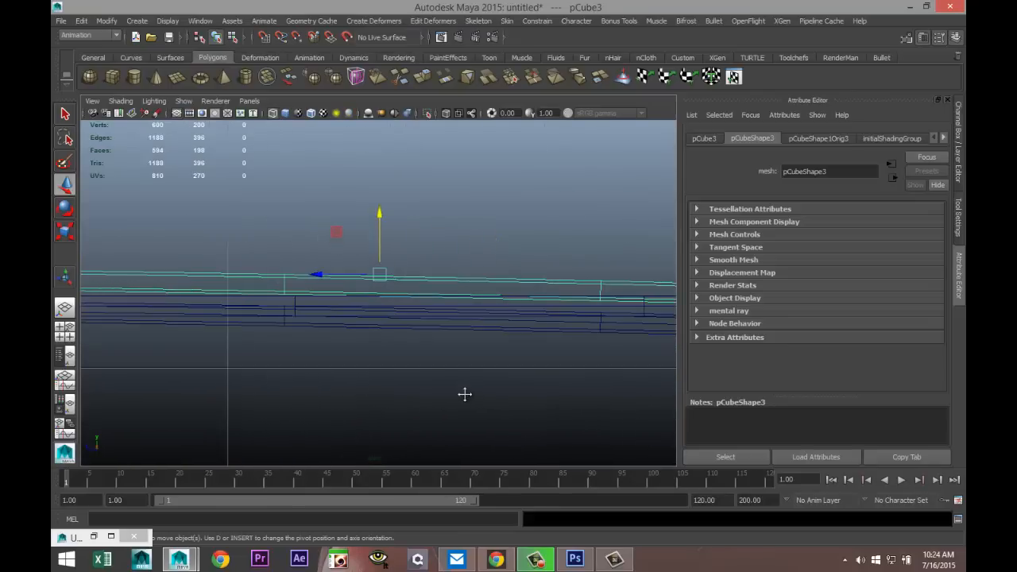
{"action": "middle_click_drag", "start_coordinate": [465, 394], "coordinate": [335, 413], "text": "alt"}
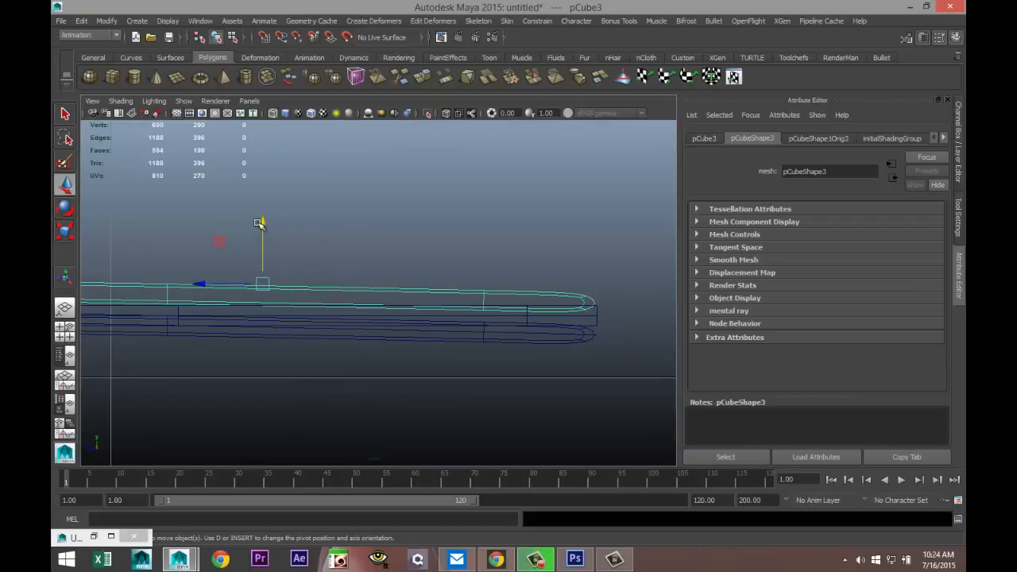
{"action": "mouse_move", "coordinate": [259, 223]}
{"action": "left_mouse_down"}
{"action": "mouse_move", "coordinate": [264, 213]}
{"action": "mouse_move", "coordinate": [270, 231]}
{"action": "left_mouse_up"}
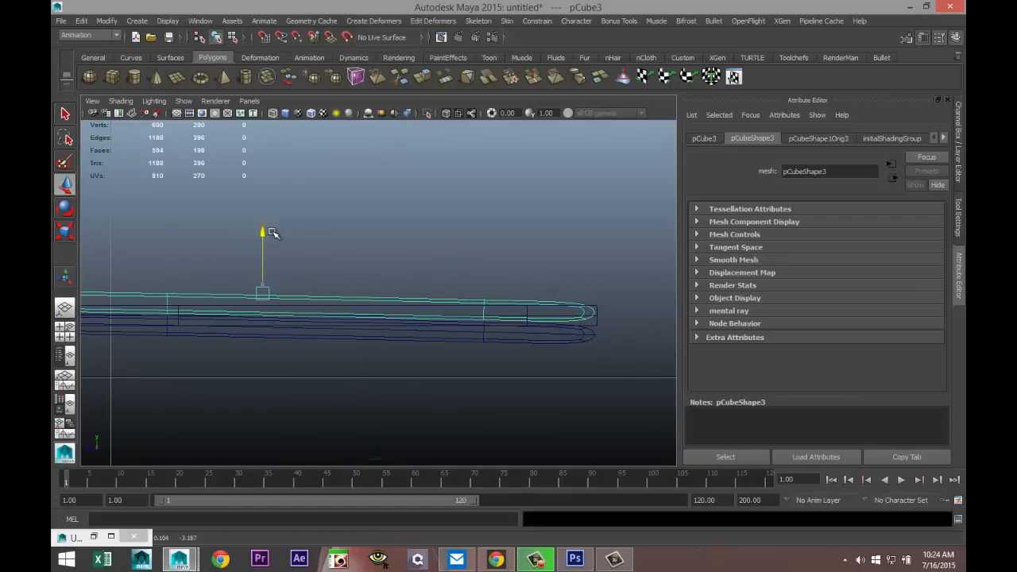
- Repeat Duplicate with Transform 13 times on the raised card in the perspective view to build an evenly spaced stack
{"action": "left_click", "coordinate": [65, 328]}
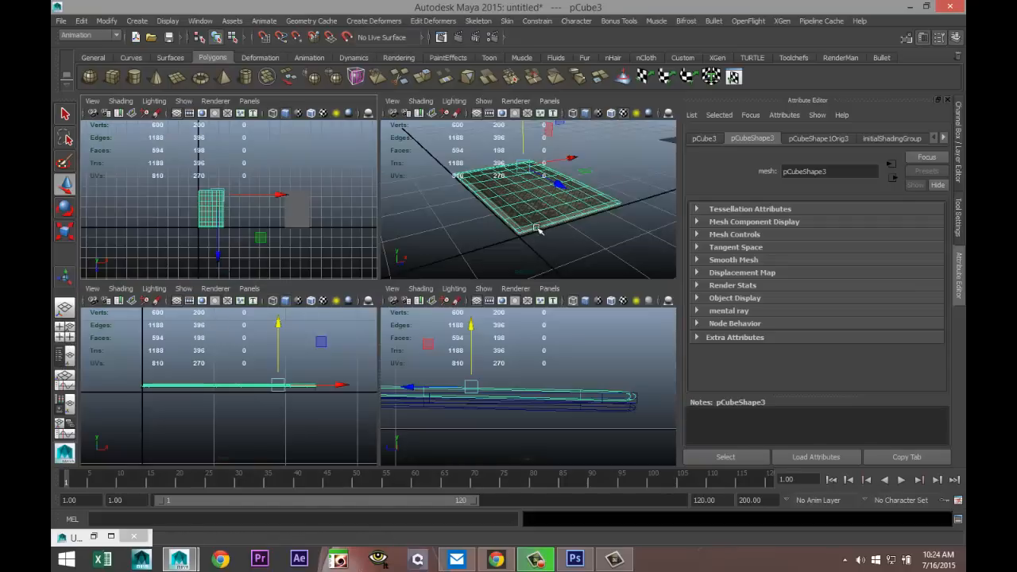
{"action": "key", "text": "space"}
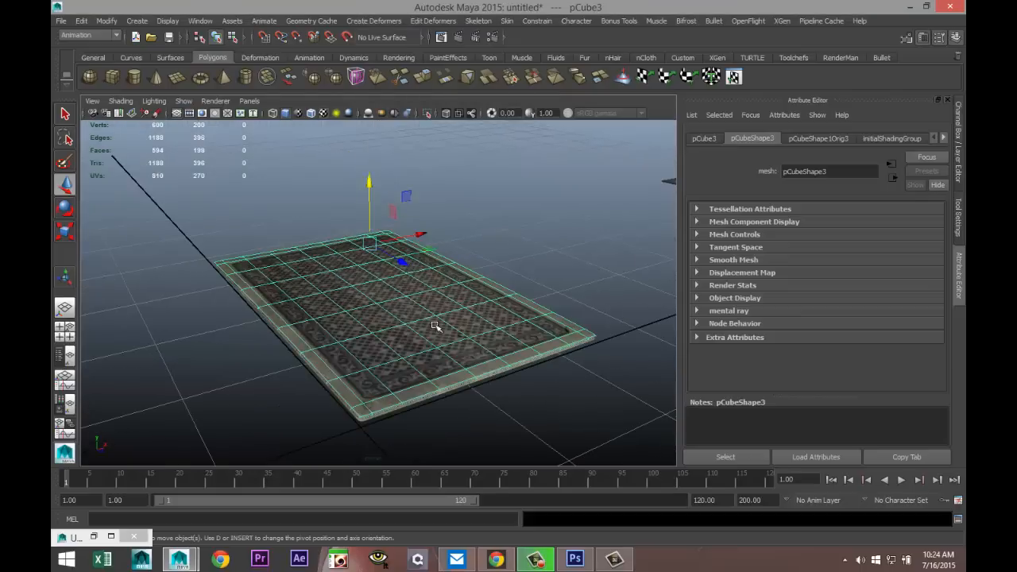
{"action": "left_click_drag", "start_coordinate": [371, 365], "coordinate": [336, 368], "text": "alt"}
{"action": "scroll", "coordinate": [337, 368], "scroll_direction": "down", "scroll_amount": 6}
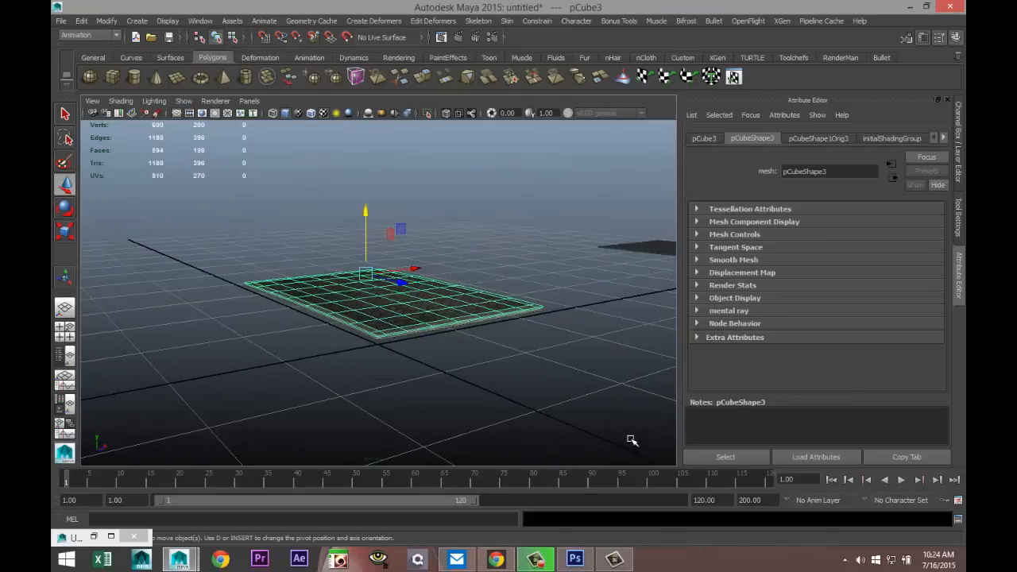
{"action": "key", "text": "shift+d"}
{"action": "key", "text": "shift+d"}
{"action": "key", "text": "shift+d"}
{"action": "key", "text": "shift+d"}
{"action": "key", "text": "shift+d"}
{"action": "key", "text": "shift+d"}
{"action": "key", "text": "shift+d"}
{"action": "key", "text": "shift+d"}
{"action": "key", "text": "shift+d"}
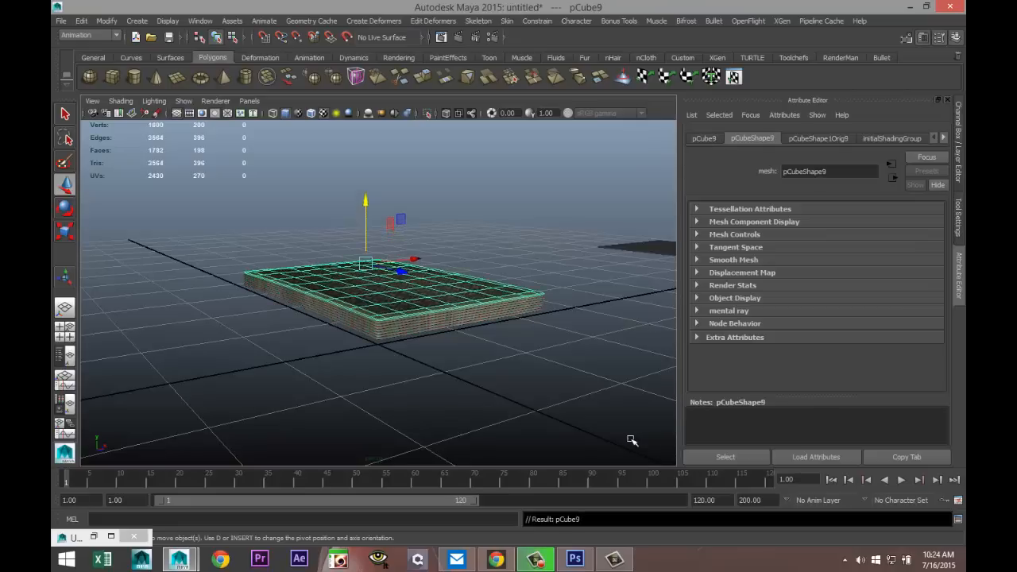
{"action": "key", "text": "shift+d"}
{"action": "key", "text": "shift+d"}
{"action": "key", "text": "shift+d"}
{"action": "key", "text": "shift+d"}
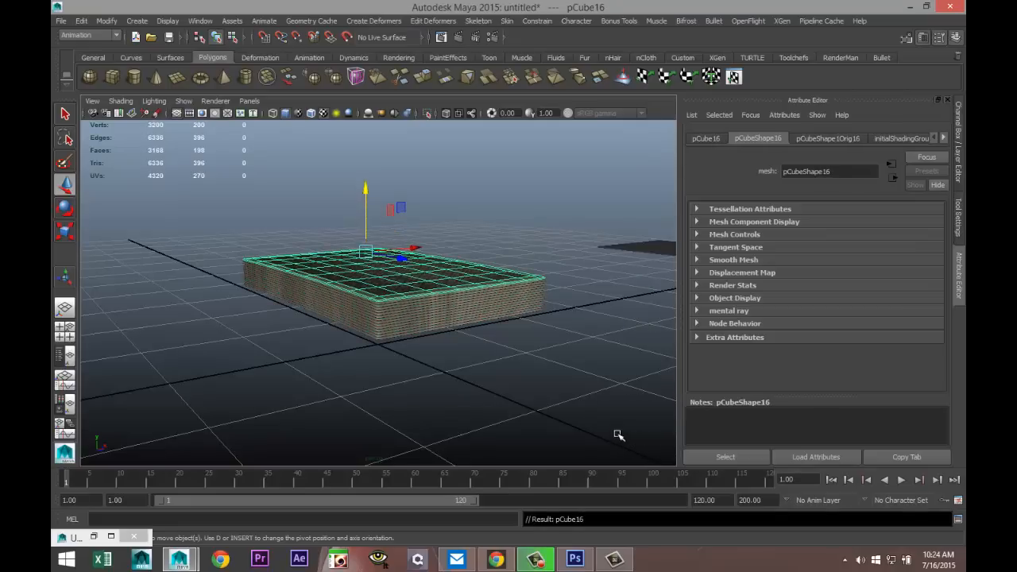
- Delete the flat untextured grey card lying away from the finished stack
{"action": "left_click_drag", "start_coordinate": [479, 382], "coordinate": [441, 396], "text": "alt"}
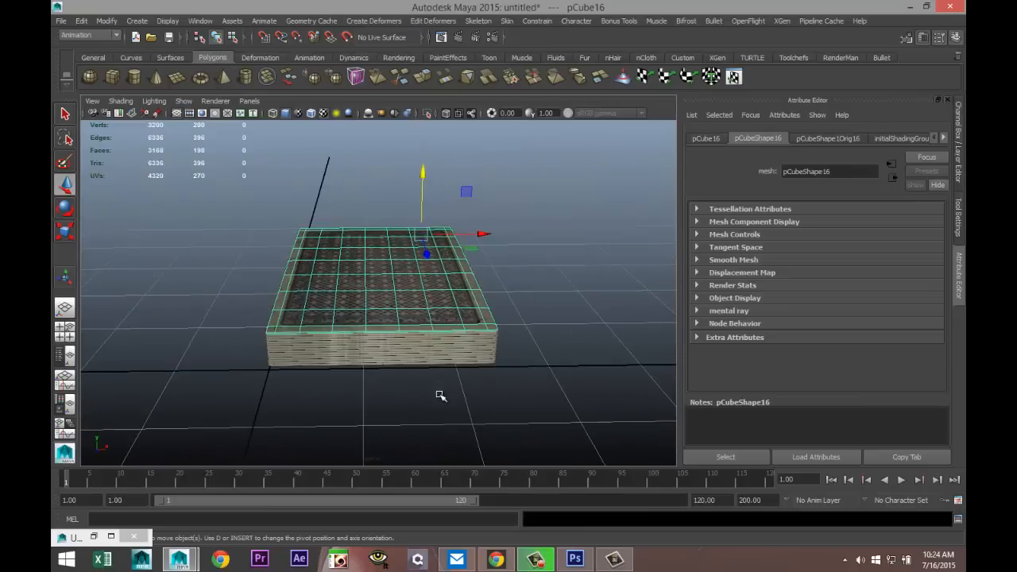
{"action": "left_click", "coordinate": [441, 396]}
{"action": "left_click_drag", "start_coordinate": [541, 370], "coordinate": [576, 395], "text": "alt"}
{"action": "middle_click_drag", "start_coordinate": [552, 398], "coordinate": [415, 389], "text": "alt"}
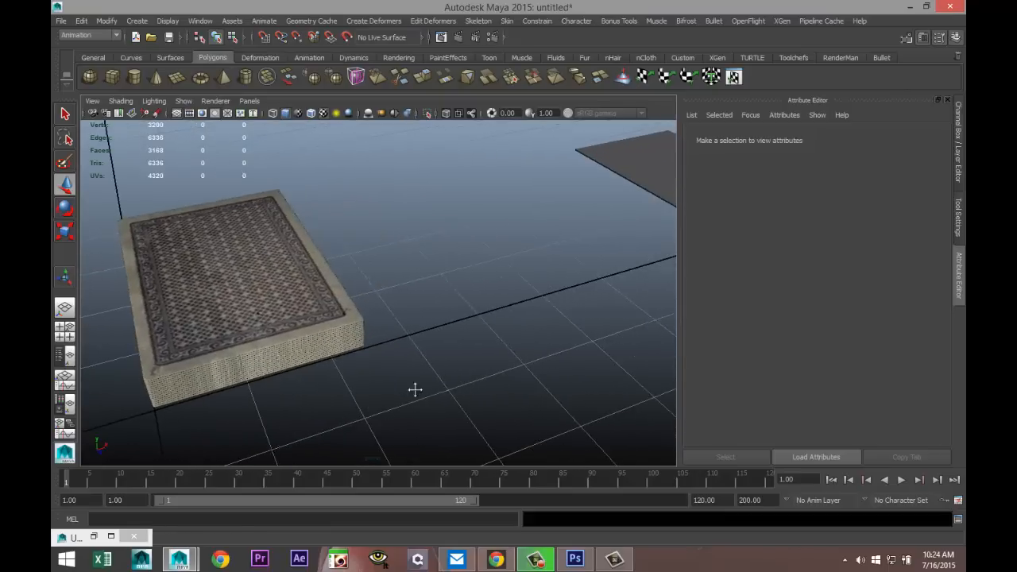
{"action": "scroll", "coordinate": [493, 395], "scroll_direction": "down", "scroll_amount": 3}
{"action": "middle_click_drag", "start_coordinate": [469, 369], "coordinate": [415, 387], "text": "alt"}
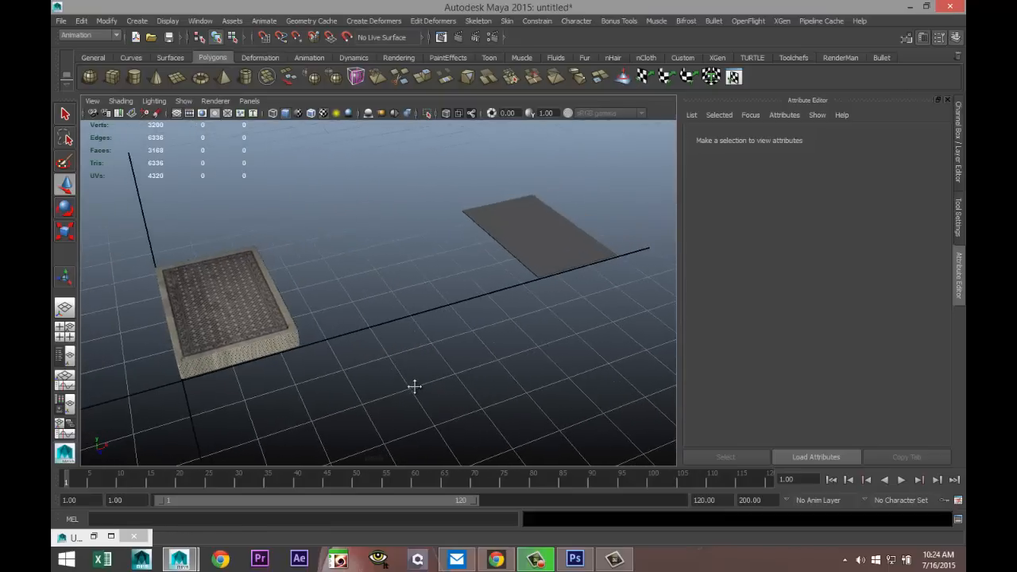
{"action": "left_click_drag", "start_coordinate": [422, 405], "coordinate": [432, 397], "text": "alt"}
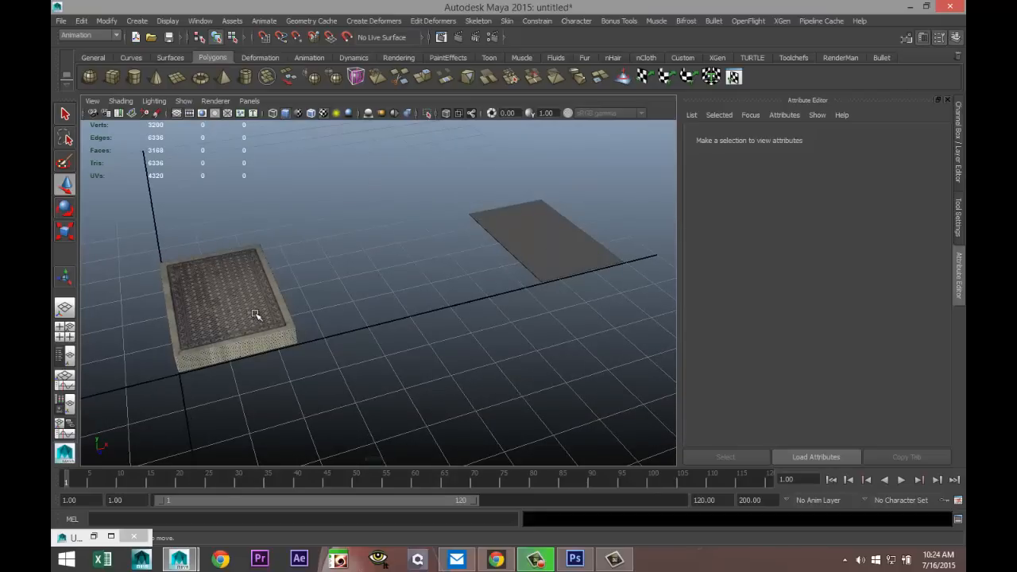
{"action": "left_click", "coordinate": [557, 273]}
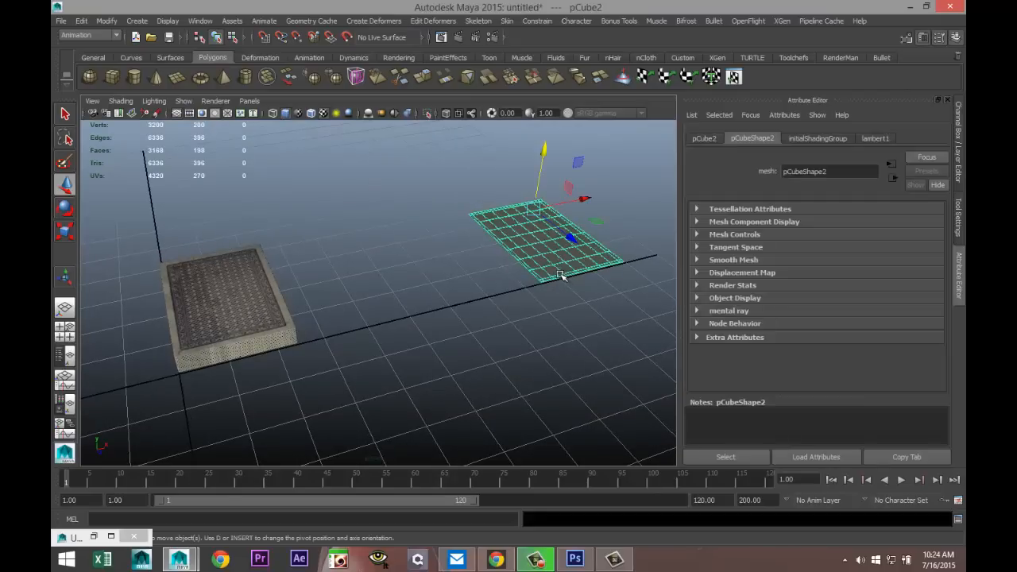
{"action": "key", "text": "Delete"}
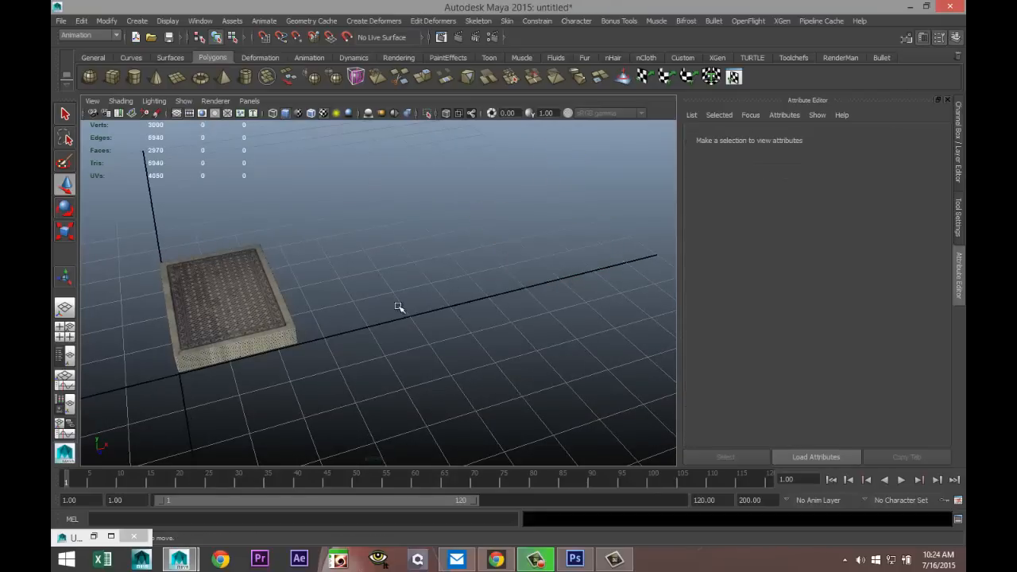
- Duplicate the top card of the stack and move the copy along X to about 6.274, beside the stack
{"action": "left_click", "coordinate": [233, 307]}
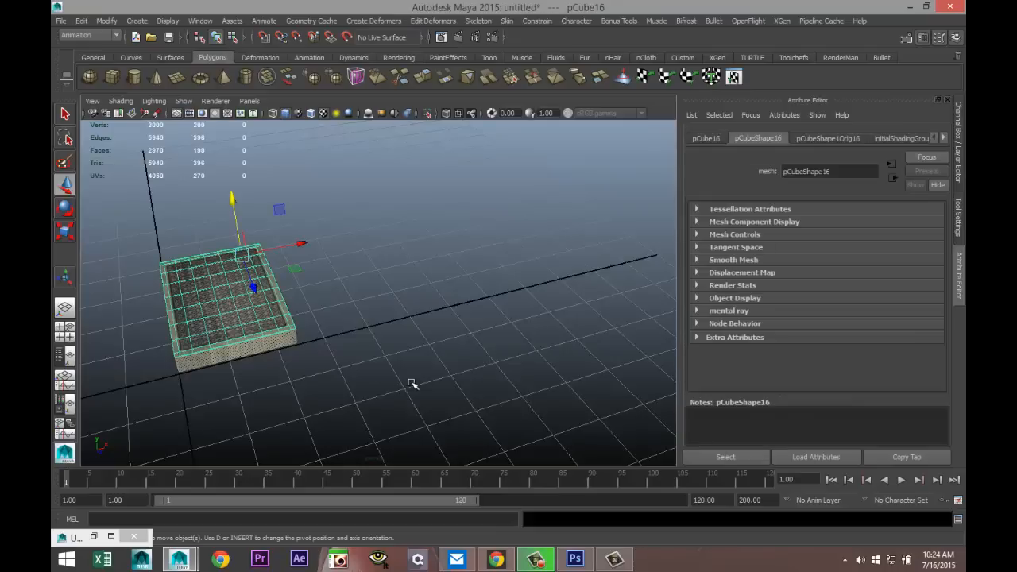
{"action": "key", "text": "ctrl+d"}
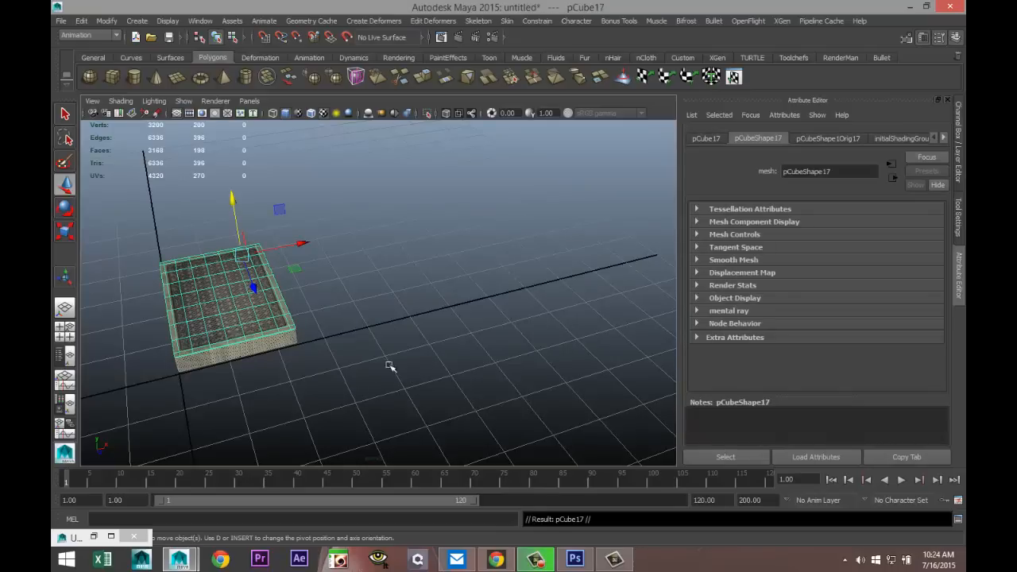
{"action": "left_click_drag", "start_coordinate": [299, 244], "coordinate": [460, 251]}
- Flip the separate card over by rotating it about X and setting Rotate X to exactly 180
{"action": "key", "text": "e"}
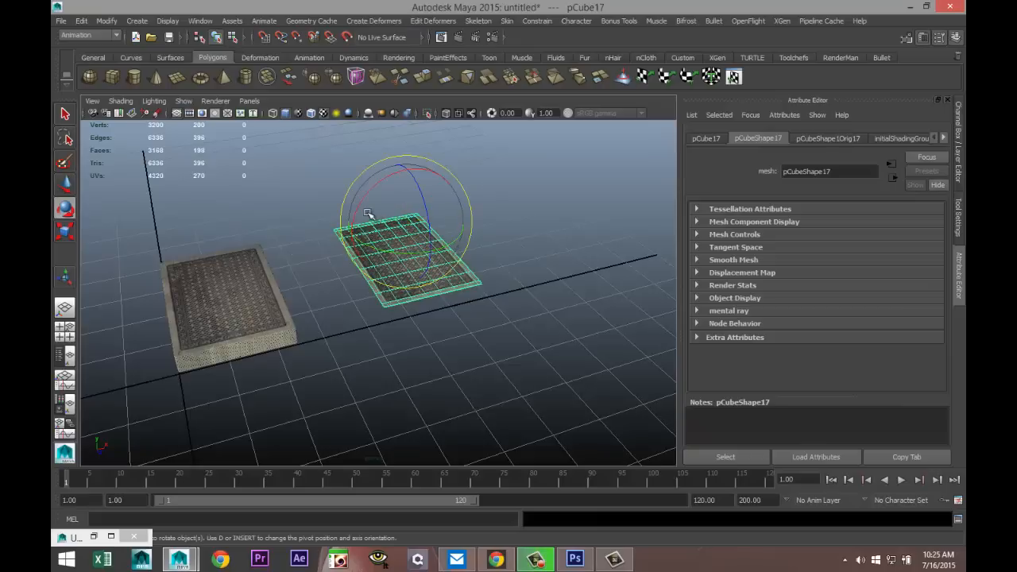
{"action": "left_click_drag", "start_coordinate": [362, 201], "coordinate": [509, 278]}
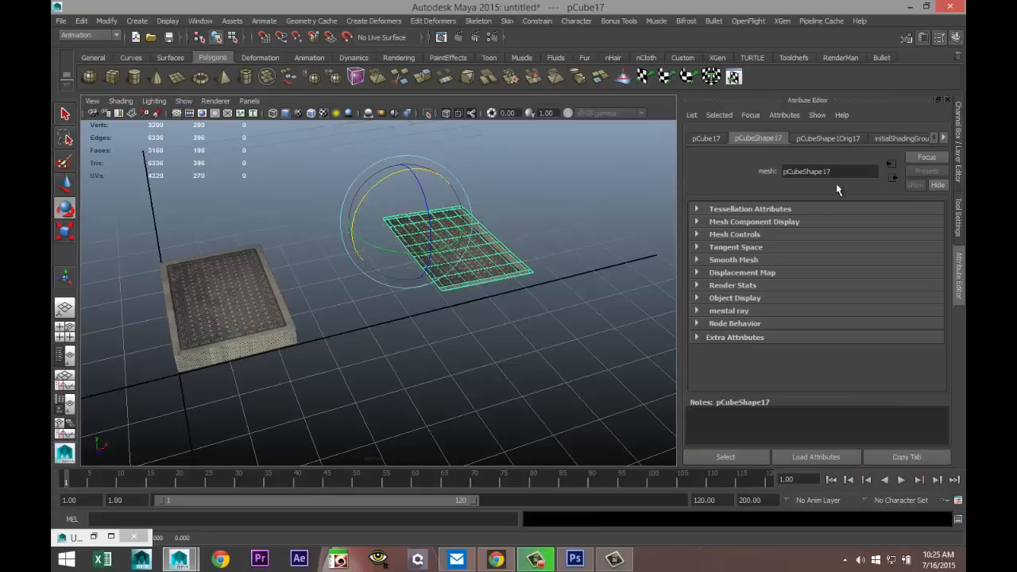
{"action": "left_click", "coordinate": [703, 140]}
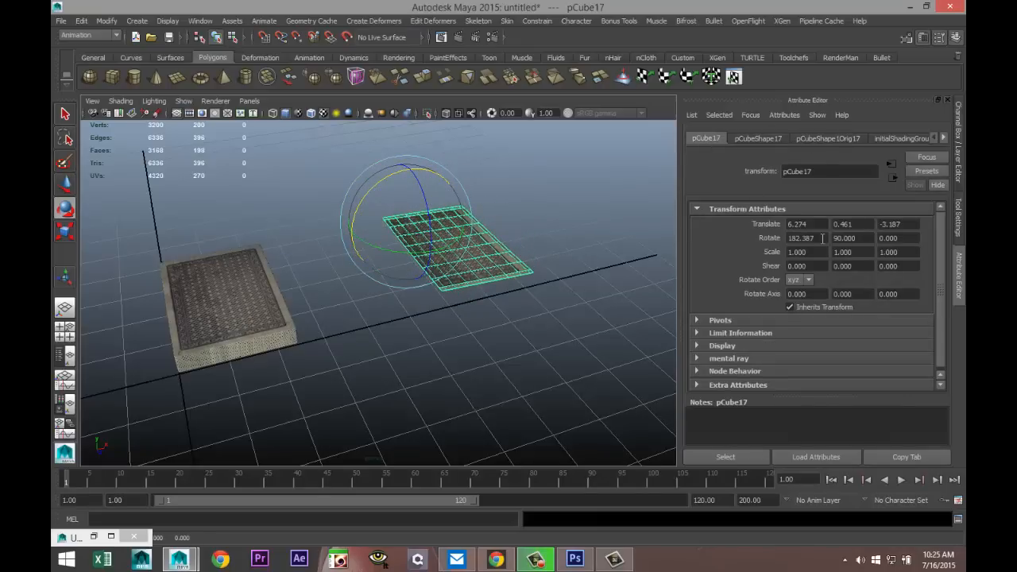
{"action": "left_click_drag", "start_coordinate": [824, 238], "coordinate": [641, 225]}
{"action": "type", "text": "180"}
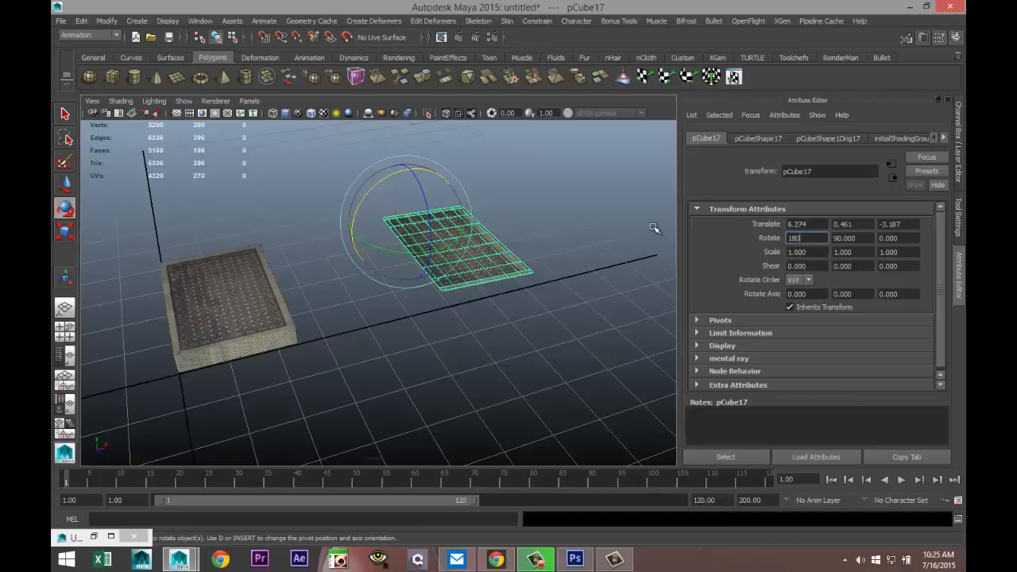
{"action": "key", "text": "Return"}
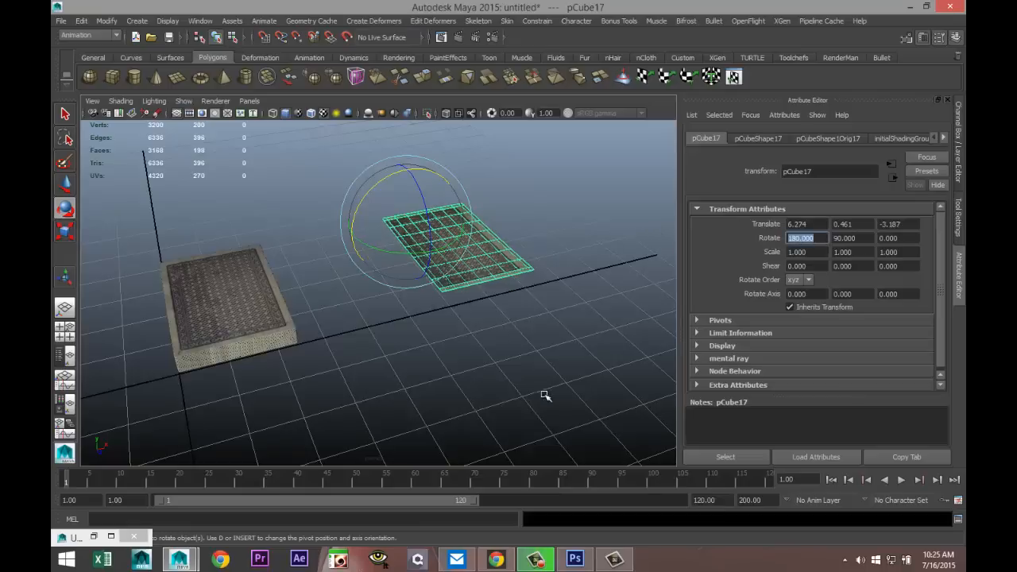
- Assign a new Lambert material to the flipped card lying beside the stack
{"action": "left_click", "coordinate": [522, 378]}
{"action": "scroll", "coordinate": [563, 335], "scroll_direction": "up", "scroll_amount": 2}
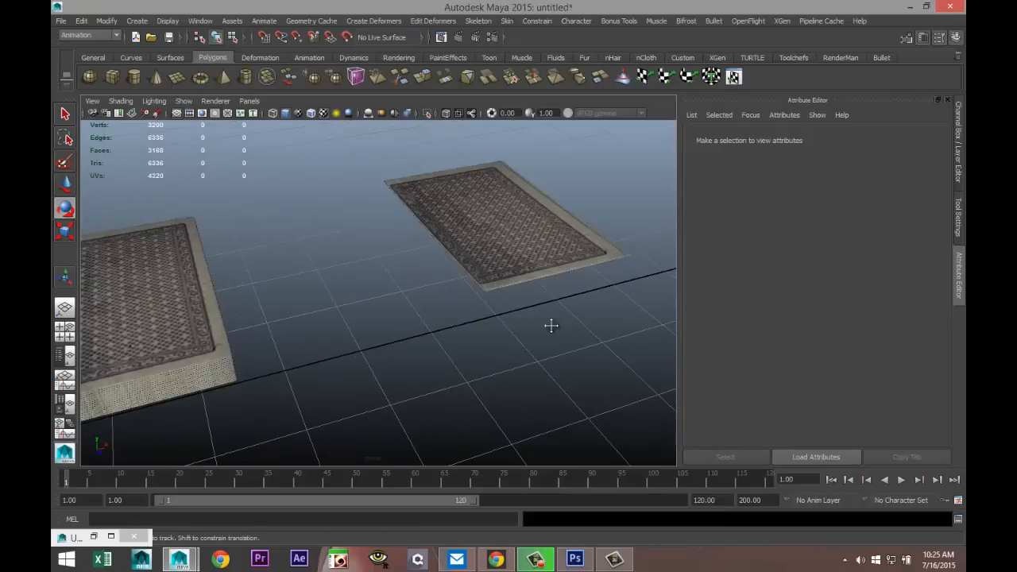
{"action": "left_click_drag", "start_coordinate": [549, 325], "coordinate": [449, 295], "text": "alt"}
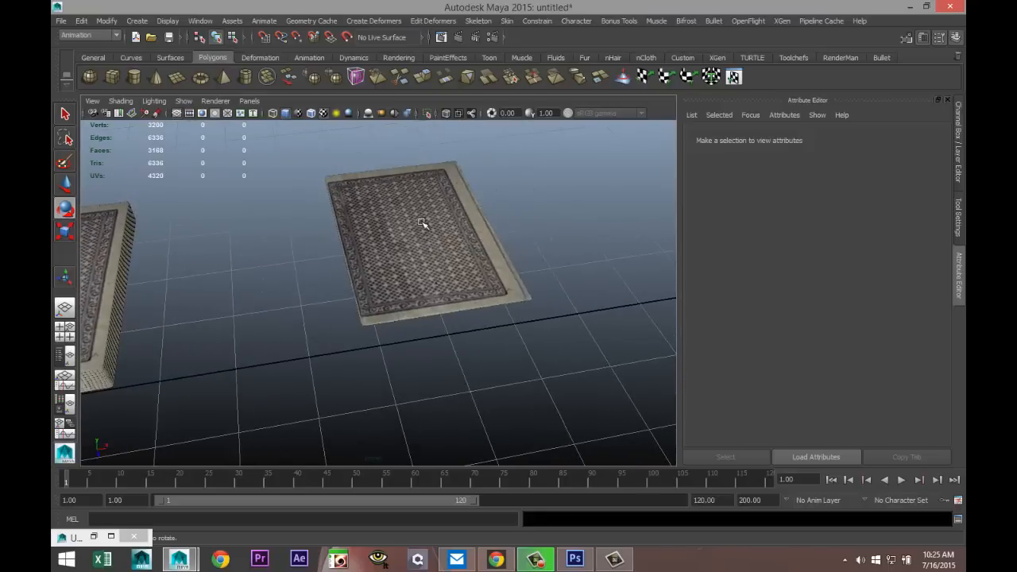
{"action": "left_click", "coordinate": [459, 252]}
{"action": "right_click_drag", "start_coordinate": [459, 252], "coordinate": [457, 518]}
{"action": "left_click", "coordinate": [527, 281]}
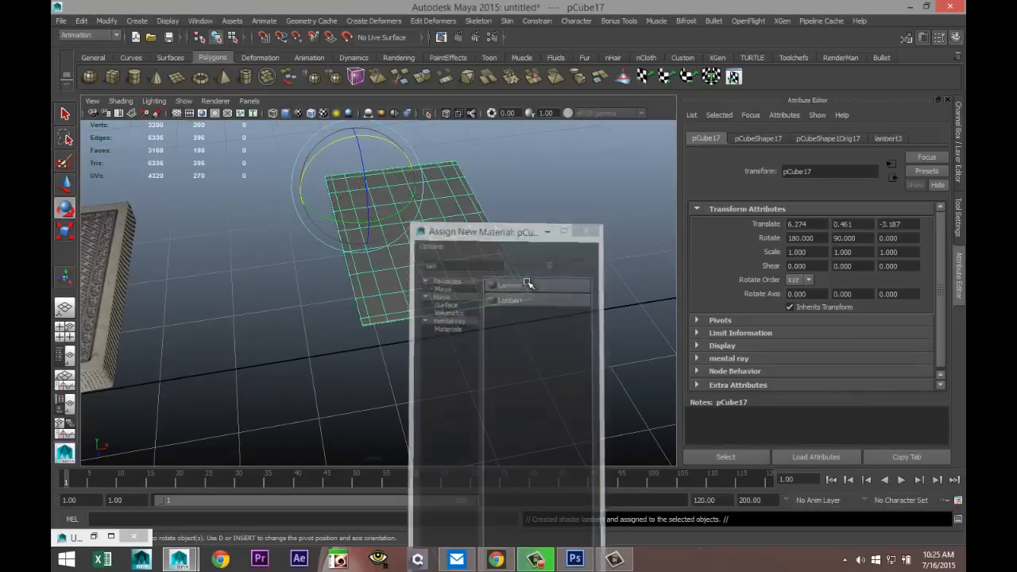
{"action": "left_click", "coordinate": [487, 358]}
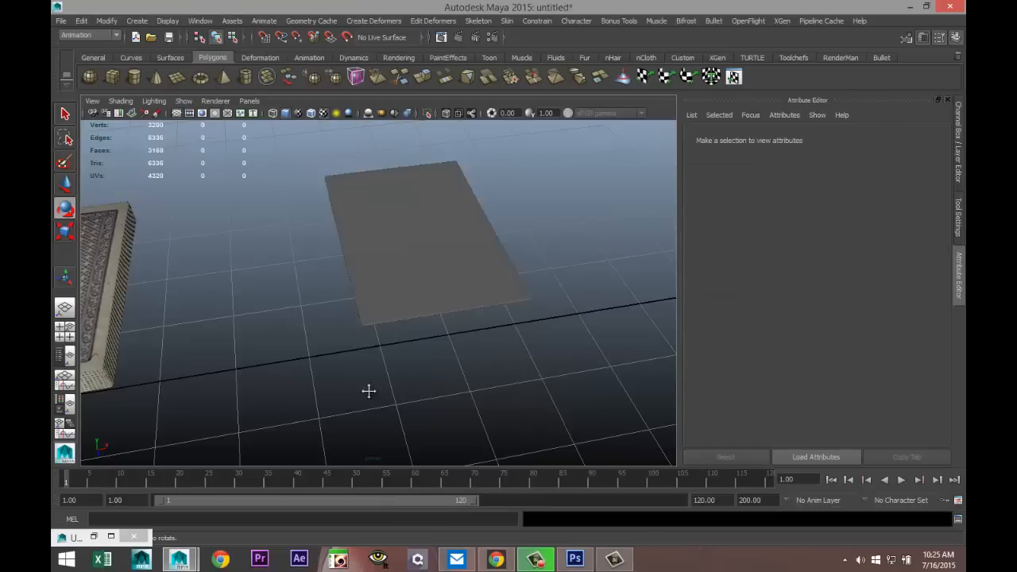
{"action": "mouse_move", "coordinate": [369, 390]}
{"action": "middle_mouse_down", "text": "alt"}
{"action": "mouse_move", "coordinate": [343, 424]}
{"action": "mouse_move", "coordinate": [351, 400]}
{"action": "middle_mouse_up", "text": "alt"}
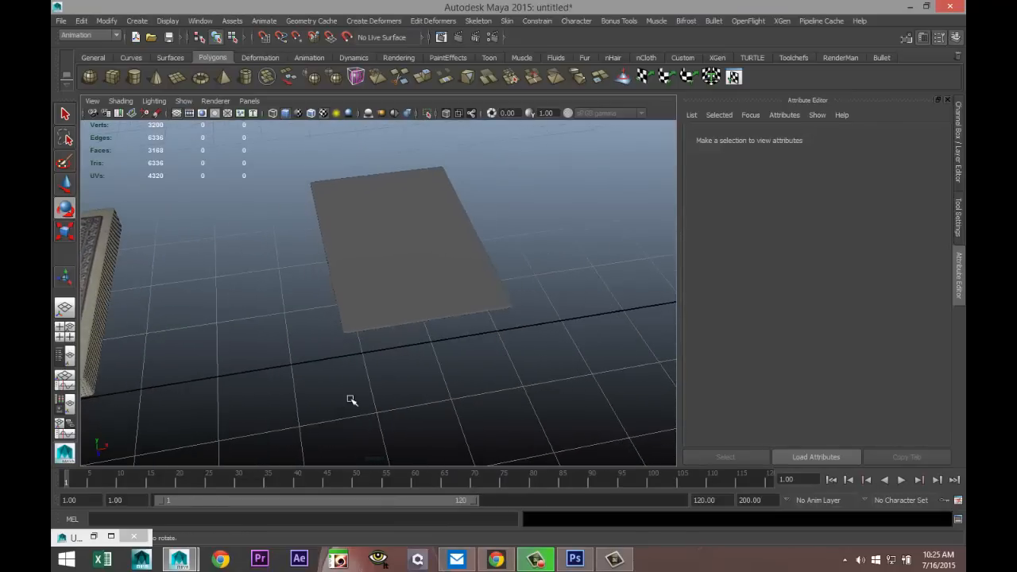
- Switch to Photoshop and open cards.jpg from the Desktop
{"action": "key", "text": "alt+Tab"}
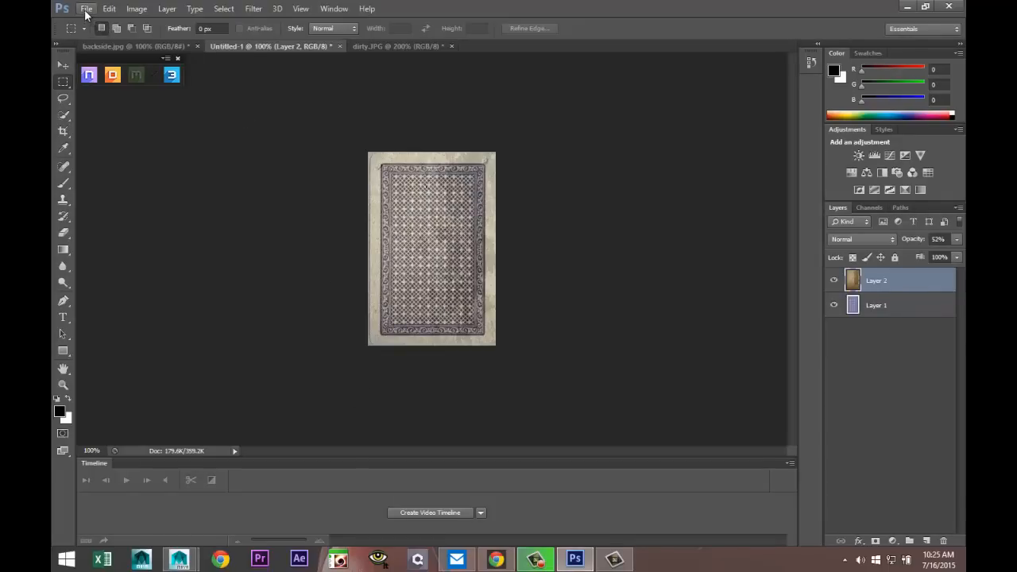
{"action": "left_click", "coordinate": [86, 8]}
{"action": "left_click", "coordinate": [114, 34]}
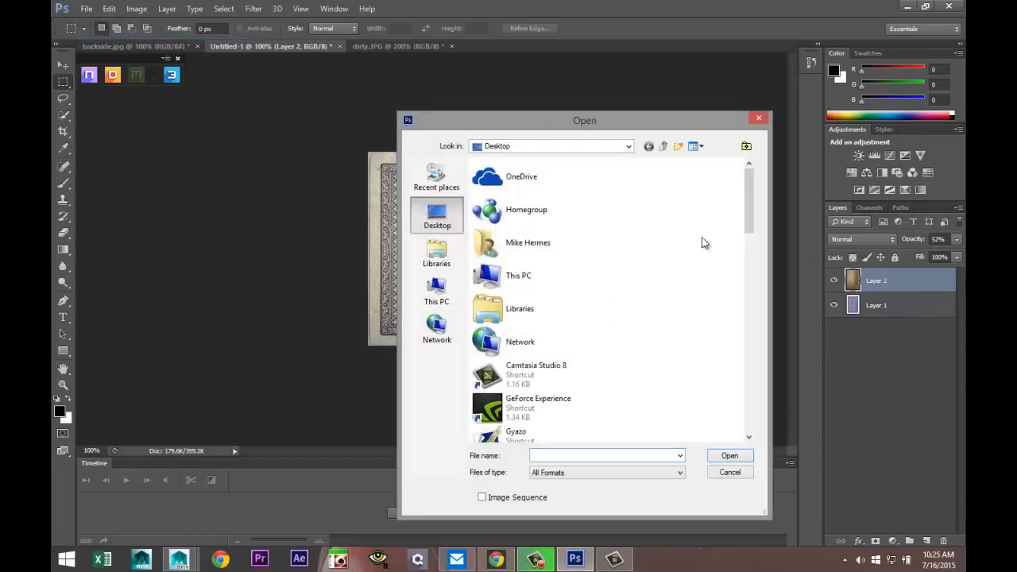
{"action": "left_click_drag", "start_coordinate": [751, 209], "coordinate": [762, 389]}
{"action": "left_click", "coordinate": [499, 223]}
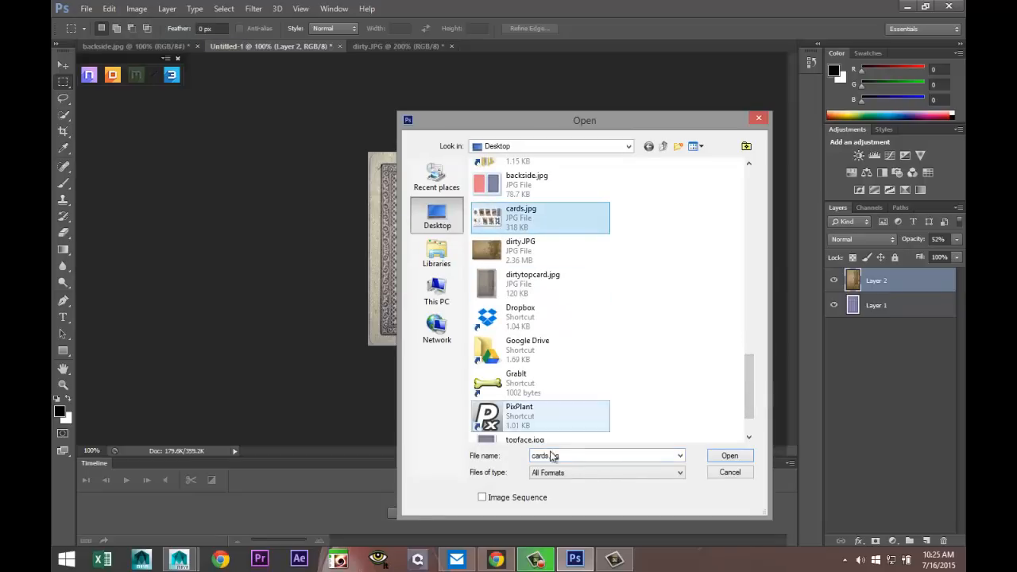
{"action": "left_click", "coordinate": [728, 457]}
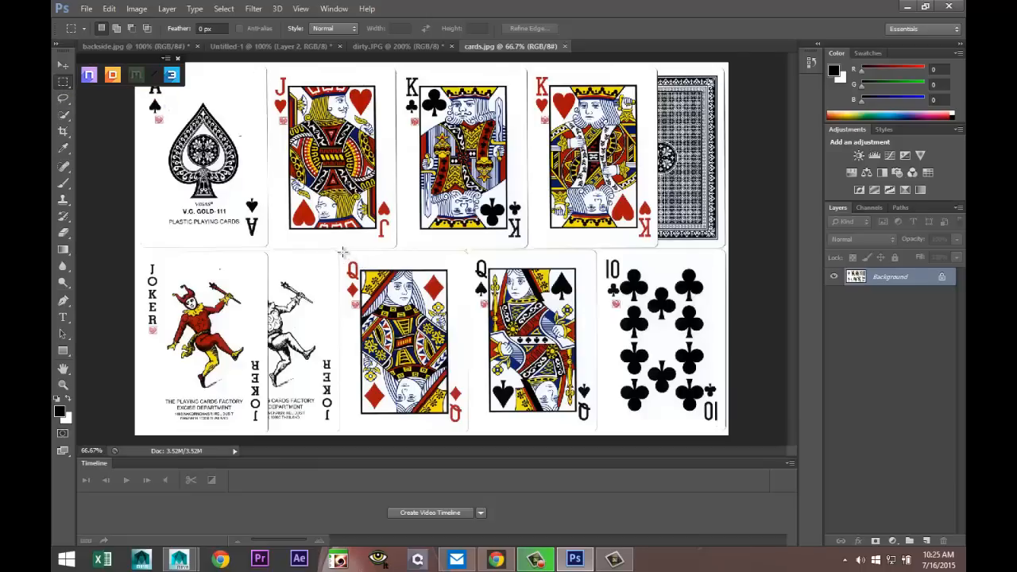
- Select the whole queen of diamonds card in cards.jpg and cut it out
{"action": "left_click_drag", "start_coordinate": [342, 253], "coordinate": [465, 435]}
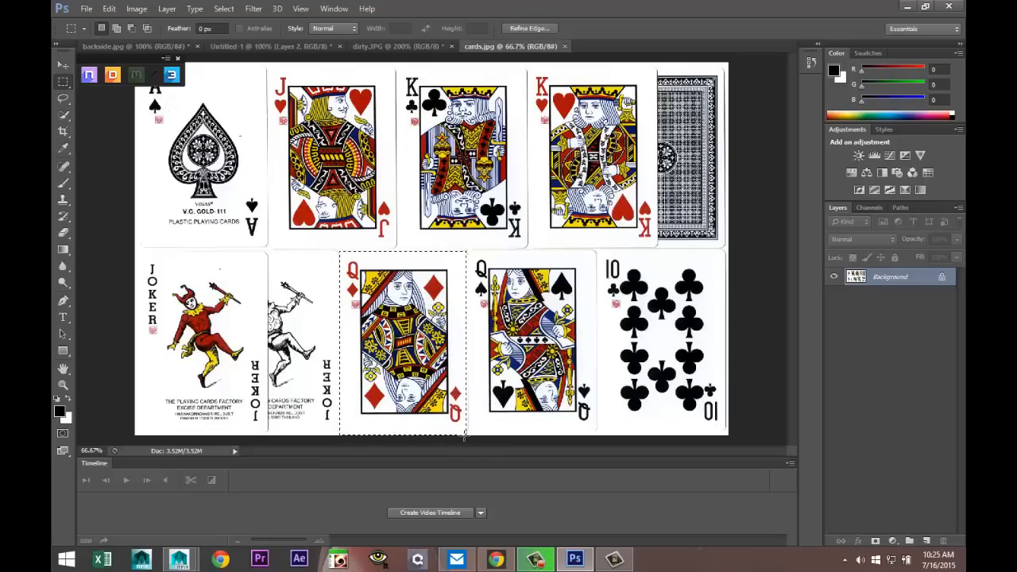
{"action": "left_click", "coordinate": [109, 9]}
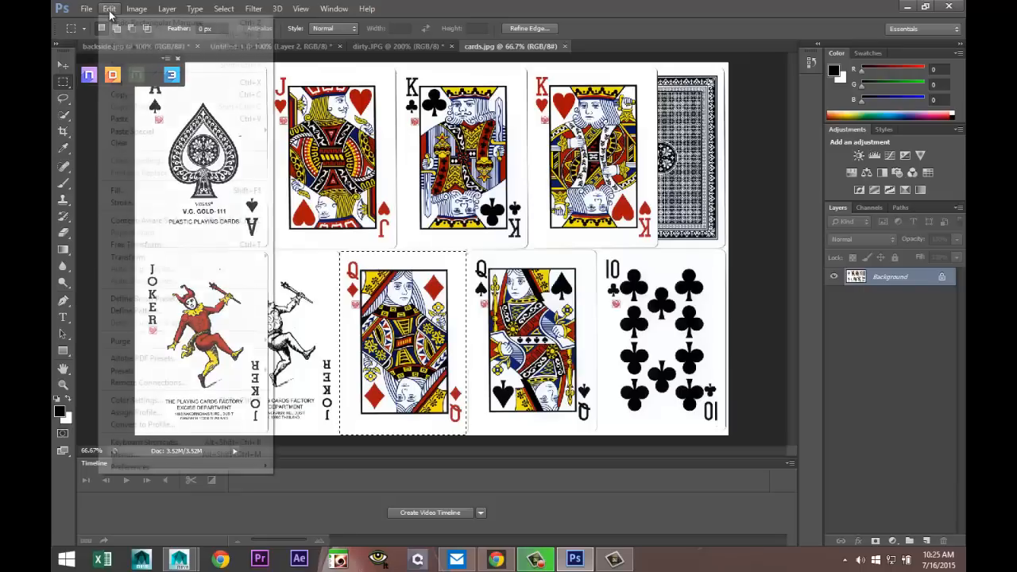
{"action": "left_click", "coordinate": [127, 85]}
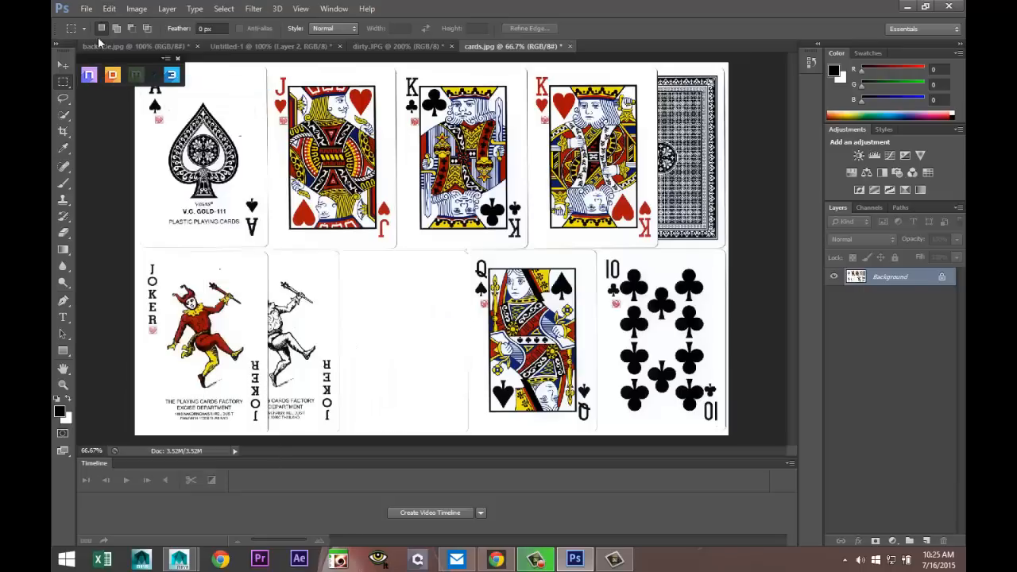
- Create a new transparent 297 × 434 pixel document and paste the queen of diamonds card into it
{"action": "left_click", "coordinate": [86, 9]}
{"action": "left_click", "coordinate": [97, 23]}
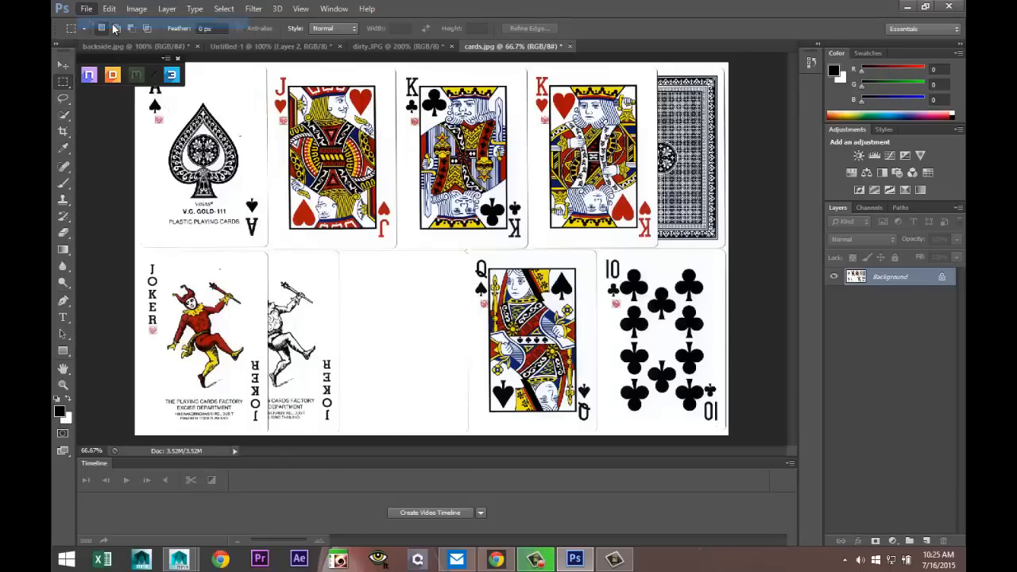
{"action": "left_click", "coordinate": [714, 168]}
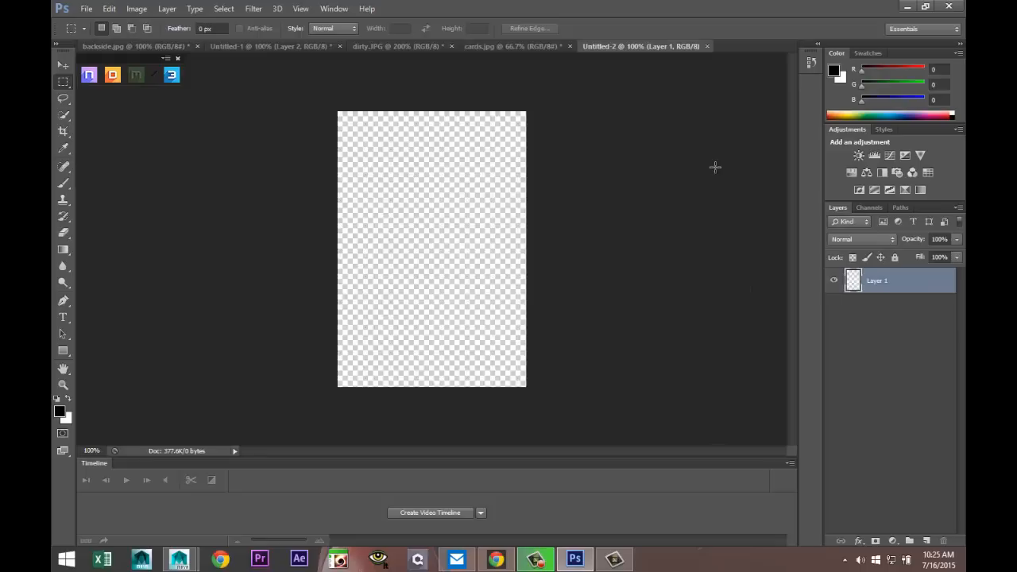
{"action": "left_click", "coordinate": [109, 9]}
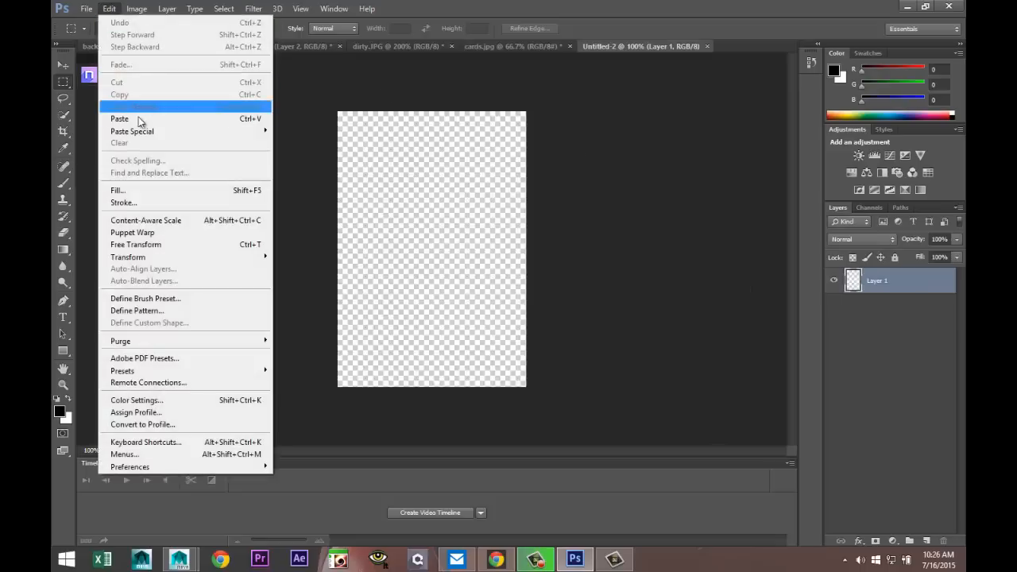
{"action": "left_click", "coordinate": [138, 118]}
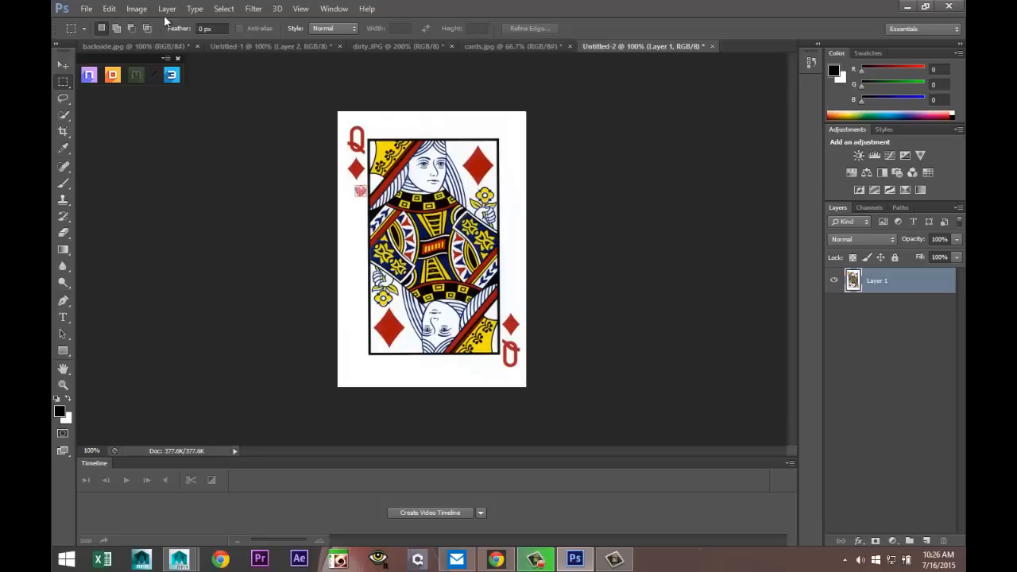
- Check the pixel dimensions of the new queen card document
{"action": "left_click", "coordinate": [136, 9]}
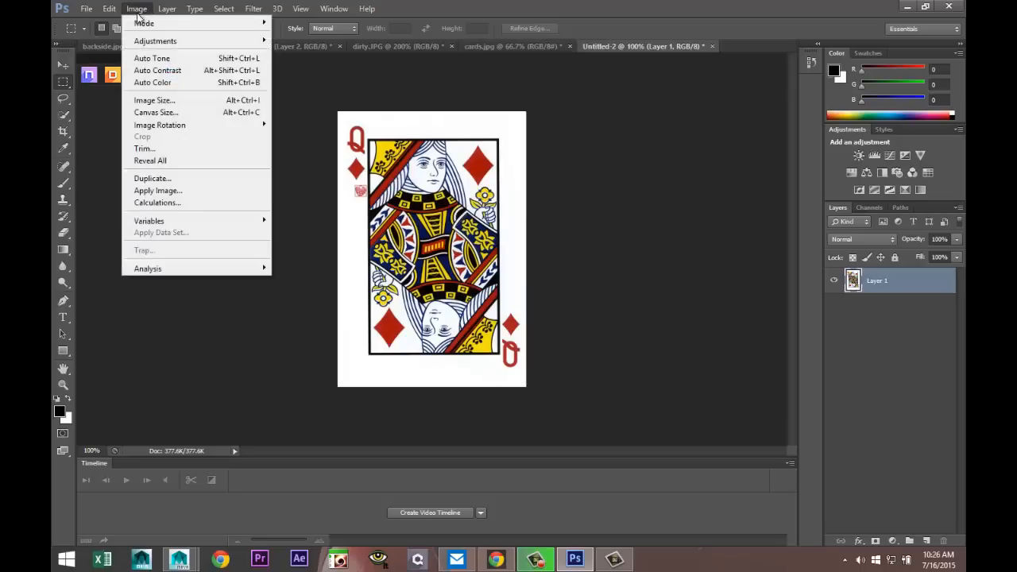
{"action": "left_click", "coordinate": [171, 101]}
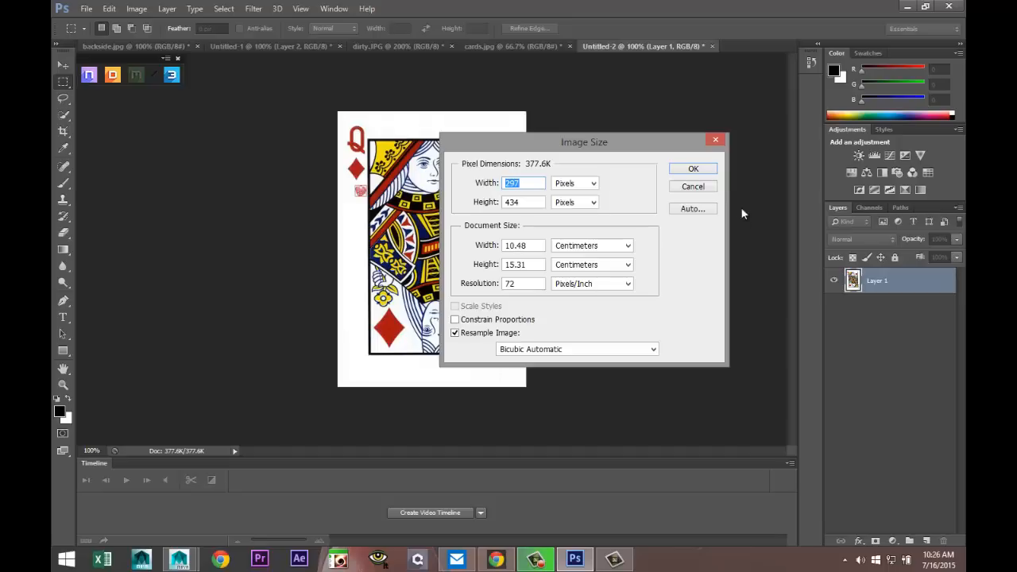
{"action": "left_click", "coordinate": [694, 187]}
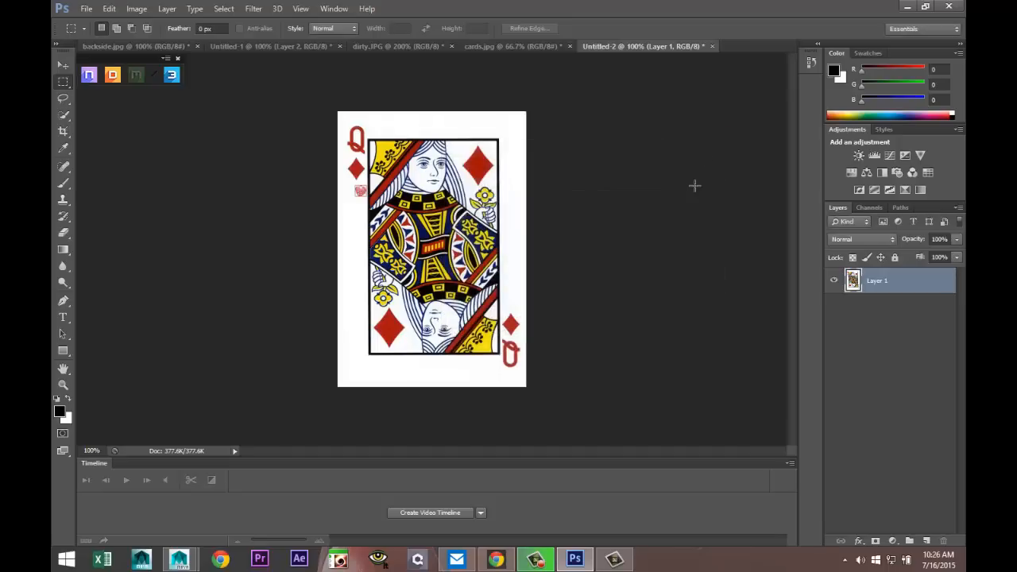
- Resize the dirty.JPG texture image to 297 pixels wide and 434 pixels high
{"action": "left_click", "coordinate": [503, 46]}
{"action": "left_click", "coordinate": [397, 46]}
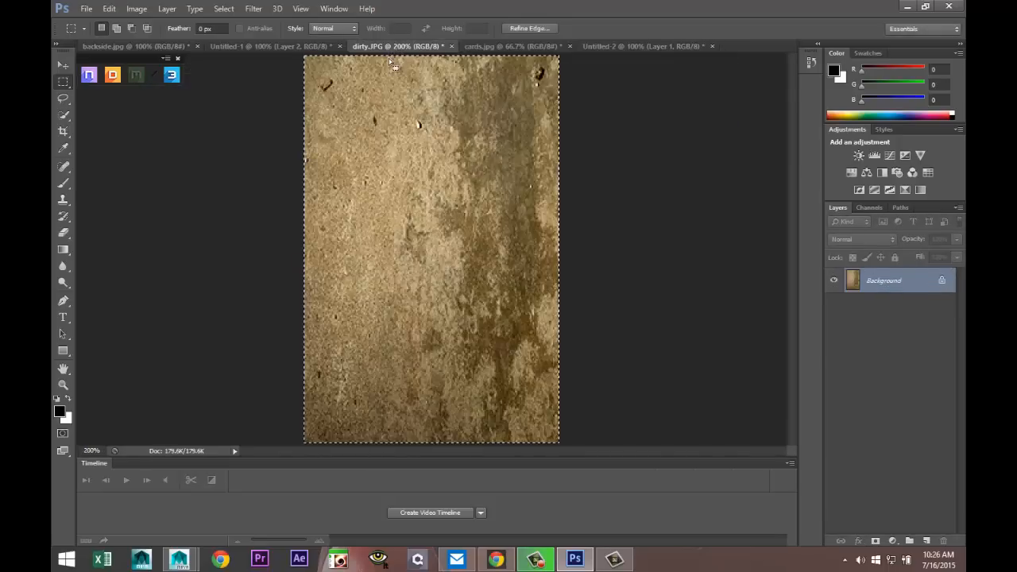
{"action": "left_click", "coordinate": [136, 9]}
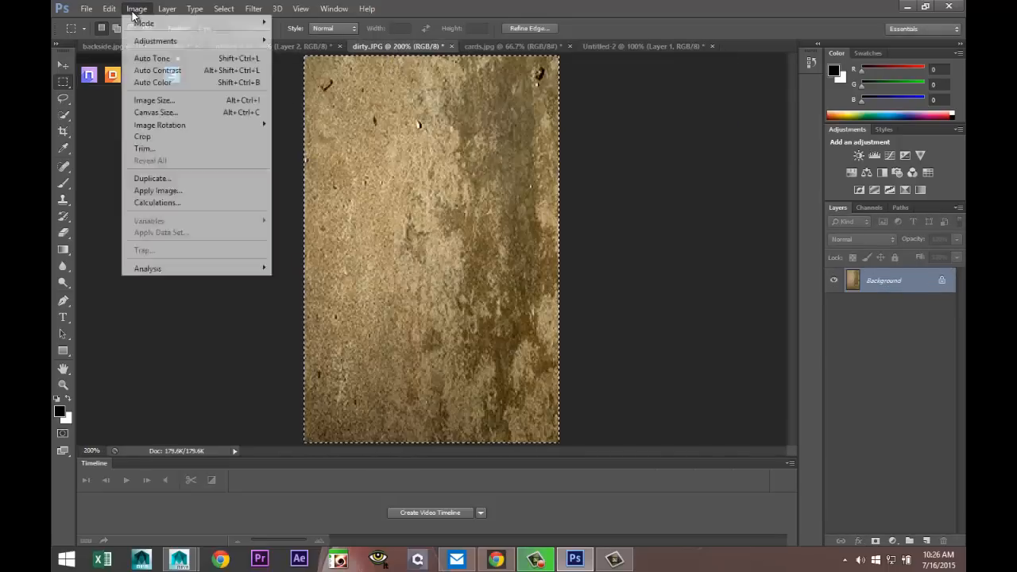
{"action": "left_click", "coordinate": [178, 101]}
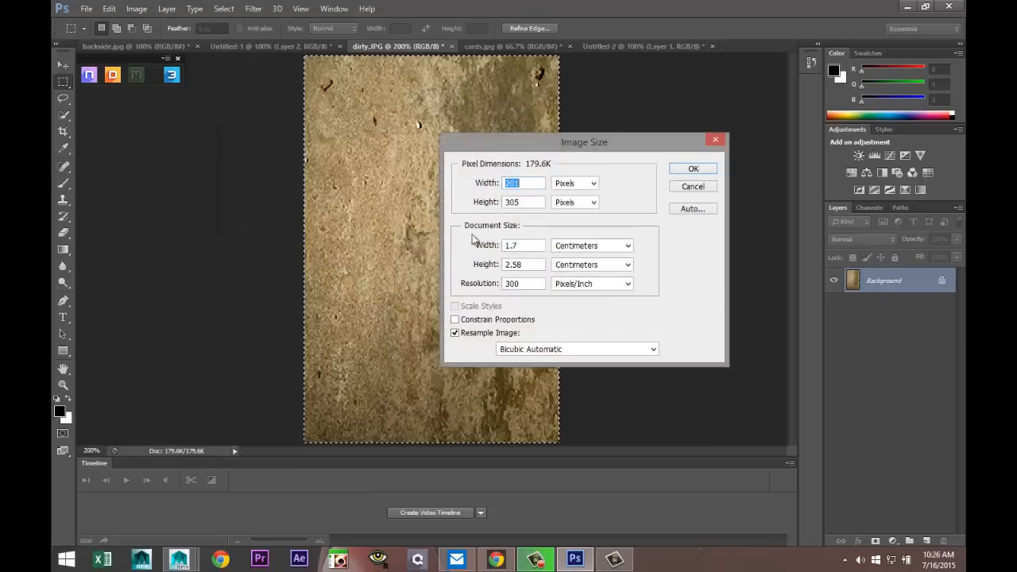
{"action": "type", "text": "297"}
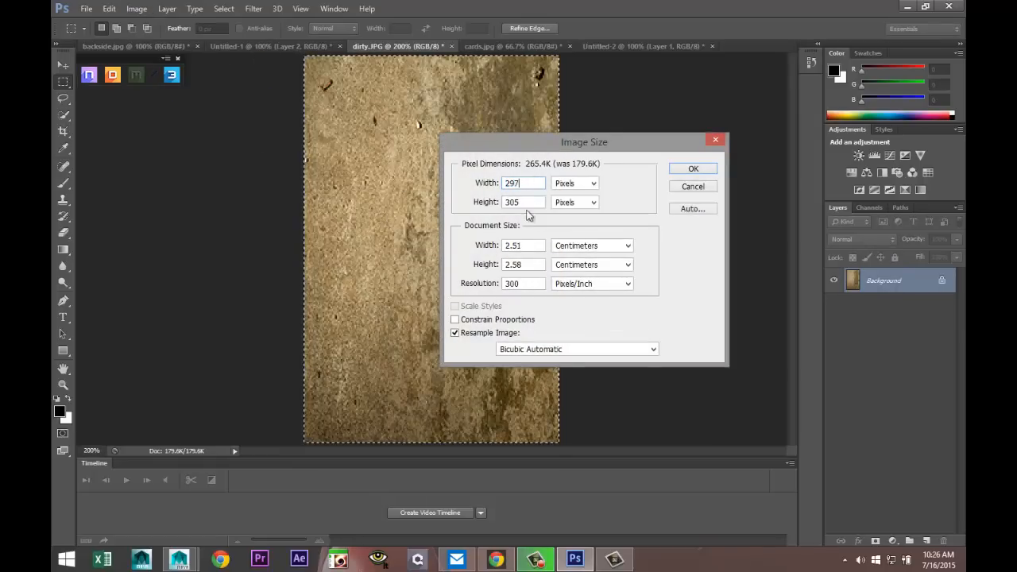
{"action": "key", "text": "Tab"}
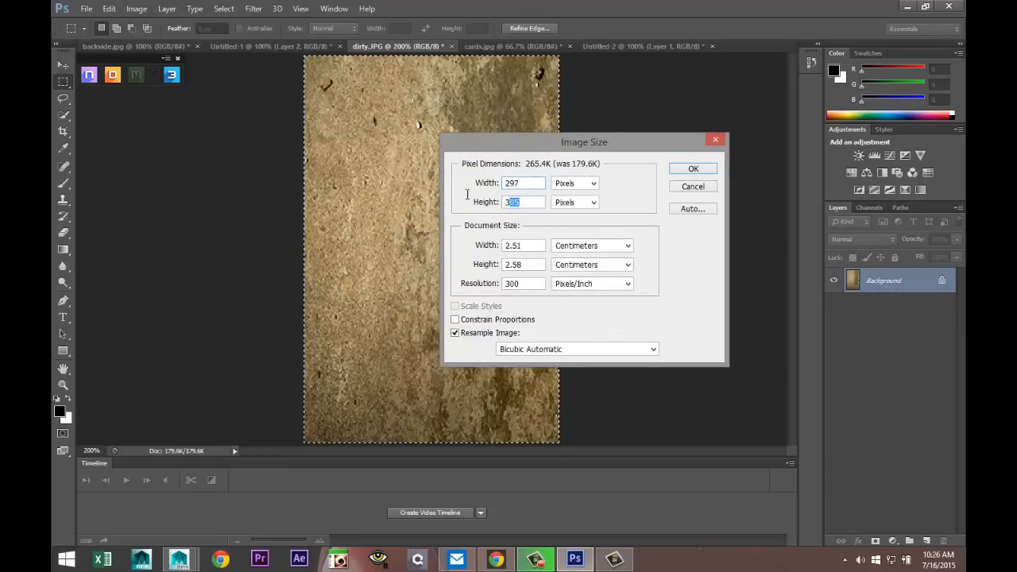
{"action": "type", "text": "434"}
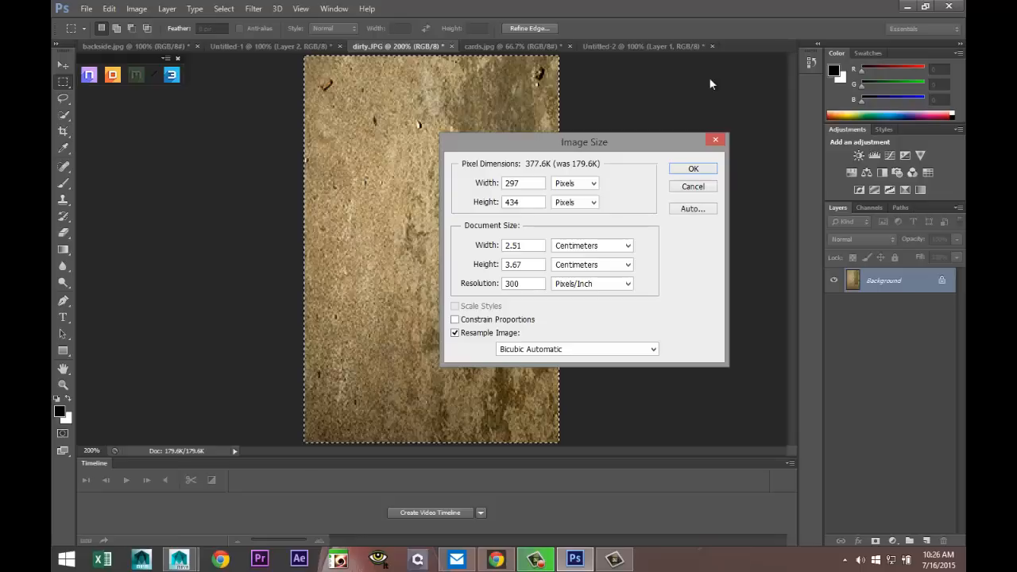
{"action": "left_click", "coordinate": [692, 171]}
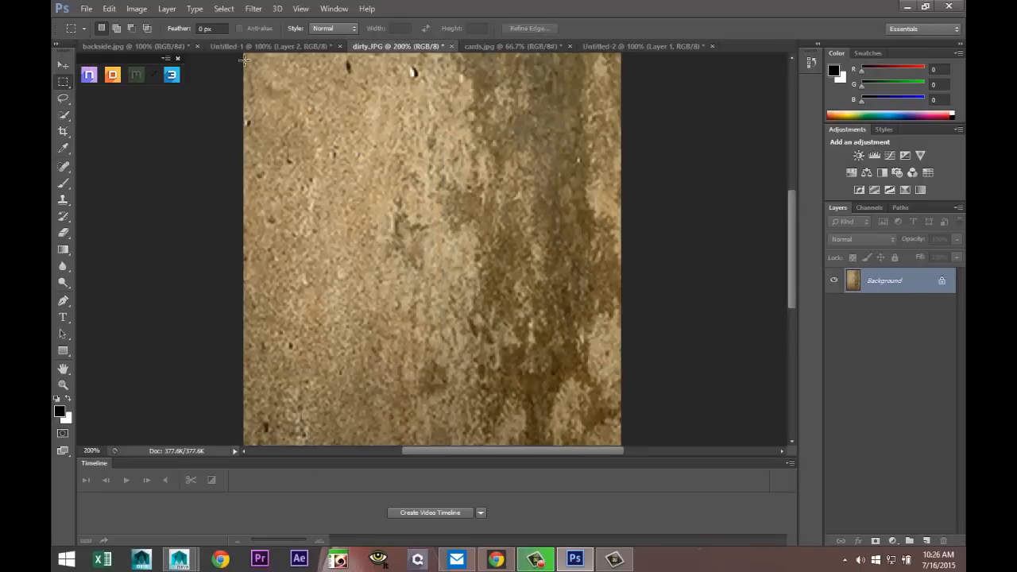
- Try to copy the visible lower part of the resized dirty texture onto the queen card, and undo the paste
{"action": "left_click_drag", "start_coordinate": [245, 59], "coordinate": [633, 194]}
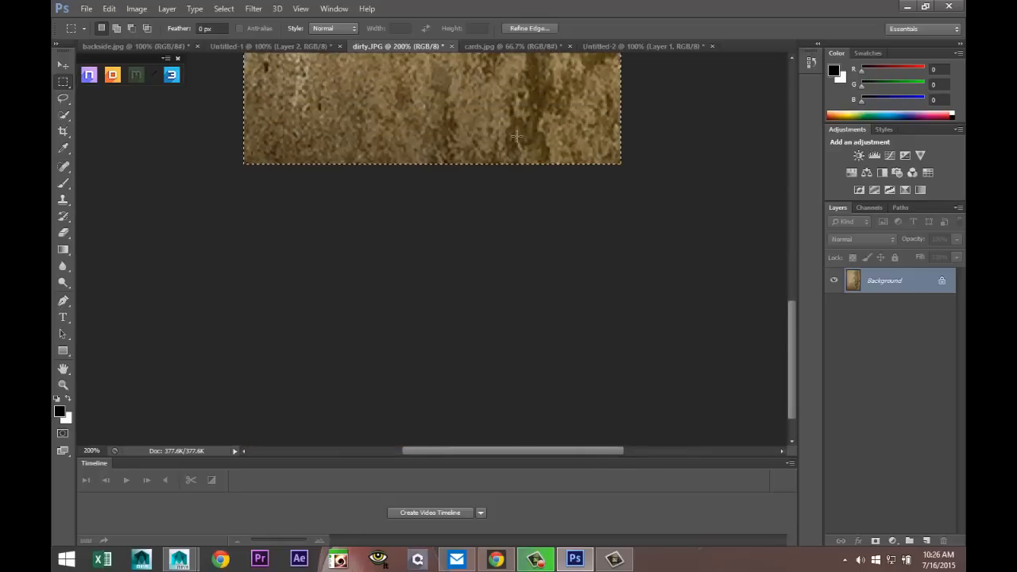
{"action": "left_click", "coordinate": [494, 45]}
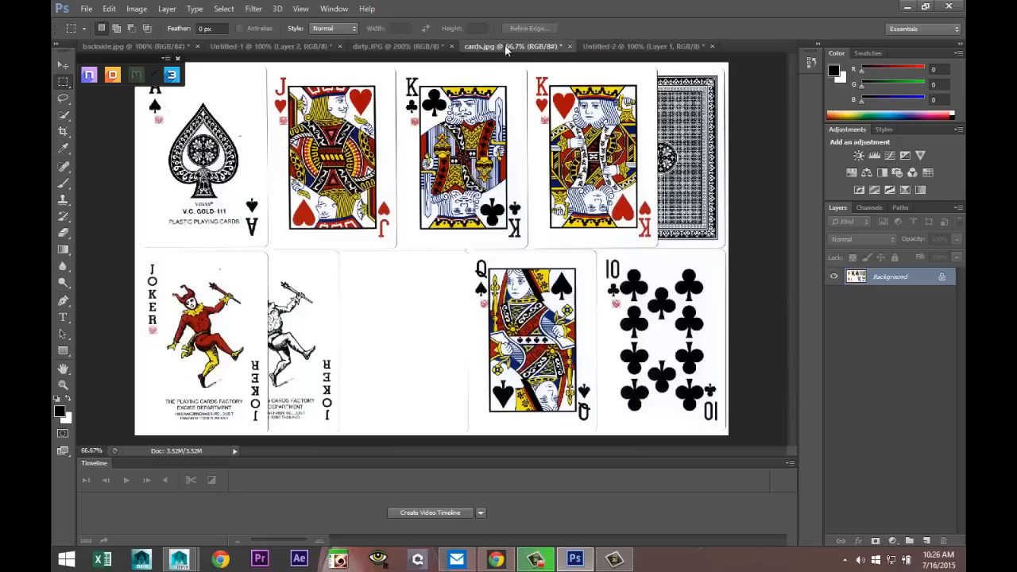
{"action": "left_click", "coordinate": [596, 46]}
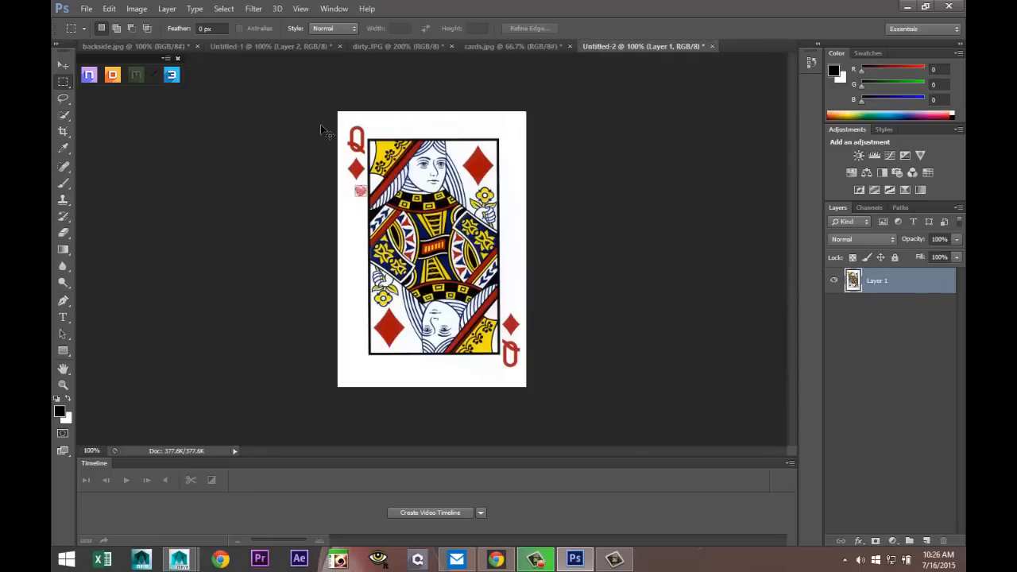
{"action": "key", "text": "ctrl+v"}
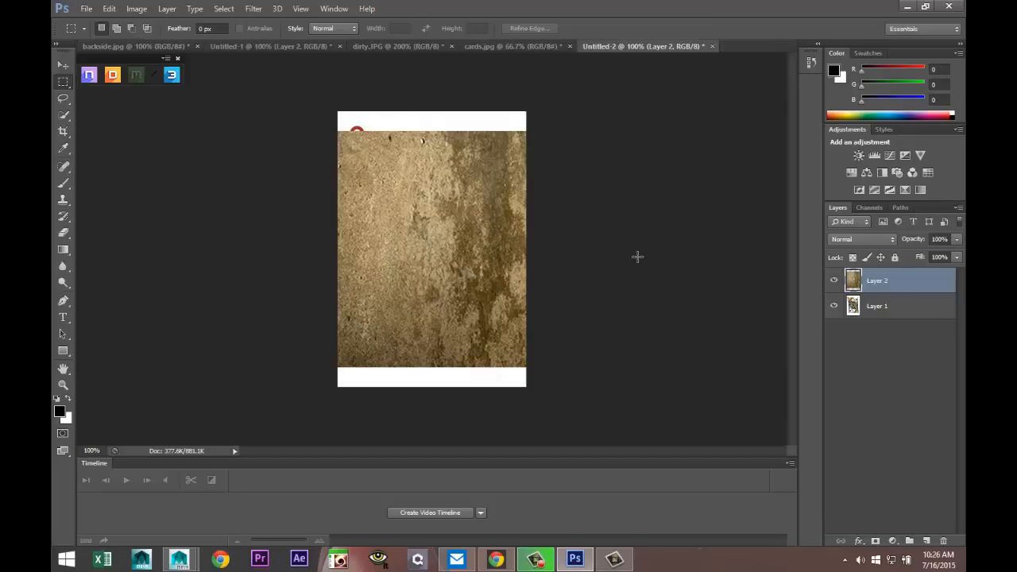
{"action": "key", "text": "ctrl+z"}
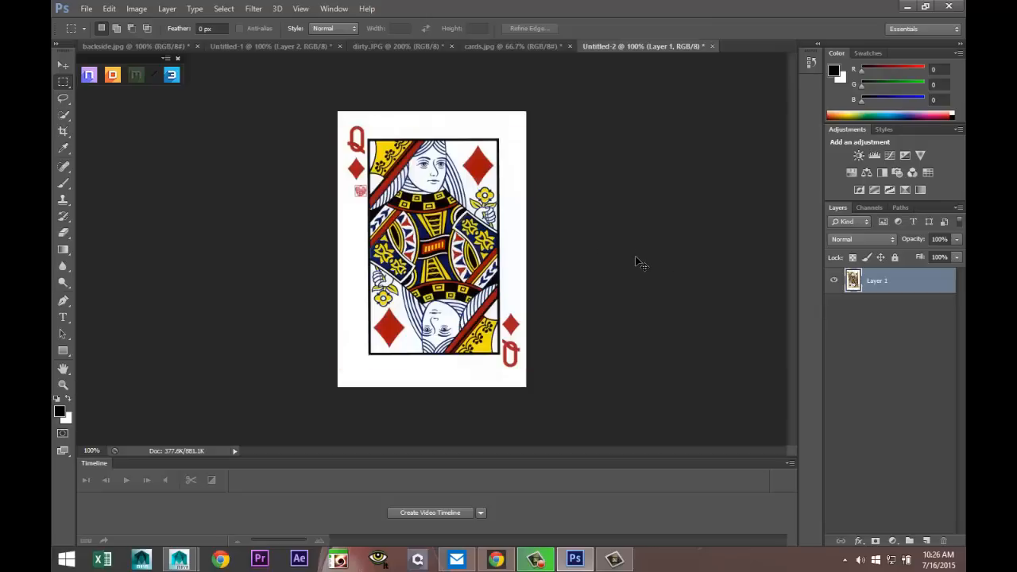
- Compare the pixel dimensions of the queen card document with those of dirty.JPG
{"action": "left_click", "coordinate": [136, 9]}
{"action": "left_click", "coordinate": [178, 102]}
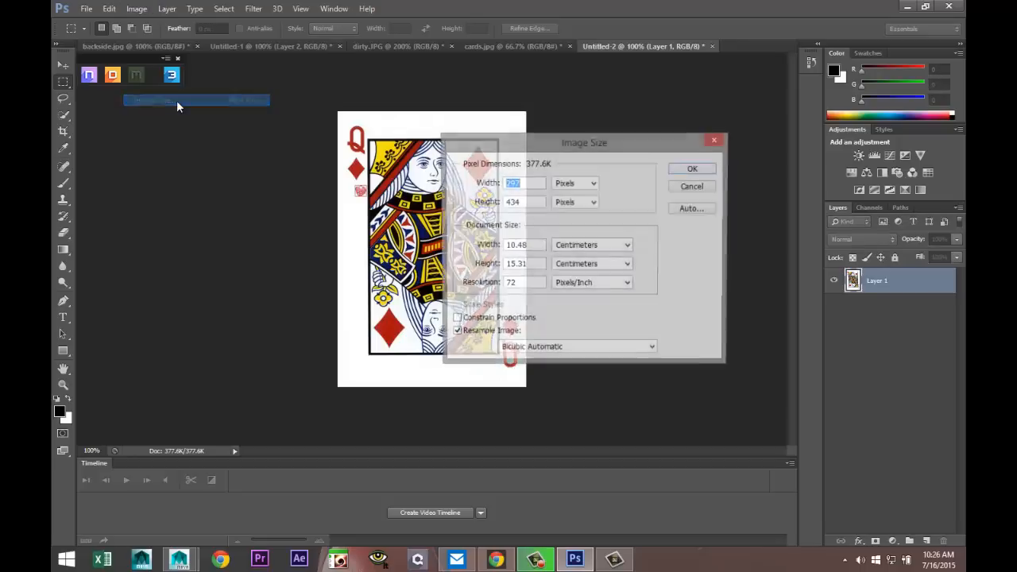
{"action": "left_click", "coordinate": [692, 187]}
{"action": "left_click", "coordinate": [520, 48]}
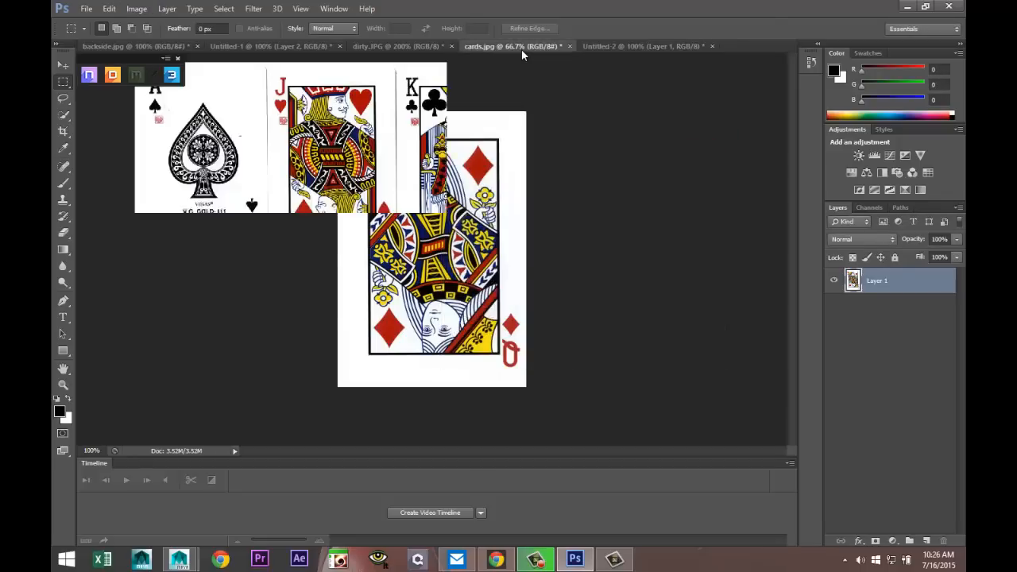
{"action": "left_click", "coordinate": [434, 45]}
{"action": "scroll", "coordinate": [408, 199], "scroll_direction": "up", "scroll_amount": 2}
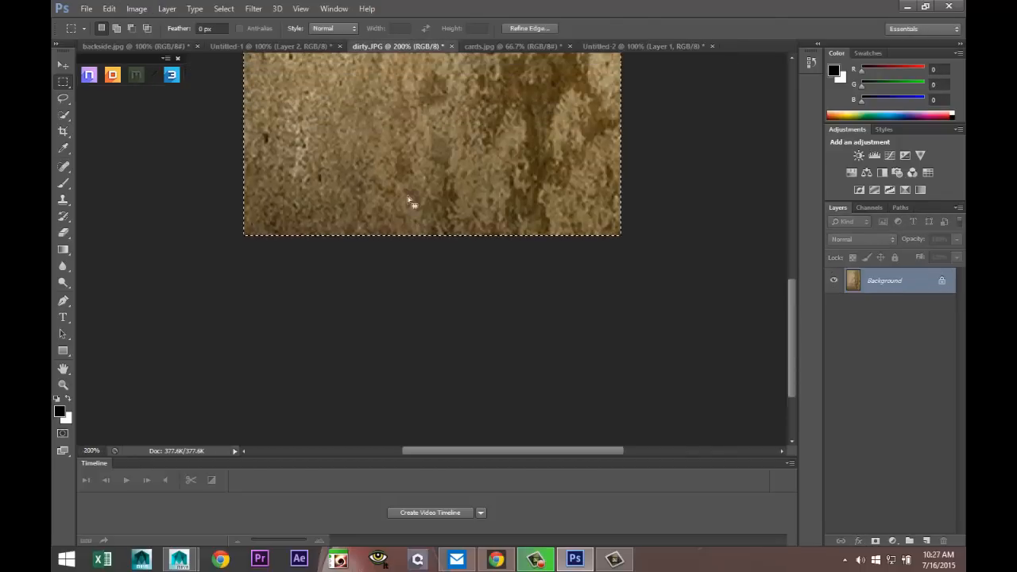
{"action": "left_click", "coordinate": [137, 9]}
{"action": "left_click", "coordinate": [155, 101]}
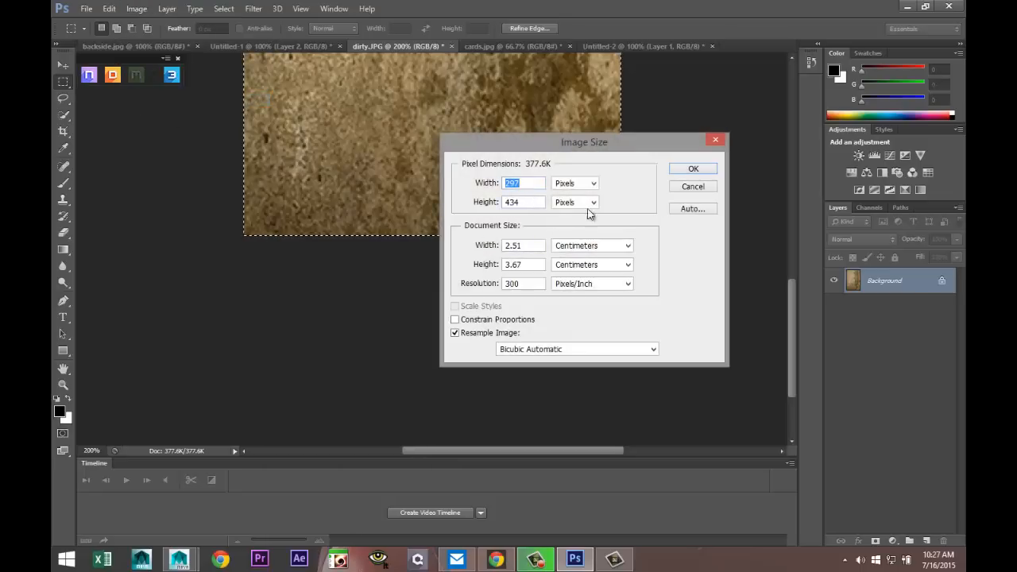
{"action": "left_click", "coordinate": [693, 169]}
- Select the entire dirty.JPG texture from its lower edge up to its upper edge and copy it
{"action": "scroll", "coordinate": [619, 254], "scroll_direction": "up", "scroll_amount": 3}
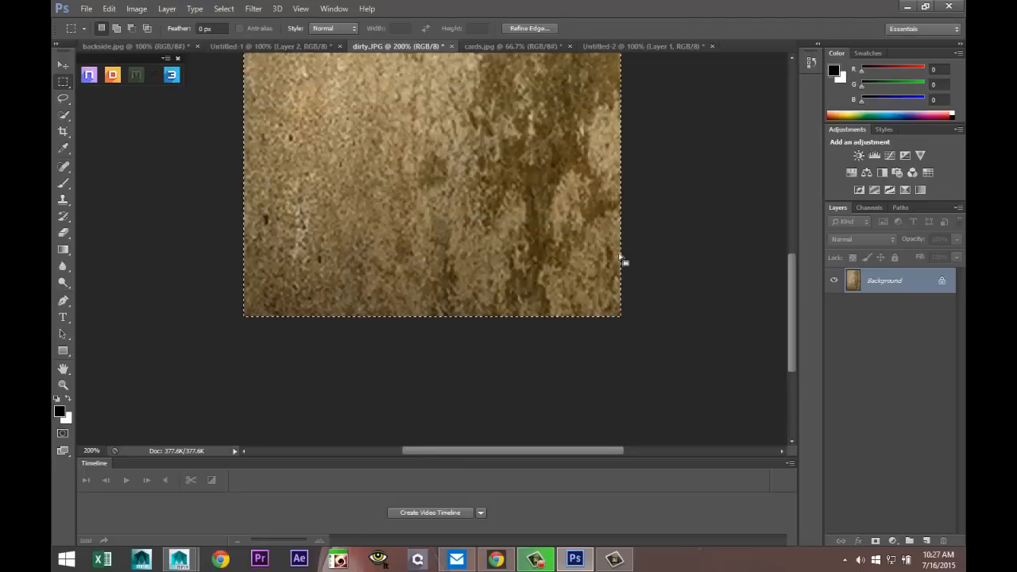
{"action": "left_click", "coordinate": [64, 83]}
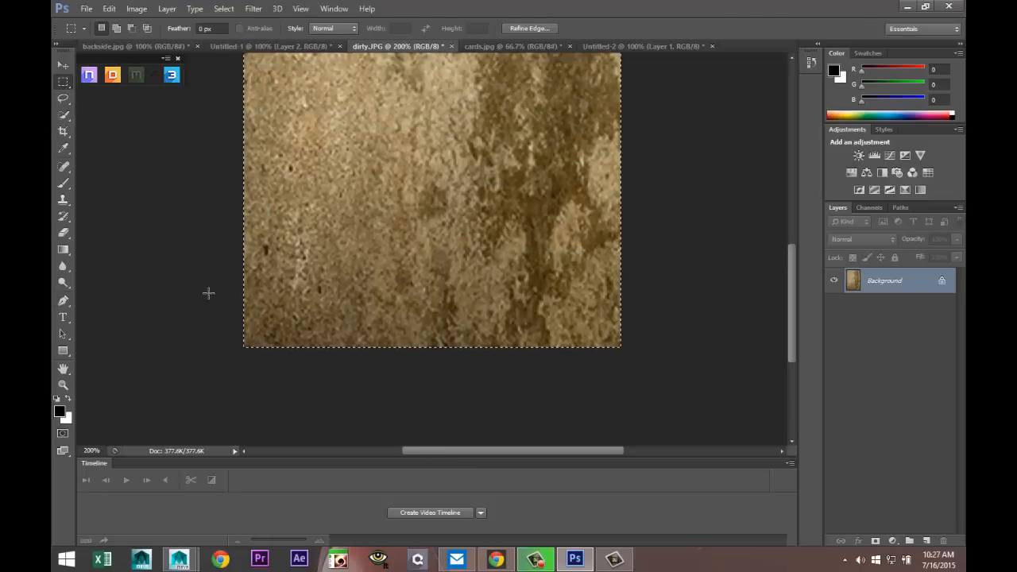
{"action": "left_click", "coordinate": [251, 348]}
{"action": "left_click_drag", "start_coordinate": [251, 348], "coordinate": [639, 380]}
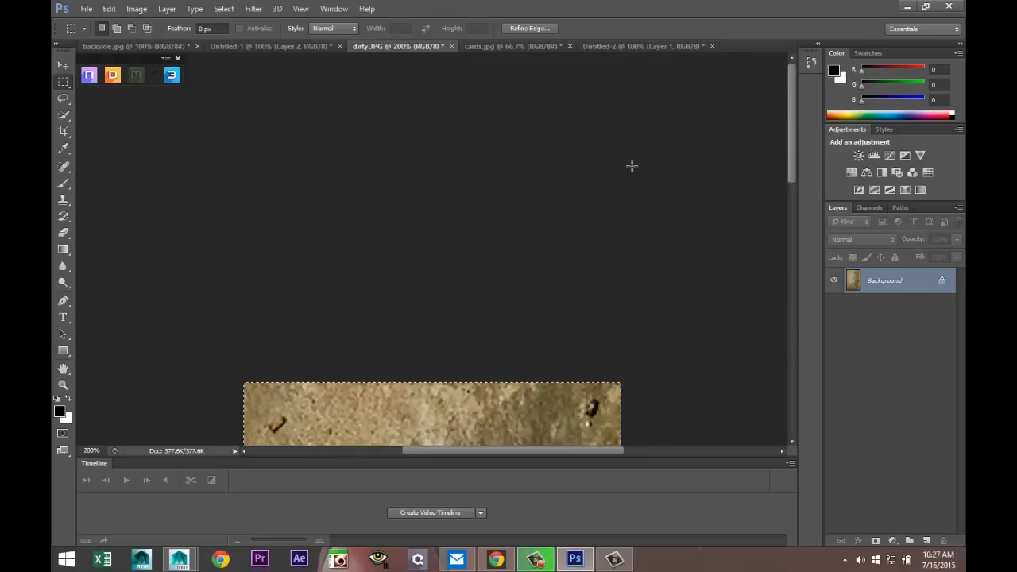
- Paste the dirty texture over the queen card in Untitled-2 and set the texture layer's opacity to 41%
{"action": "left_click", "coordinate": [503, 47]}
{"action": "left_click", "coordinate": [614, 48]}
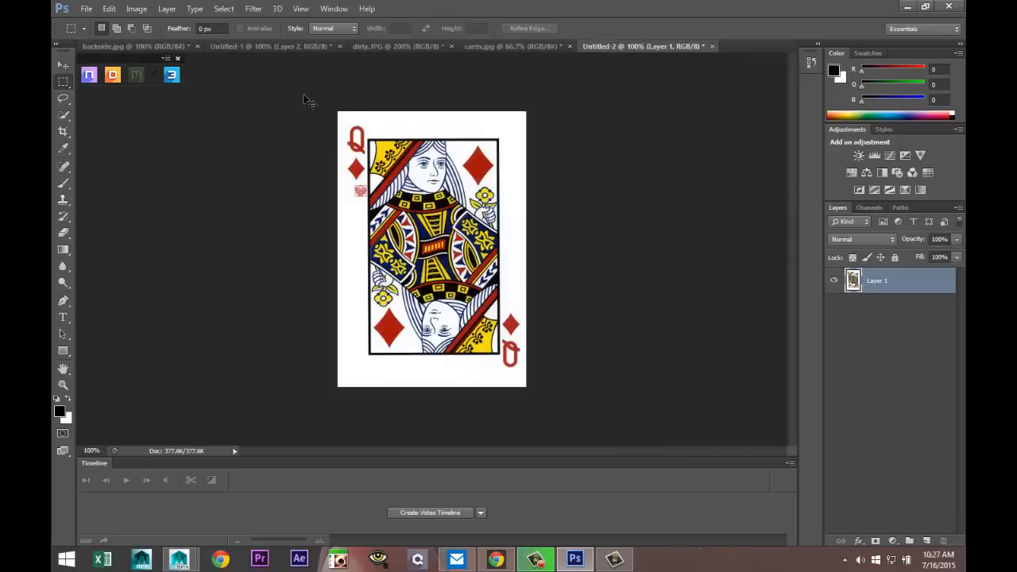
{"action": "key", "text": "ctrl+v"}
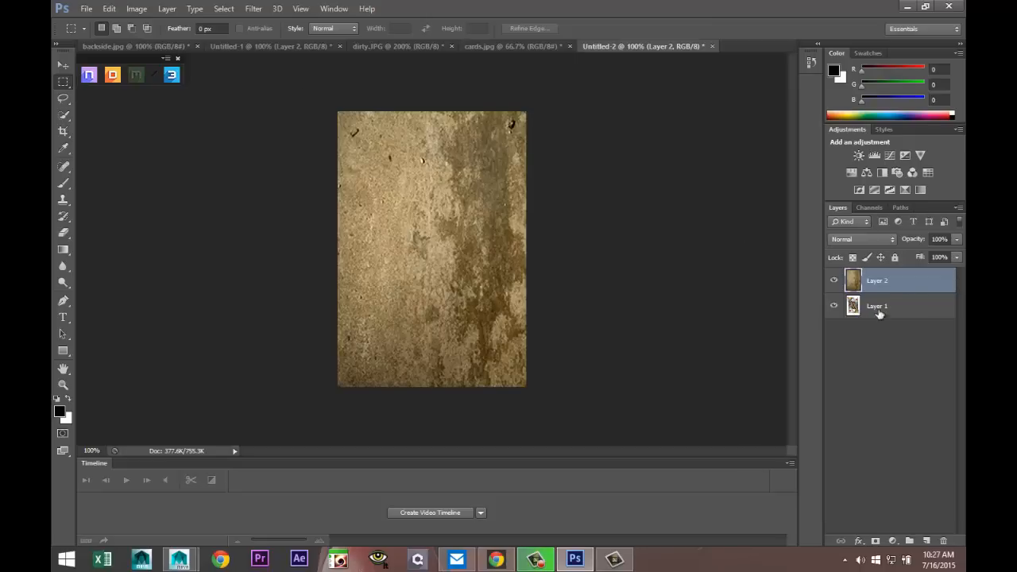
{"action": "left_click", "coordinate": [957, 240]}
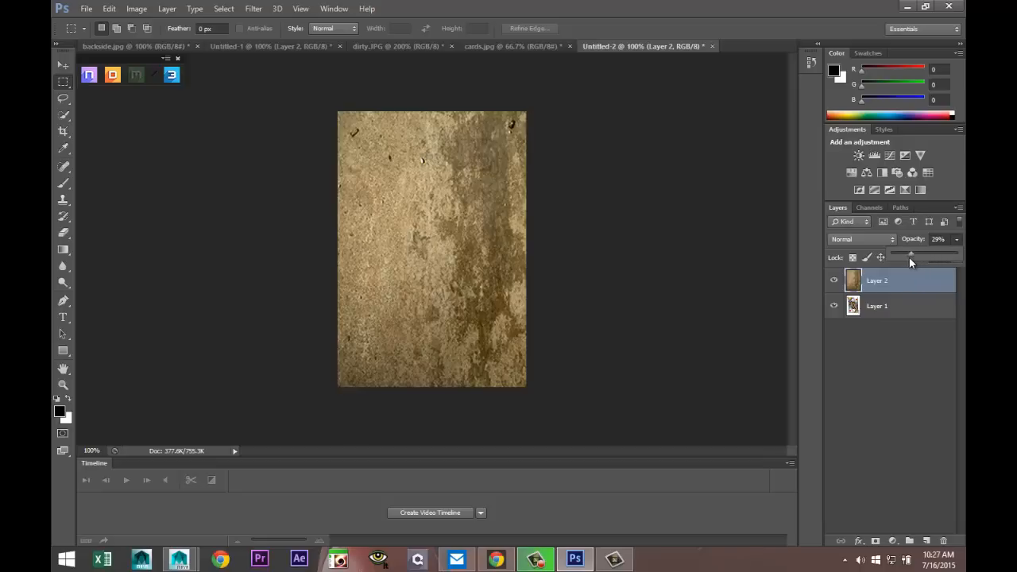
{"action": "left_click_drag", "start_coordinate": [902, 258], "coordinate": [913, 259]}
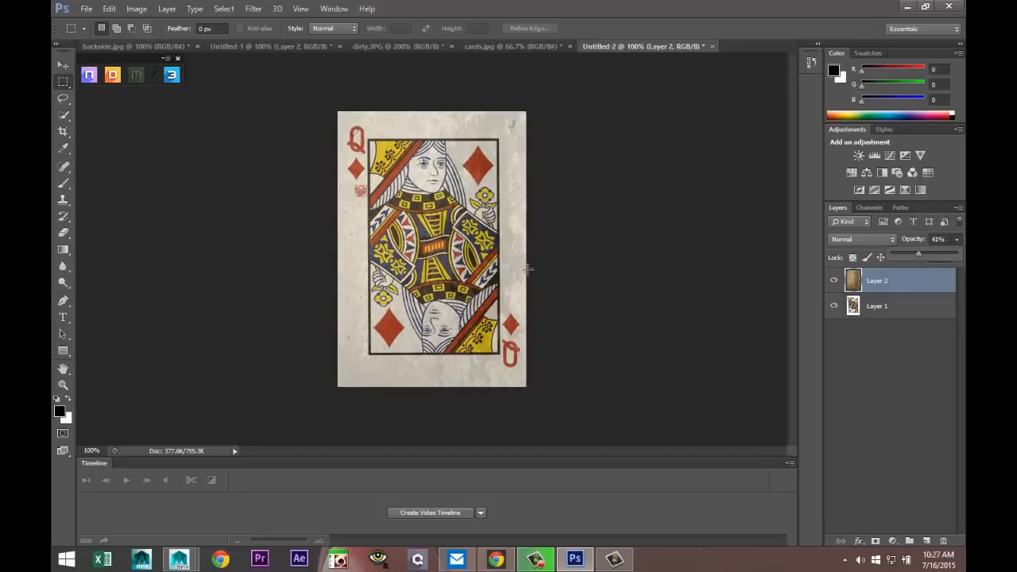
- Save the weathered queen card to the Desktop as DirtyLady.jpg in JPEG format at maximum quality 12
{"action": "left_click", "coordinate": [85, 9]}
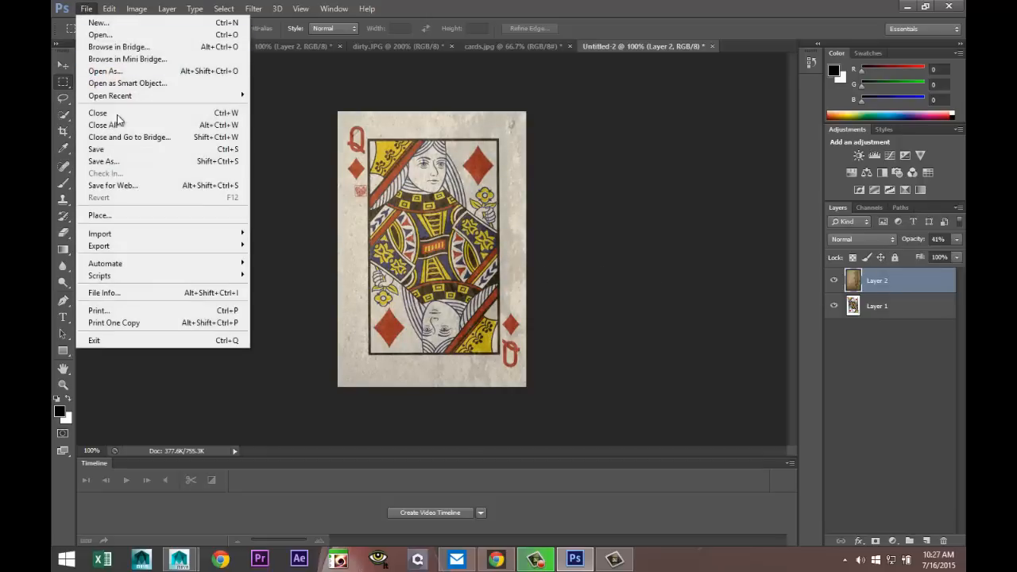
{"action": "left_click", "coordinate": [130, 161]}
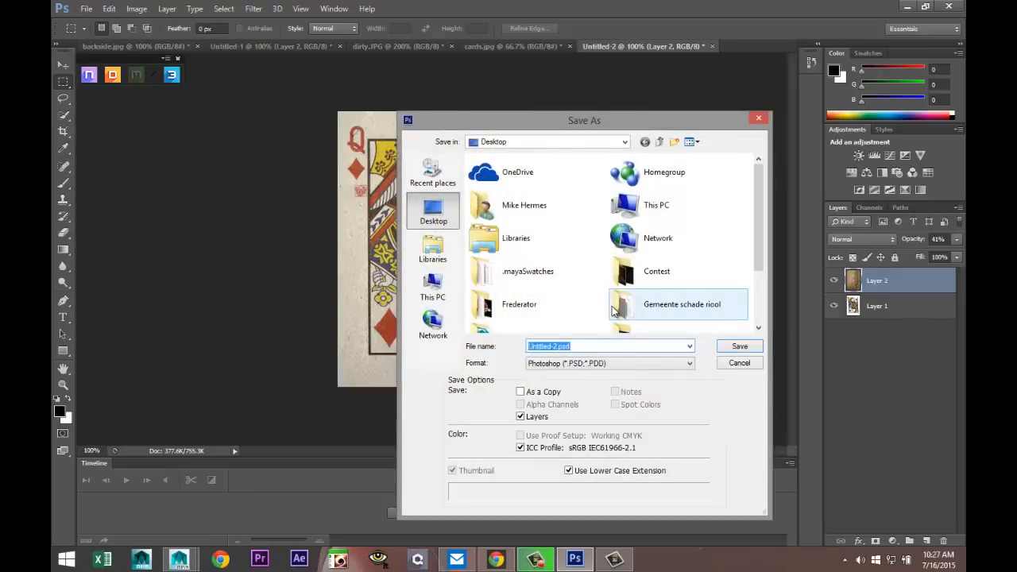
{"action": "type", "text": "D"}
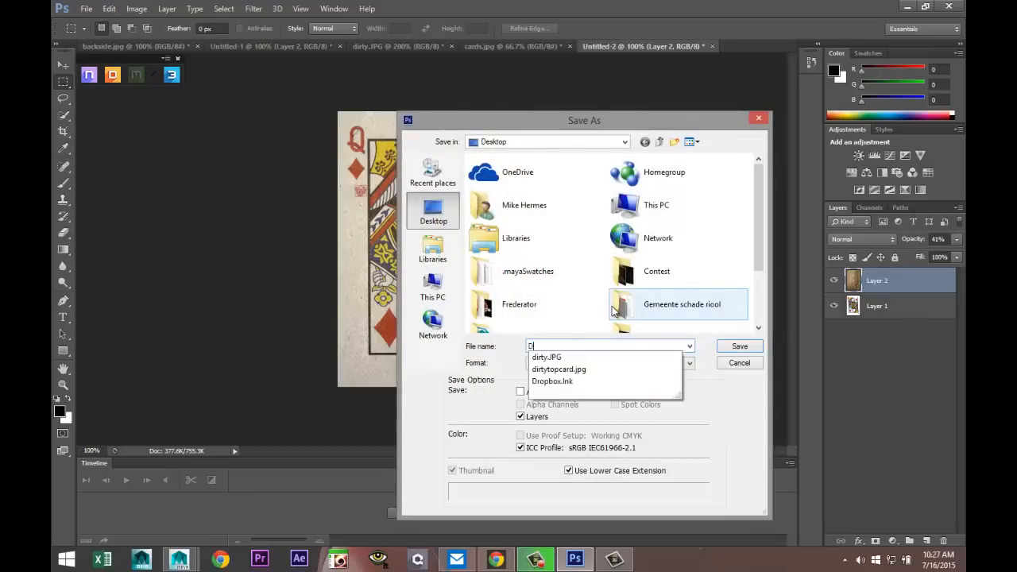
{"action": "type", "text": "irtyLady"}
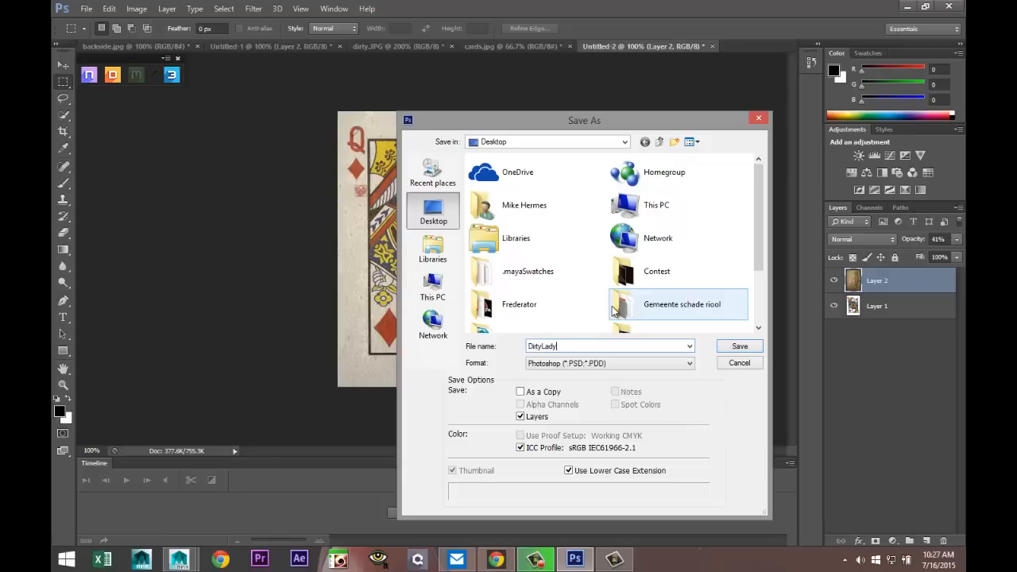
{"action": "left_click", "coordinate": [690, 364]}
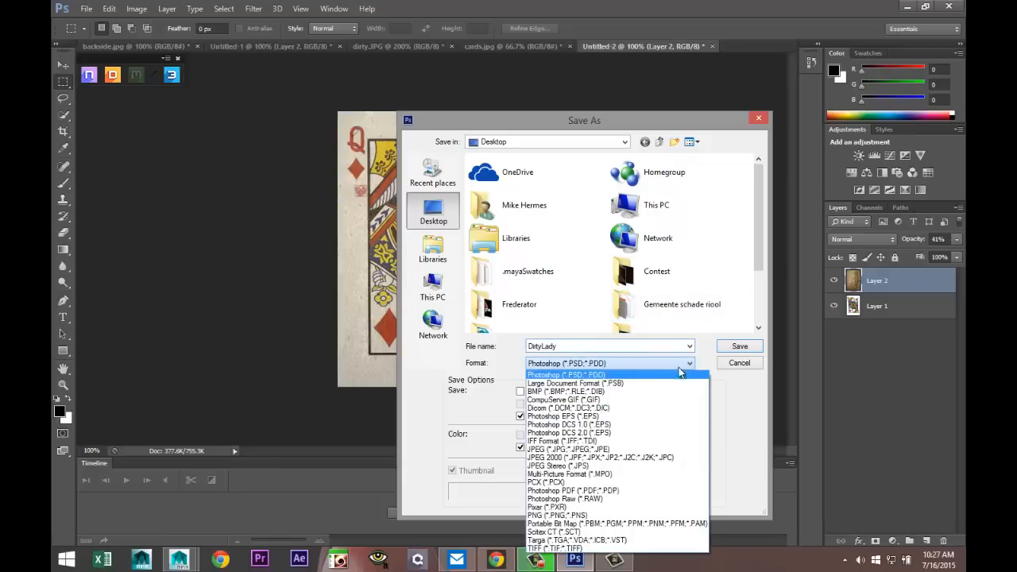
{"action": "left_click", "coordinate": [595, 449]}
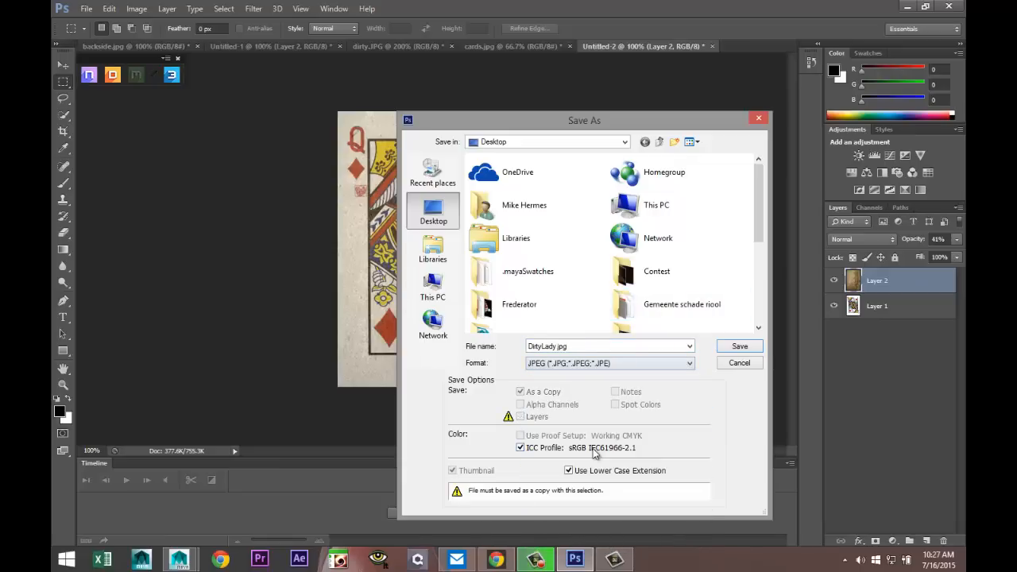
{"action": "left_click", "coordinate": [740, 347]}
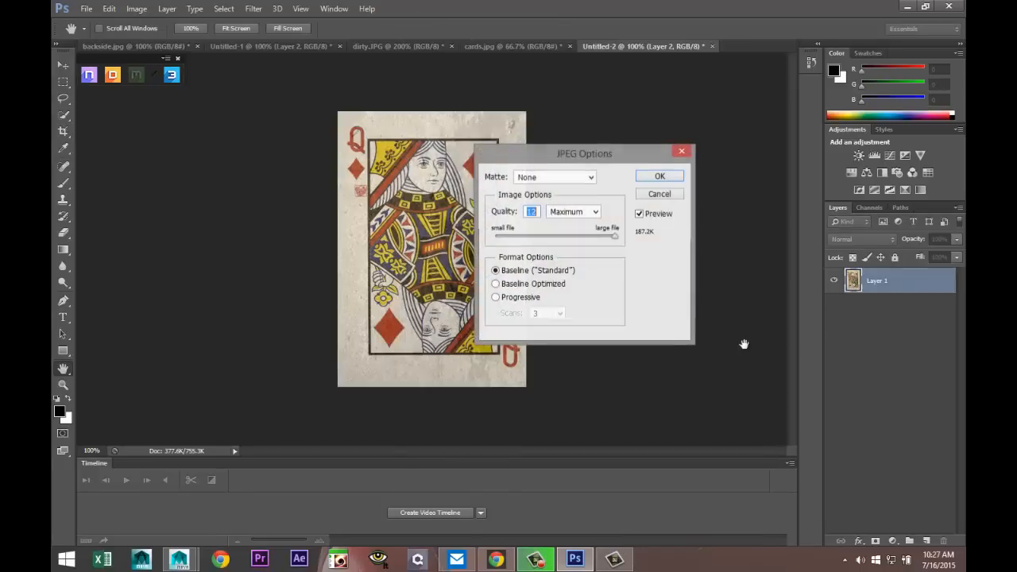
{"action": "left_click", "coordinate": [660, 177]}
- Switch to Maya and assign a new Lambert material to the separate flipped card
{"action": "key", "text": "alt+Tab"}
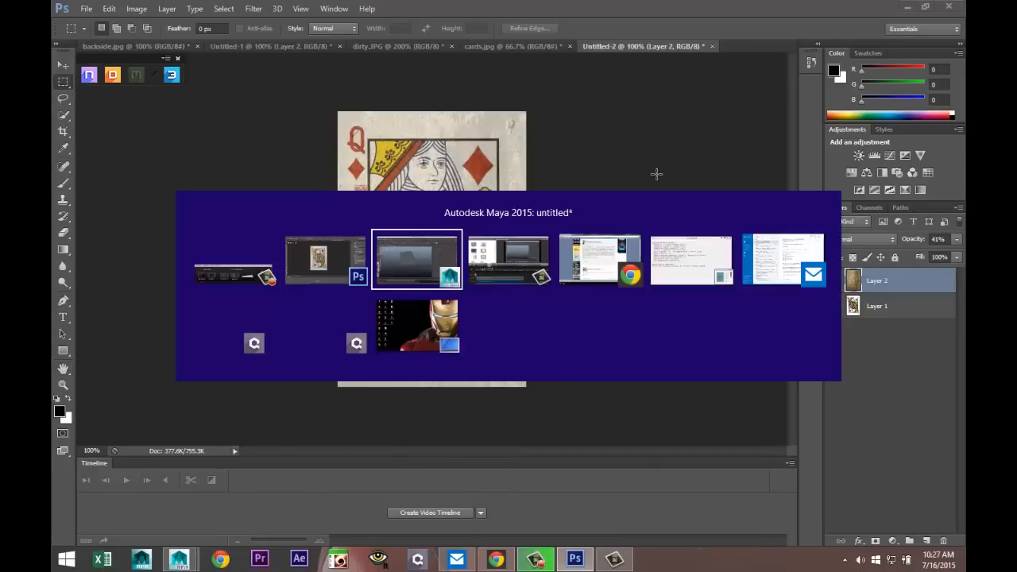
{"action": "left_click", "coordinate": [408, 231]}
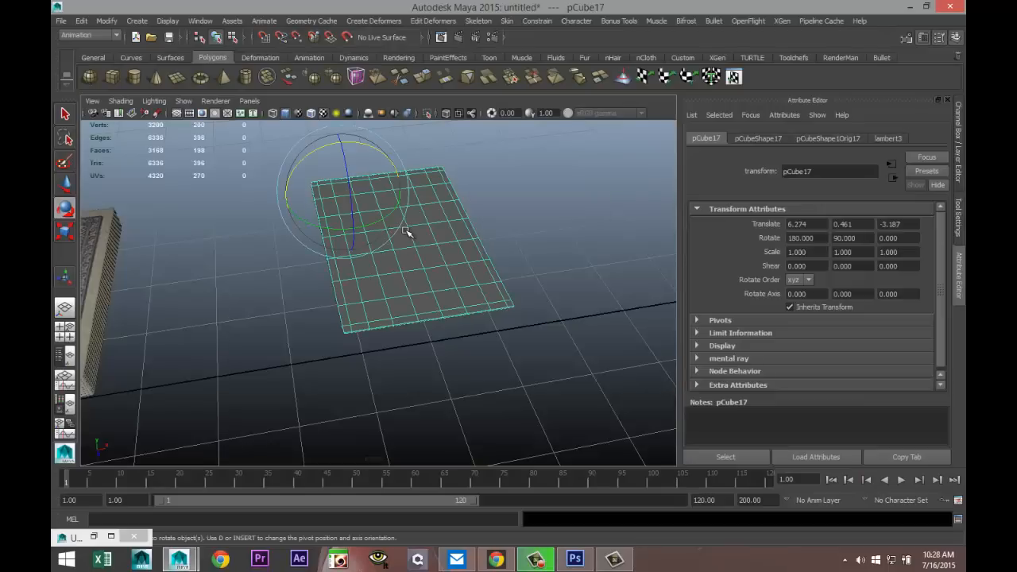
{"action": "right_click_drag", "start_coordinate": [427, 257], "coordinate": [433, 507]}
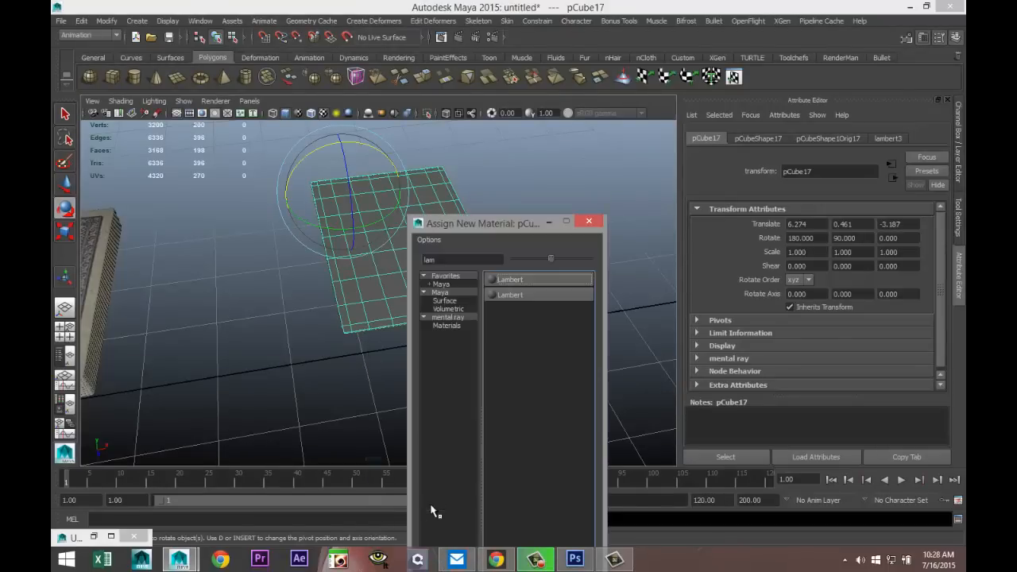
{"action": "left_click", "coordinate": [515, 280]}
- Connect a file texture to the new material's color and load DirtyLady.jpg from the Desktop as its image
{"action": "left_click", "coordinate": [920, 284]}
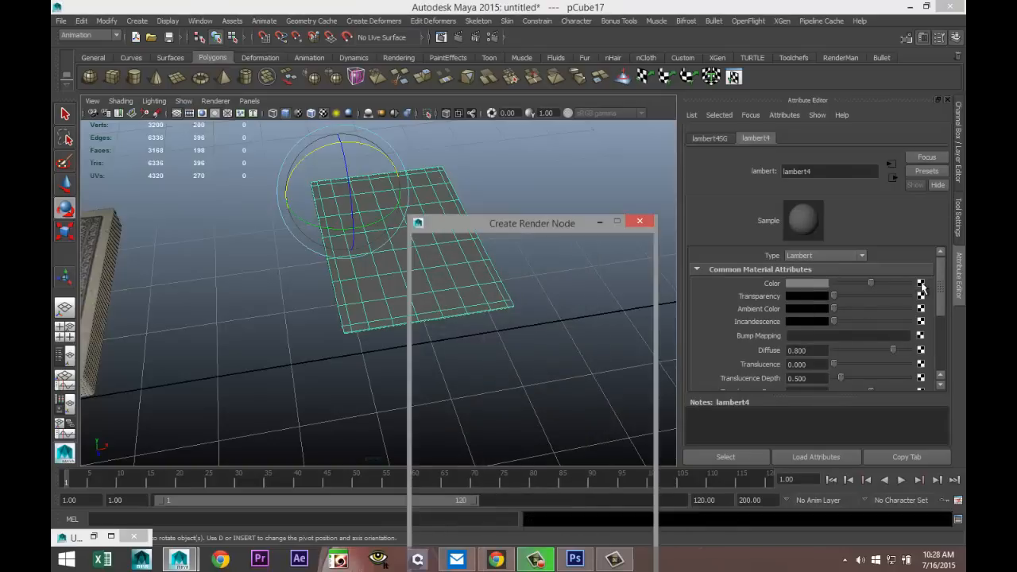
{"action": "left_click", "coordinate": [569, 324]}
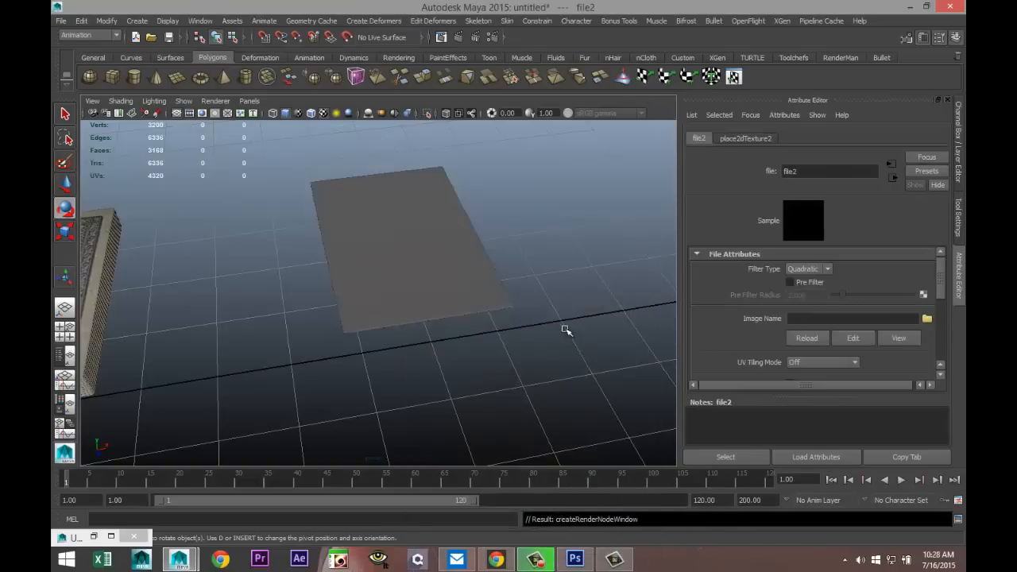
{"action": "left_click", "coordinate": [926, 318]}
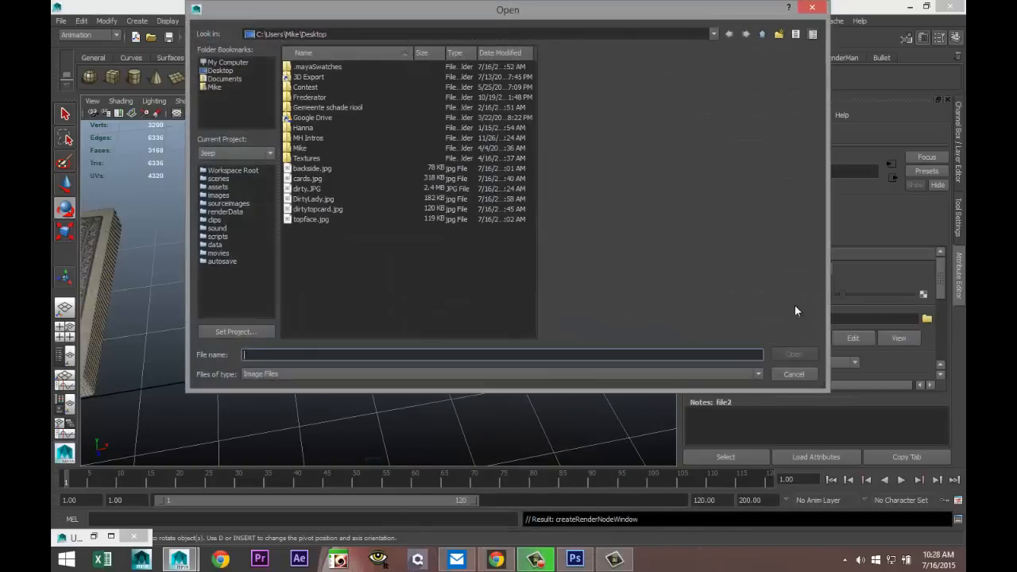
{"action": "left_click", "coordinate": [316, 200]}
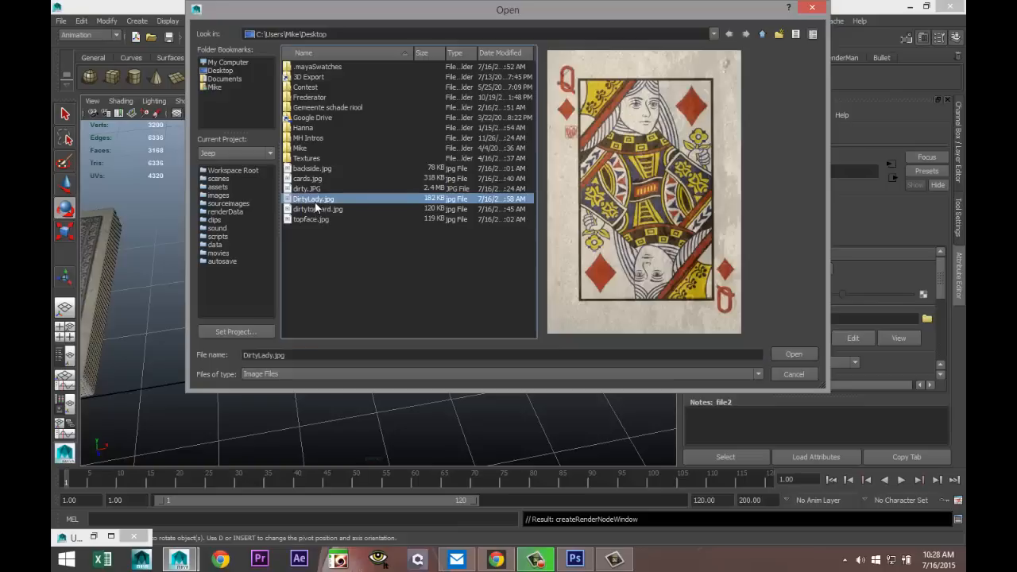
{"action": "left_click", "coordinate": [793, 355]}
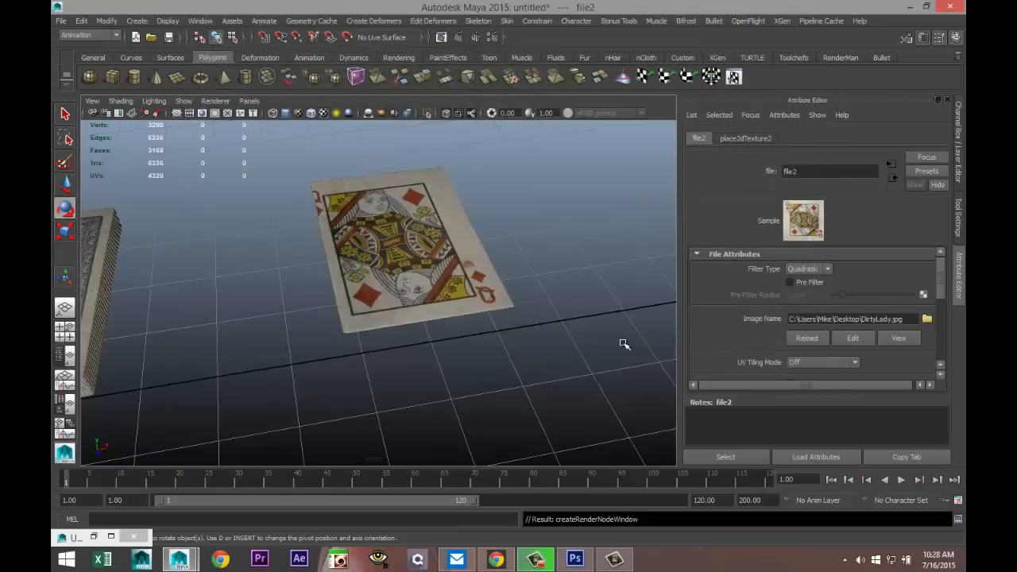
- Open the queen card in the UV Texture Editor from the Polygons menu set and select all its UVs
{"action": "left_click_drag", "start_coordinate": [411, 363], "coordinate": [425, 404], "text": "alt"}
{"action": "left_click", "coordinate": [419, 232]}
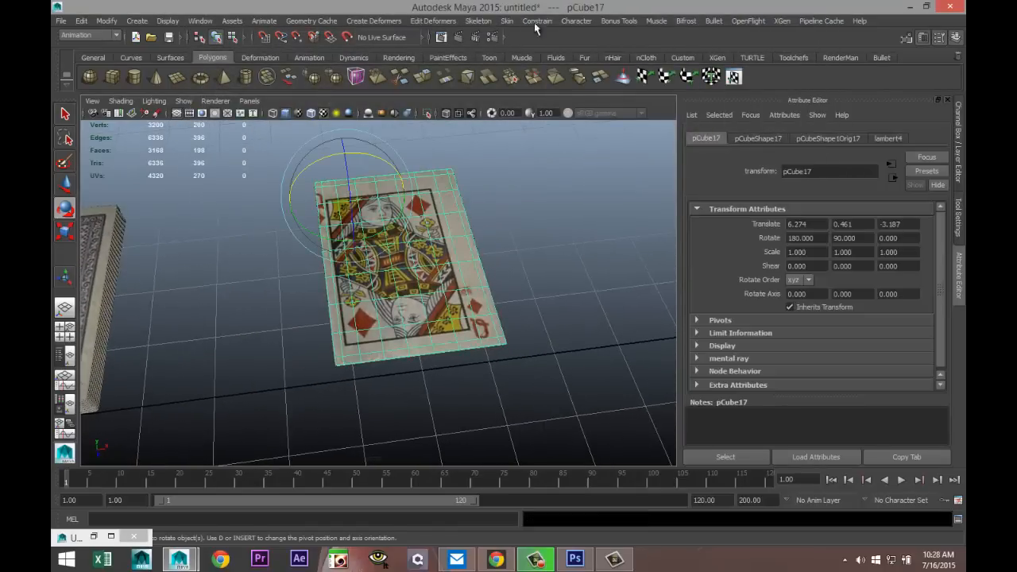
{"action": "left_click", "coordinate": [112, 36]}
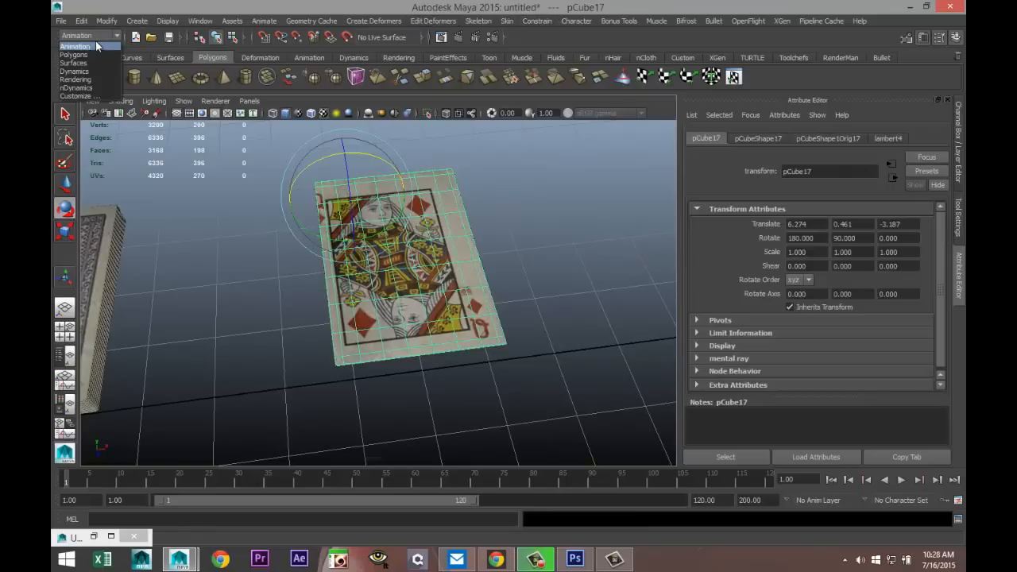
{"action": "left_click", "coordinate": [74, 54]}
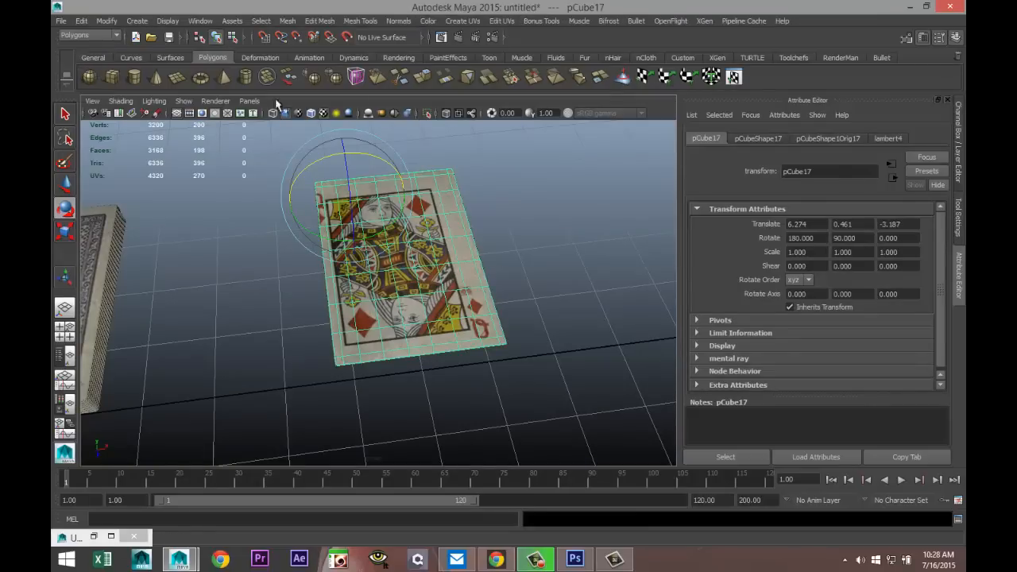
{"action": "left_click", "coordinate": [503, 22]}
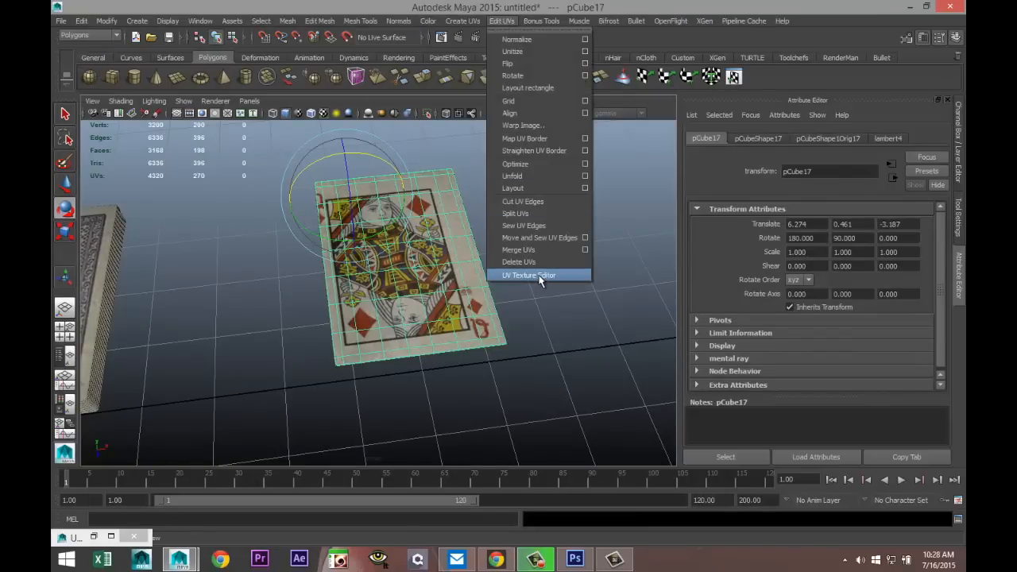
{"action": "left_click", "coordinate": [538, 276]}
{"action": "scroll", "coordinate": [757, 394], "scroll_direction": "down", "scroll_amount": 2}
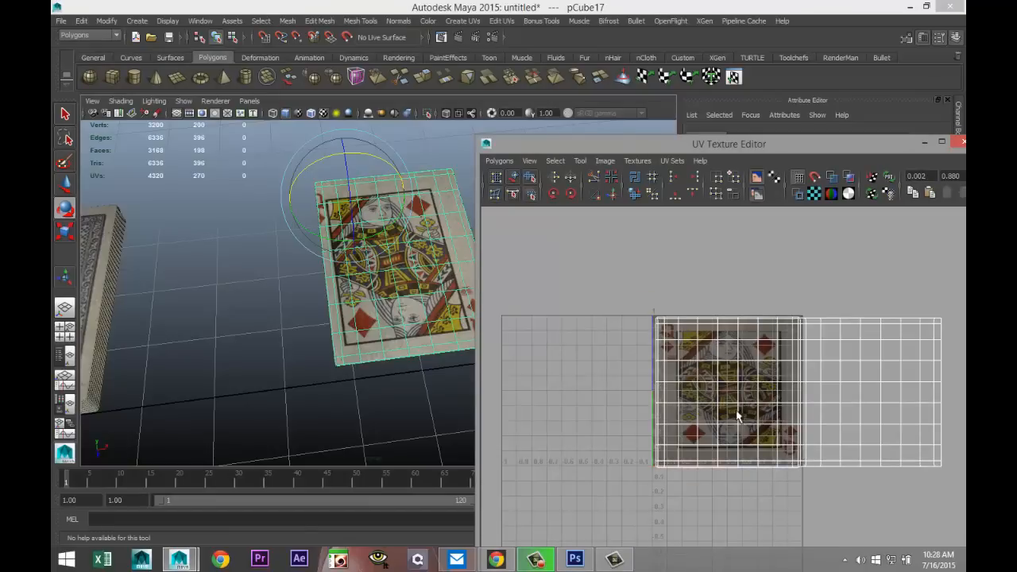
{"action": "right_click_drag", "start_coordinate": [736, 371], "coordinate": [770, 370]}
{"action": "left_click_drag", "start_coordinate": [583, 277], "coordinate": [962, 540]}
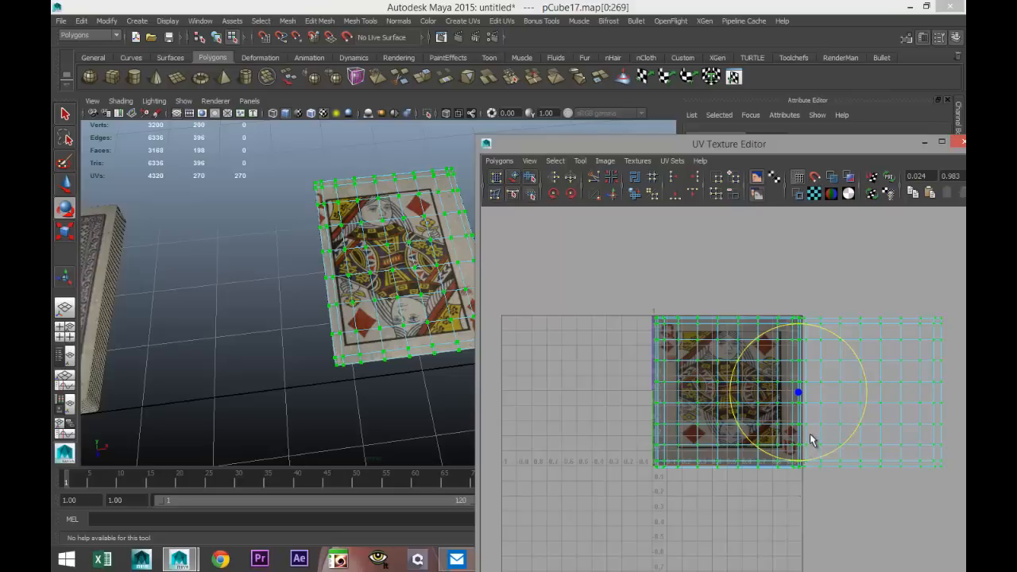
- Move all the card's UVs slightly to the right so the queen image shifts on the card face
{"action": "key", "text": "w"}
{"action": "left_click_drag", "start_coordinate": [869, 393], "coordinate": [881, 395]}
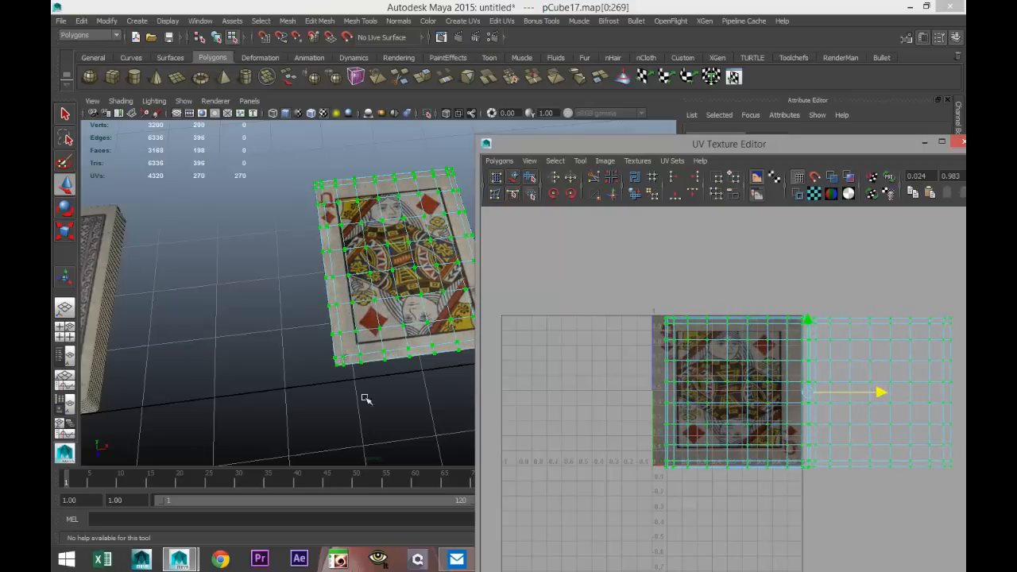
{"action": "middle_click_drag", "start_coordinate": [310, 327], "coordinate": [220, 347], "text": "alt"}
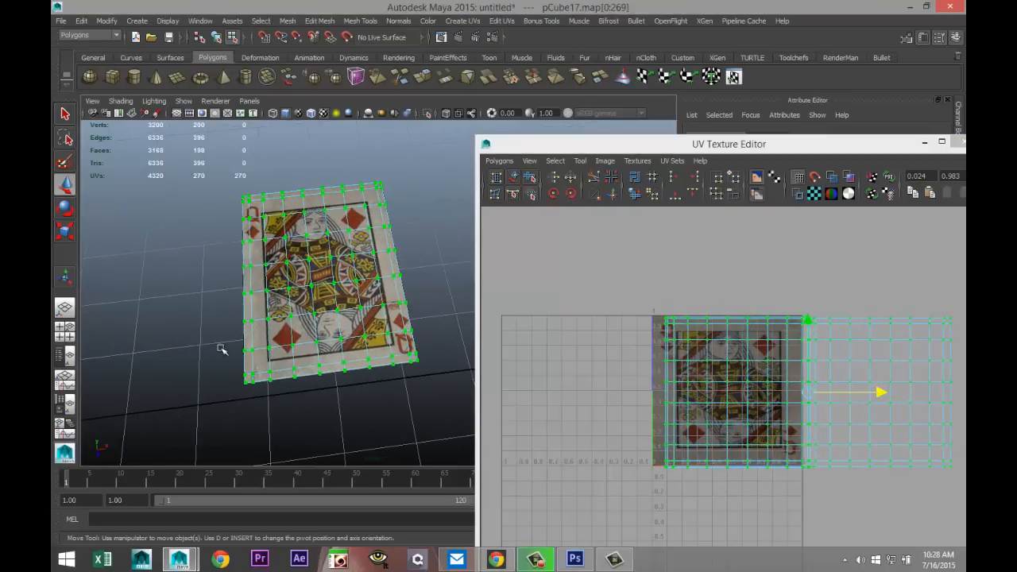
{"action": "scroll", "coordinate": [287, 363], "scroll_direction": "up", "scroll_amount": 3}
{"action": "left_click_drag", "start_coordinate": [340, 313], "coordinate": [337, 322], "text": "alt"}
{"action": "middle_click_drag", "start_coordinate": [338, 322], "coordinate": [336, 380], "text": "alt"}
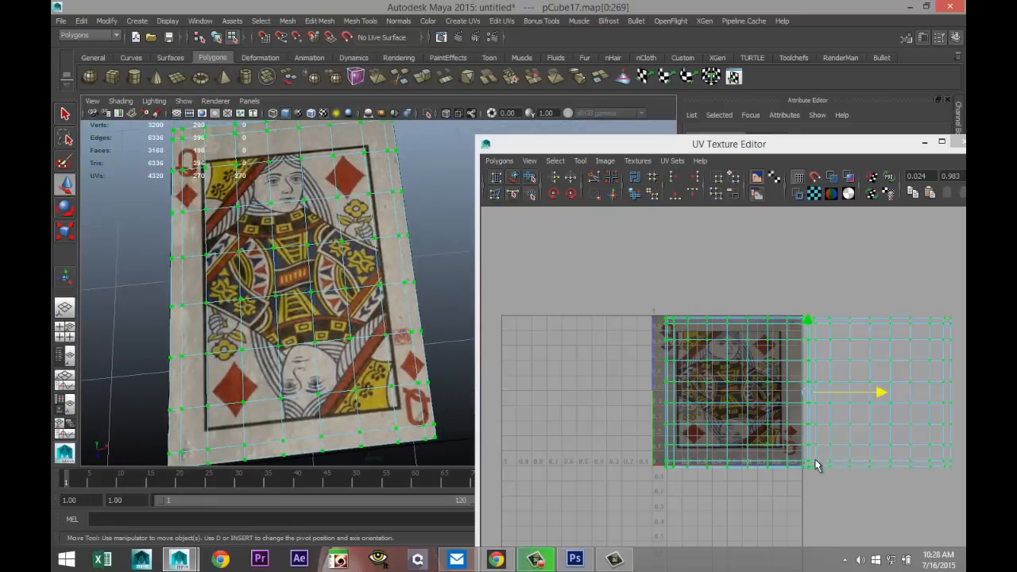
- Scale the selected UVs up slightly in both directions and move them back a little to the left
{"action": "key", "text": "r"}
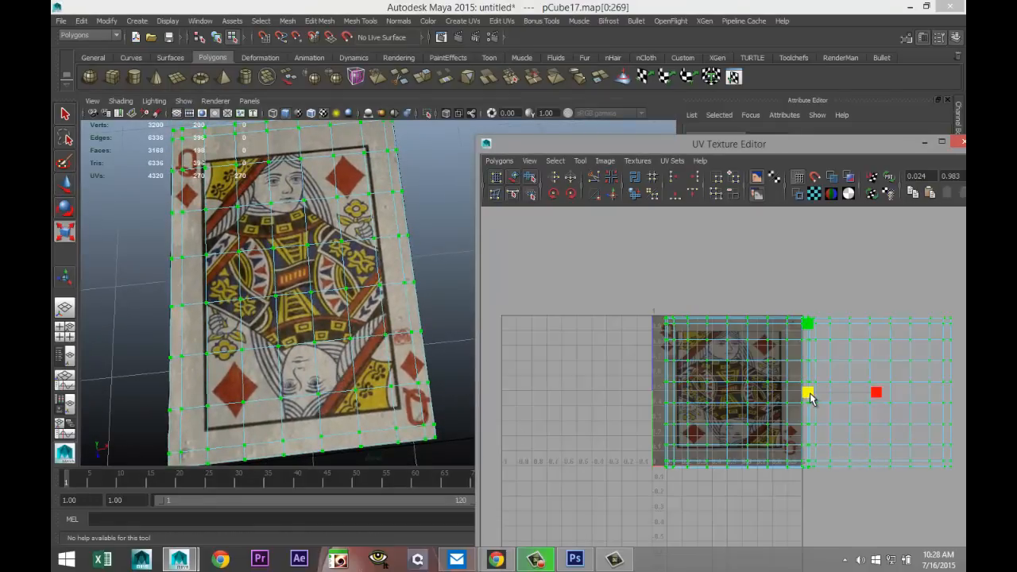
{"action": "left_click_drag", "start_coordinate": [811, 397], "coordinate": [813, 397]}
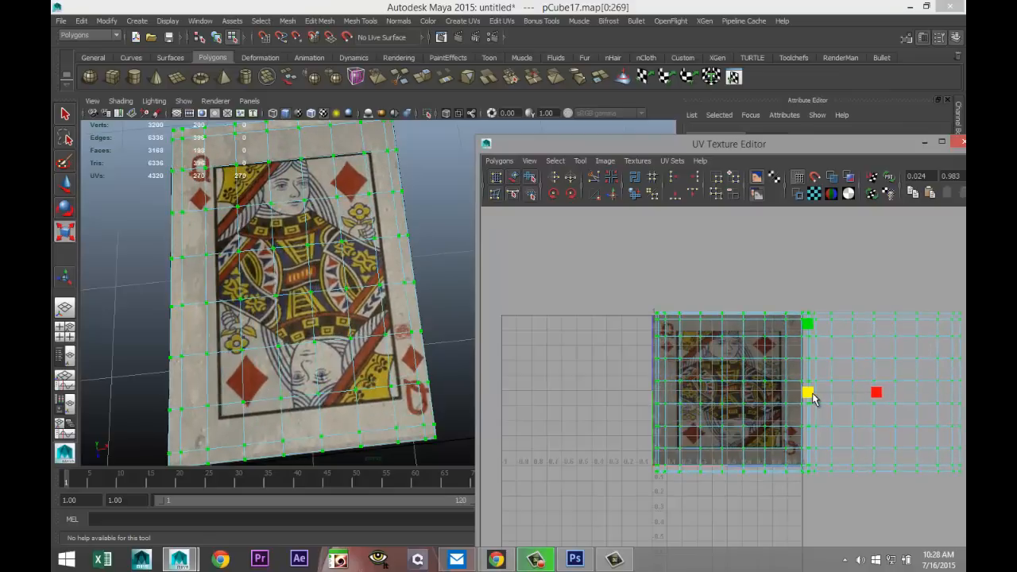
{"action": "key", "text": "w"}
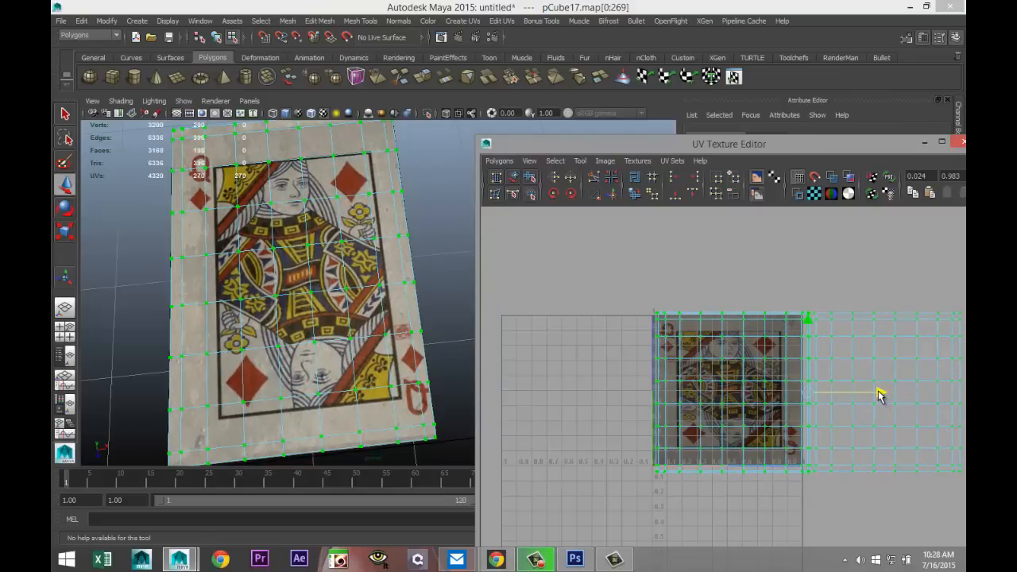
{"action": "left_click_drag", "start_coordinate": [881, 396], "coordinate": [873, 396]}
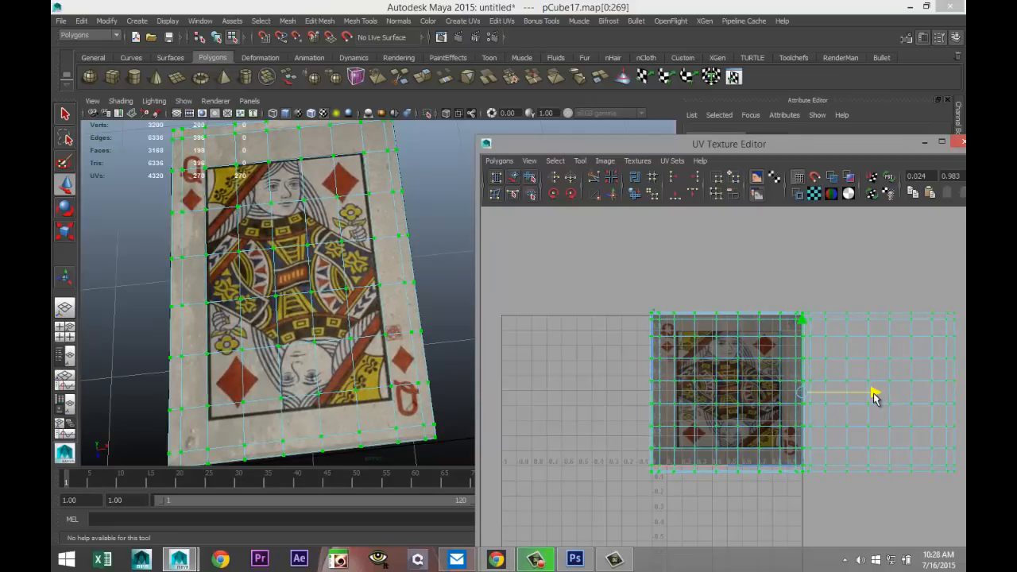
- Stretch the card's UVs in height and width, and scale them down slightly overall to even out the card's borders
{"action": "key", "text": "r"}
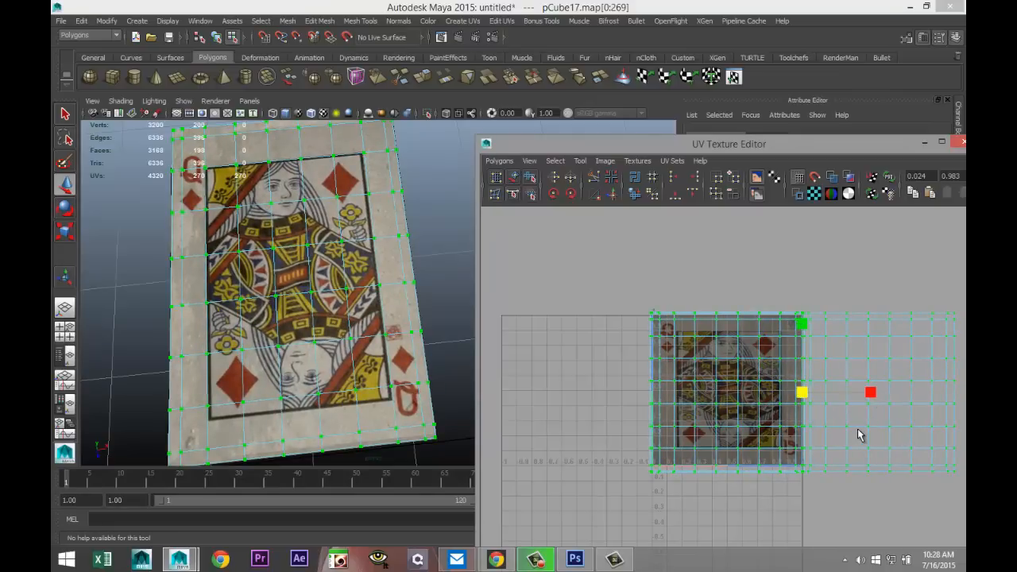
{"action": "left_click_drag", "start_coordinate": [803, 330], "coordinate": [802, 320]}
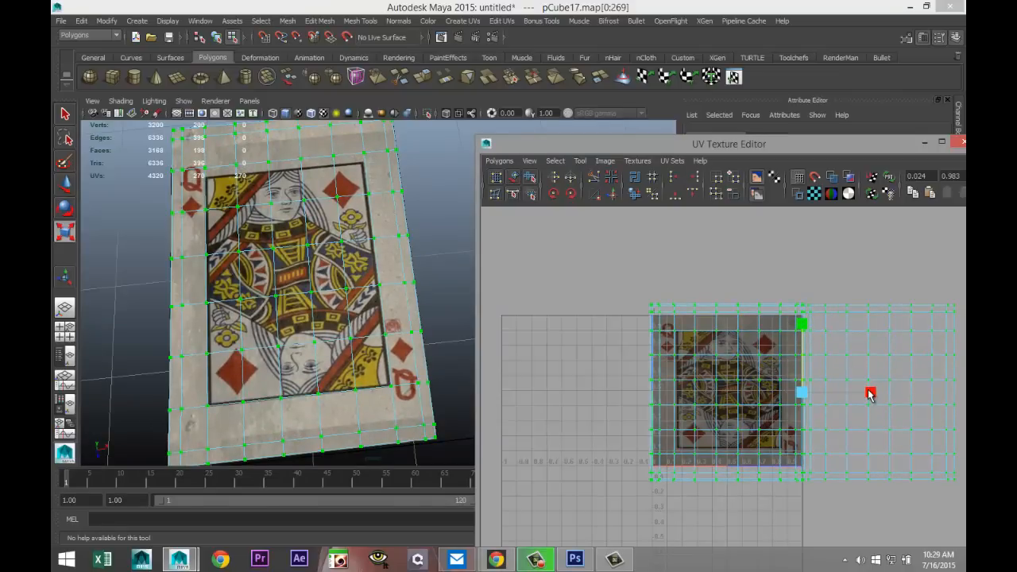
{"action": "left_click_drag", "start_coordinate": [870, 395], "coordinate": [874, 395]}
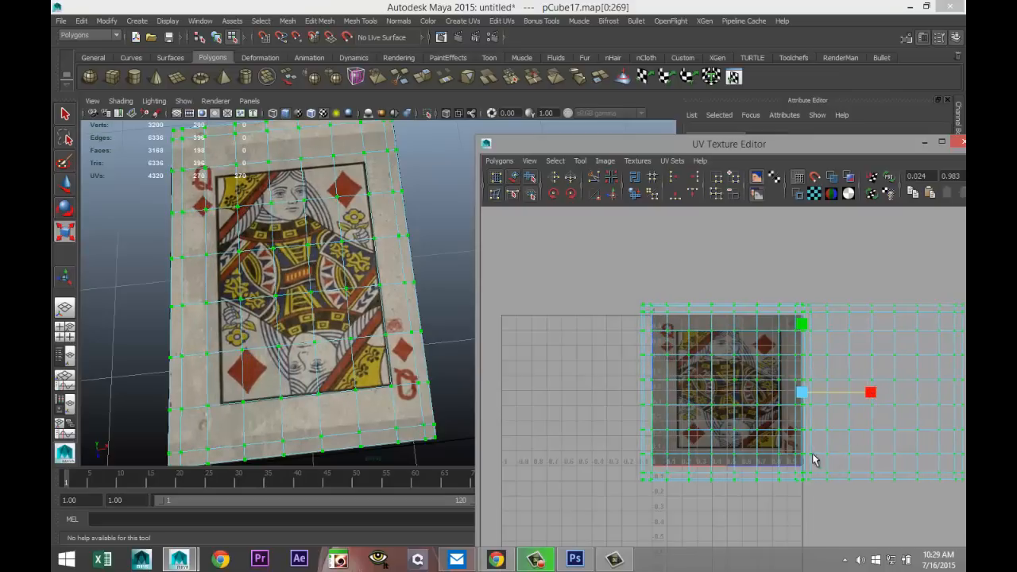
{"action": "left_click_drag", "start_coordinate": [803, 395], "coordinate": [800, 398]}
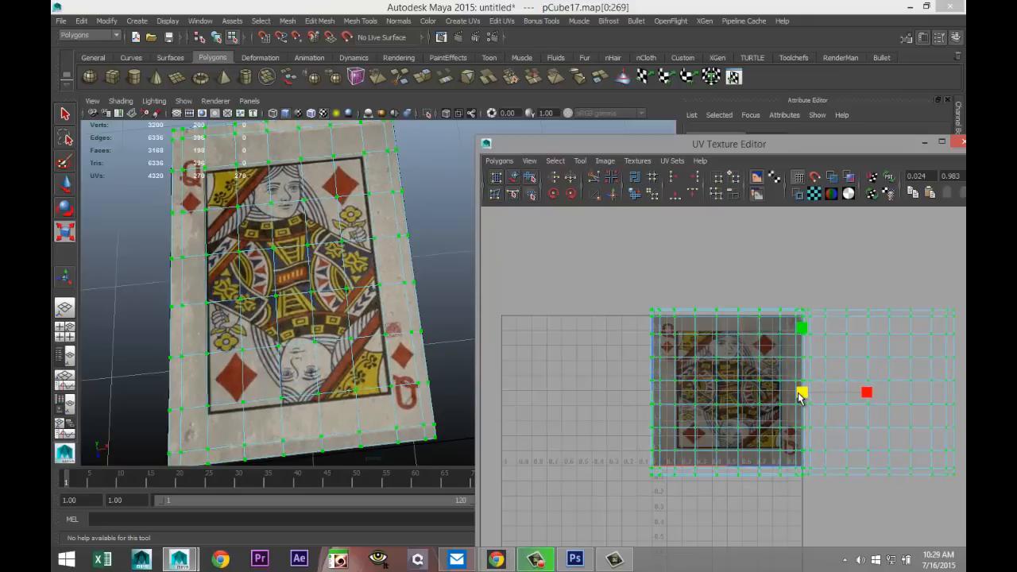
- Show the queen card framed in the top view with textured display turned on
{"action": "left_click", "coordinate": [65, 330]}
{"action": "key", "text": "space"}
{"action": "key", "text": "f"}
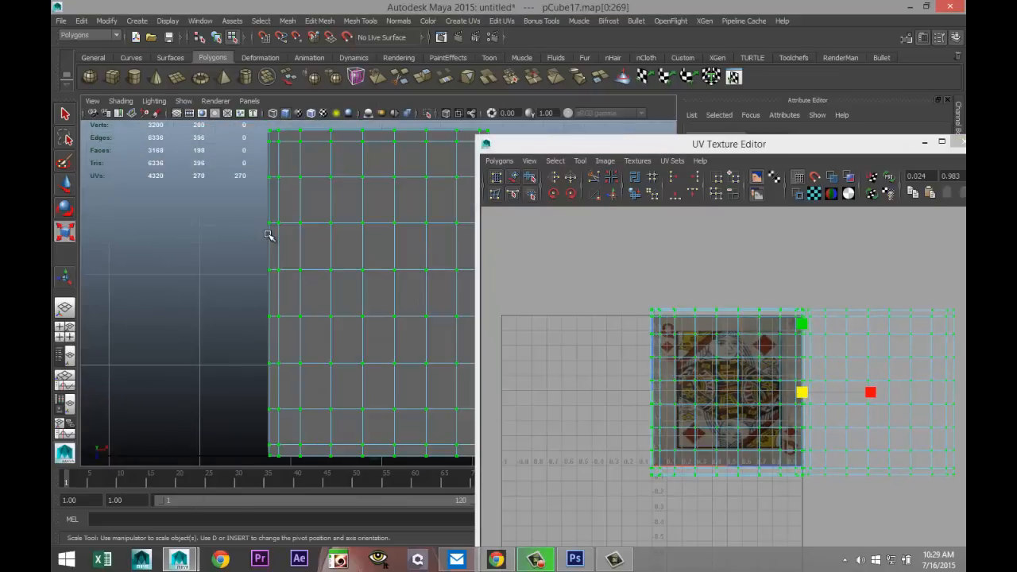
{"action": "left_click", "coordinate": [324, 113]}
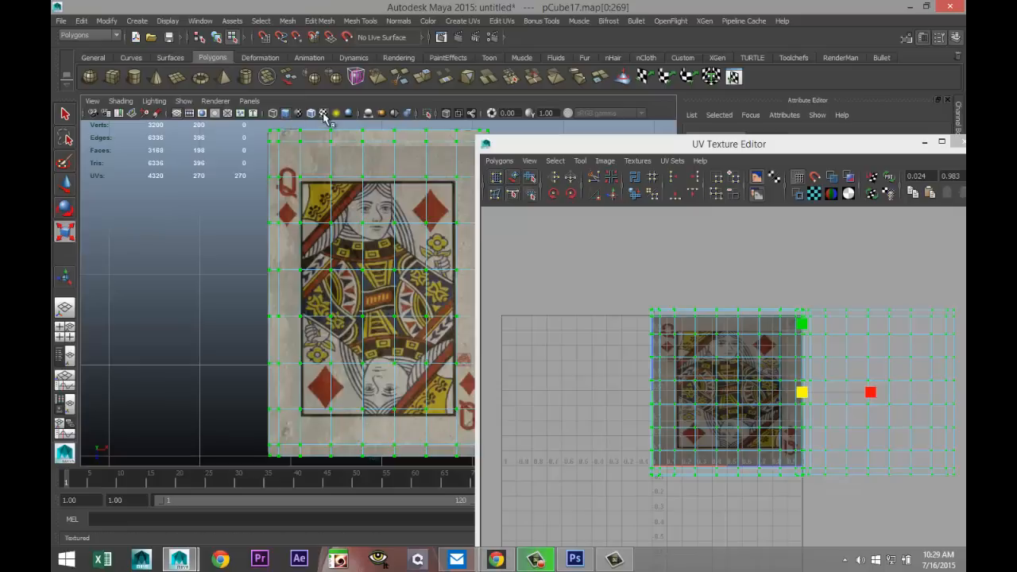
{"action": "middle_click_drag", "start_coordinate": [280, 287], "coordinate": [199, 279], "text": "alt"}
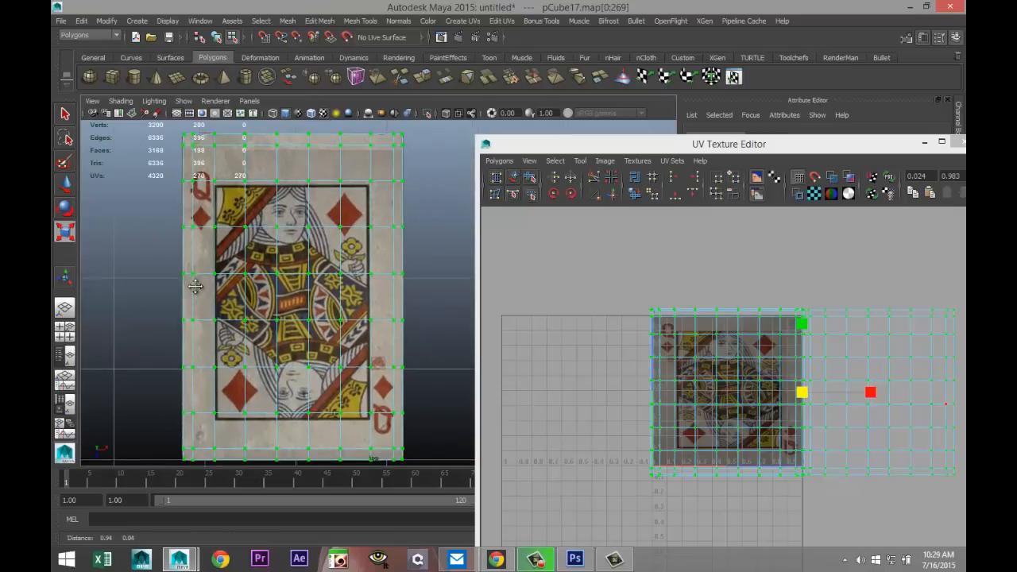
- Shrink the card's UVs in height to fit the queen image, rotate them very slightly, and put the UV Texture Editor away
{"action": "left_click_drag", "start_coordinate": [803, 327], "coordinate": [805, 336]}
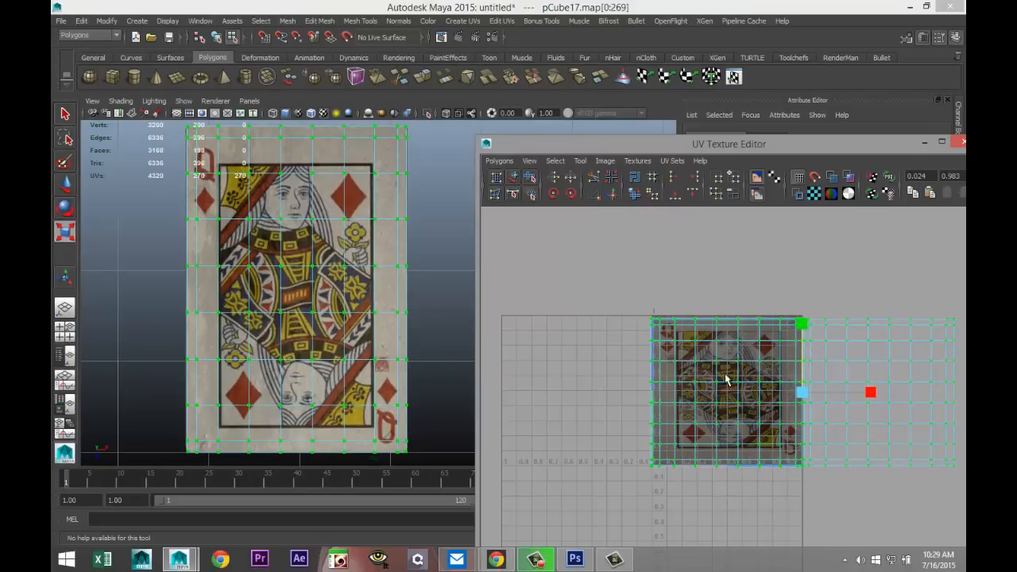
{"action": "key", "text": "e"}
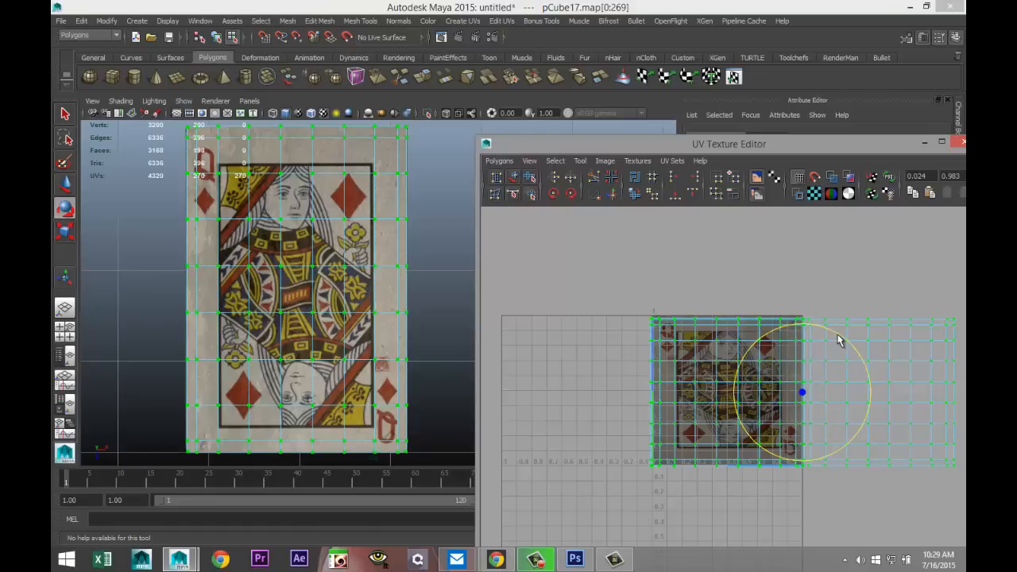
{"action": "left_click_drag", "start_coordinate": [838, 340], "coordinate": [839, 340]}
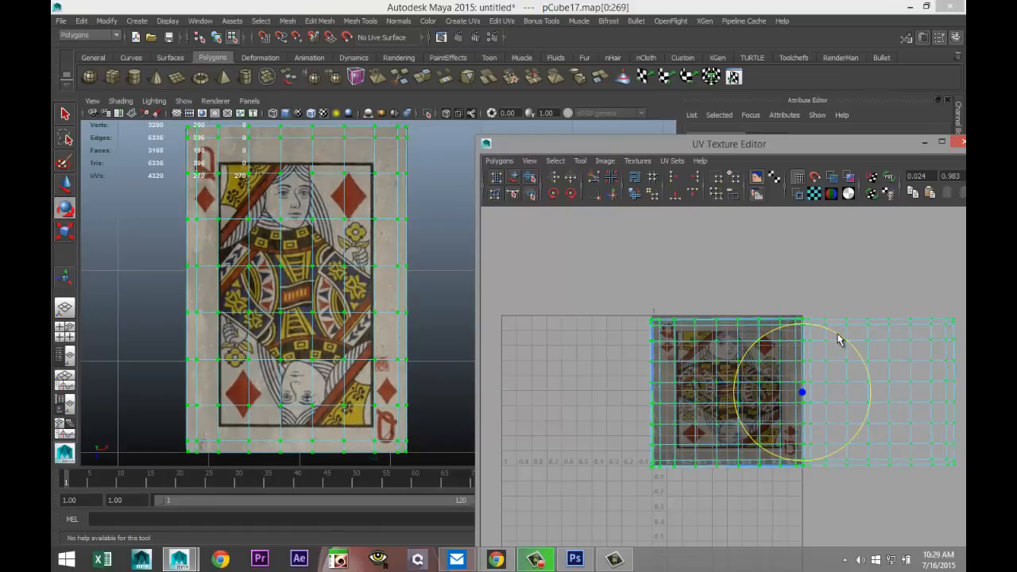
{"action": "left_click", "coordinate": [875, 303]}
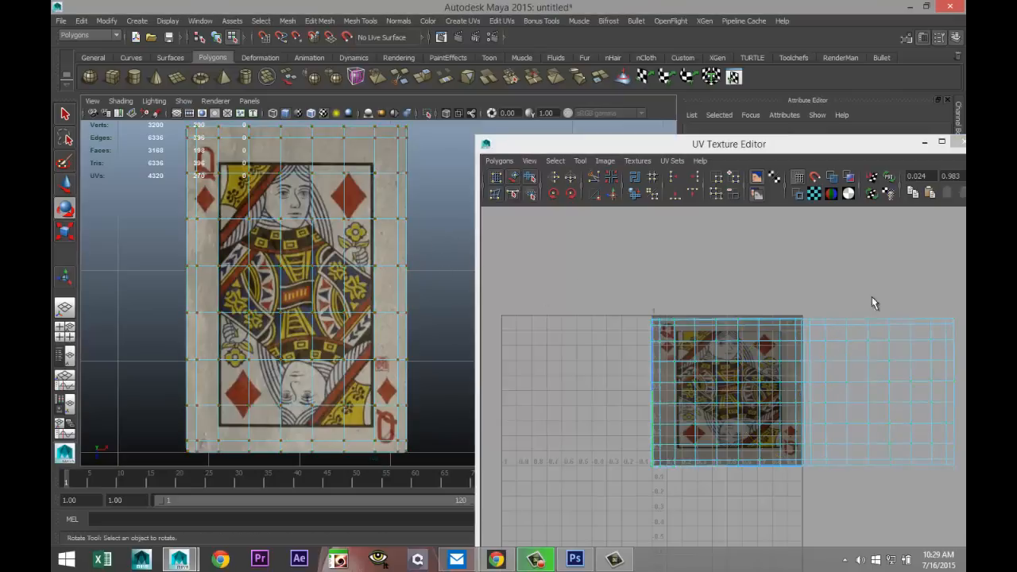
{"action": "left_click", "coordinate": [925, 142]}
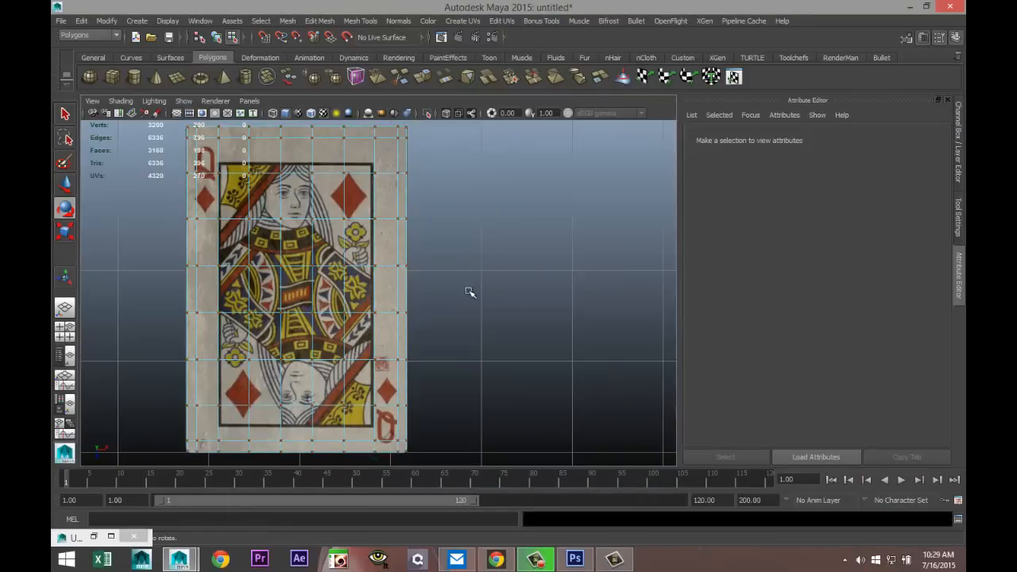
- Return the queen card to object mode in the perspective view, smooth its display, and inspect its lower corner up close
{"action": "left_click", "coordinate": [76, 333]}
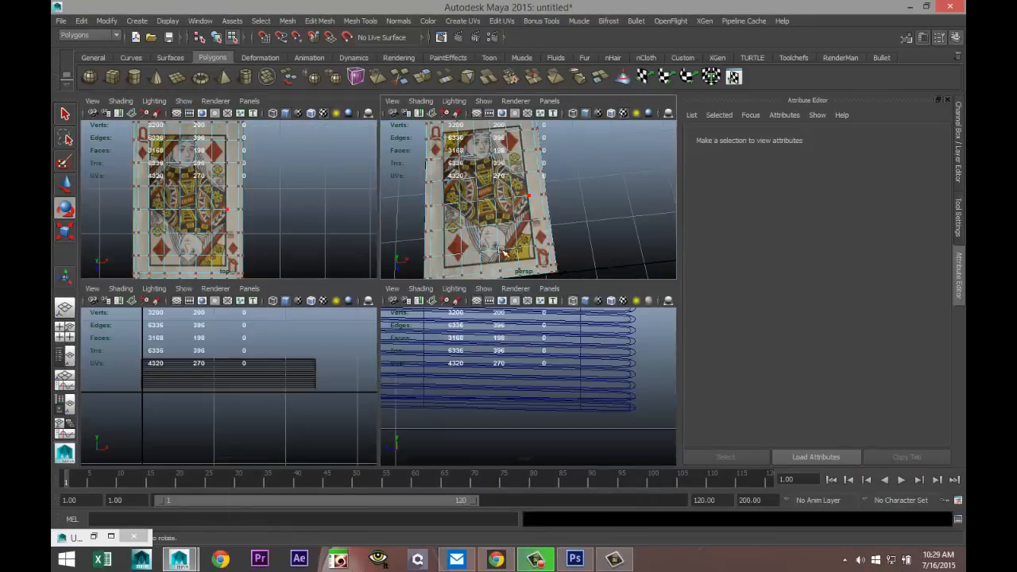
{"action": "key", "text": "space"}
{"action": "right_click_drag", "start_coordinate": [317, 333], "coordinate": [356, 255]}
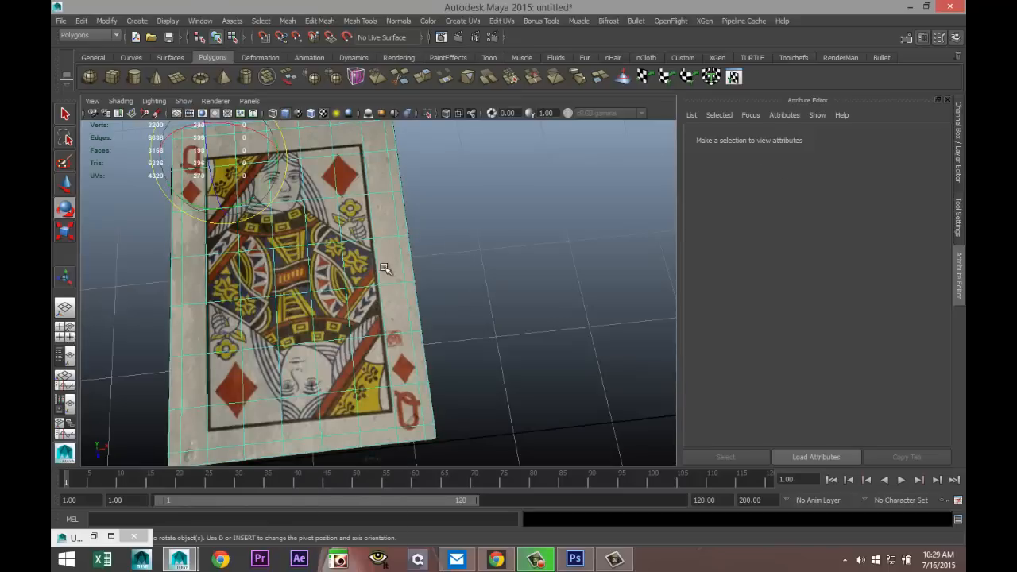
{"action": "key", "text": "3"}
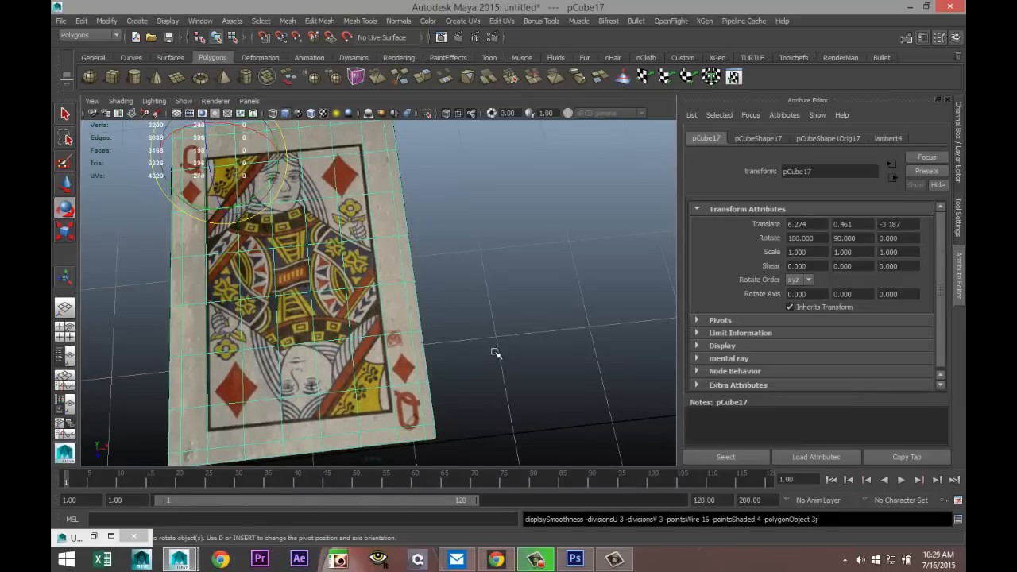
{"action": "left_click", "coordinate": [495, 380]}
{"action": "scroll", "coordinate": [506, 365], "scroll_direction": "up", "scroll_amount": 6}
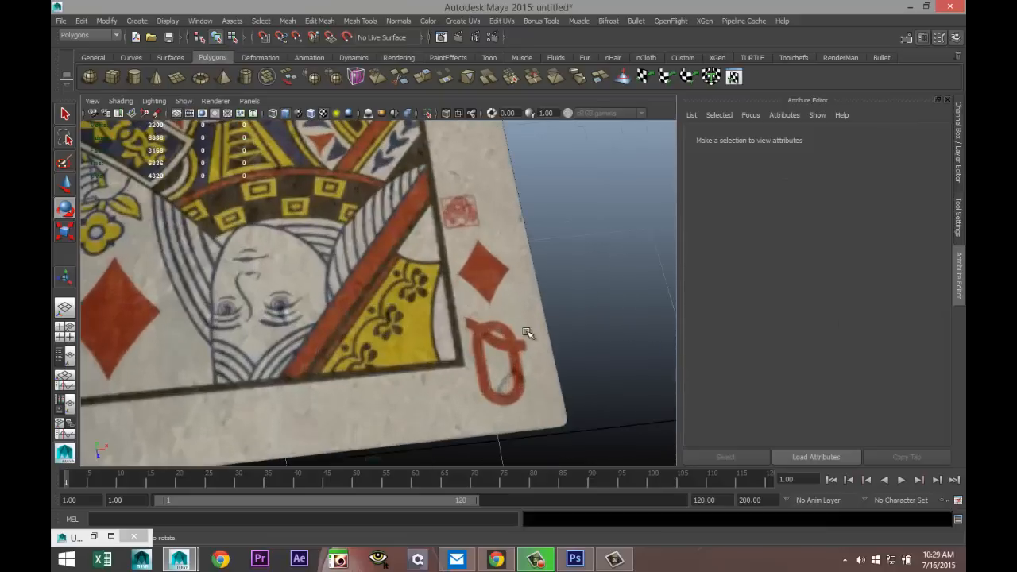
{"action": "scroll", "coordinate": [524, 338], "scroll_direction": "up", "scroll_amount": 6}
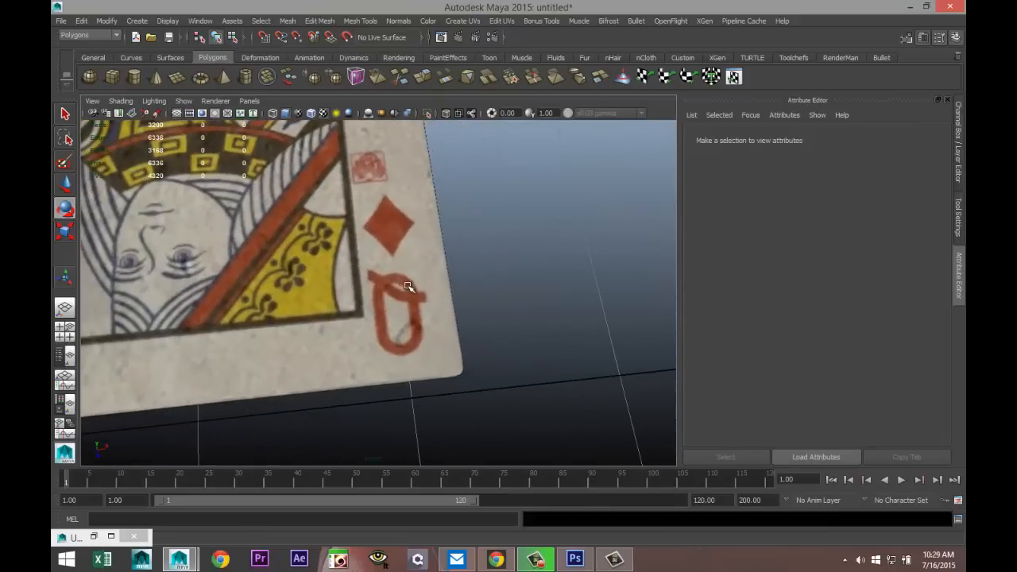
{"action": "scroll", "coordinate": [509, 354], "scroll_direction": "down", "scroll_amount": 10}
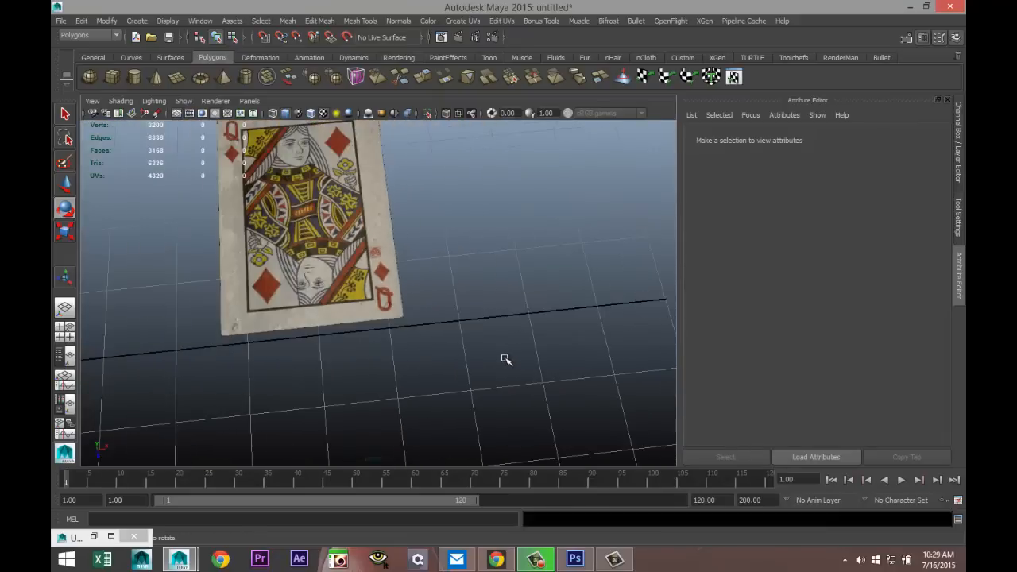
- Move the queen card over the deck, to X 1.062 and Y 0.561
{"action": "middle_click_drag", "start_coordinate": [377, 391], "coordinate": [482, 389], "text": "alt"}
{"action": "left_click_drag", "start_coordinate": [481, 389], "coordinate": [427, 333], "text": "alt"}
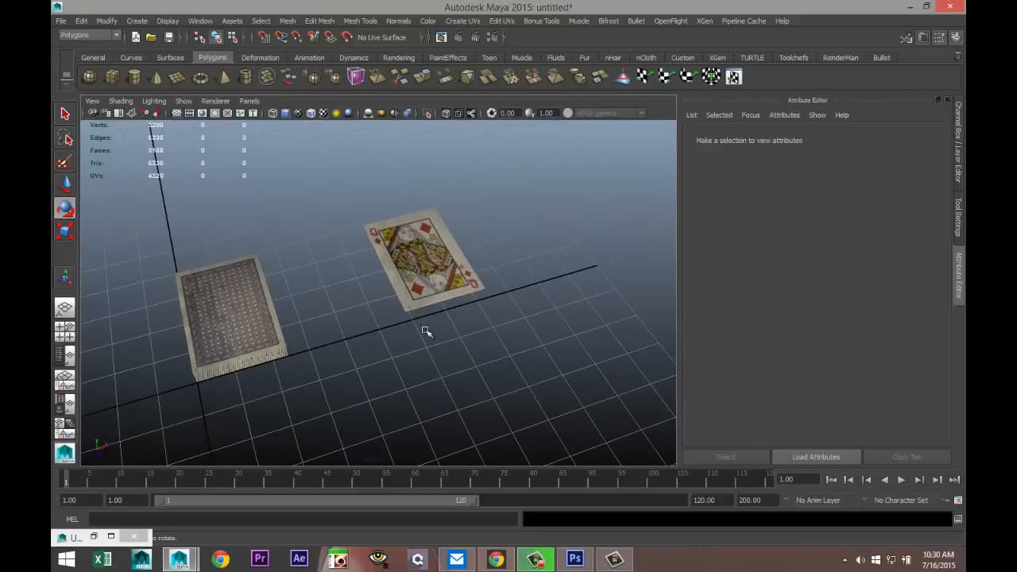
{"action": "left_click", "coordinate": [431, 269]}
{"action": "key", "text": "w"}
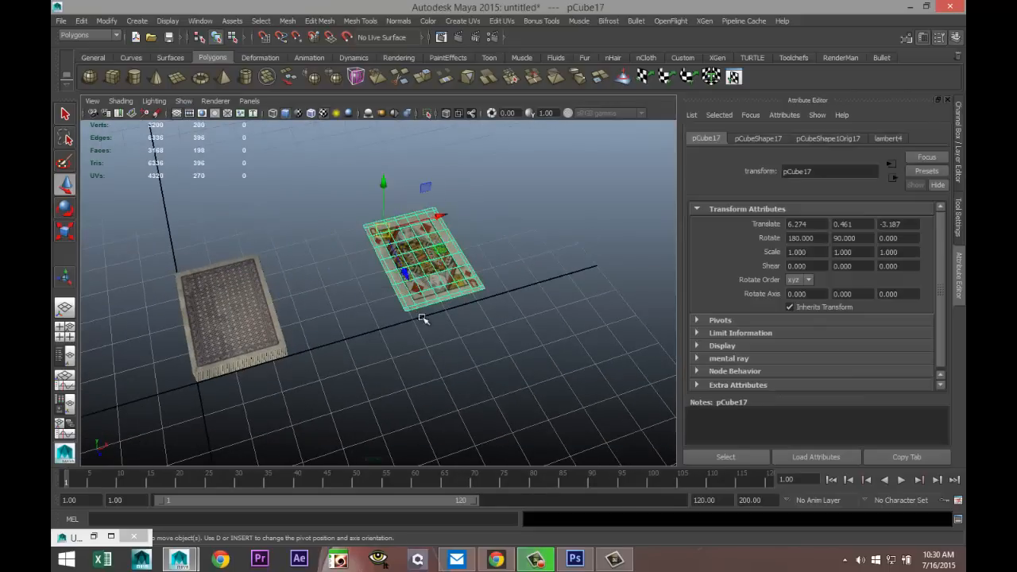
{"action": "left_click_drag", "start_coordinate": [437, 221], "coordinate": [260, 272]}
{"action": "left_click_drag", "start_coordinate": [205, 236], "coordinate": [198, 222]}
- Lower the queen card in the front view to Y 0.486 so it rests on top of the deck
{"action": "left_click", "coordinate": [65, 332]}
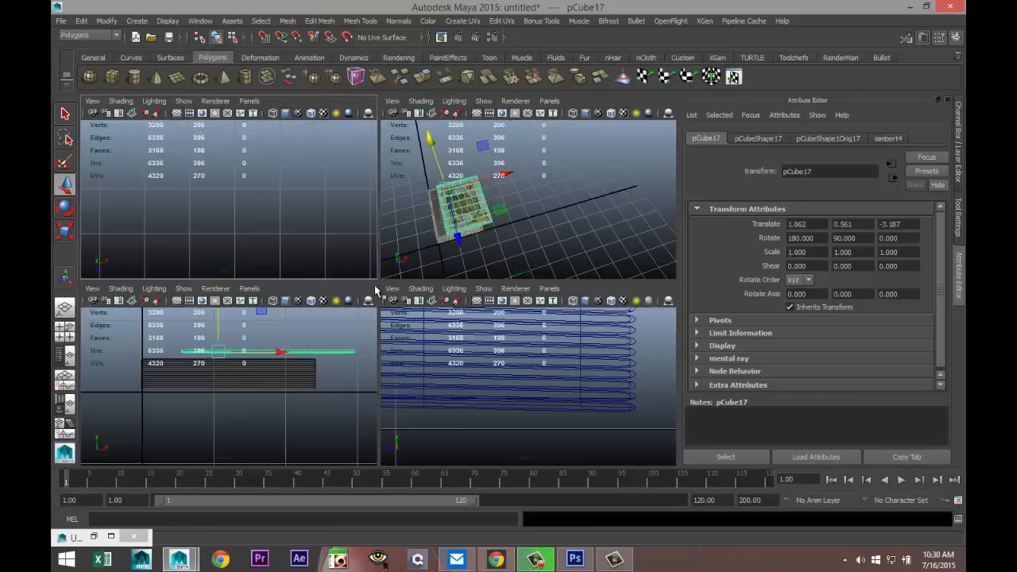
{"action": "key", "text": "space"}
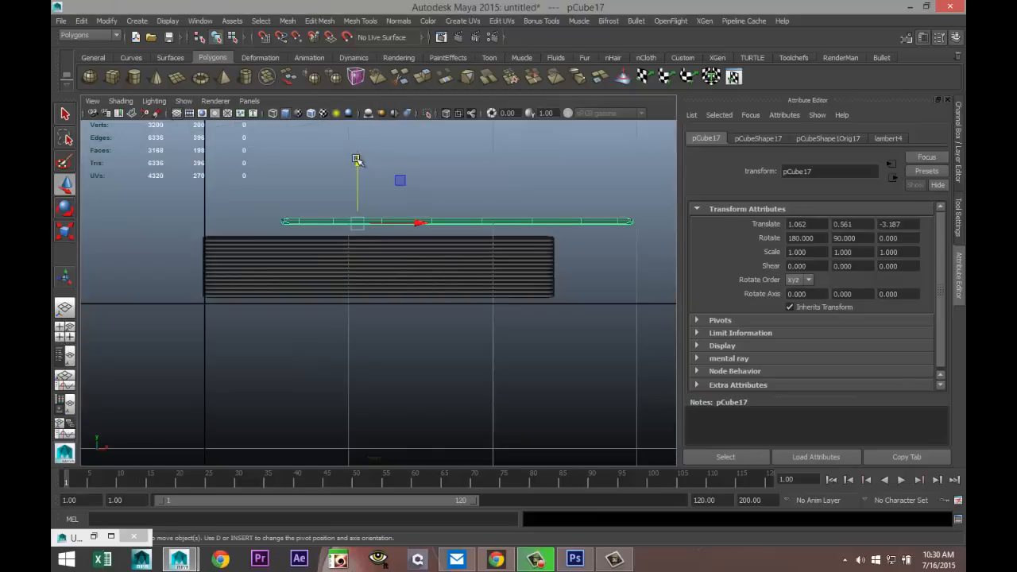
{"action": "left_click_drag", "start_coordinate": [357, 160], "coordinate": [360, 172]}
{"action": "left_click", "coordinate": [65, 332]}
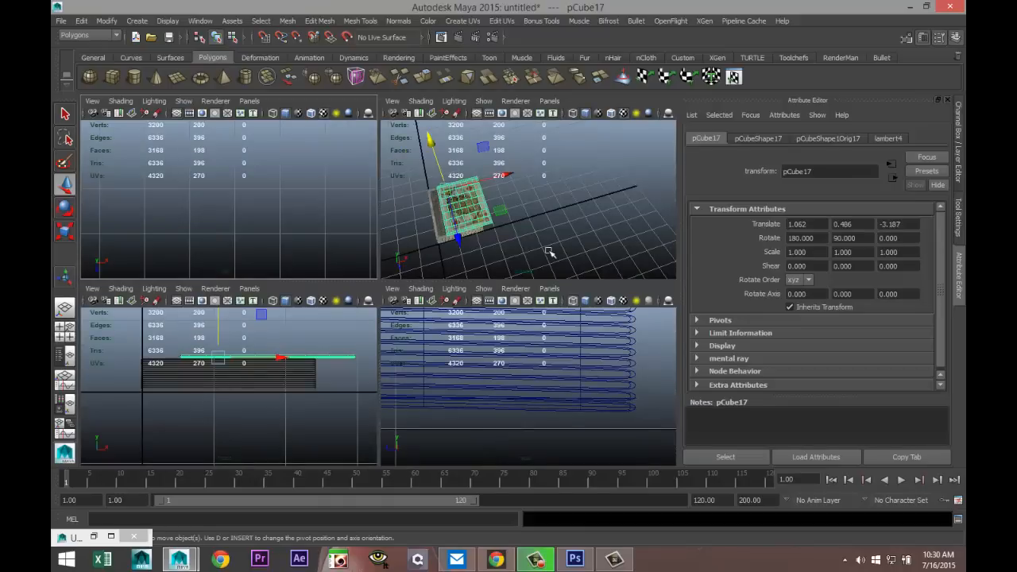
{"action": "key", "text": "space"}
- Rotate the queen card to 110.702 degrees in Y and shift it to X 0.659 so it lies askew on the deck
{"action": "key", "text": "e"}
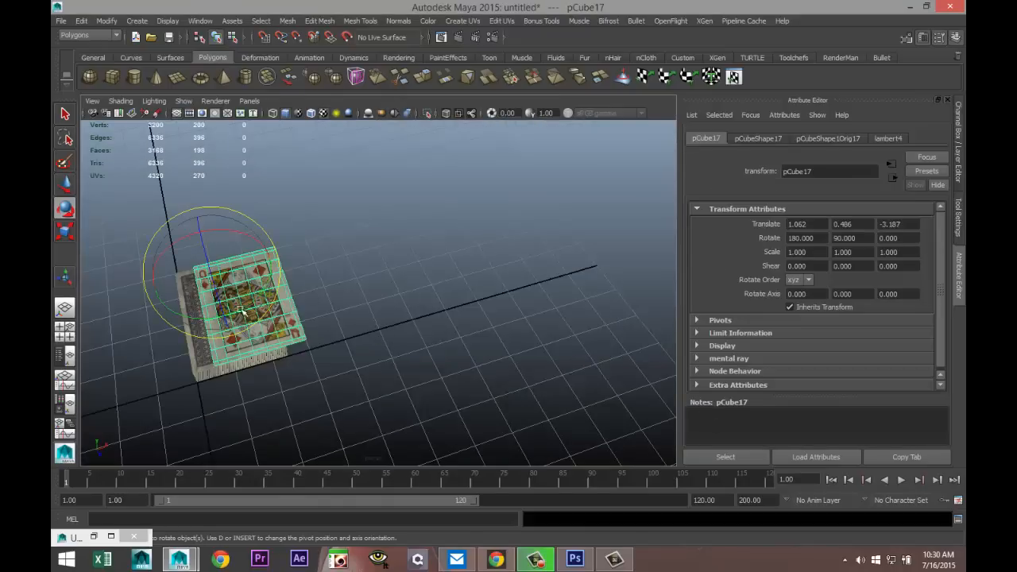
{"action": "left_click_drag", "start_coordinate": [241, 310], "coordinate": [258, 306]}
{"action": "key", "text": "w"}
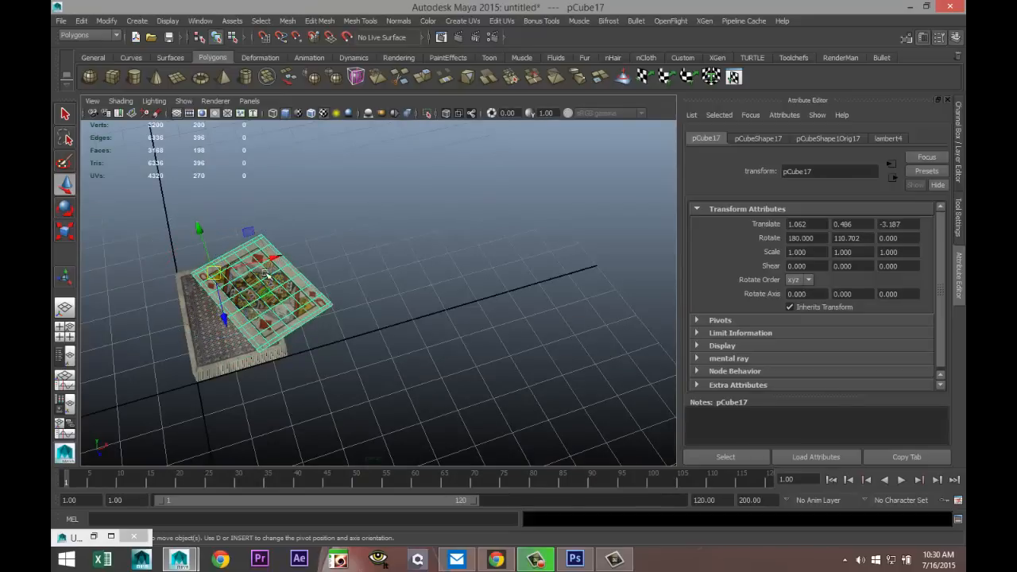
{"action": "left_click_drag", "start_coordinate": [264, 258], "coordinate": [257, 260]}
- Create a large polygon ground plane around the deck and scale it up so it extends well beyond the cards
{"action": "scroll", "coordinate": [302, 399], "scroll_direction": "up", "scroll_amount": 4}
{"action": "middle_click_drag", "start_coordinate": [300, 399], "coordinate": [580, 307], "text": "alt"}
{"action": "scroll", "coordinate": [546, 316], "scroll_direction": "up", "scroll_amount": 4}
{"action": "left_click_drag", "start_coordinate": [508, 336], "coordinate": [477, 358], "text": "alt"}
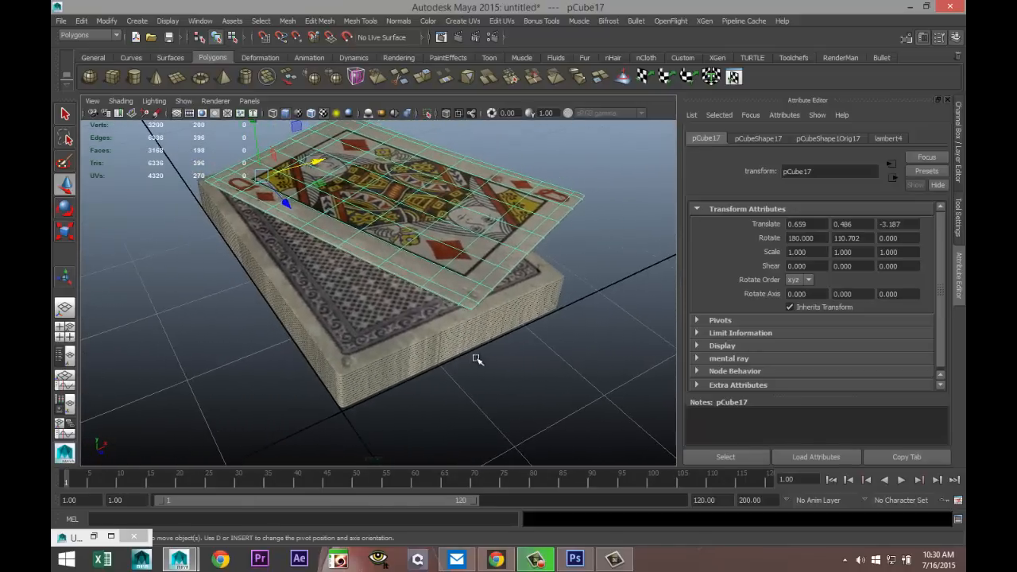
{"action": "scroll", "coordinate": [472, 371], "scroll_direction": "down", "scroll_amount": 6}
{"action": "left_click", "coordinate": [177, 76]}
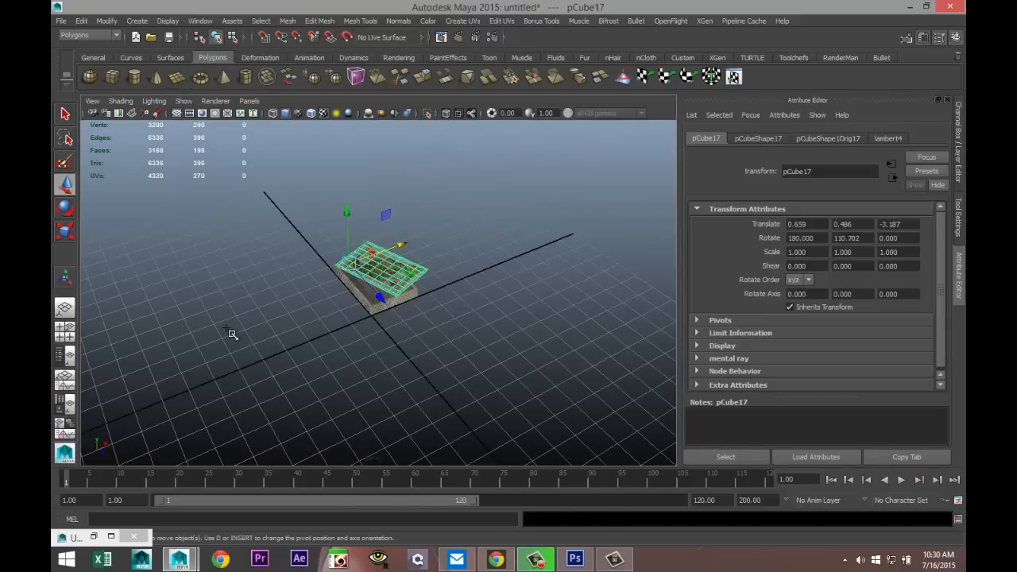
{"action": "left_click_drag", "start_coordinate": [125, 253], "coordinate": [597, 345]}
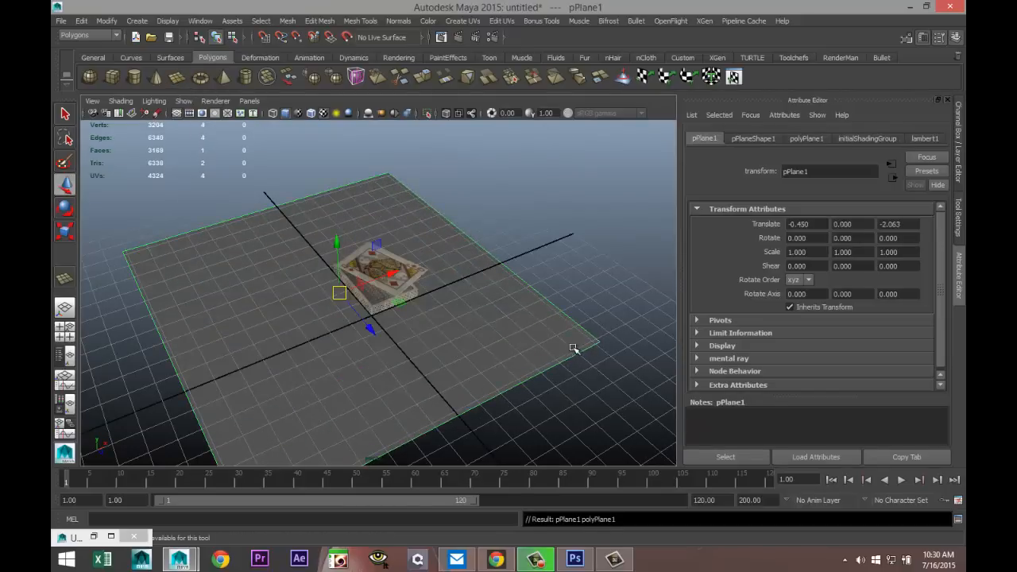
{"action": "key", "text": "r"}
{"action": "left_click_drag", "start_coordinate": [387, 277], "coordinate": [430, 319]}
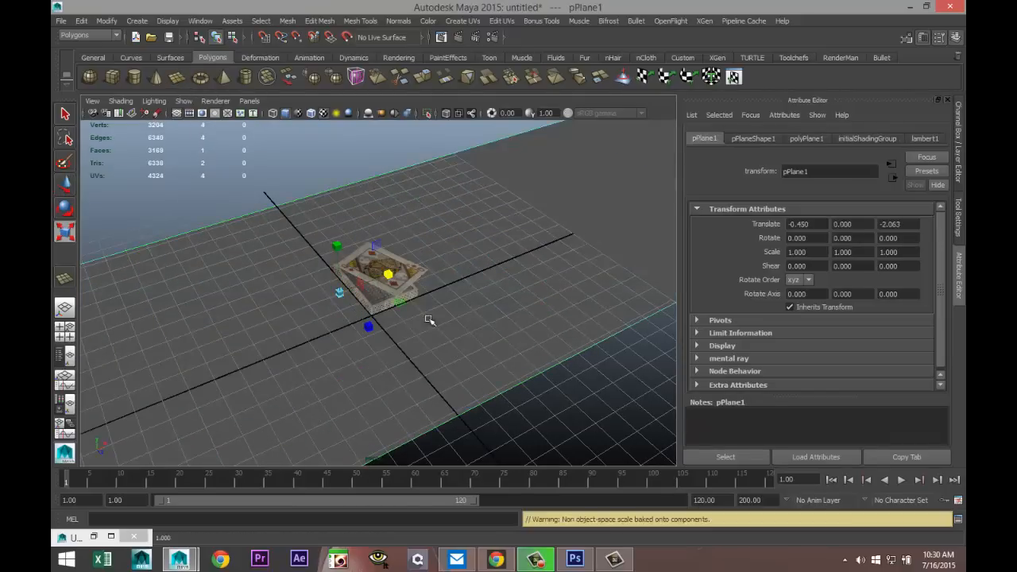
{"action": "key", "text": "ctrl+z"}
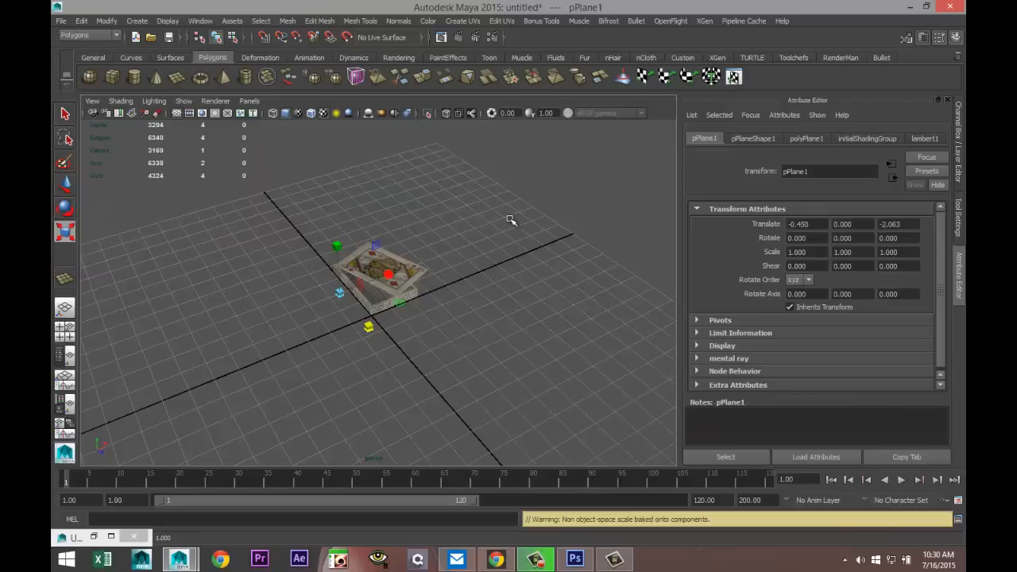
- Assign a new Phong E material to the ground plane and set its color to white
{"action": "right_click_drag", "start_coordinate": [511, 220], "coordinate": [546, 448]}
{"action": "left_click", "coordinate": [571, 201]}
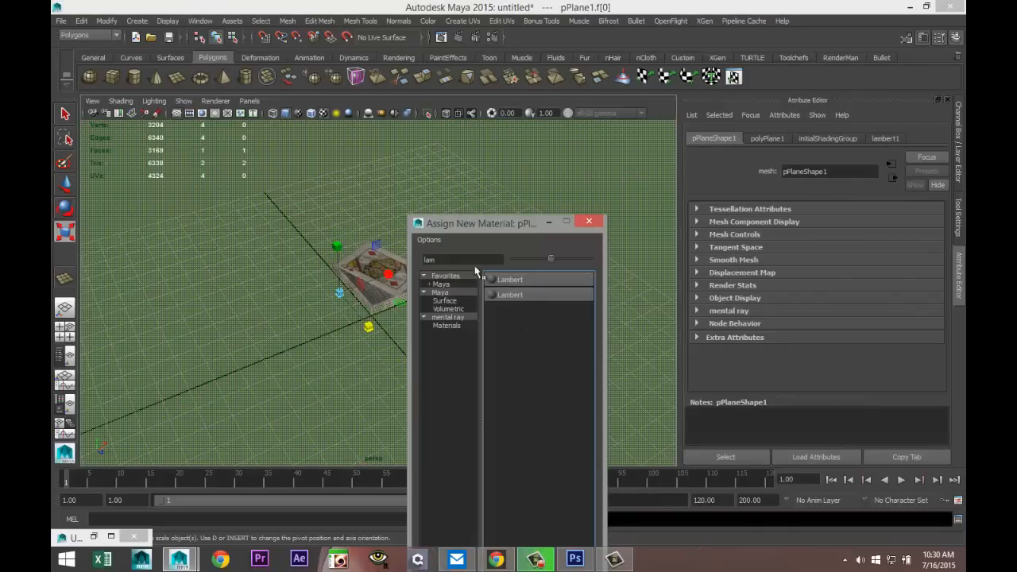
{"action": "left_click_drag", "start_coordinate": [475, 260], "coordinate": [309, 233]}
{"action": "type", "text": "ph"}
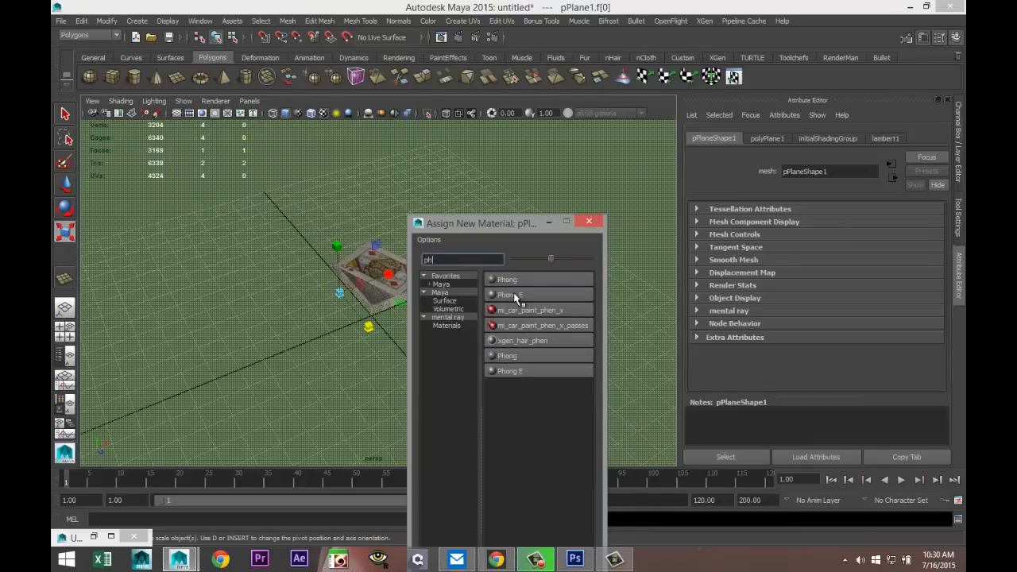
{"action": "left_click", "coordinate": [513, 295]}
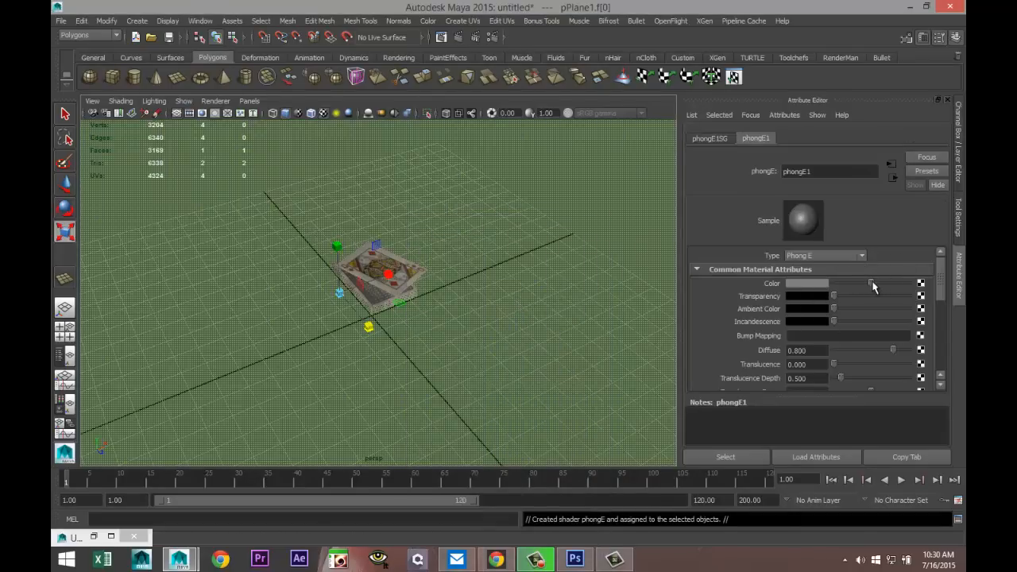
{"action": "left_click_drag", "start_coordinate": [872, 286], "coordinate": [914, 286]}
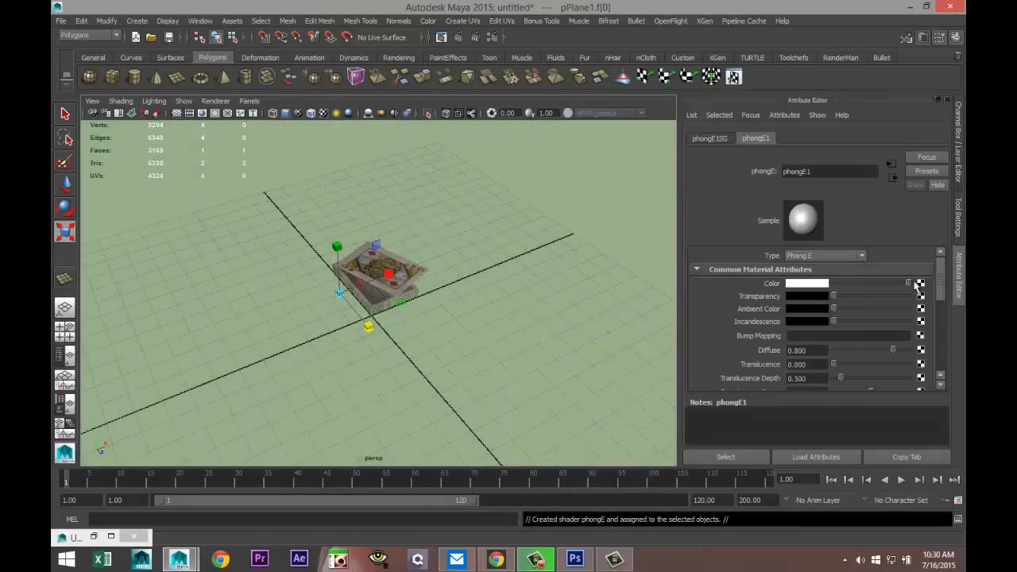
- Select the whole deck with the queen card and lower it slightly toward the ground plane, bringing the queen card to Y 0.451
{"action": "left_click", "coordinate": [66, 330]}
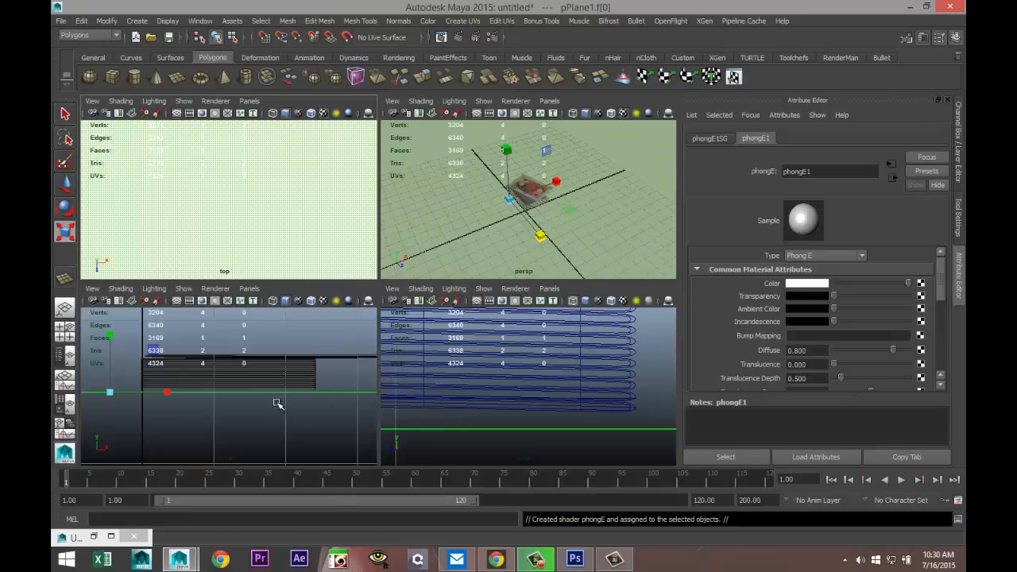
{"action": "key", "text": "space"}
{"action": "left_click_drag", "start_coordinate": [259, 205], "coordinate": [337, 298]}
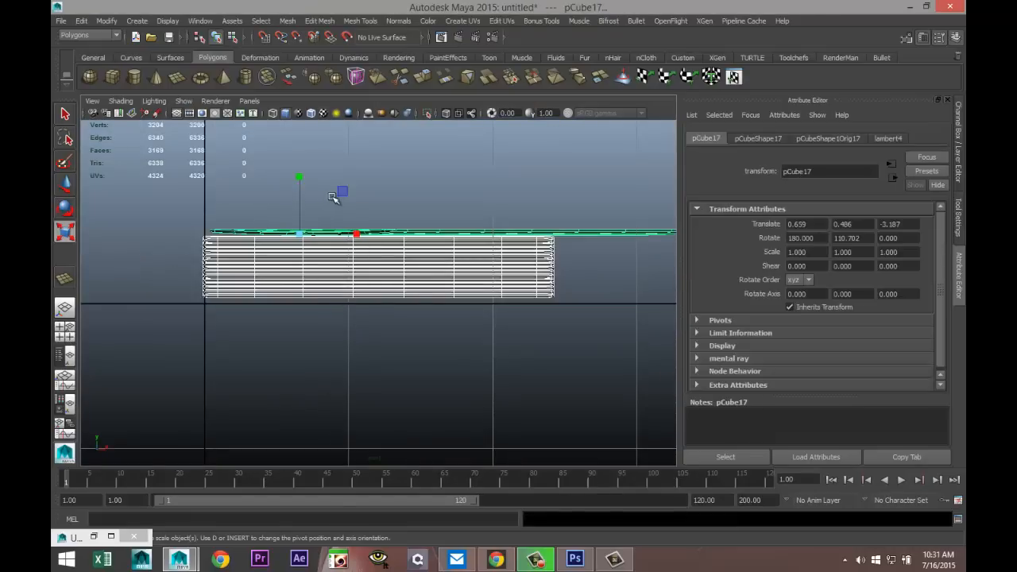
{"action": "key", "text": "w"}
{"action": "left_click_drag", "start_coordinate": [302, 171], "coordinate": [299, 178]}
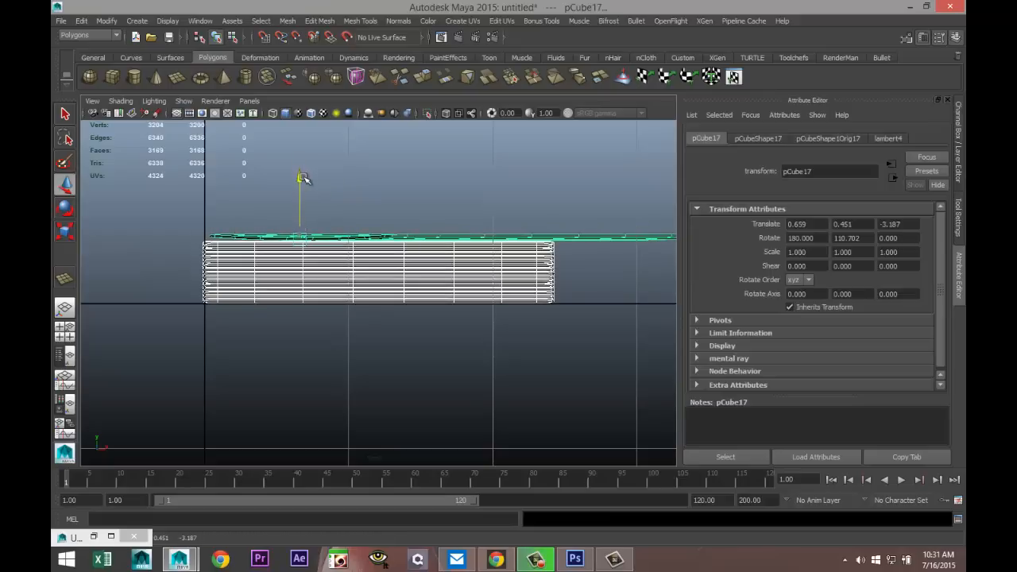
{"action": "left_click", "coordinate": [66, 330]}
{"action": "key", "text": "space"}
- Show the resolution gate and frame the deck and queen card inside it in the perspective view
{"action": "scroll", "coordinate": [450, 320], "scroll_direction": "up", "scroll_amount": 5}
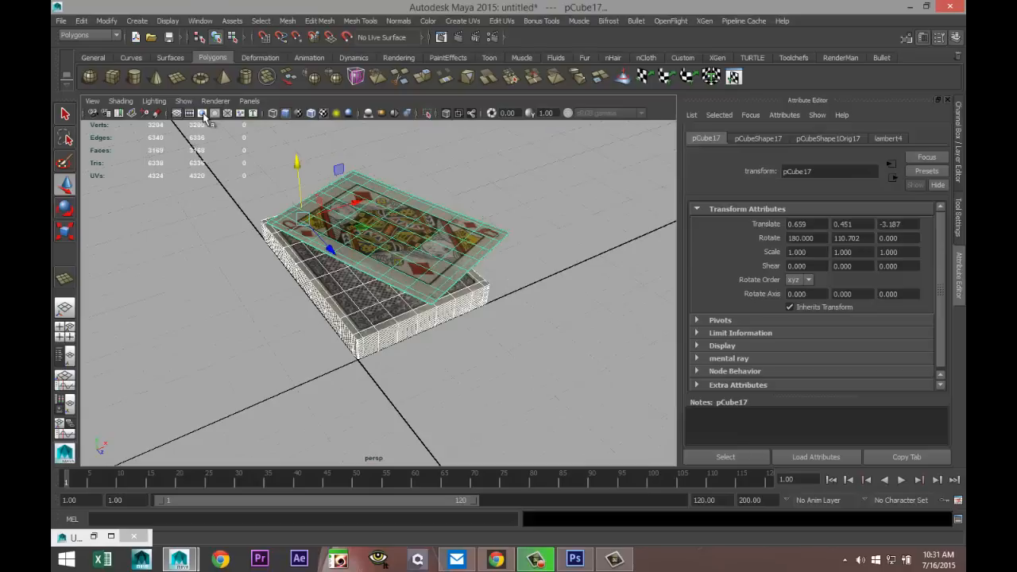
{"action": "left_click", "coordinate": [204, 113]}
{"action": "scroll", "coordinate": [433, 302], "scroll_direction": "up", "scroll_amount": 1}
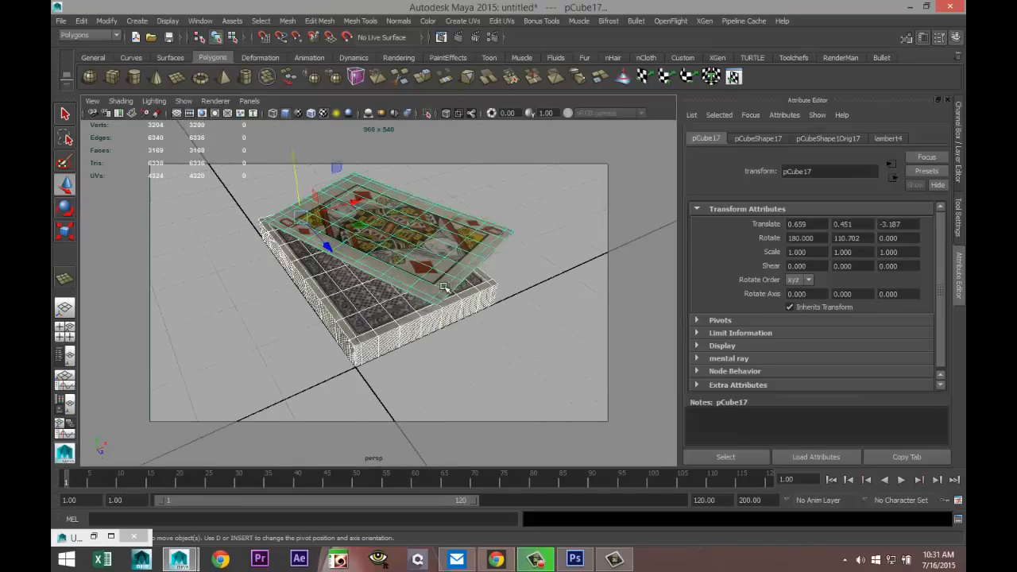
{"action": "left_click_drag", "start_coordinate": [445, 288], "coordinate": [449, 316], "text": "alt"}
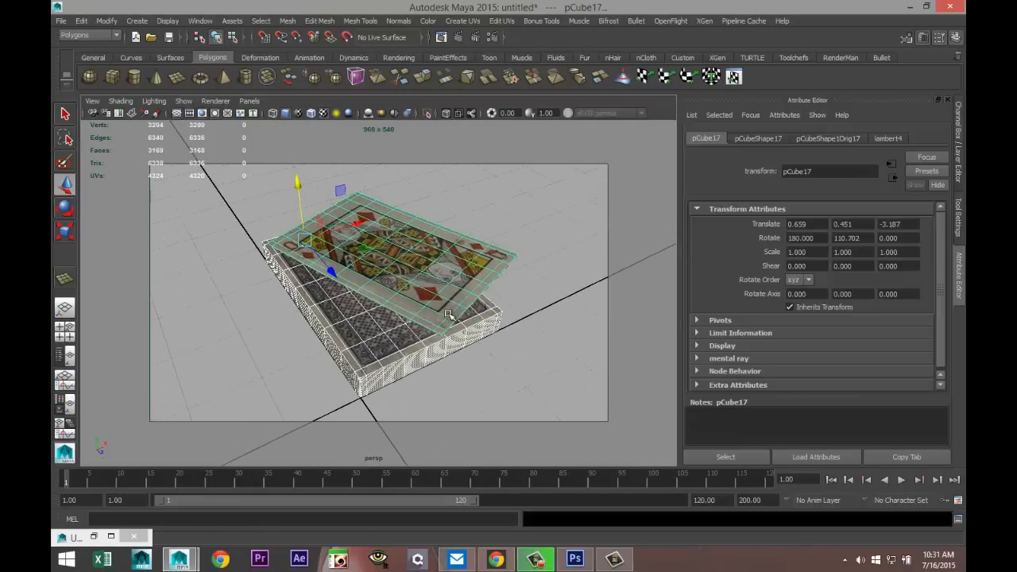
- Save the current perspective camera view as a bookmark named cards
{"action": "left_click", "coordinate": [94, 101]}
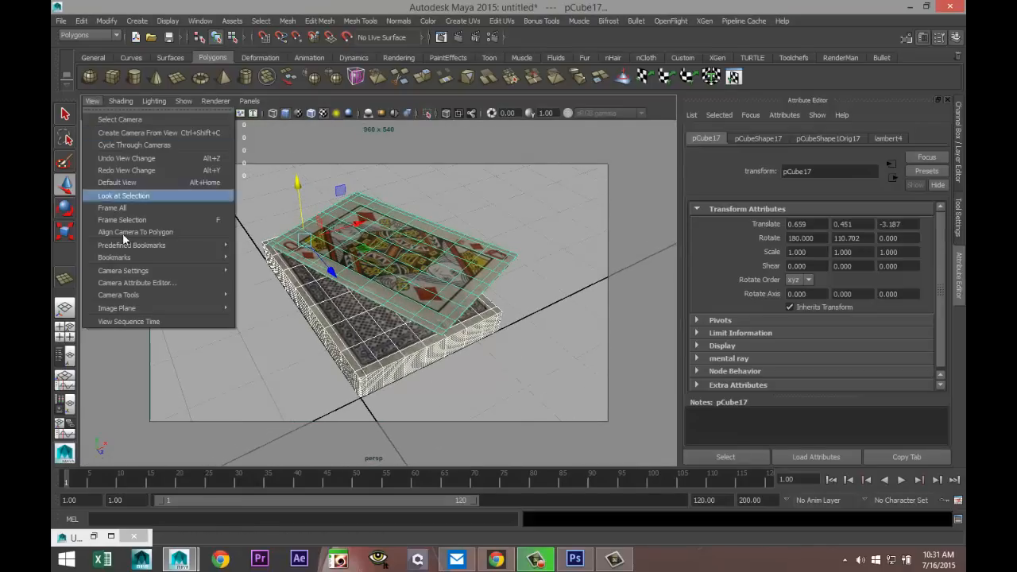
{"action": "mouse_move", "coordinate": [213, 263]}
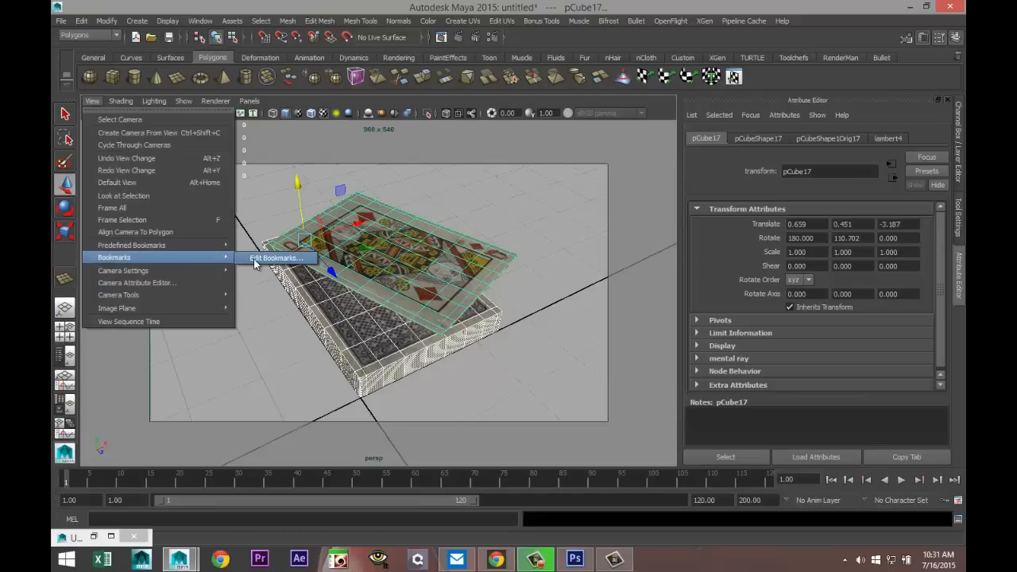
{"action": "left_click", "coordinate": [270, 258]}
{"action": "left_click", "coordinate": [536, 375]}
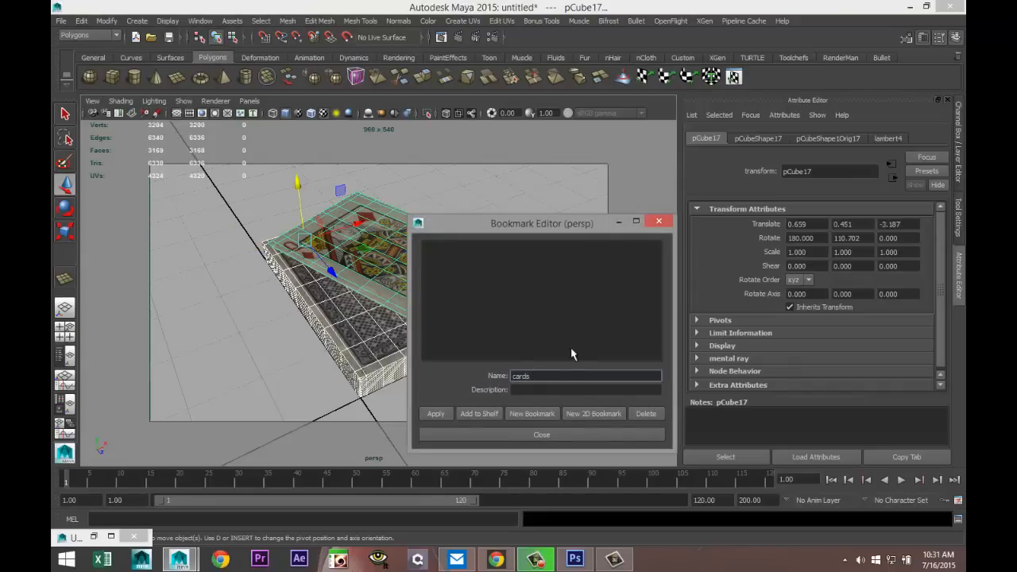
{"action": "left_click", "coordinate": [495, 433]}
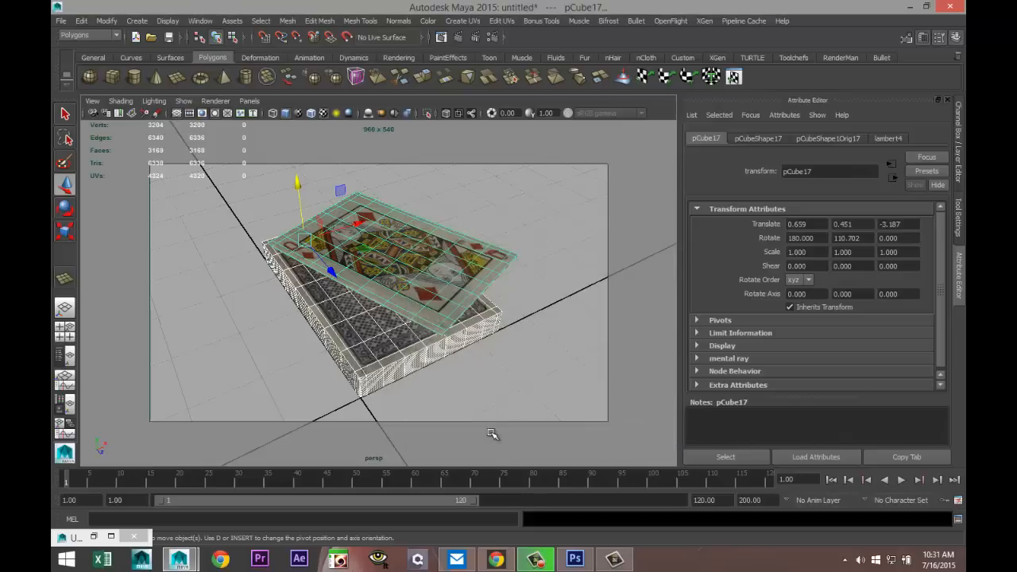
- Create a point light, preview the scene lighting, and place the light above the deck at X 1.119, Y 3.085, Z 0.459
{"action": "left_click", "coordinate": [137, 21]}
{"action": "mouse_move", "coordinate": [178, 76]}
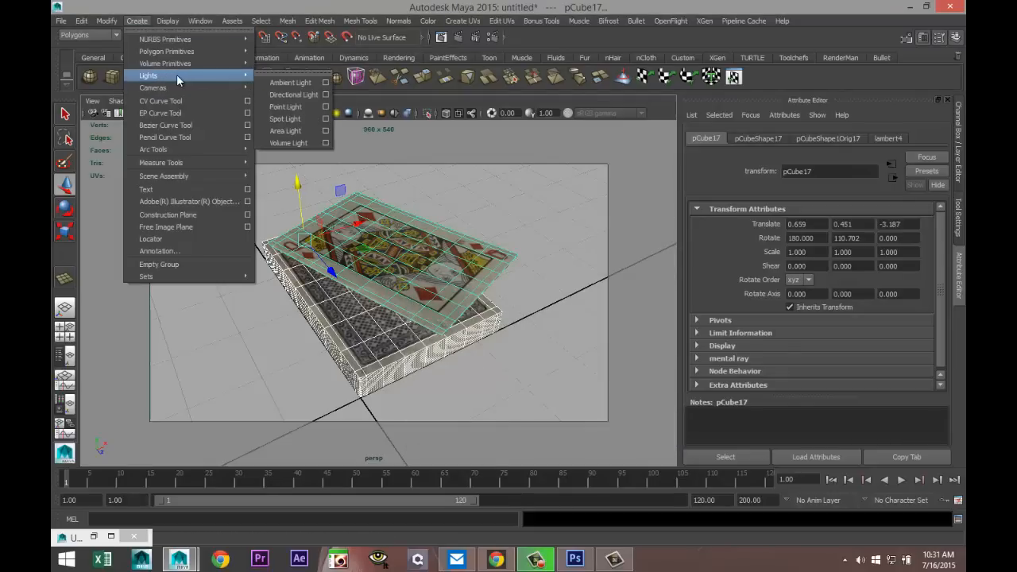
{"action": "left_click", "coordinate": [286, 107]}
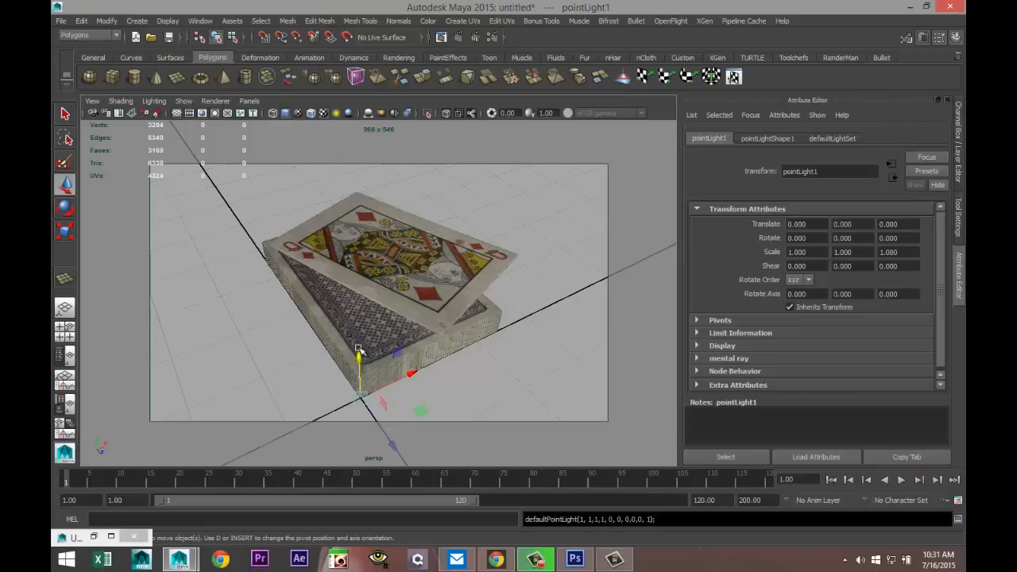
{"action": "left_click_drag", "start_coordinate": [358, 350], "coordinate": [360, 178]}
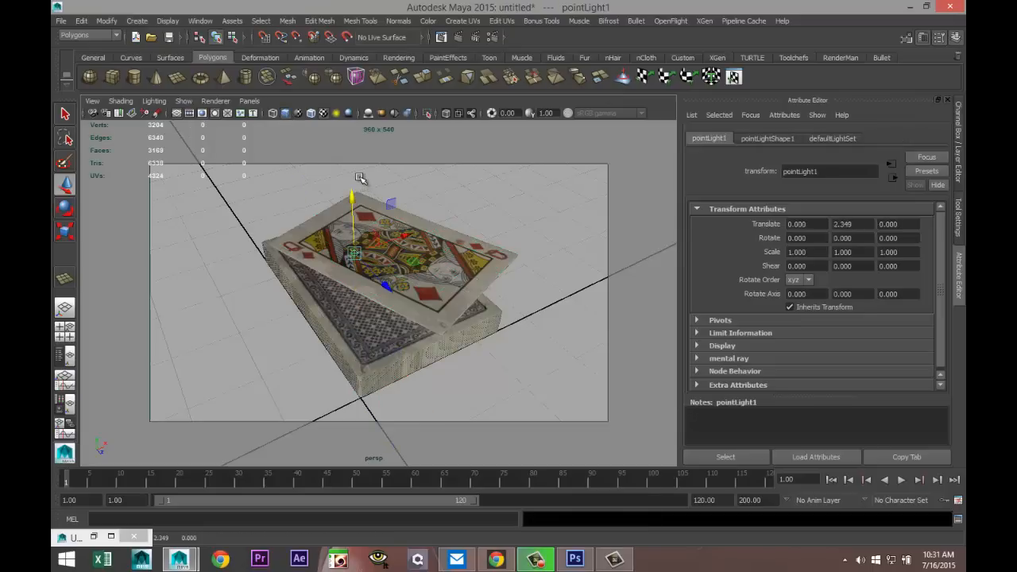
{"action": "key", "text": "7"}
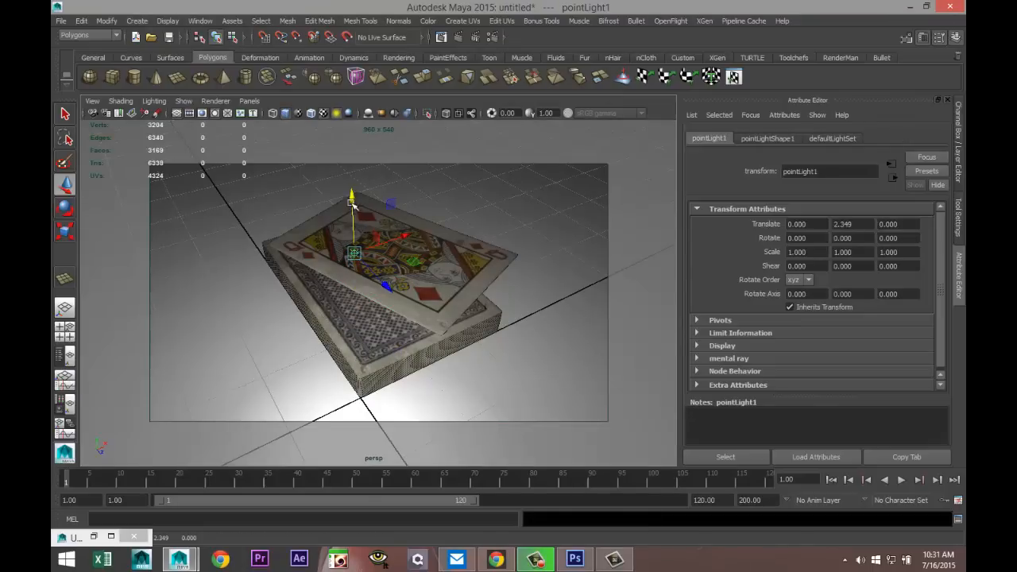
{"action": "left_click_drag", "start_coordinate": [352, 203], "coordinate": [352, 134]}
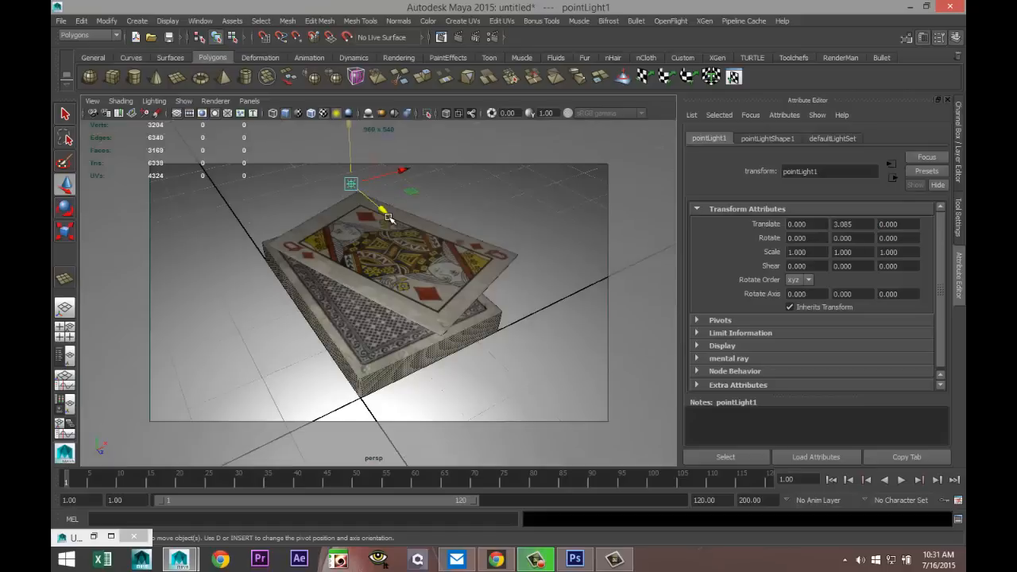
{"action": "left_click_drag", "start_coordinate": [388, 217], "coordinate": [529, 174]}
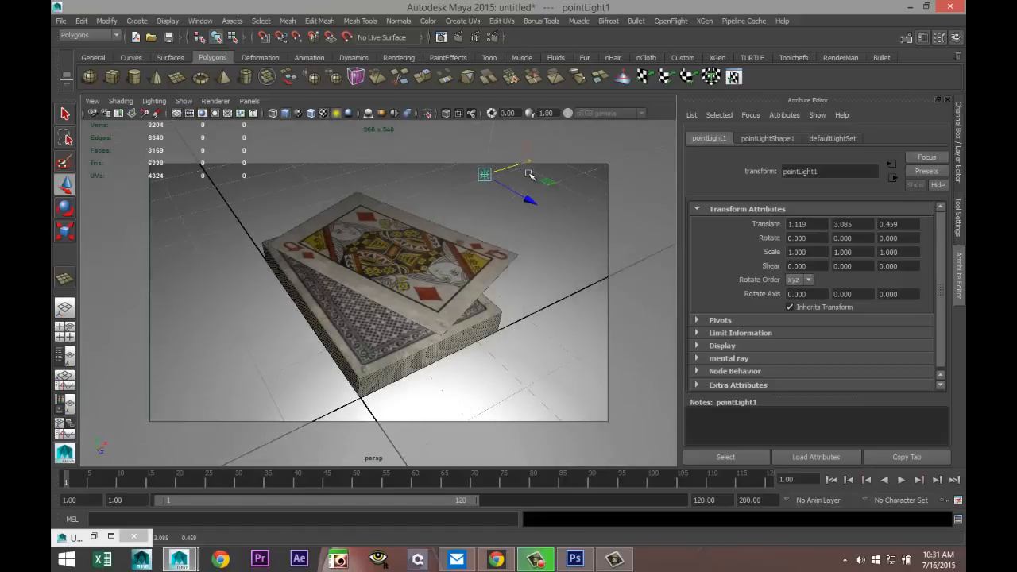
- Duplicate the point light and move the copy to the other side of the deck at X -2.521, Z -1.988
{"action": "key", "text": "ctrl+d"}
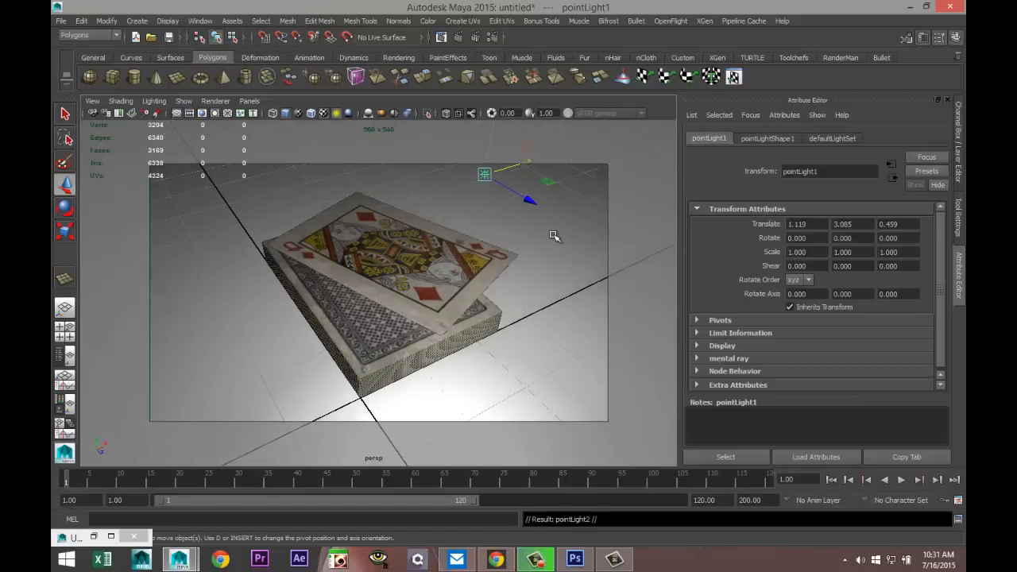
{"action": "left_click_drag", "start_coordinate": [531, 205], "coordinate": [377, 125]}
{"action": "scroll", "coordinate": [390, 213], "scroll_direction": "down", "scroll_amount": 5}
{"action": "left_click_drag", "start_coordinate": [407, 212], "coordinate": [360, 231]}
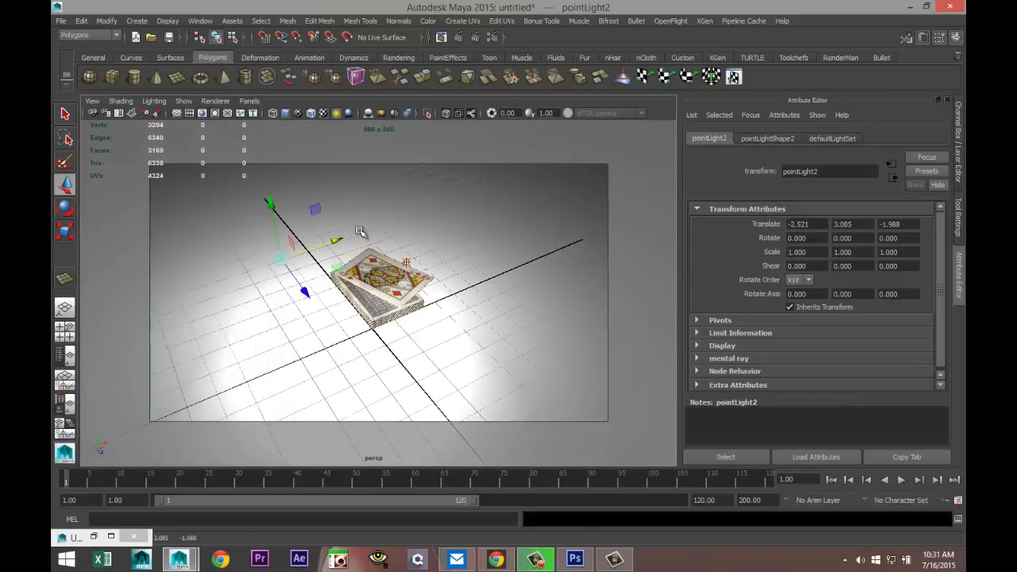
- Set the second point light's intensity to 0.5 and restore the bookmarked cards camera view
{"action": "left_click", "coordinate": [759, 140]}
{"action": "left_click_drag", "start_coordinate": [827, 297], "coordinate": [713, 295]}
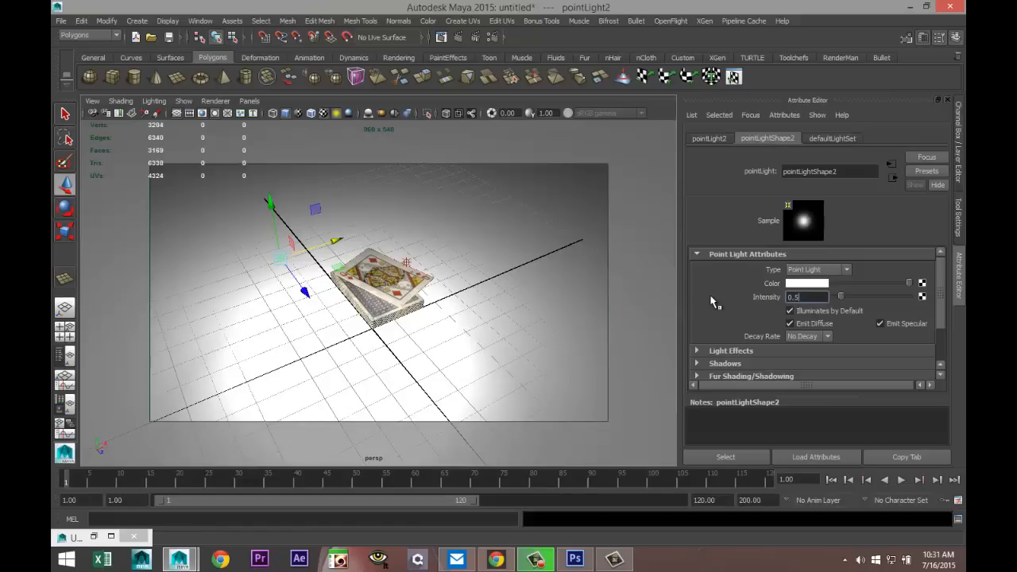
{"action": "type", "text": "0.5"}
{"action": "key", "text": "Return"}
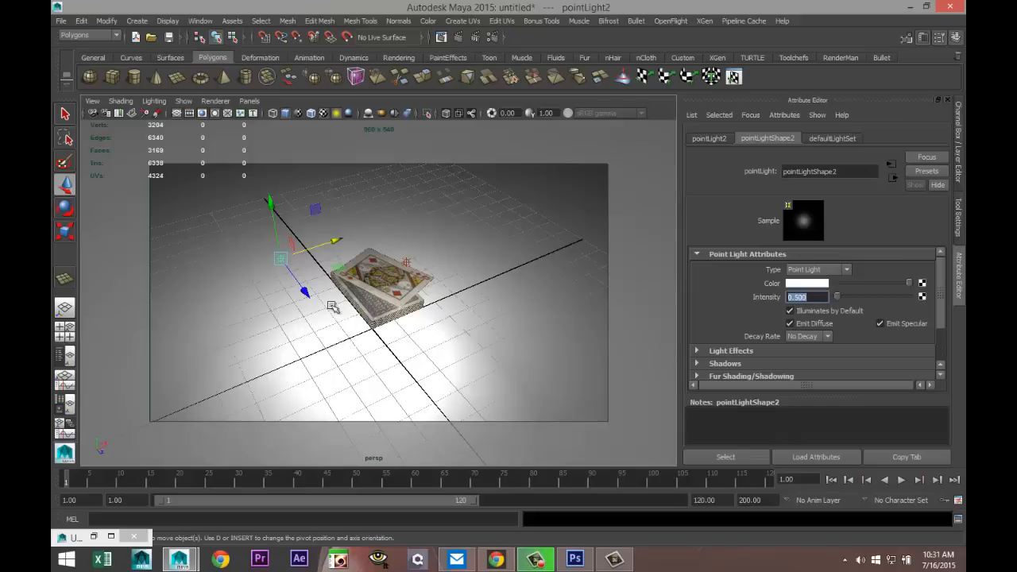
{"action": "left_click", "coordinate": [93, 102]}
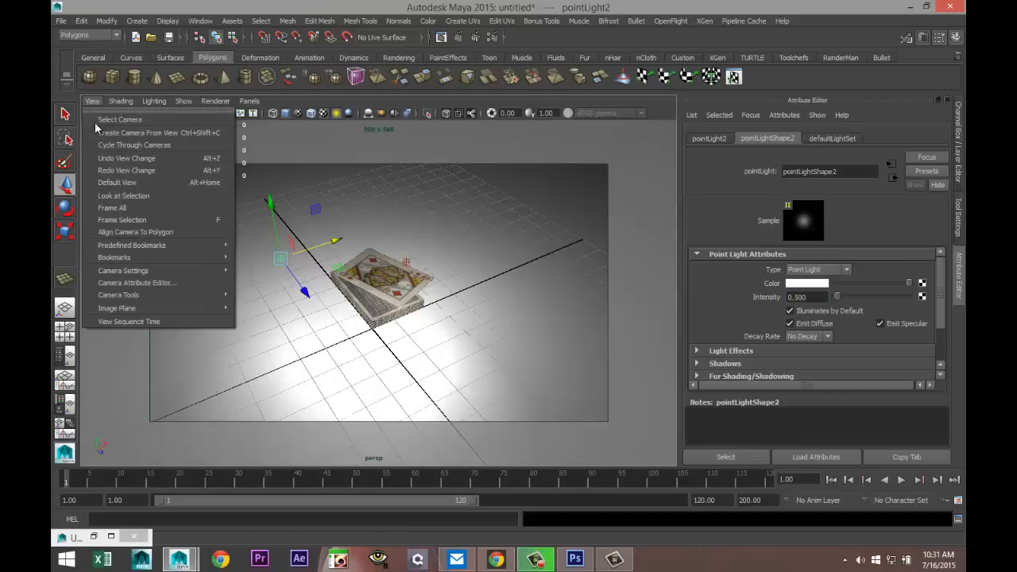
{"action": "left_click", "coordinate": [260, 259]}
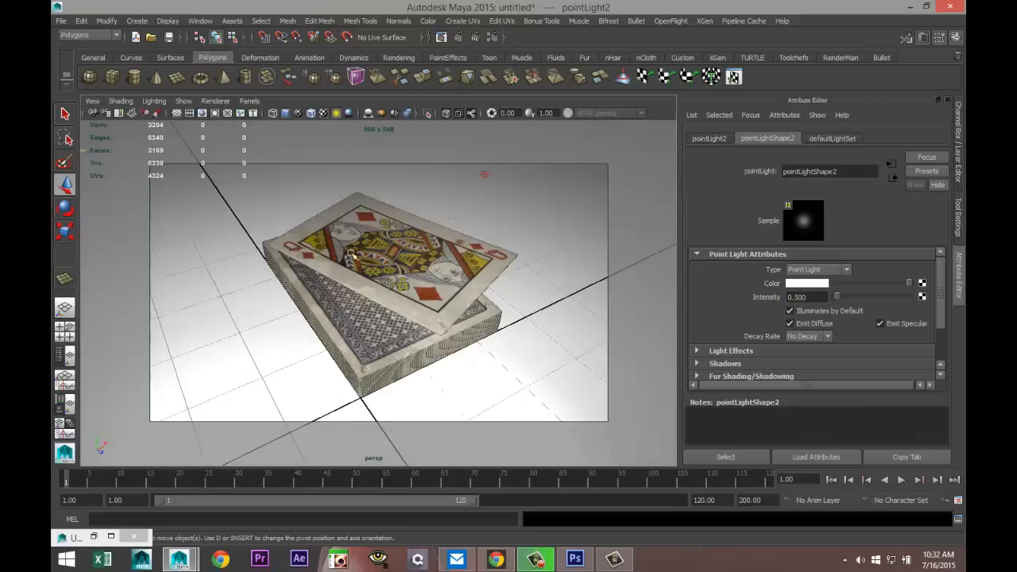
- Set the renderer to mental ray and the render image size to the HD 1080 preset
{"action": "left_click", "coordinate": [493, 38]}
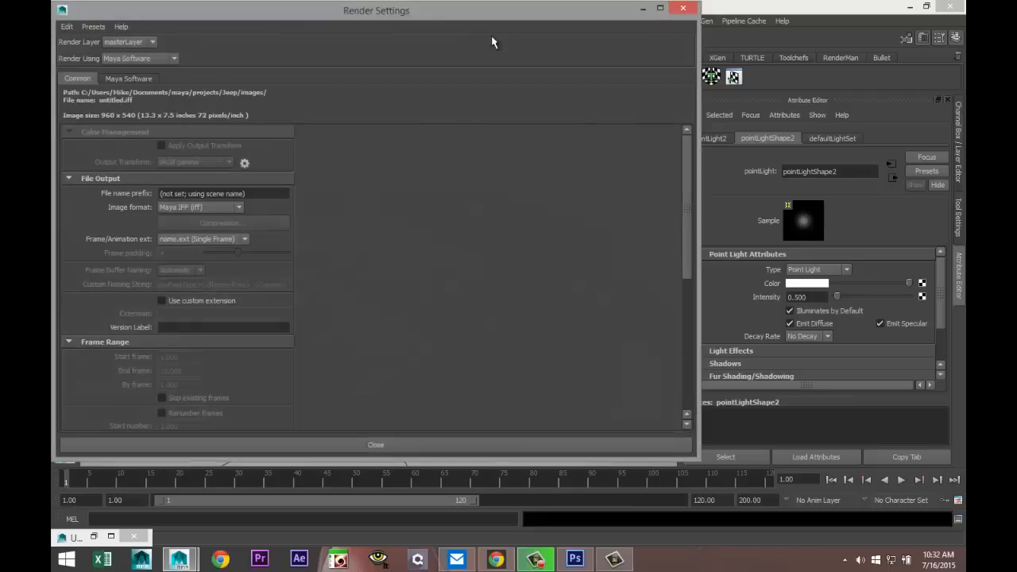
{"action": "left_click", "coordinate": [174, 59]}
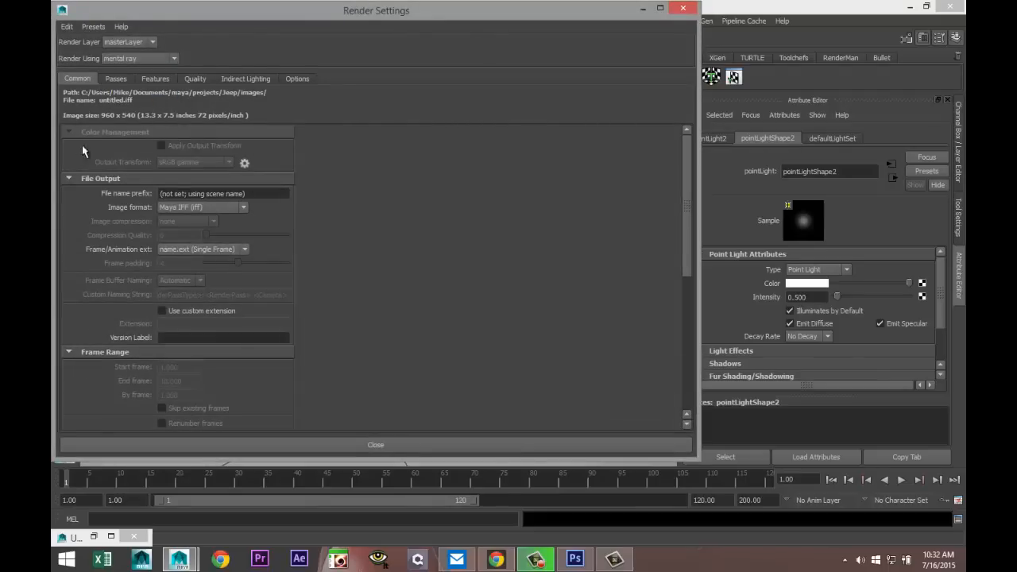
{"action": "scroll", "coordinate": [238, 287], "scroll_direction": "down", "scroll_amount": 4}
{"action": "scroll", "coordinate": [254, 318], "scroll_direction": "down", "scroll_amount": 2}
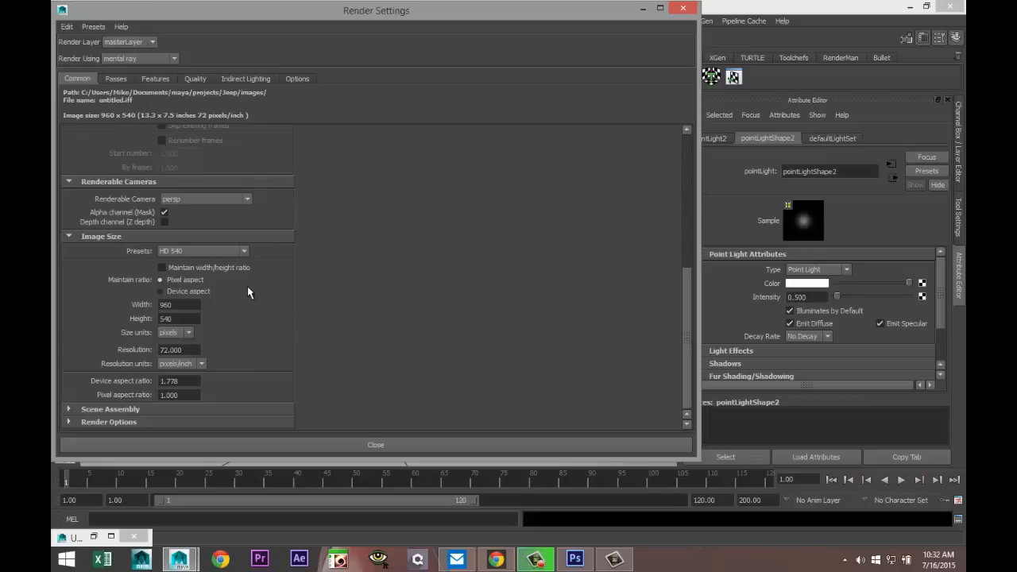
{"action": "left_click", "coordinate": [244, 251]}
{"action": "left_click", "coordinate": [245, 337]}
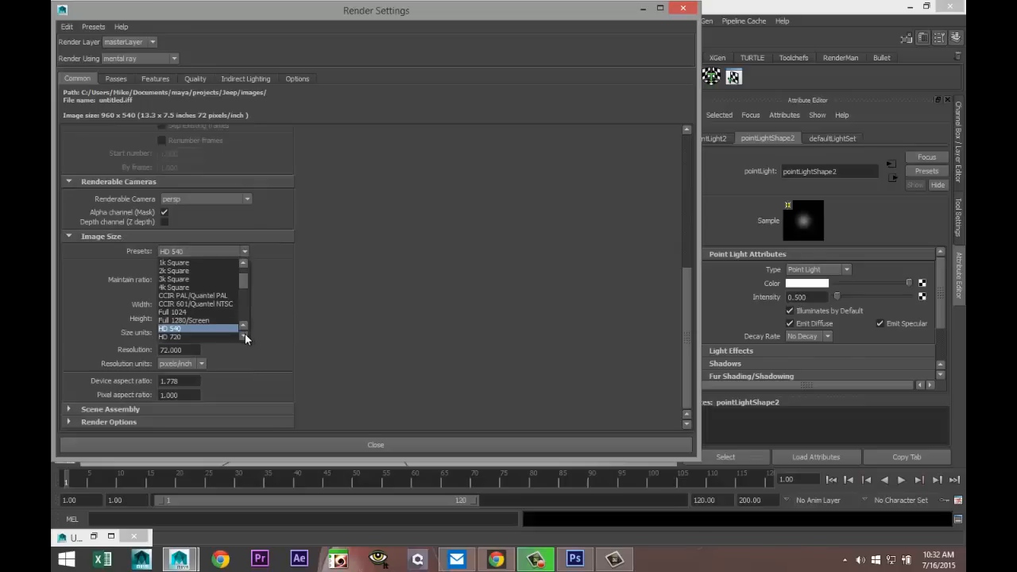
{"action": "left_click", "coordinate": [245, 337]}
{"action": "left_click", "coordinate": [204, 328]}
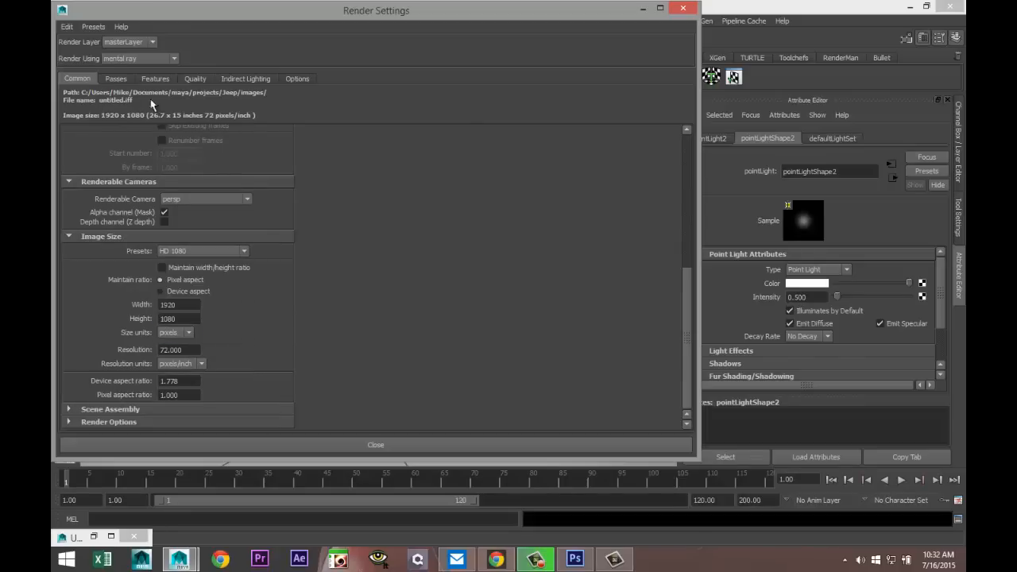
- Raise the mental ray unified sampling quality to 1.50
{"action": "left_click", "coordinate": [194, 78]}
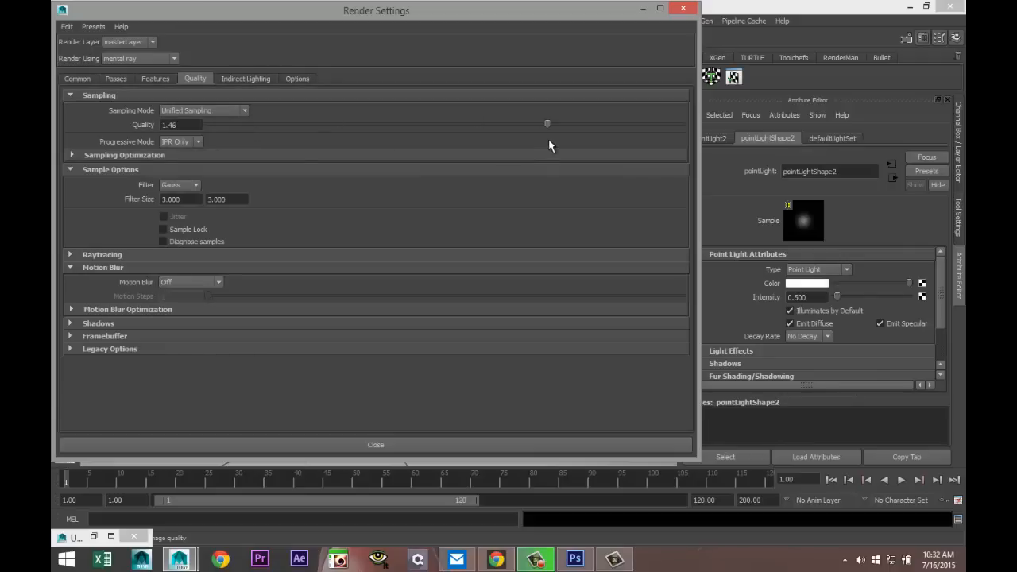
{"action": "left_click_drag", "start_coordinate": [549, 142], "coordinate": [558, 140]}
- Enable Global Illumination and create an image-based lighting environment for the mental ray render
{"action": "left_click", "coordinate": [243, 79]}
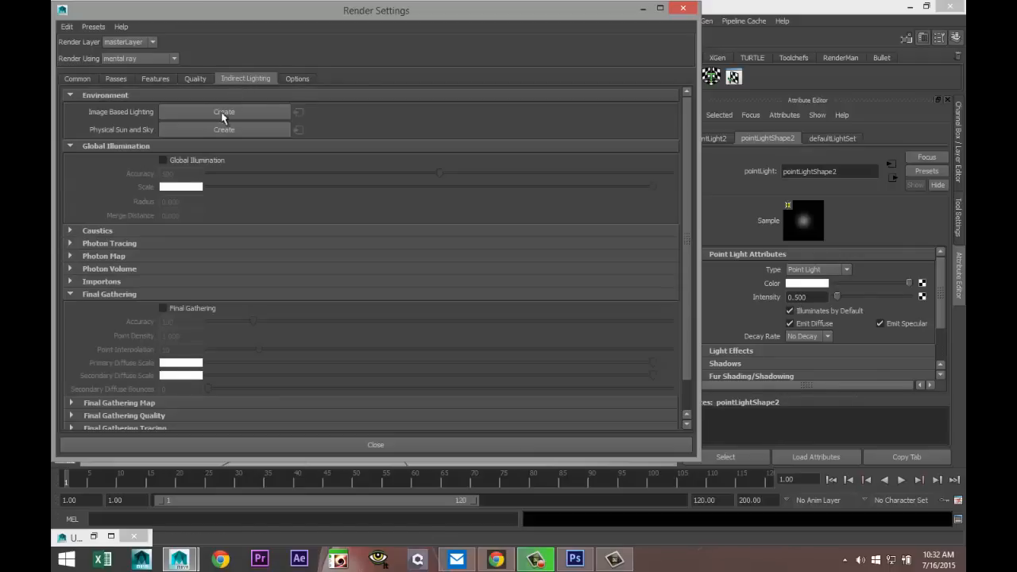
{"action": "left_click", "coordinate": [163, 160]}
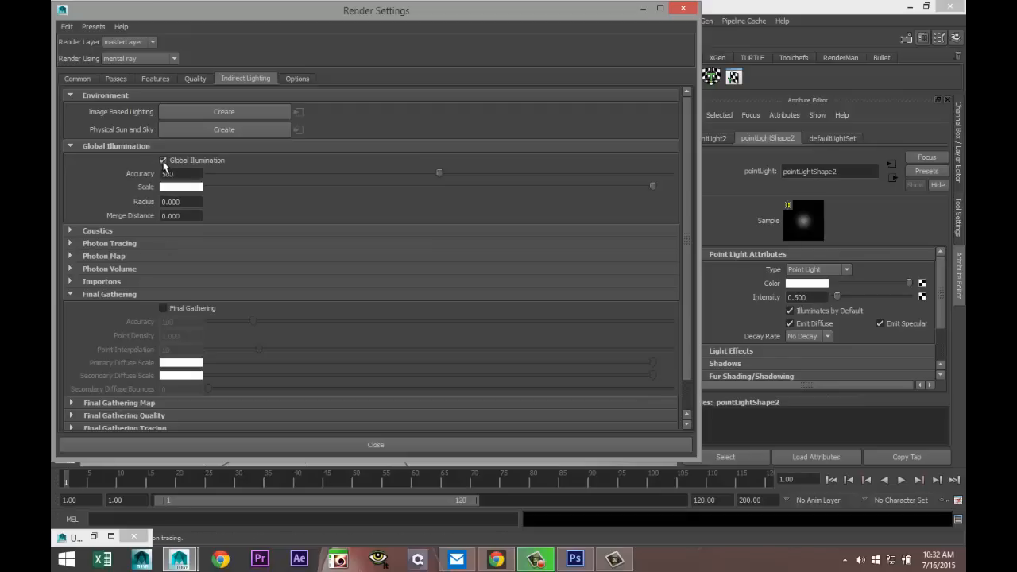
{"action": "left_click", "coordinate": [237, 111]}
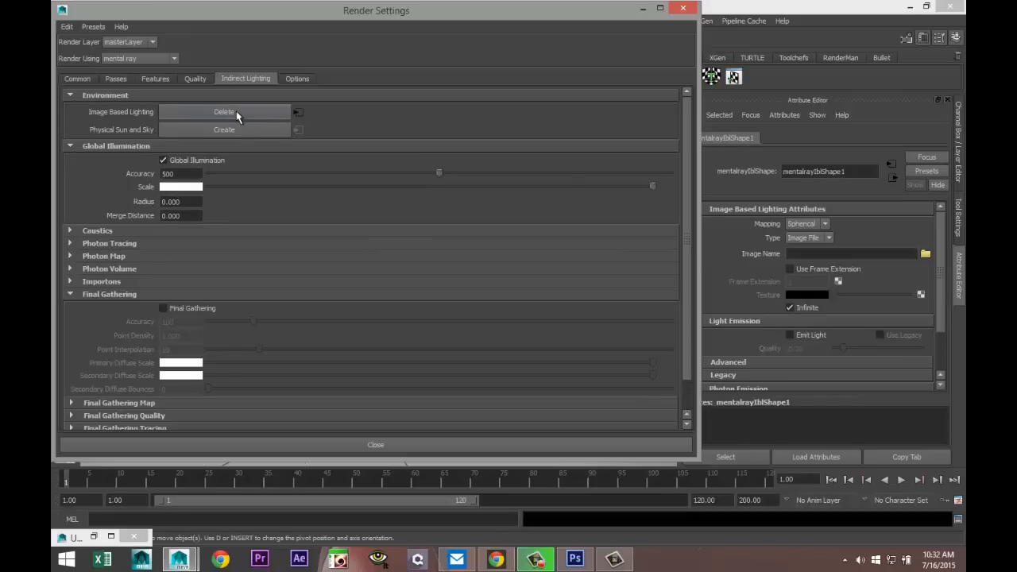
- Set the raytracing reflections and refractions to 8 and the max trace depth to 12, and close the render settings
{"action": "left_click", "coordinate": [191, 78]}
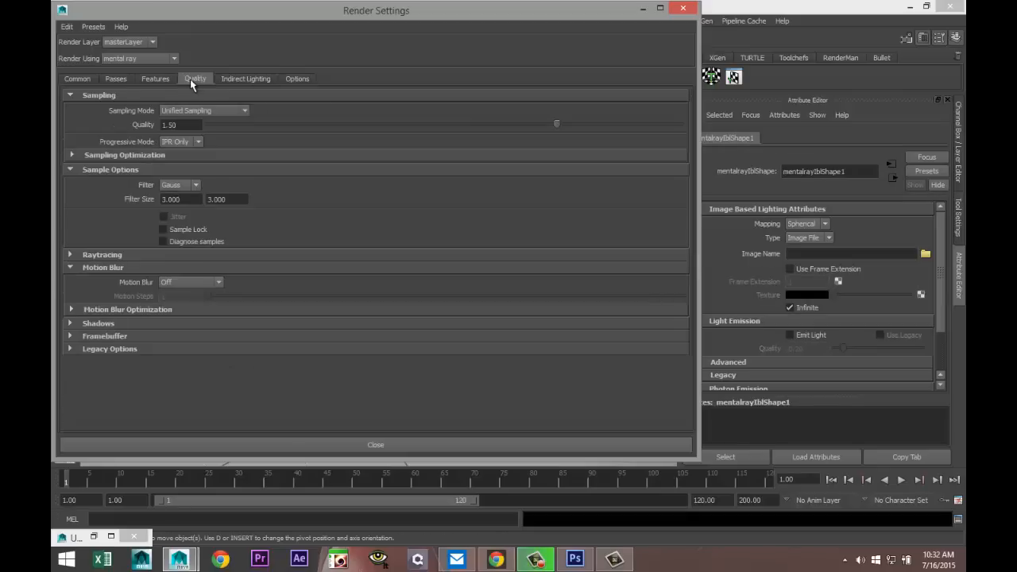
{"action": "left_click", "coordinate": [70, 255]}
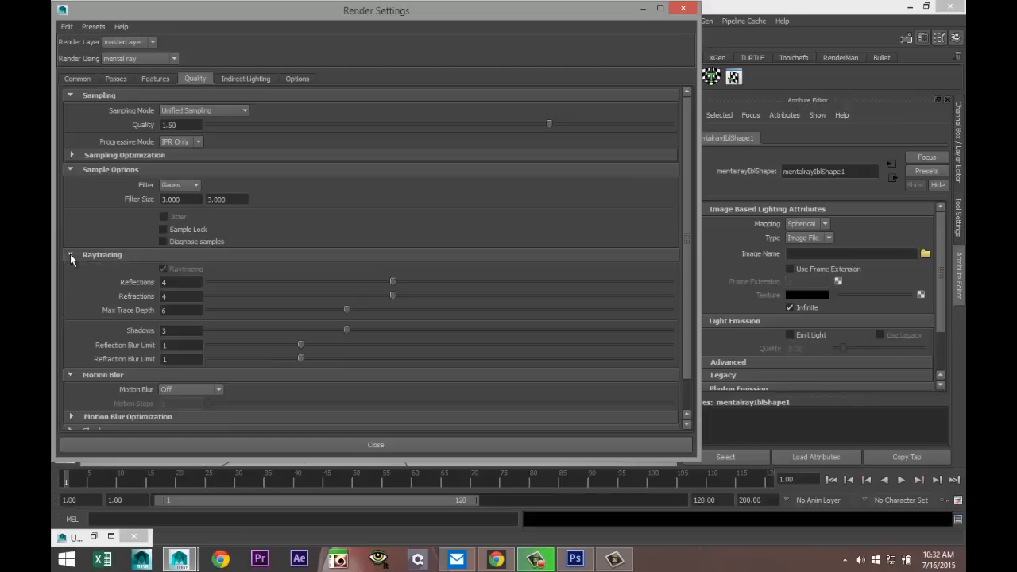
{"action": "double_click", "coordinate": [167, 282]}
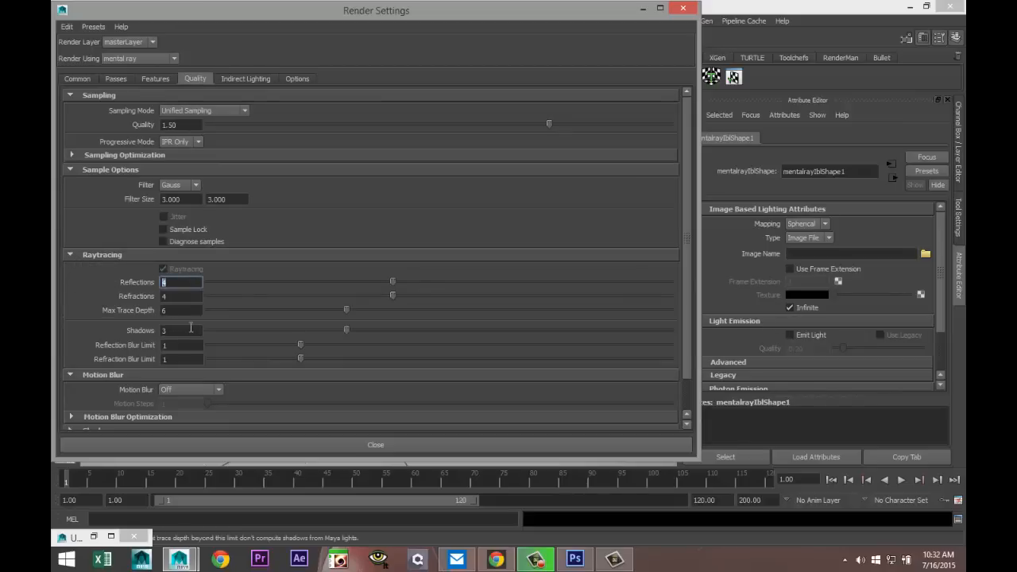
{"action": "type", "text": "8"}
{"action": "key", "text": "Tab"}
{"action": "type", "text": "8"}
{"action": "key", "text": "Tab"}
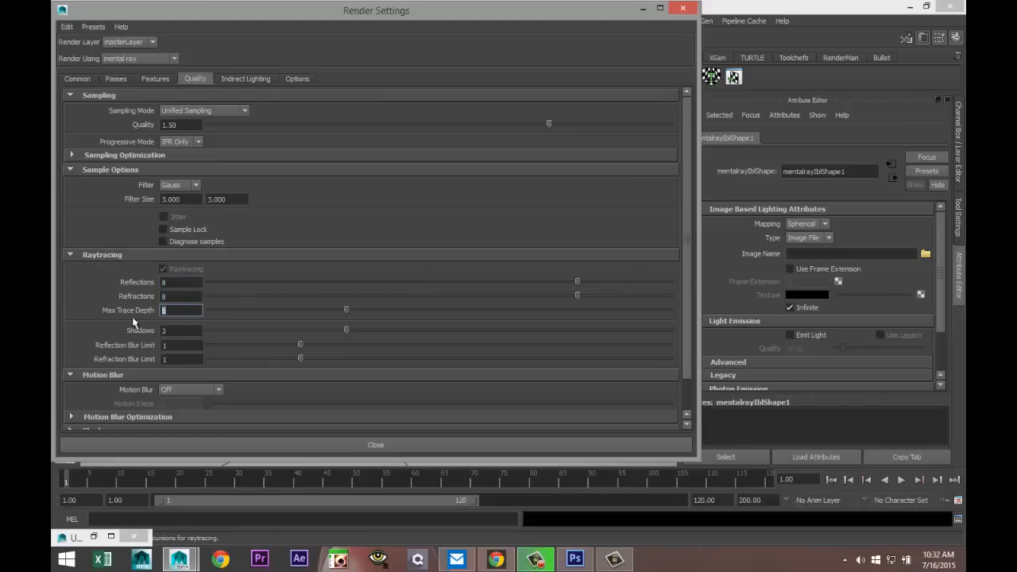
{"action": "type", "text": "12"}
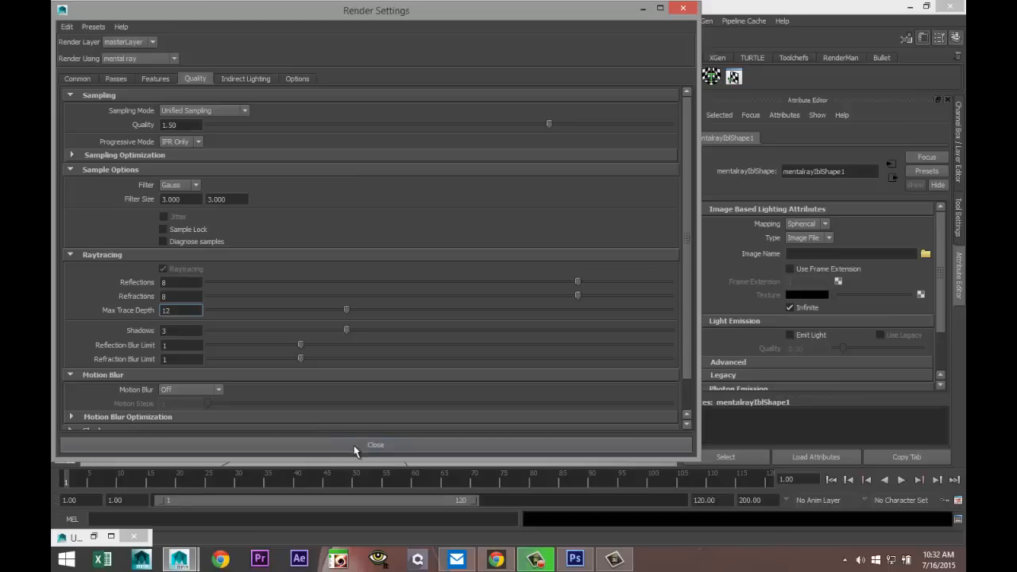
{"action": "left_click", "coordinate": [354, 445]}
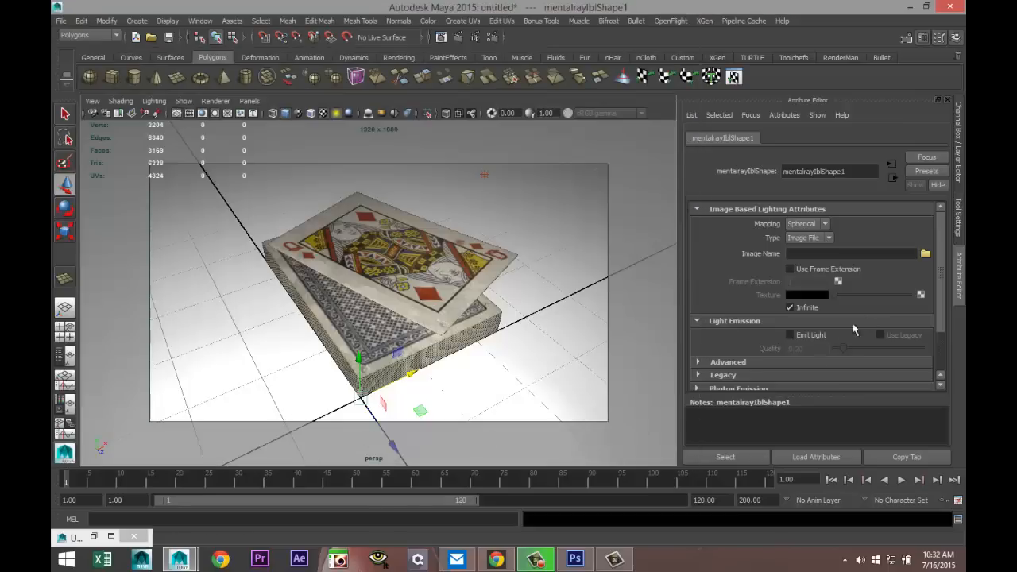
- Load RenoSuburb01_sm.hdr from the Documents\maya\HDRI folder as the image-based lighting image and render the card deck in the perspective view
{"action": "left_click", "coordinate": [926, 254]}
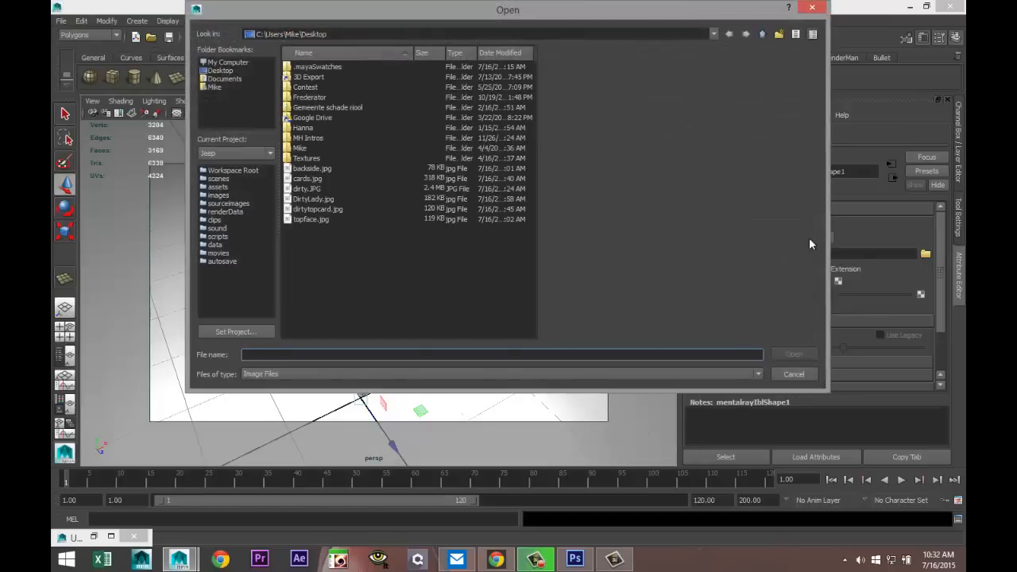
{"action": "left_click", "coordinate": [223, 84]}
{"action": "left_click", "coordinate": [222, 81]}
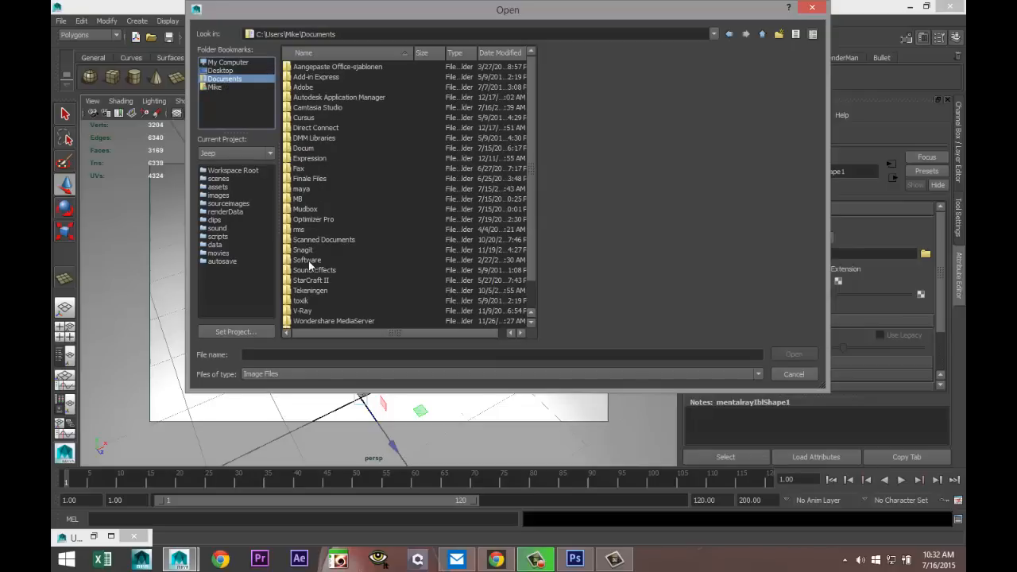
{"action": "double_click", "coordinate": [310, 191]}
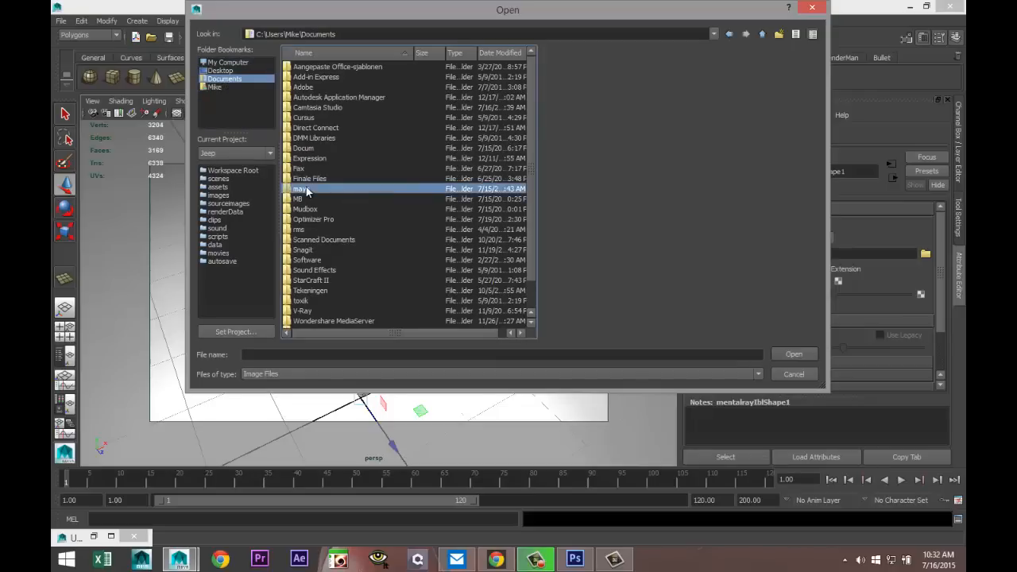
{"action": "double_click", "coordinate": [306, 127]}
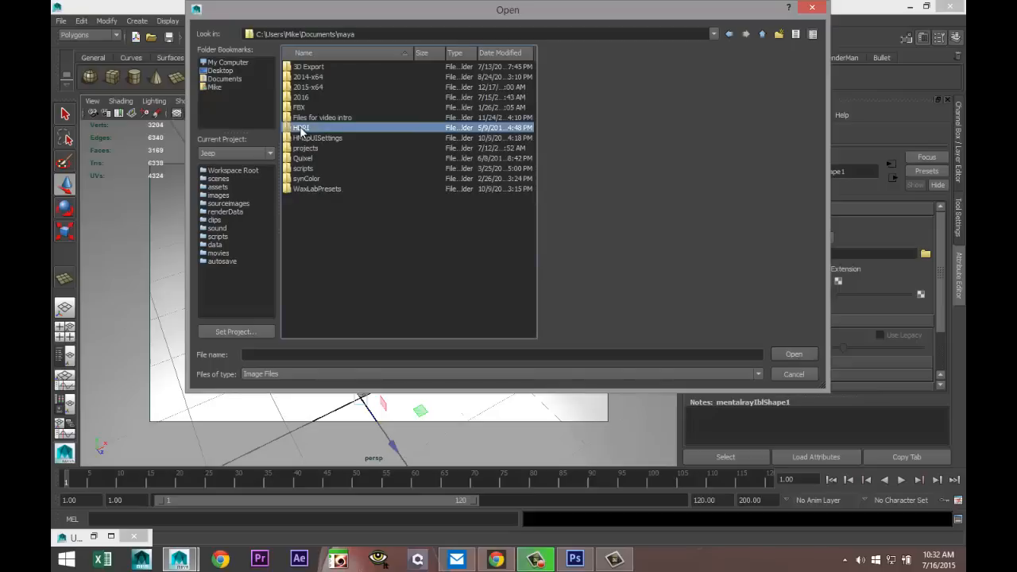
{"action": "scroll", "coordinate": [390, 228], "scroll_direction": "down", "scroll_amount": 12}
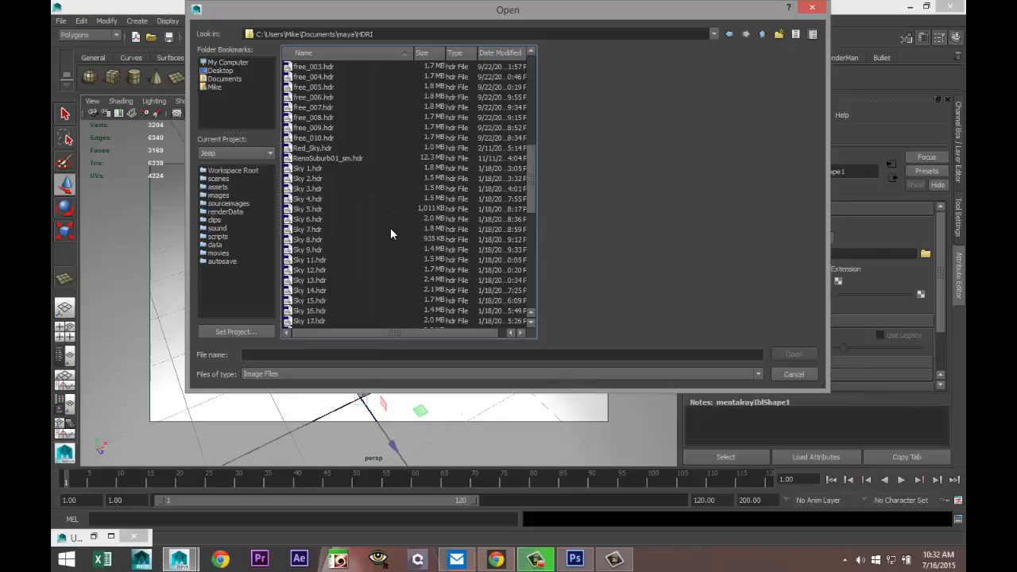
{"action": "left_click", "coordinate": [343, 159]}
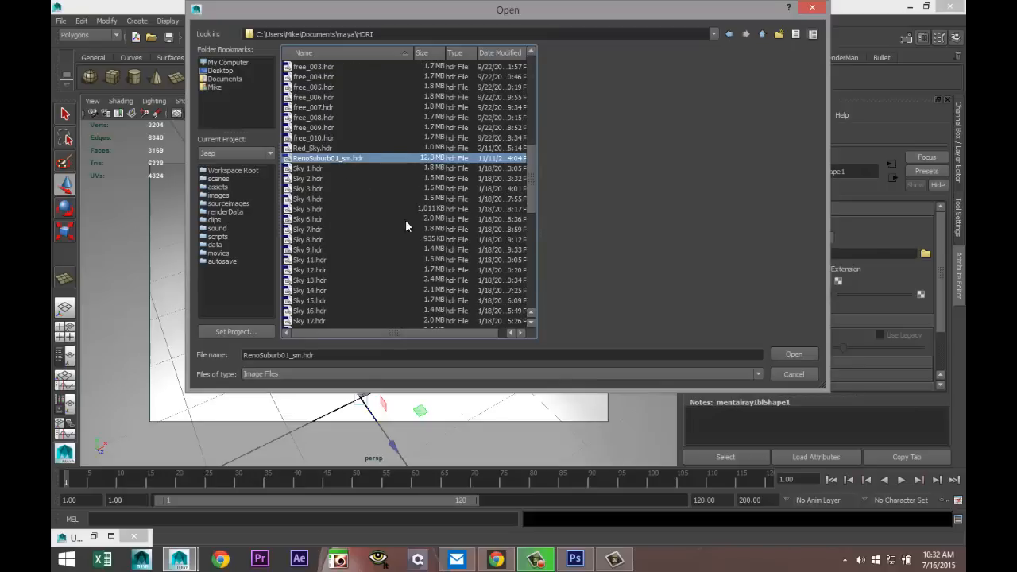
{"action": "left_click", "coordinate": [790, 355]}
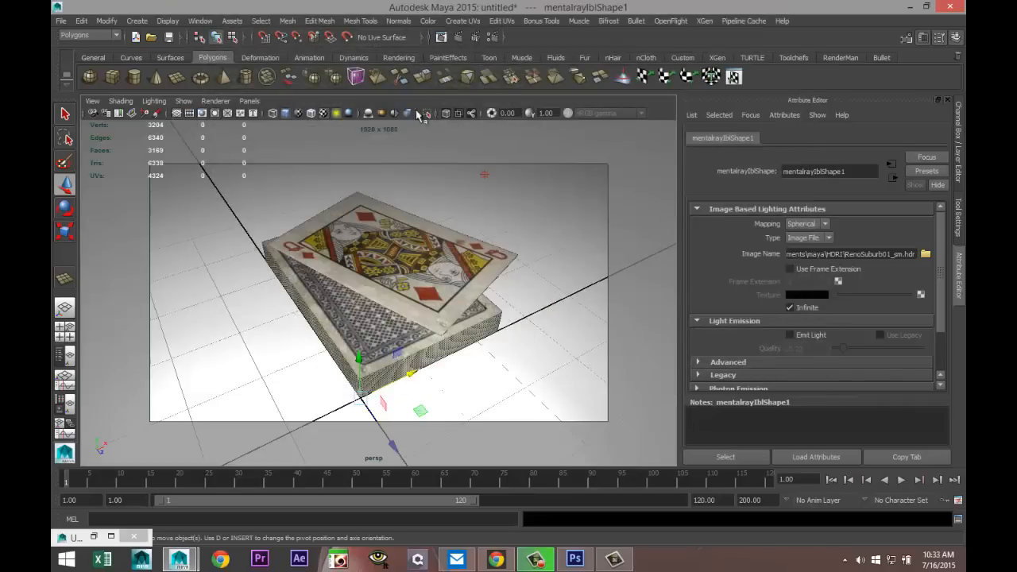
{"action": "left_click", "coordinate": [459, 38]}
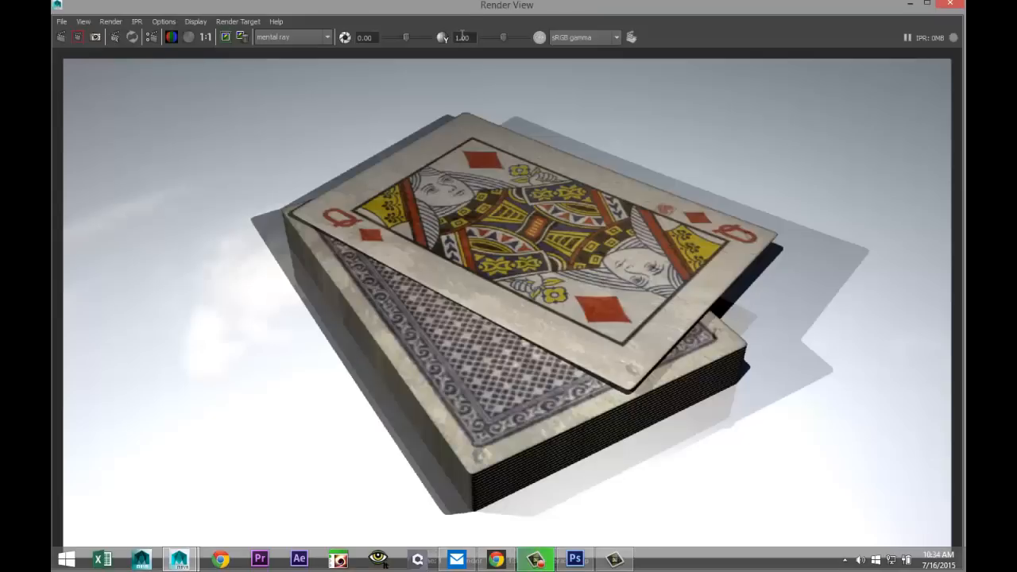